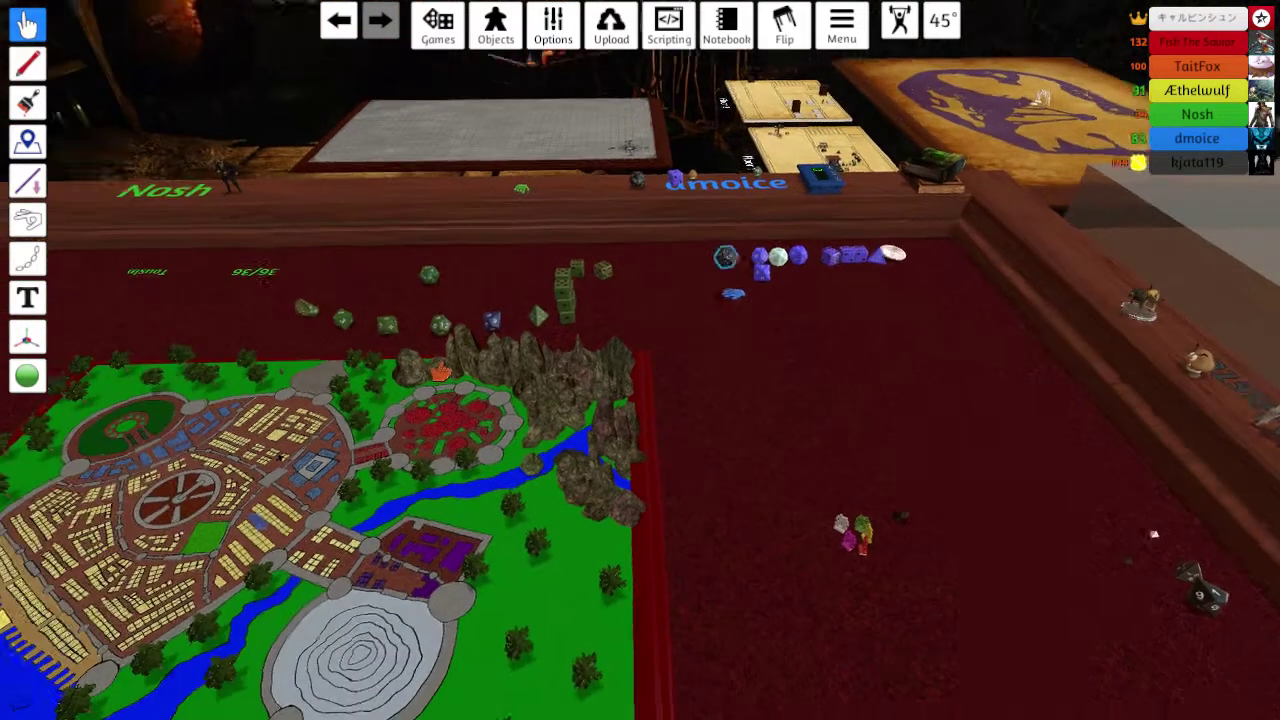
scroll(625, 335, "up", 5)
Step: Delete the orange 'Ok noah.. why this -->' text label beside the green dice
left_click_drag(505, 300, 710, 345)
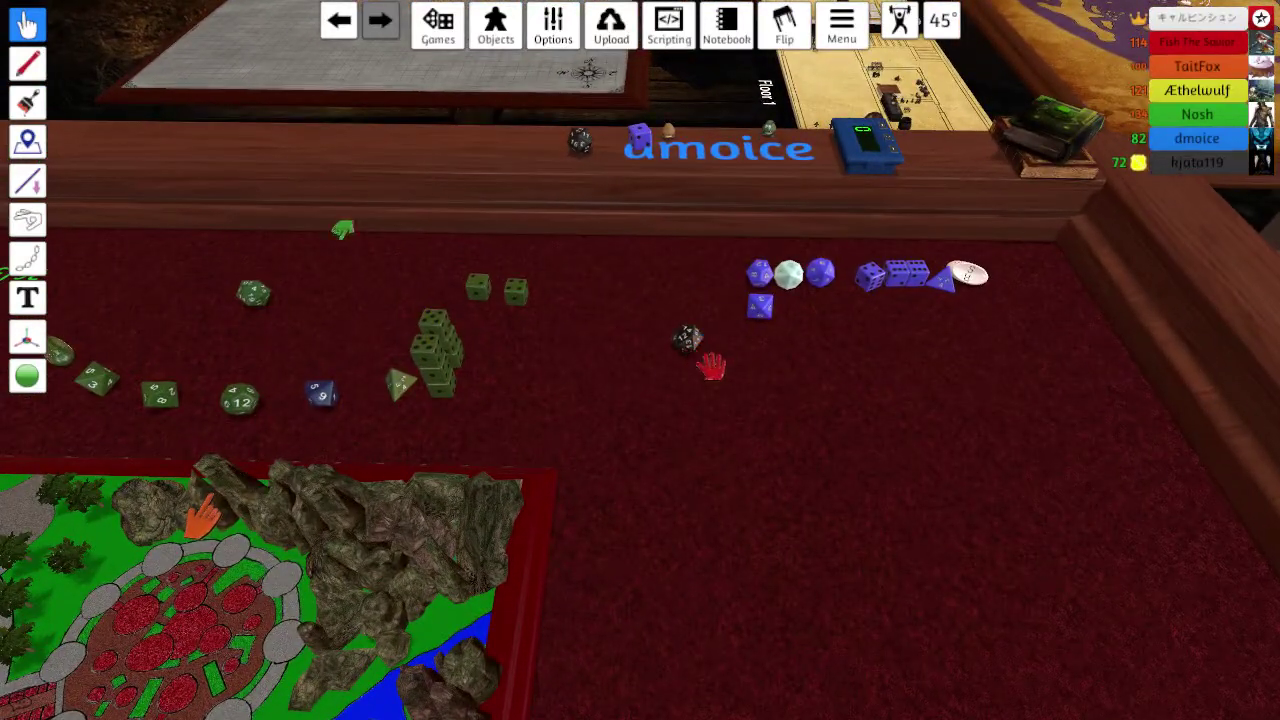
left_click_drag(700, 360, 580, 360)
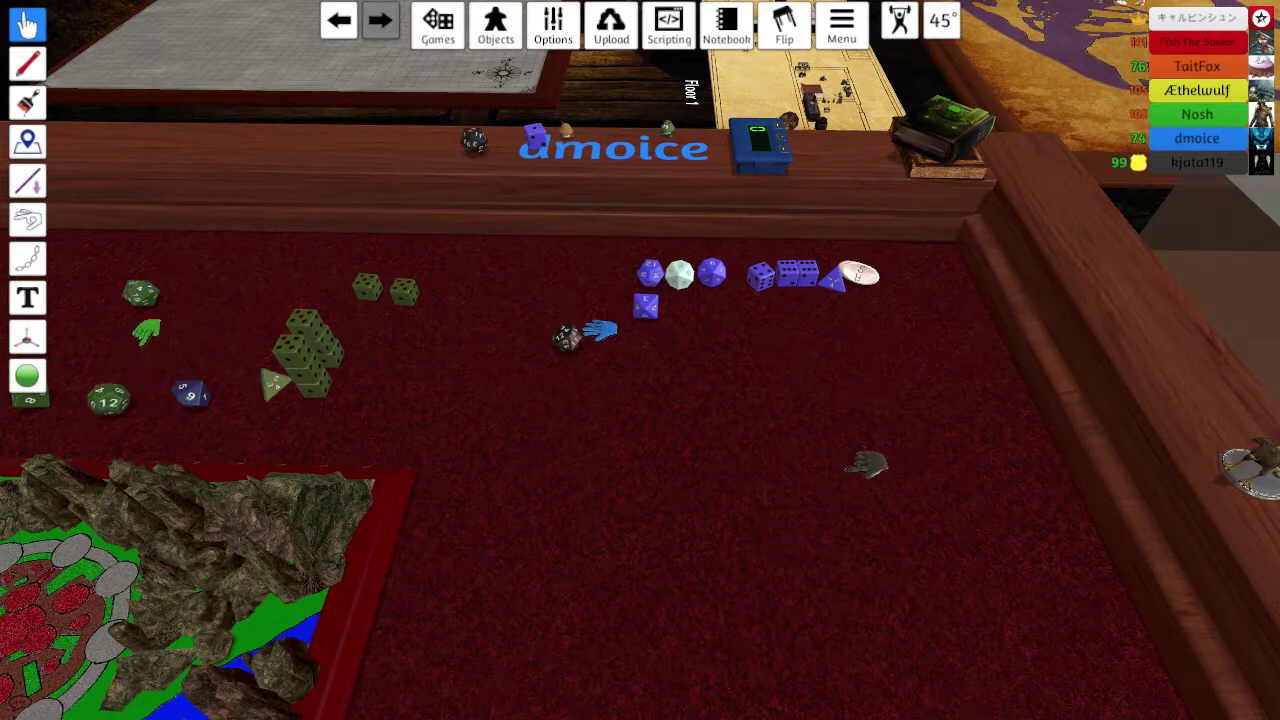
key("Left")
key("Left")
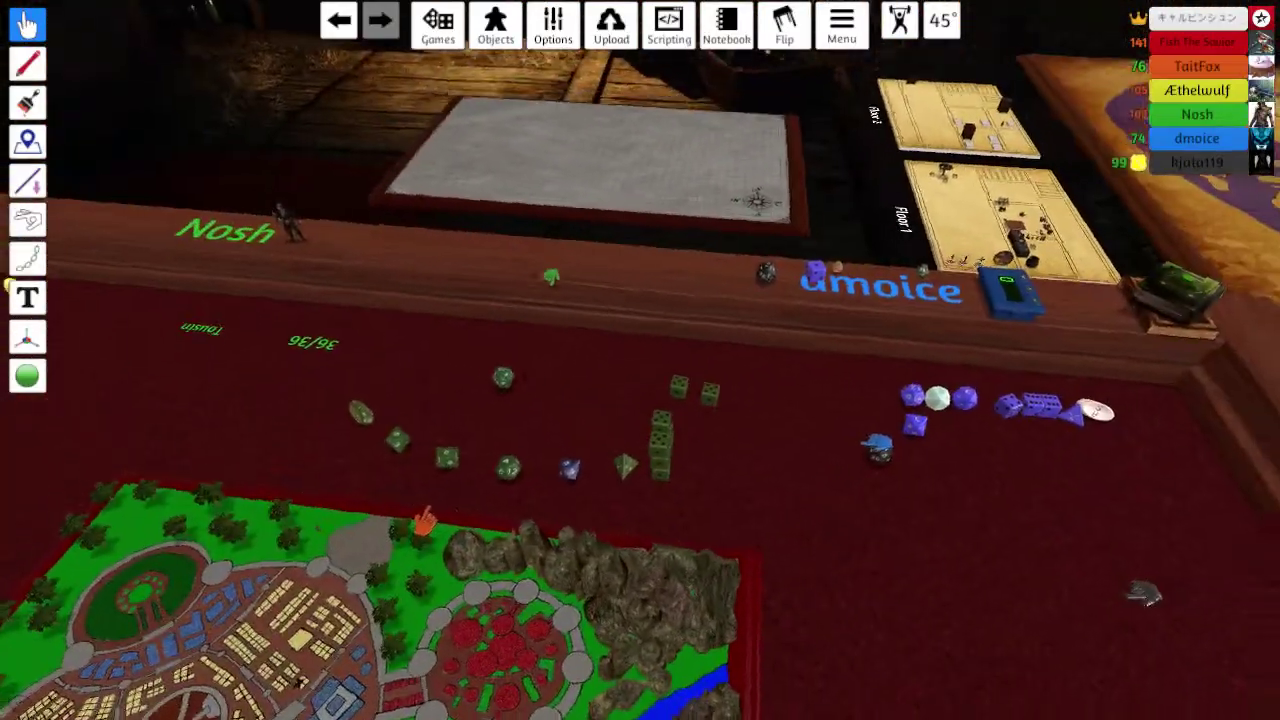
key("Left")
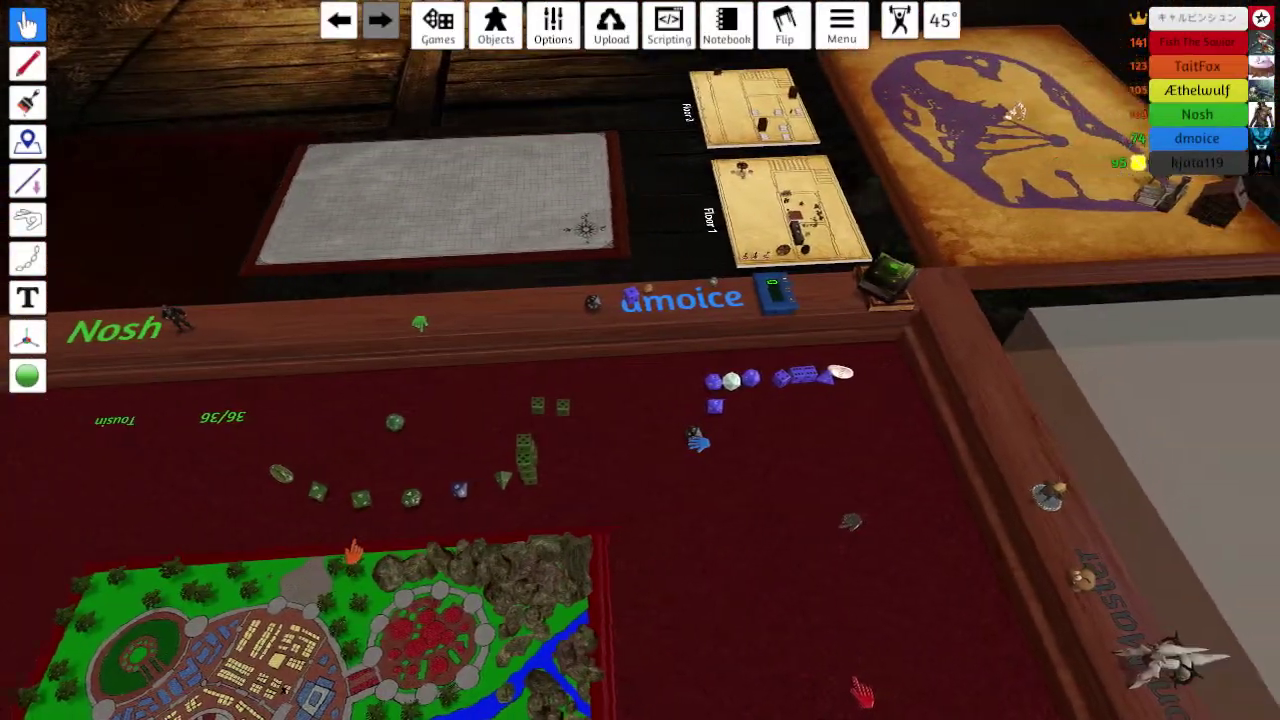
key("Left")
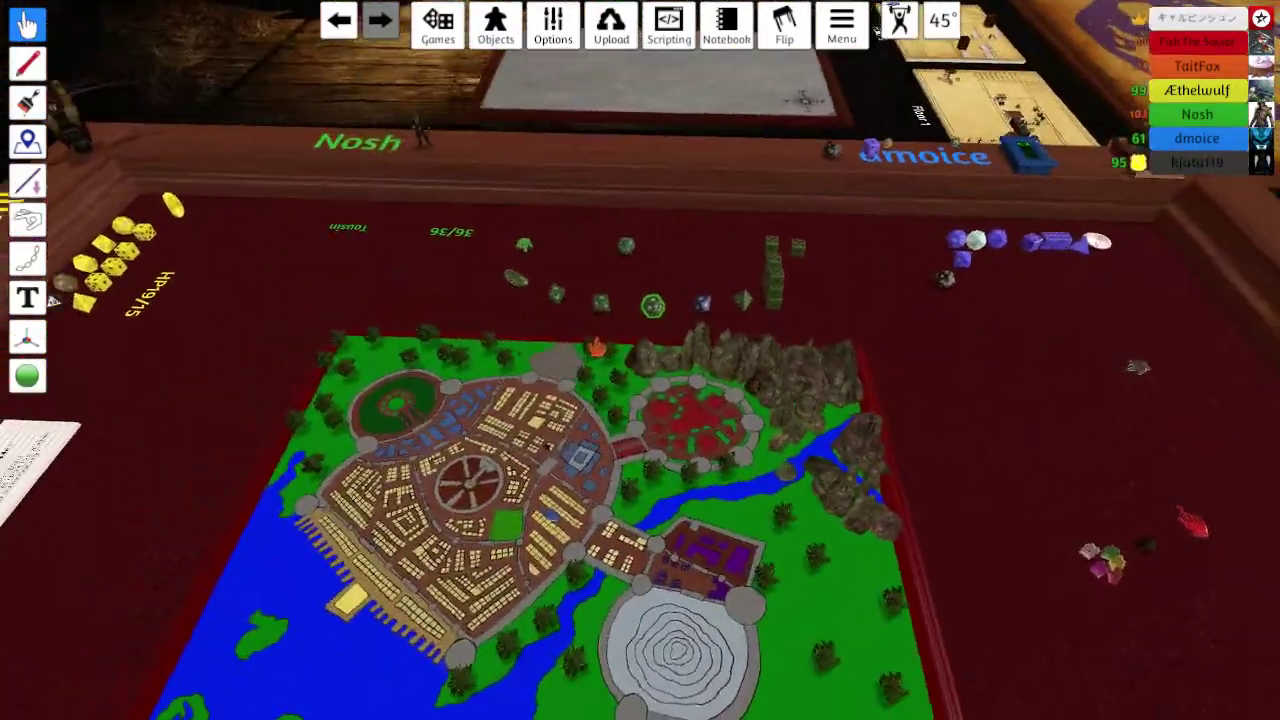
scroll(640, 400, "down", 5)
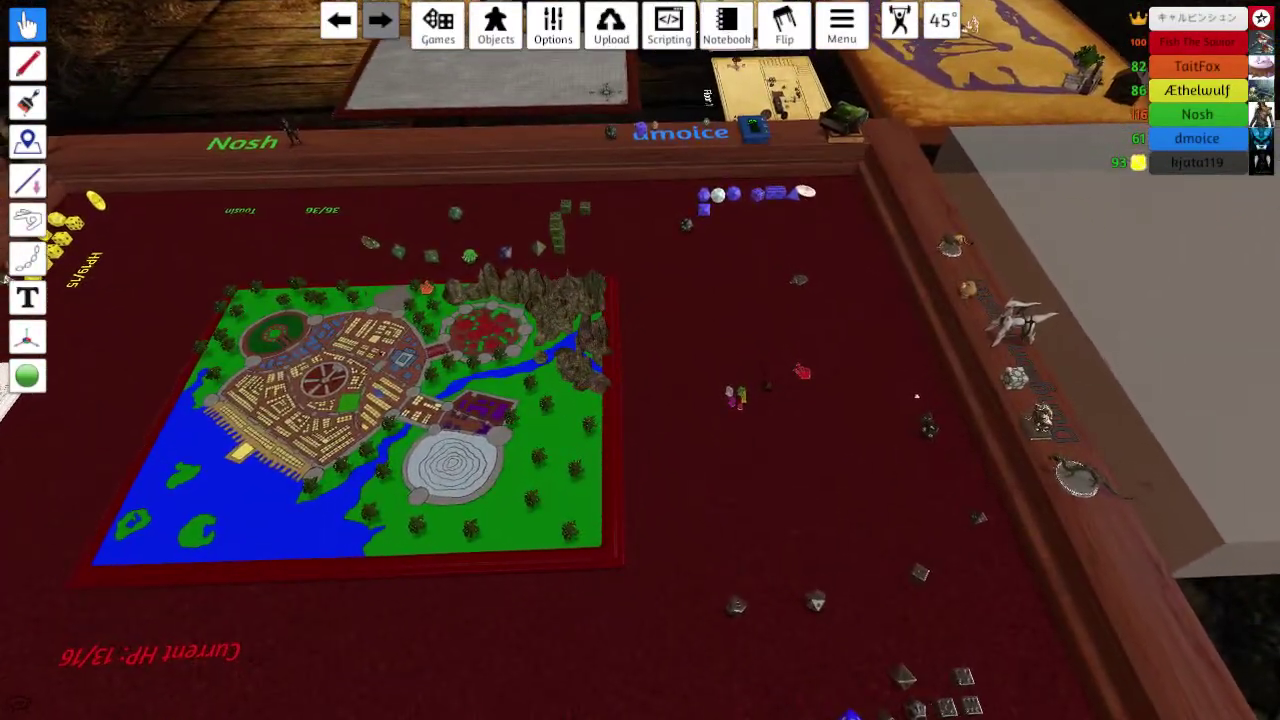
scroll(640, 400, "up", 5)
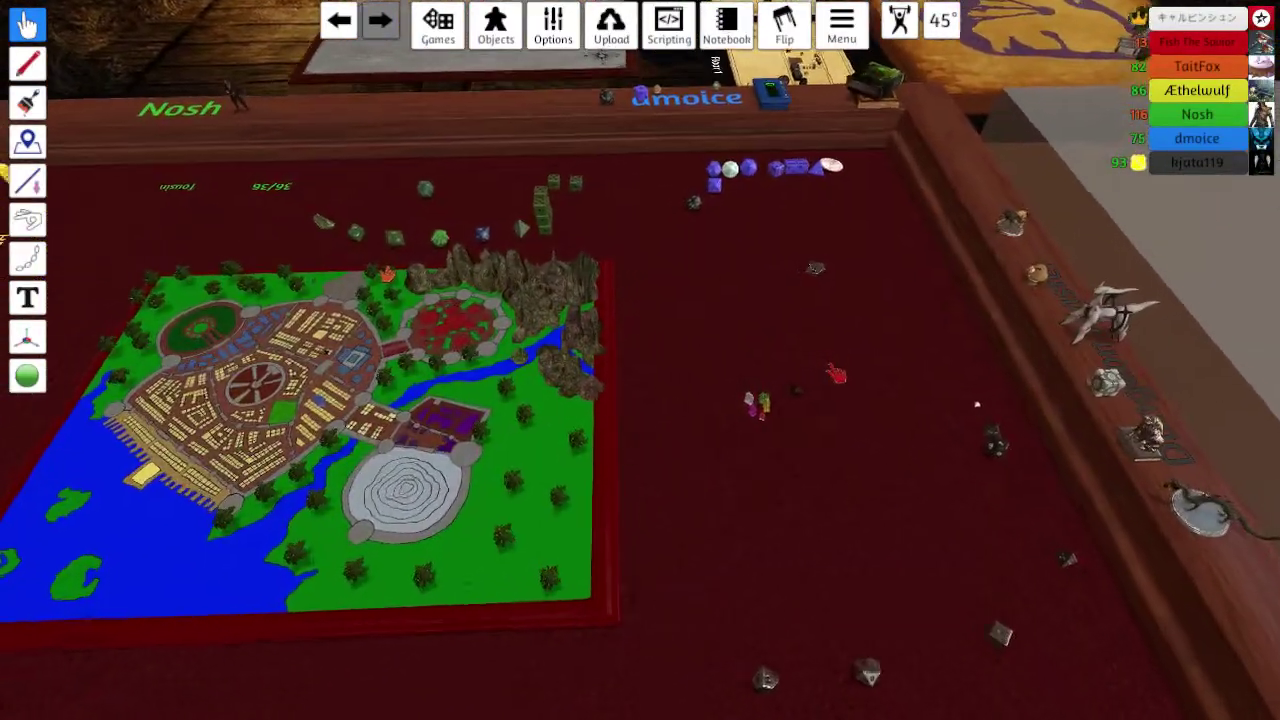
scroll(697, 188, "down", 5)
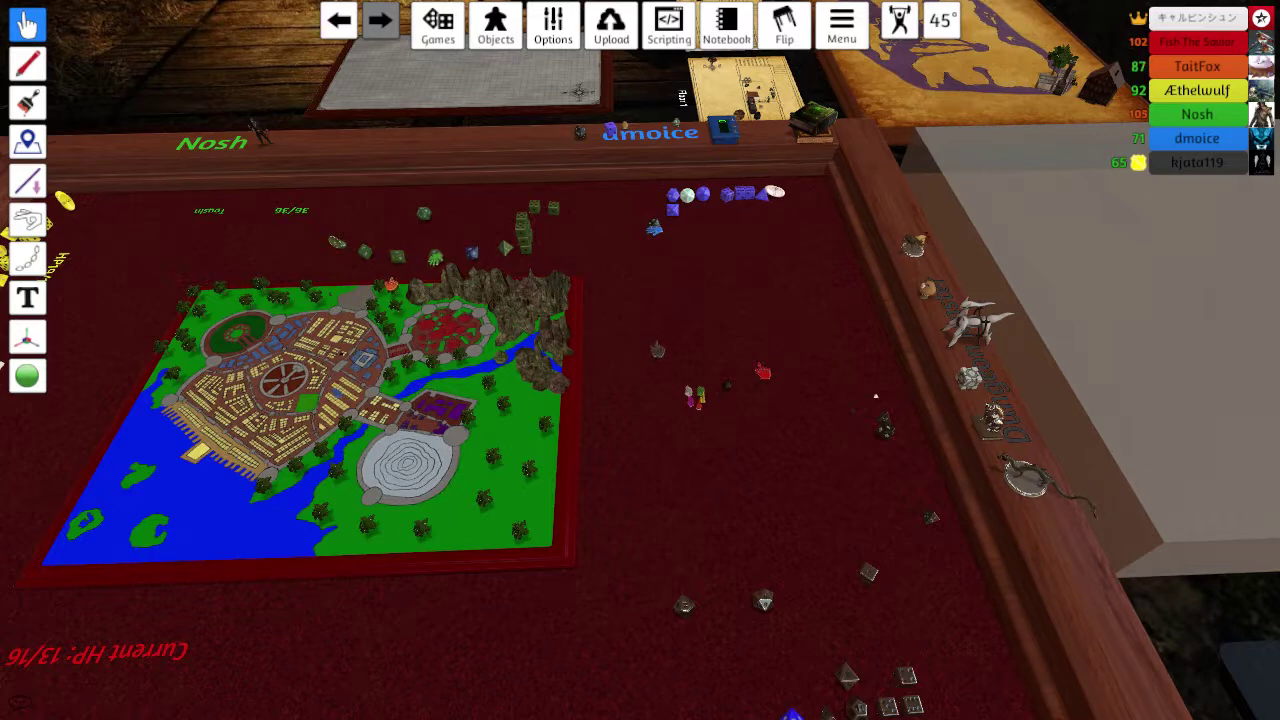
scroll(424, 258, "up", 1)
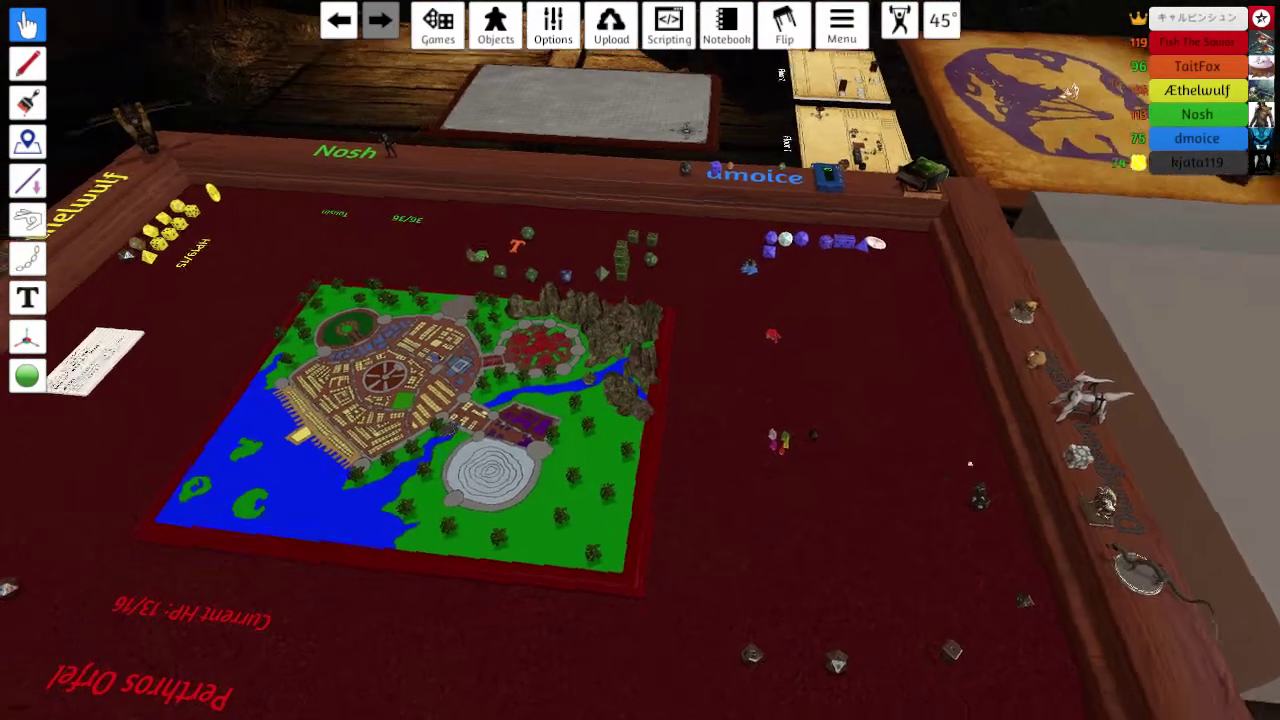
scroll(640, 400, "up", 5)
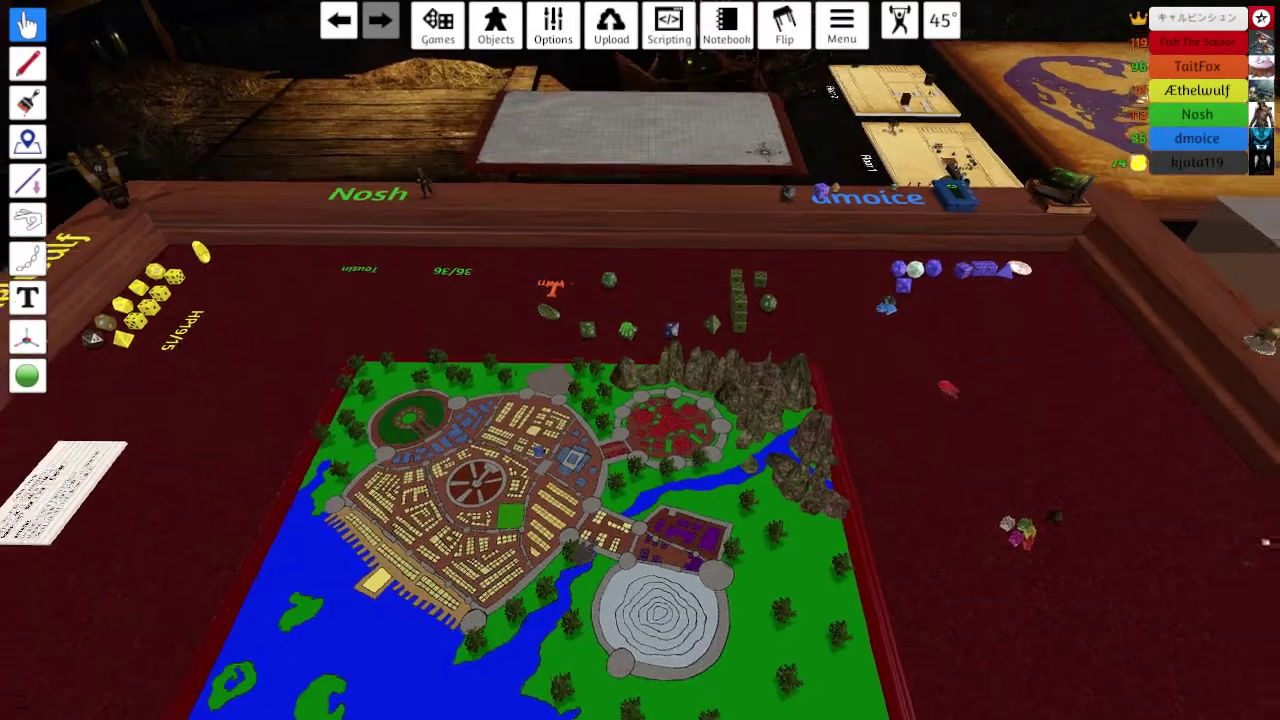
scroll(640, 400, "up", 5)
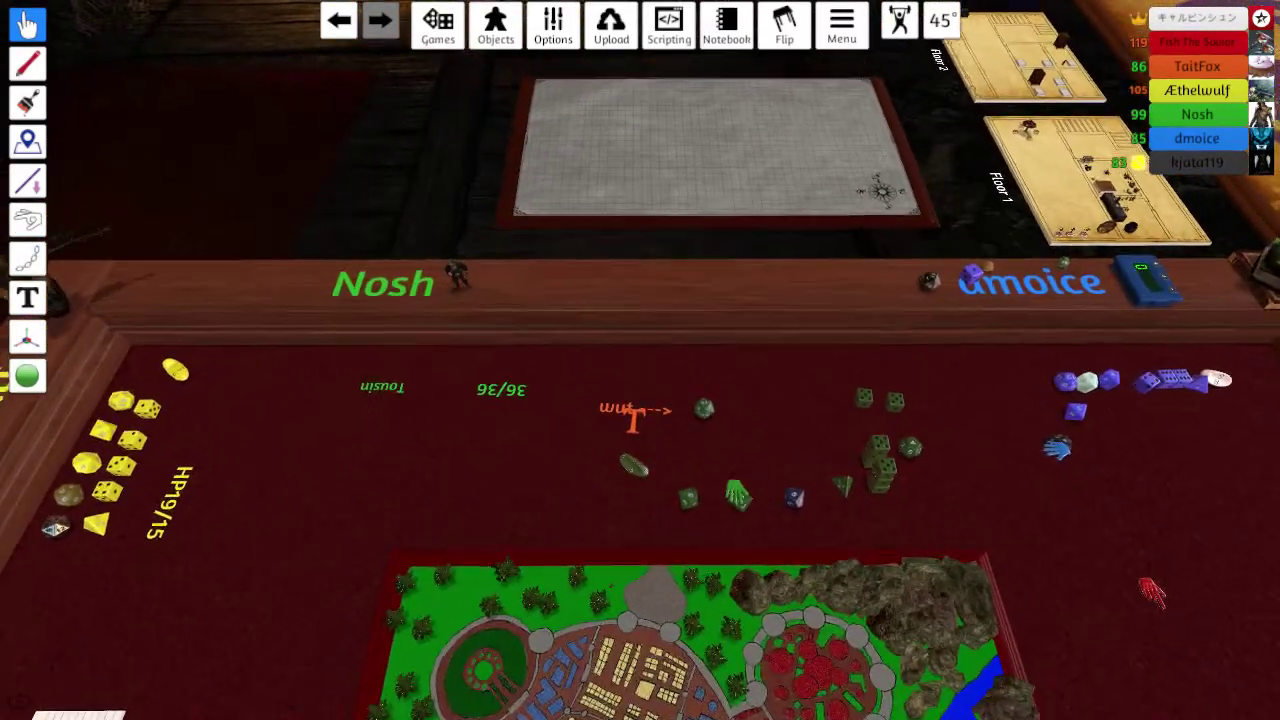
scroll(640, 420, "up", 6)
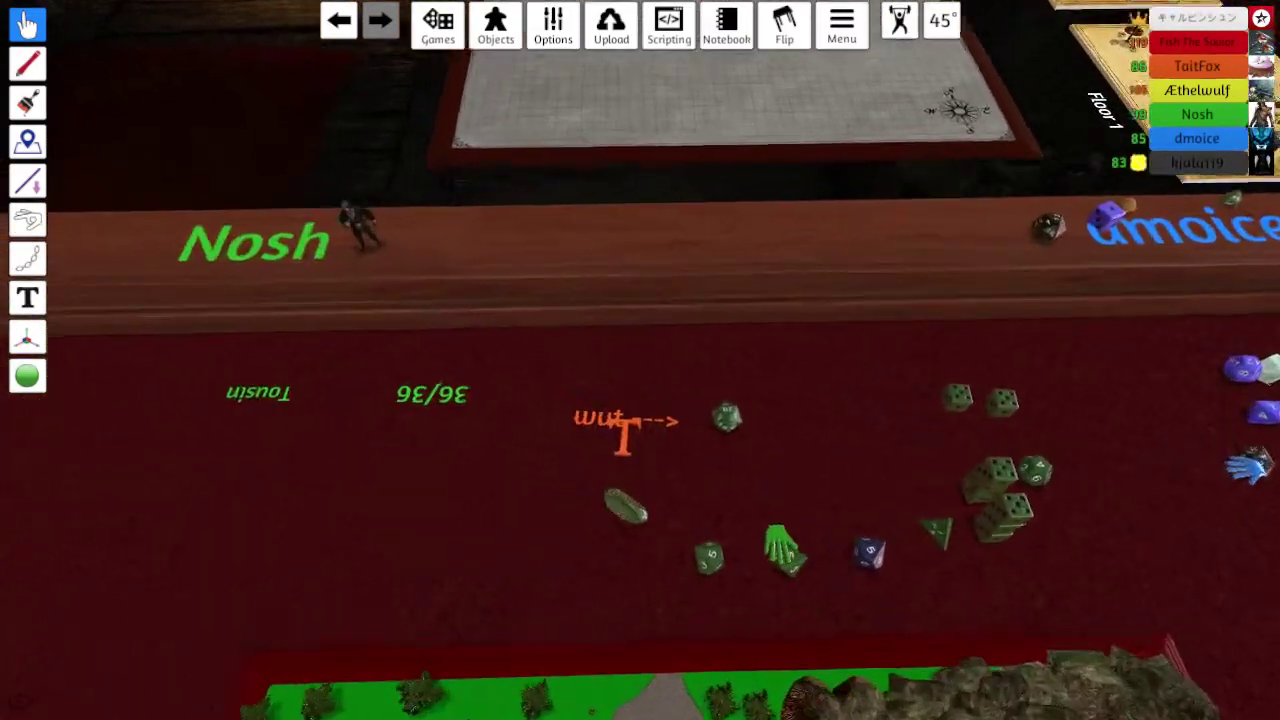
scroll(640, 420, "up", 4)
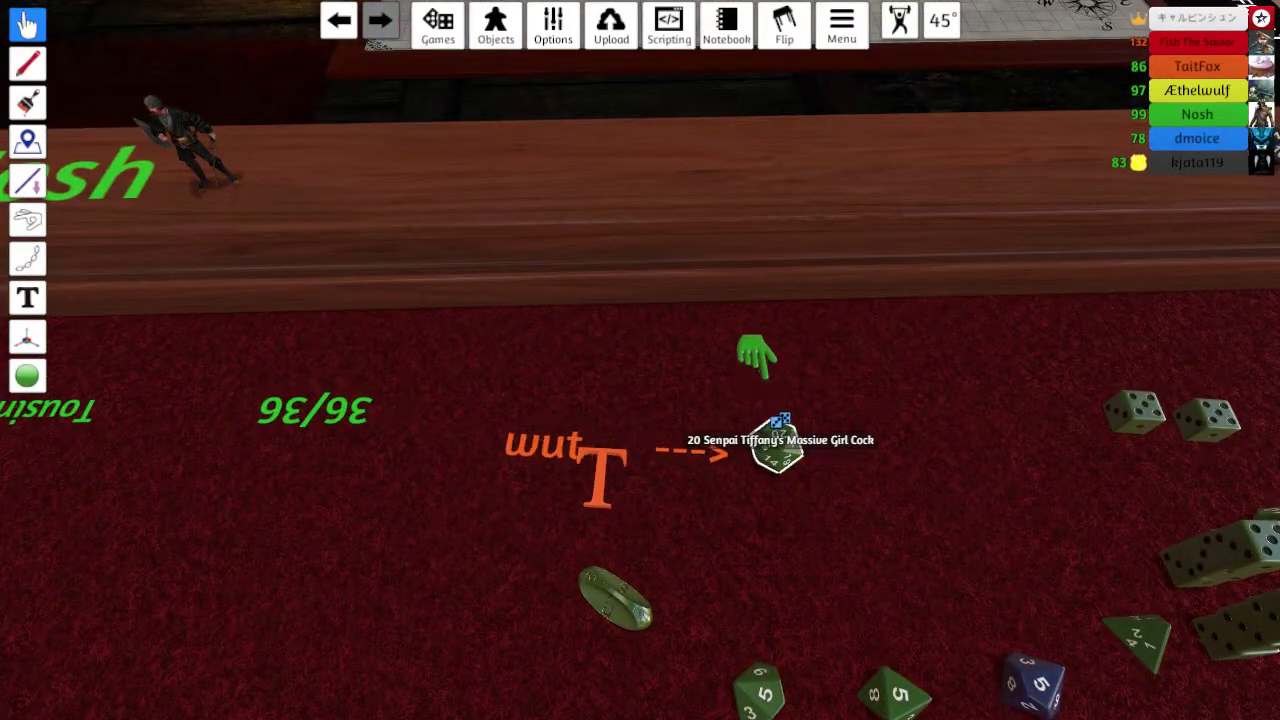
scroll(740, 430, "down", 5)
scroll(700, 420, "down", 5)
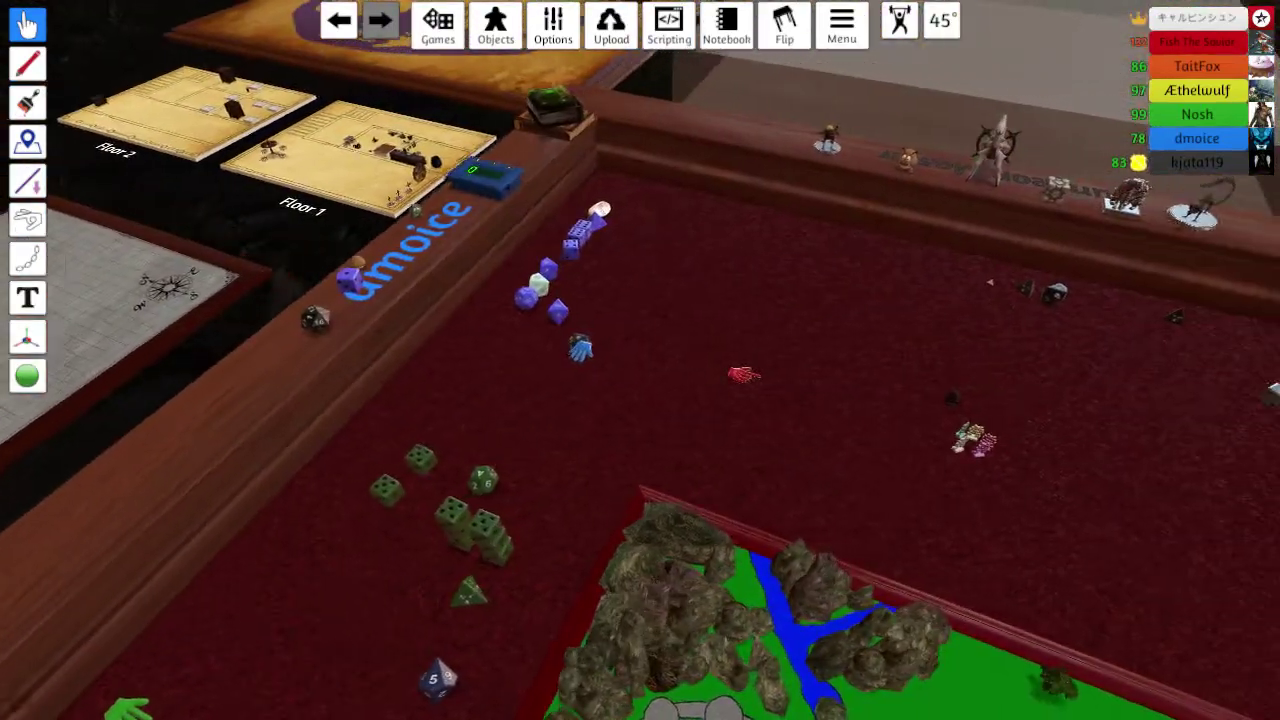
left_click_drag(640, 400, 675, 675)
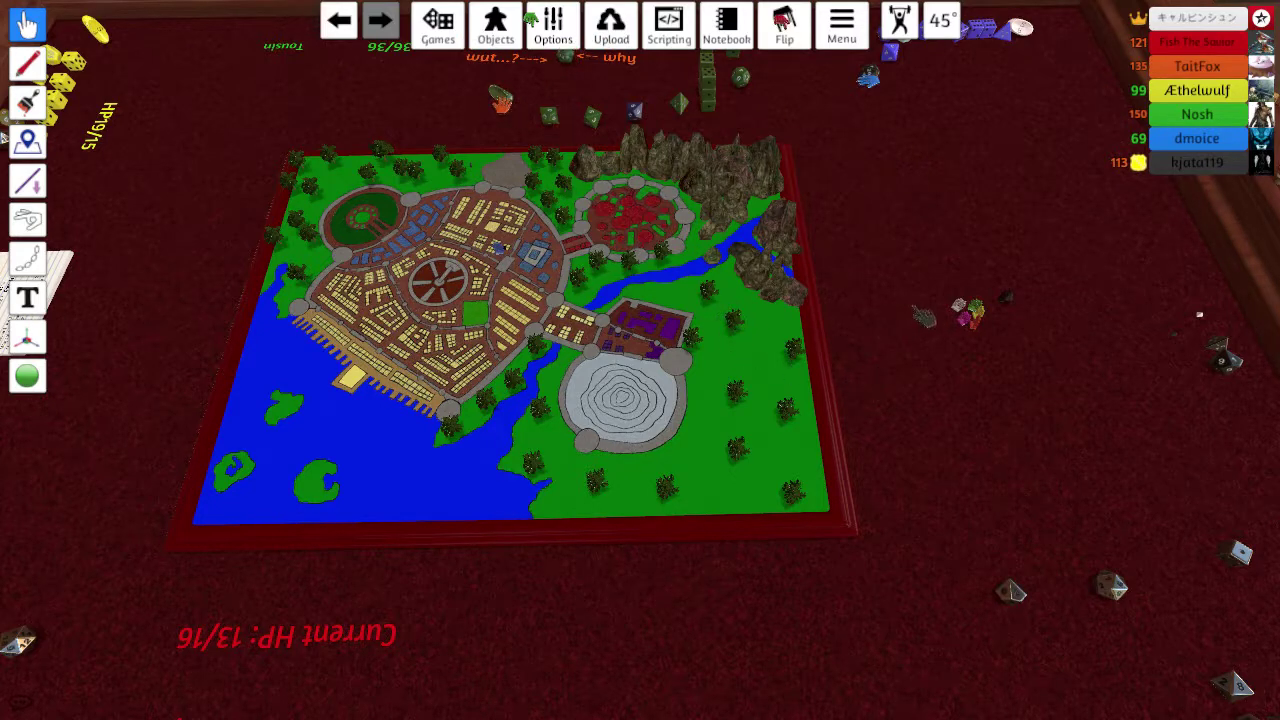
scroll(640, 360, "down", 2)
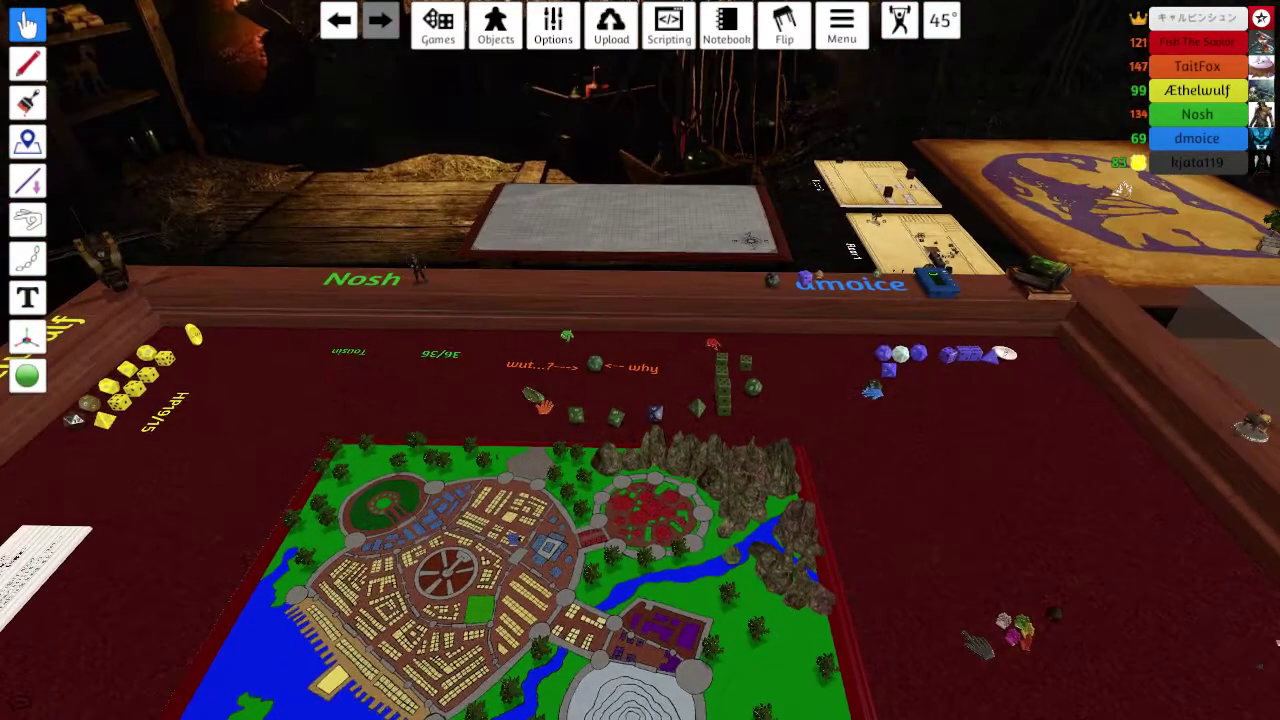
key("e")
key("e")
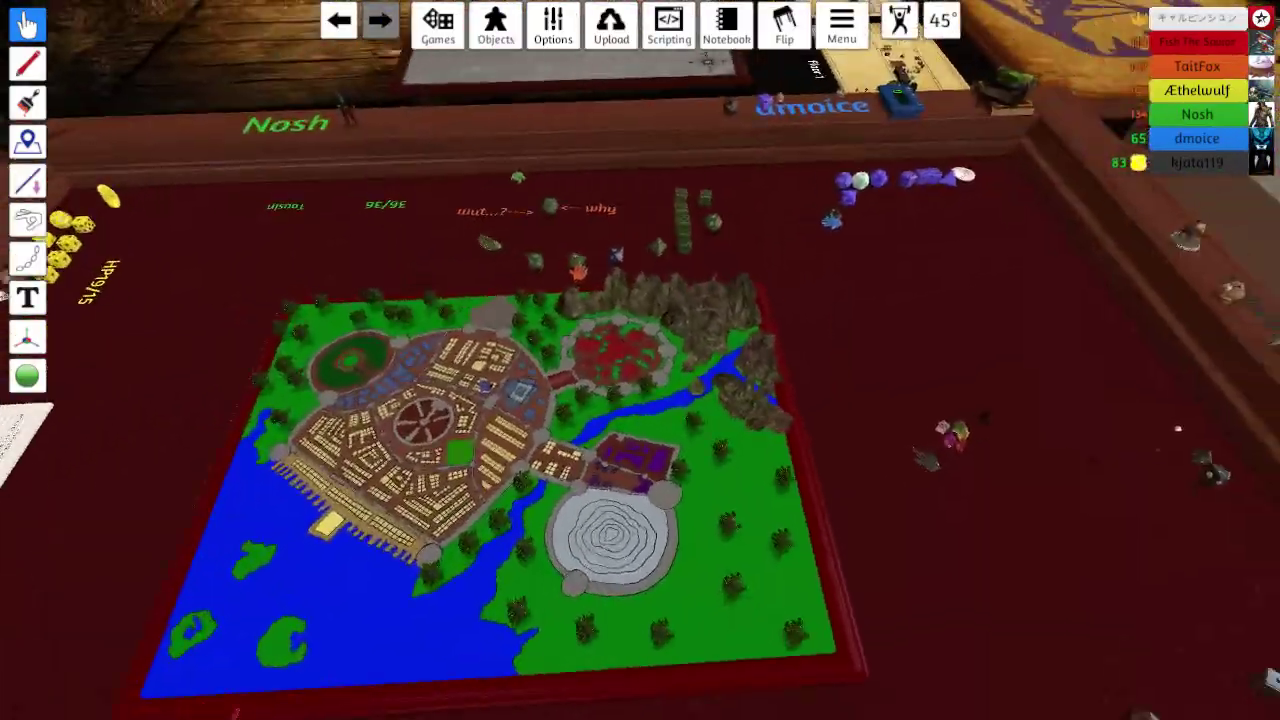
key("e")
key("e")
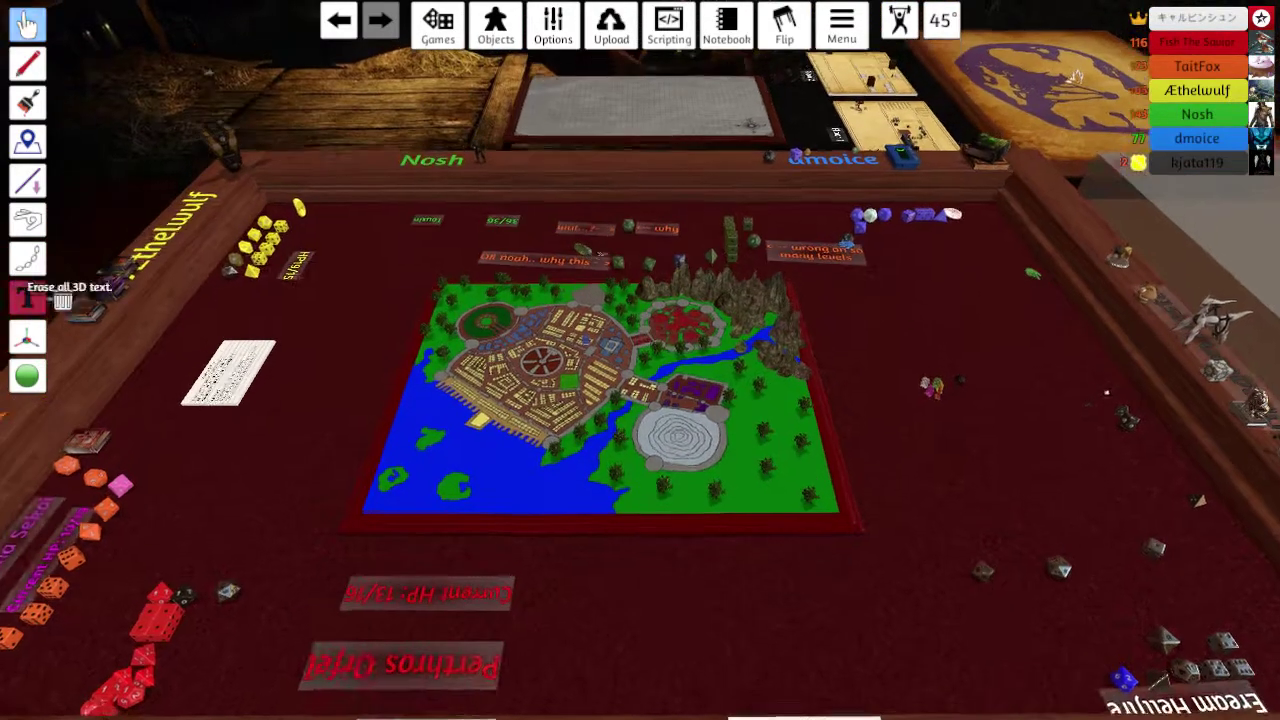
scroll(640, 360, "up", 5)
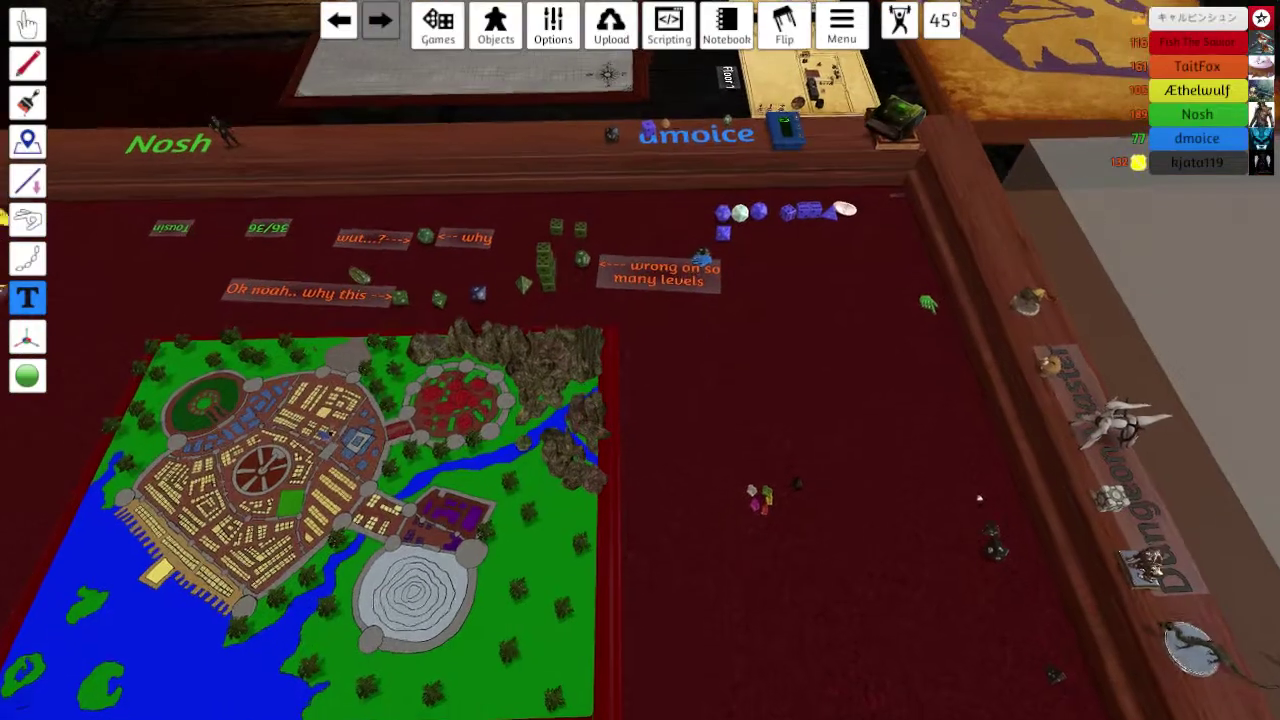
scroll(640, 360, "up", 3)
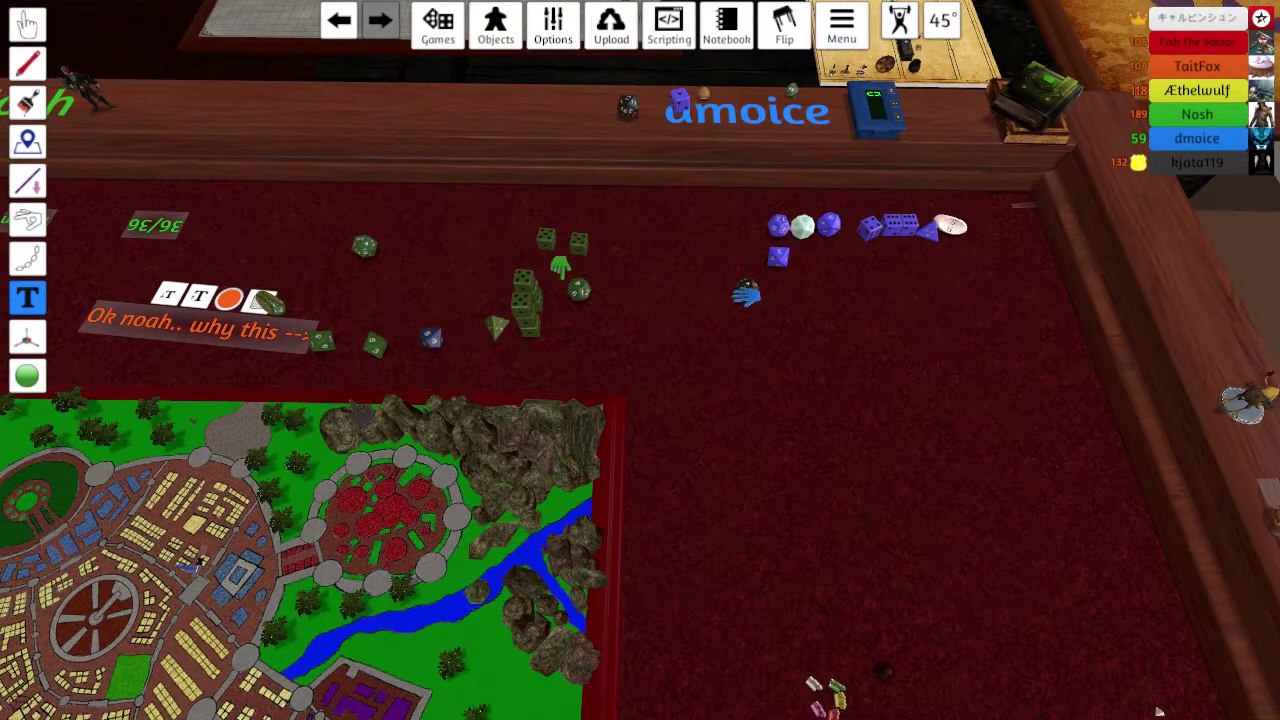
left_click(265, 298)
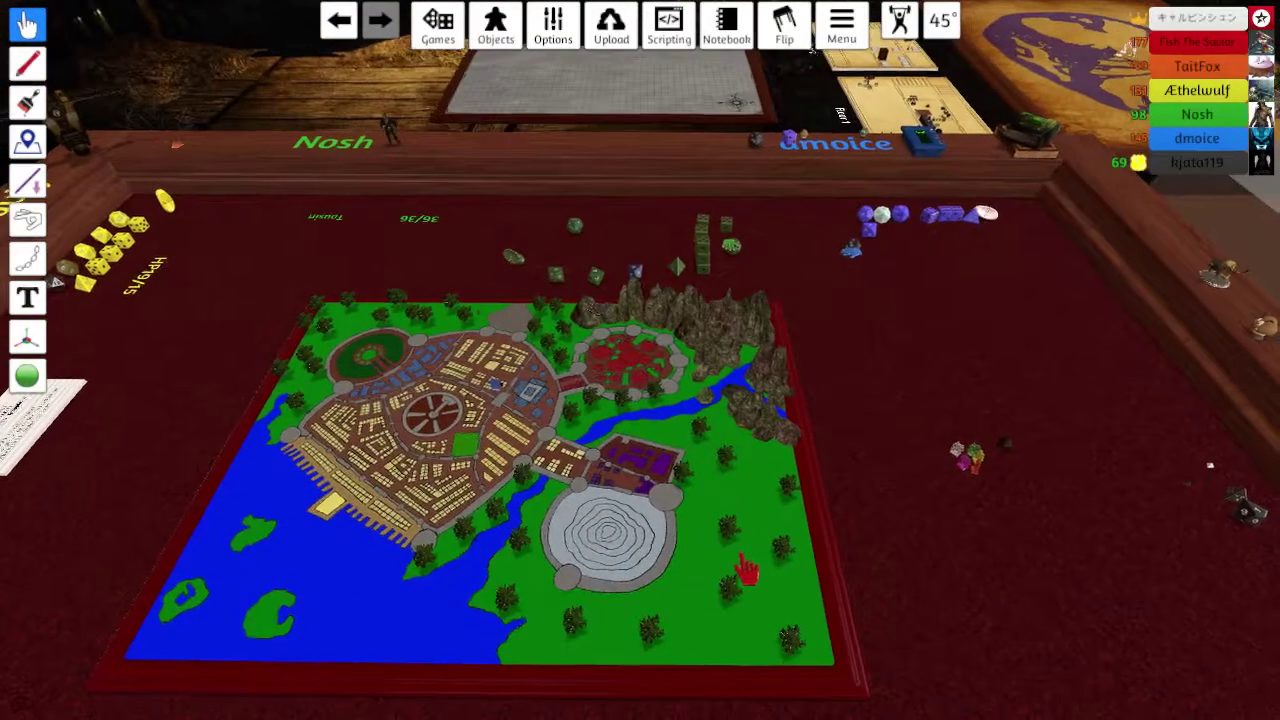
scroll(640, 360, "down", 5)
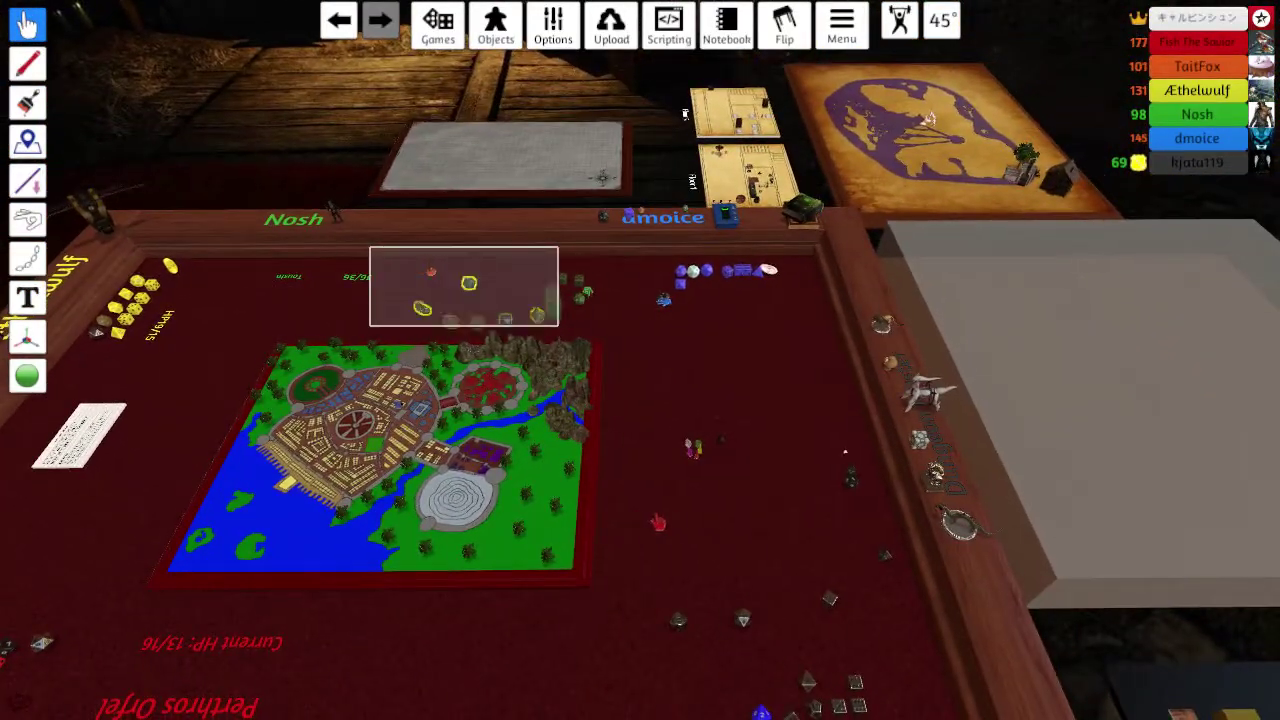
left_click_drag(370, 248, 590, 330)
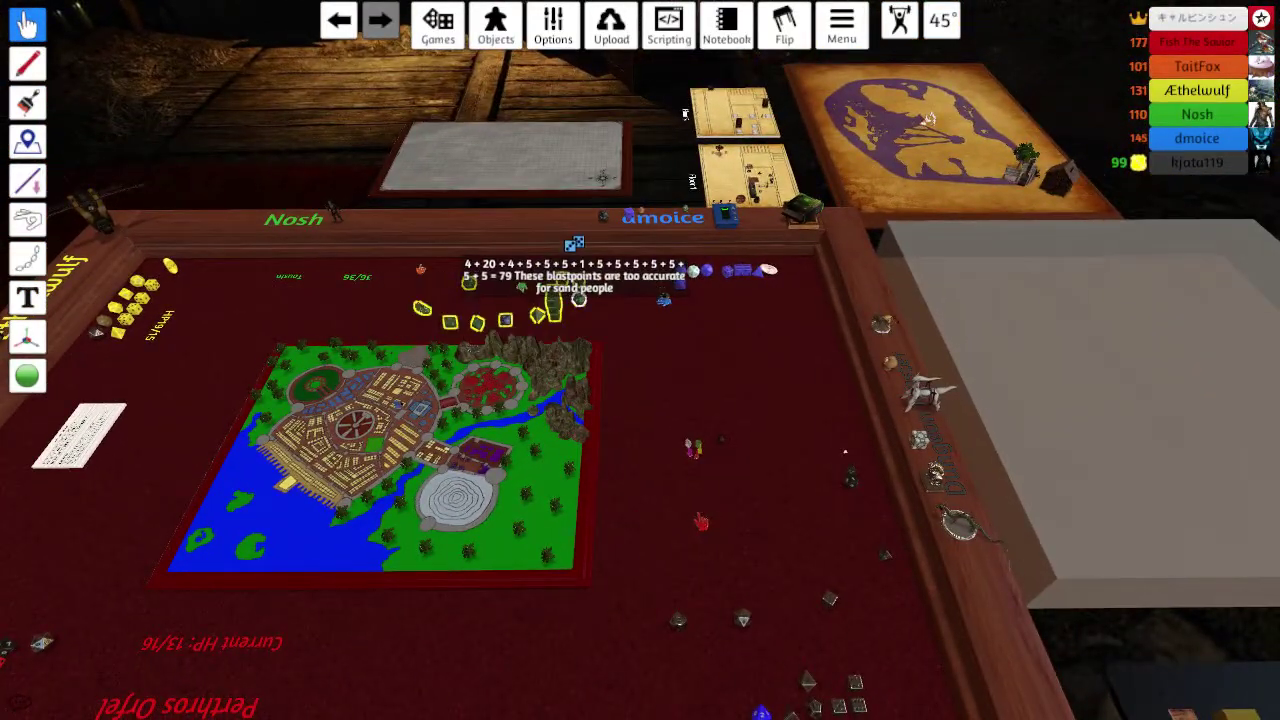
right_click(585, 310)
type("te f")
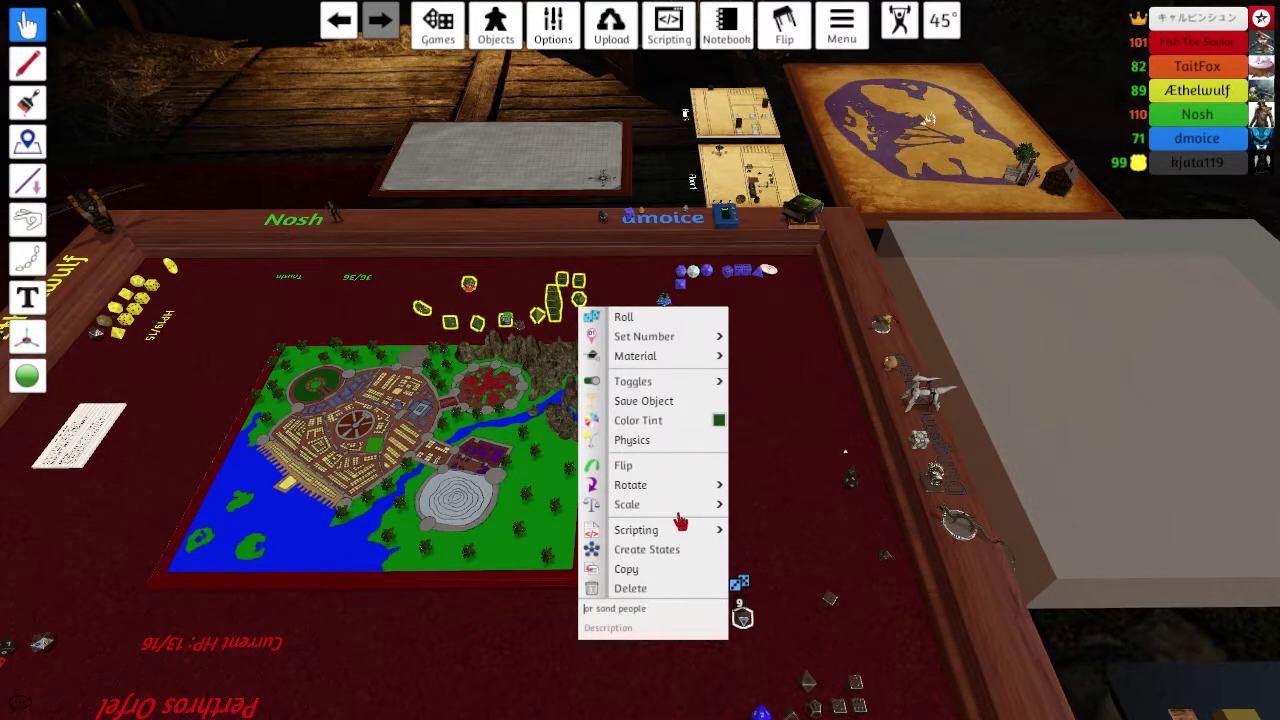
key("Escape")
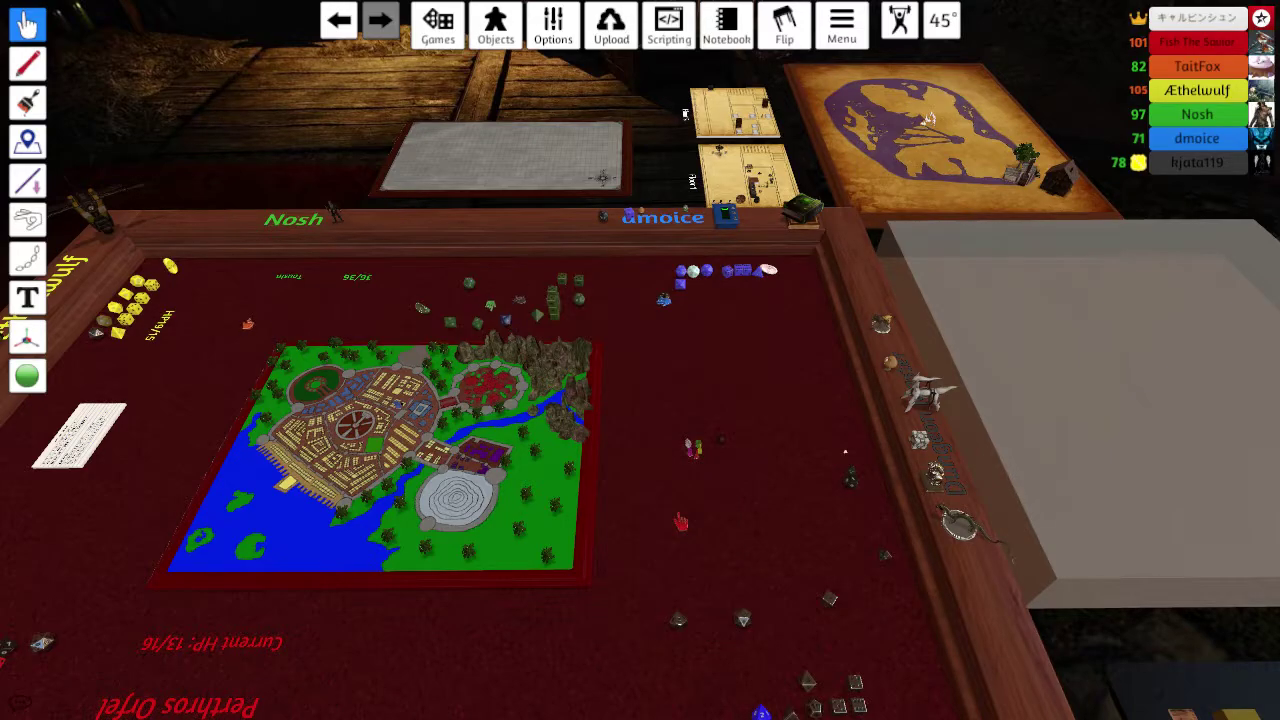
key("space")
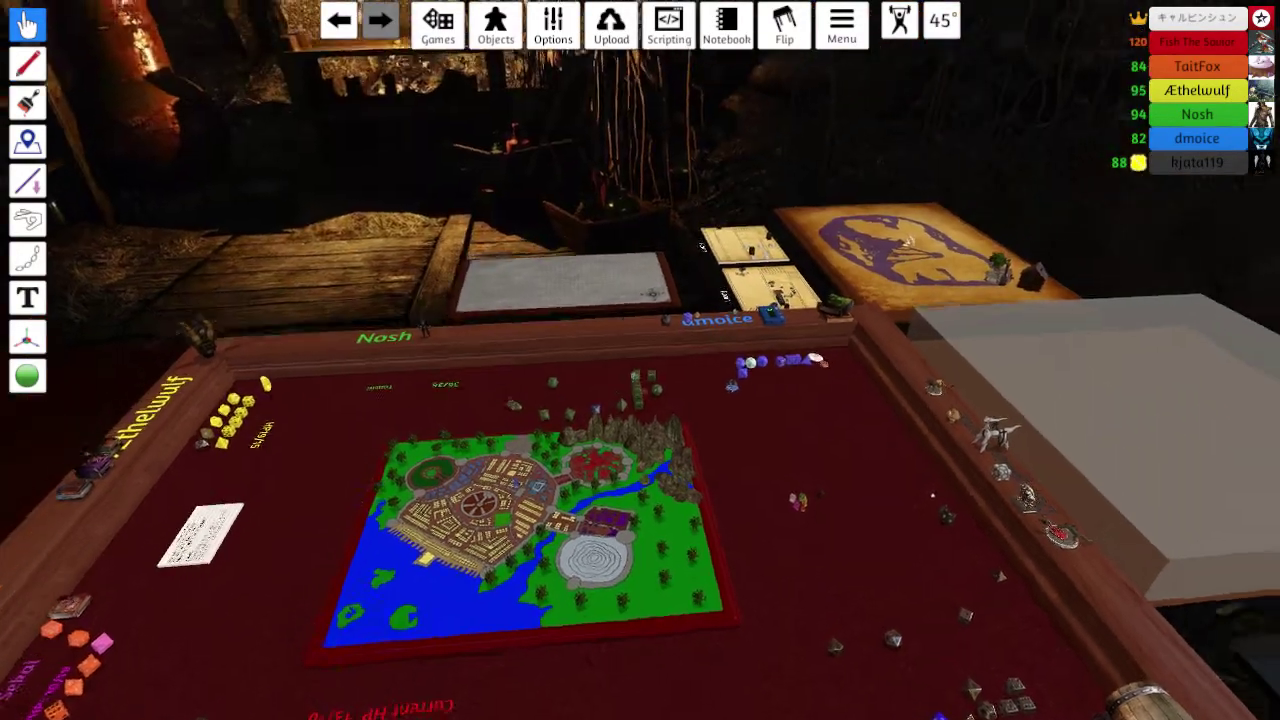
scroll(800, 300, "up", 5)
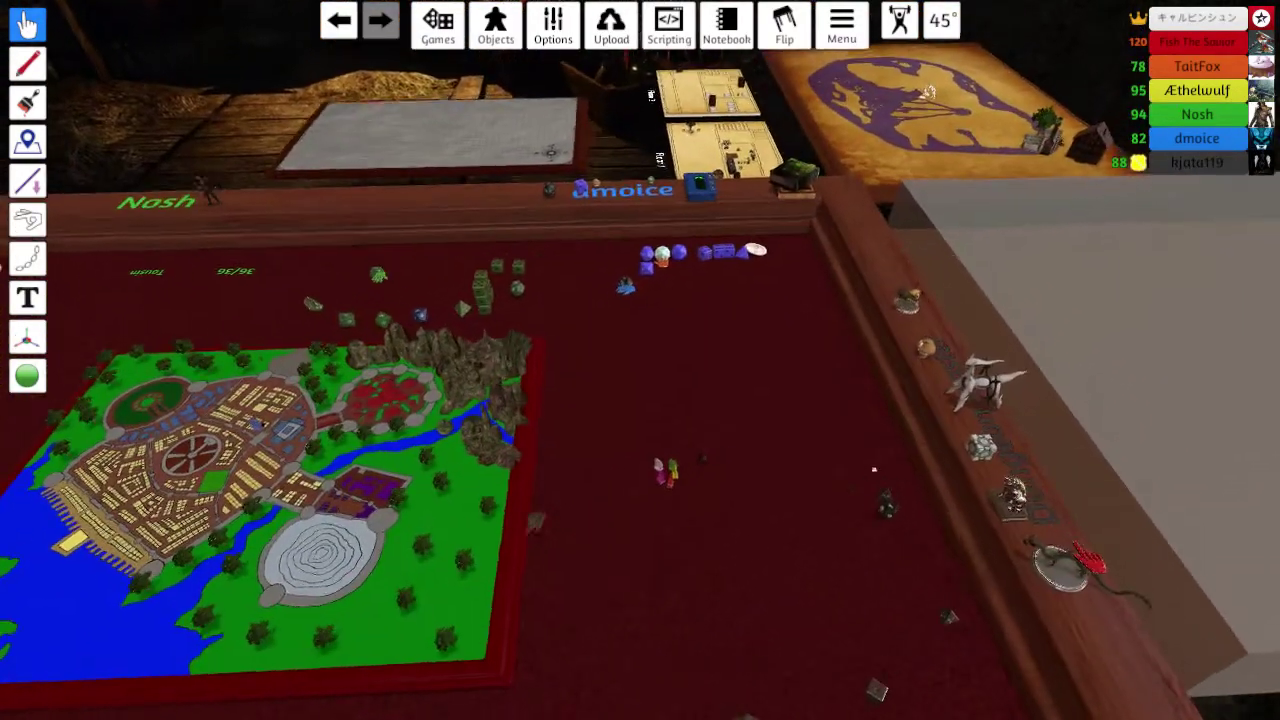
Step: Orbit to a top-down view of the table and box-select the tokens across the play area
left_click_drag(640, 400, 900, 400)
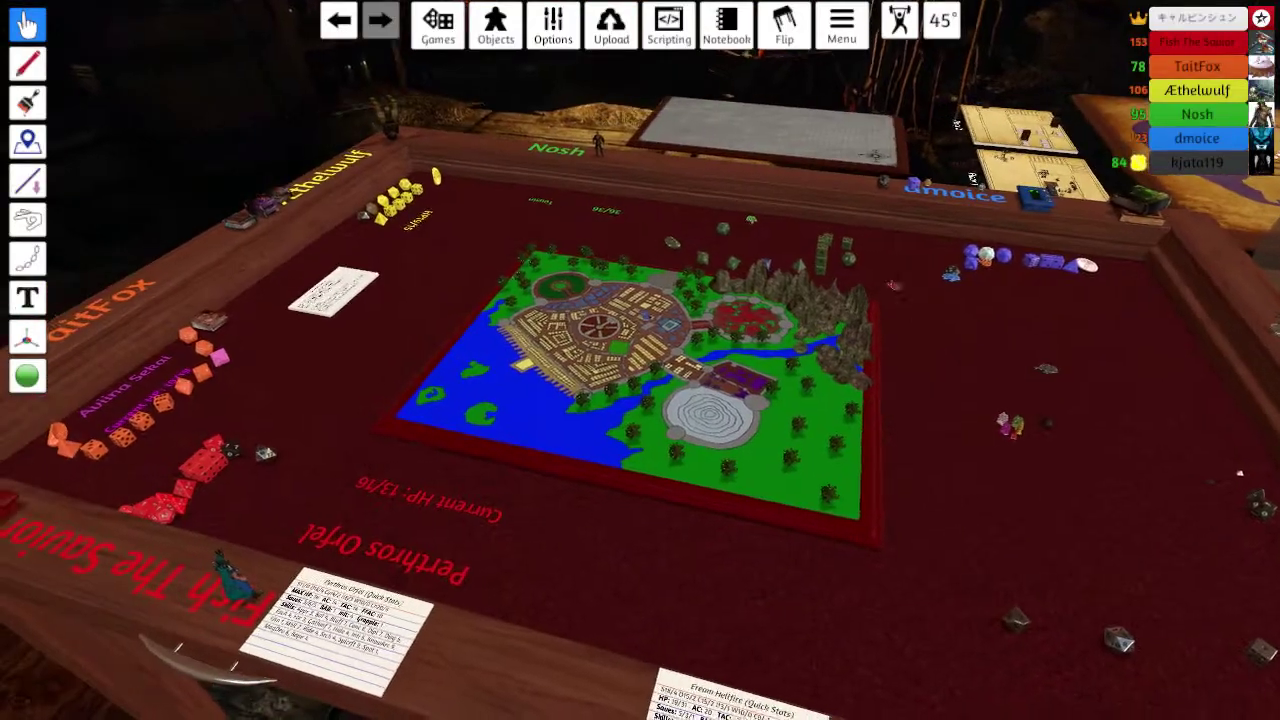
left_click_drag(640, 400, 760, 400)
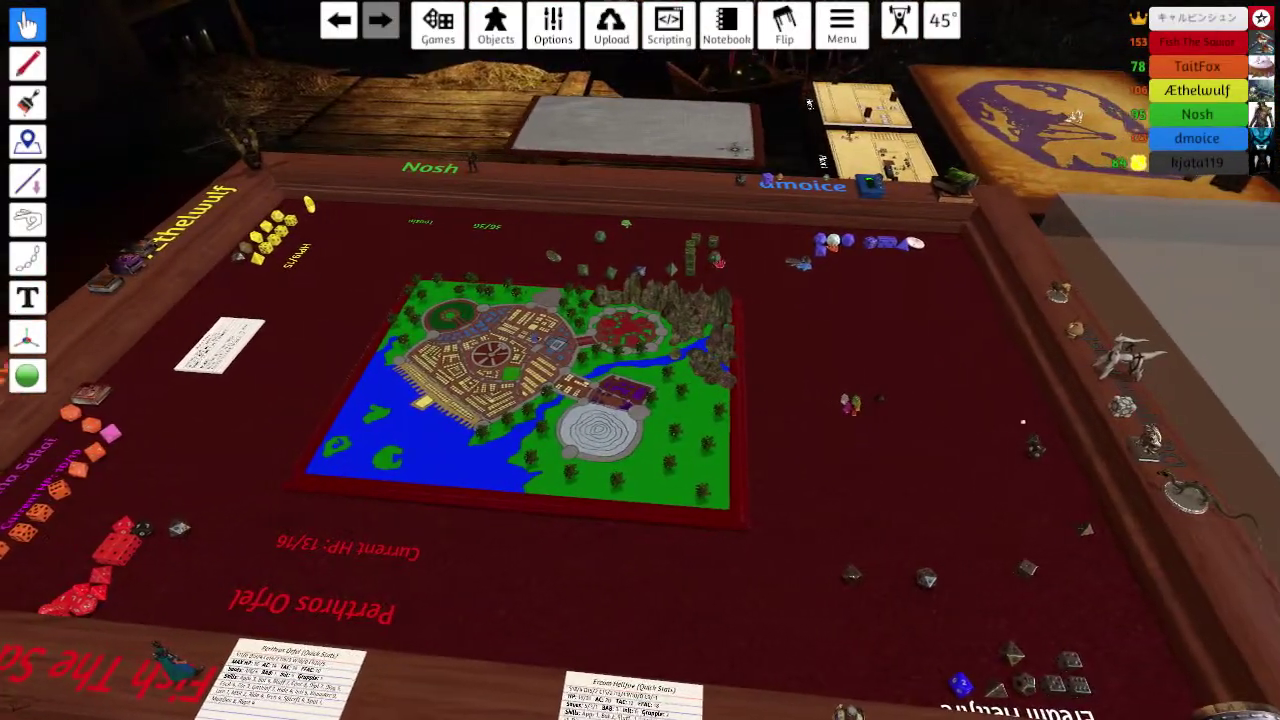
scroll(640, 400, "down", 3)
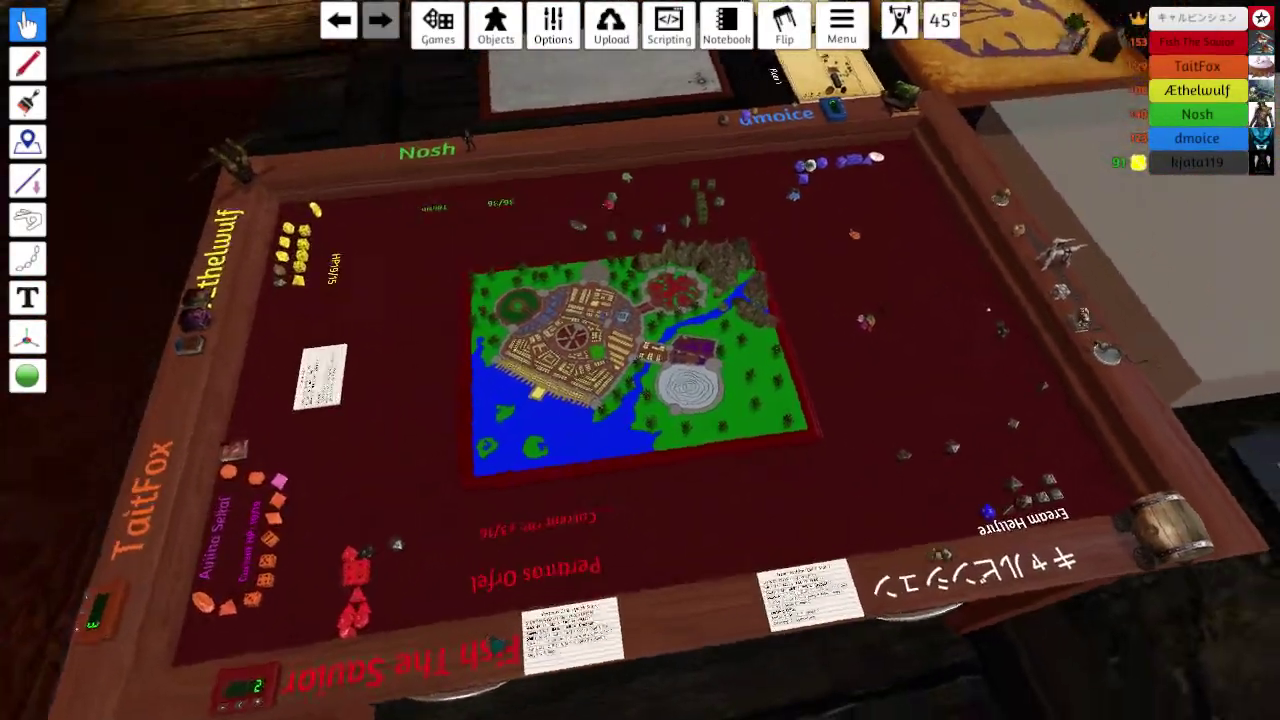
scroll(640, 400, "up", 3)
left_click_drag(640, 400, 640, 300)
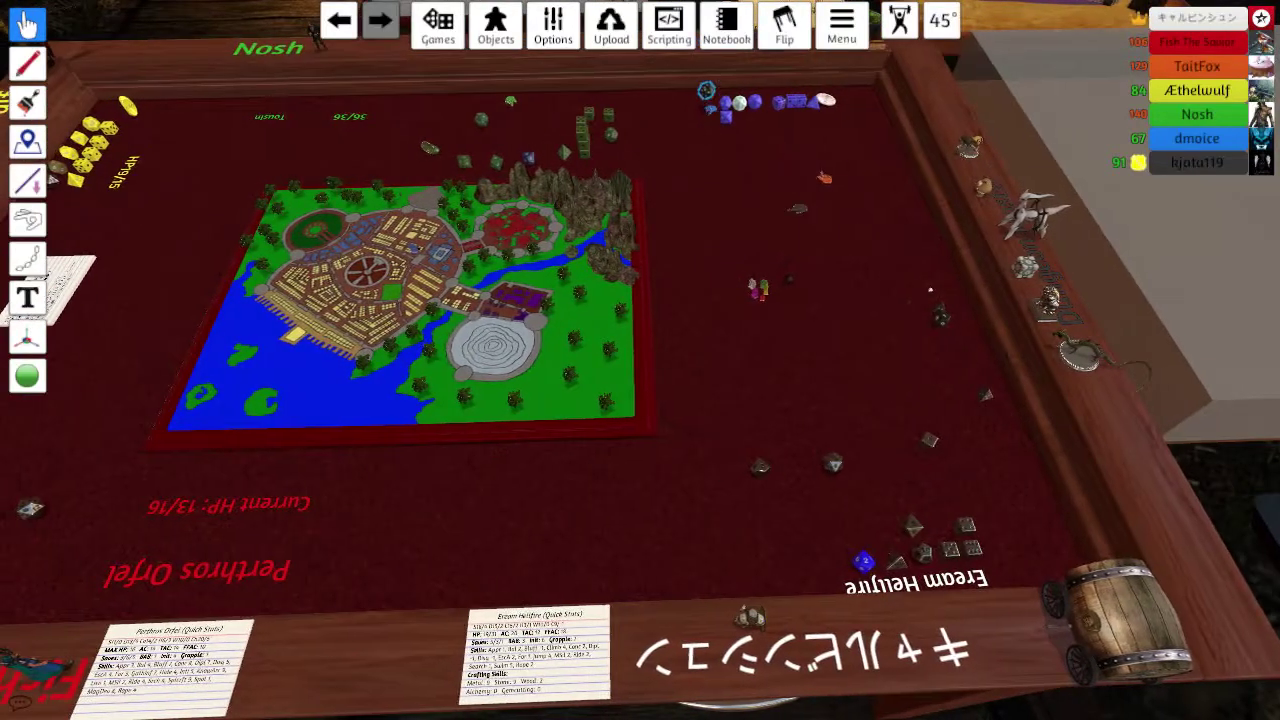
left_click_drag(640, 400, 610, 400)
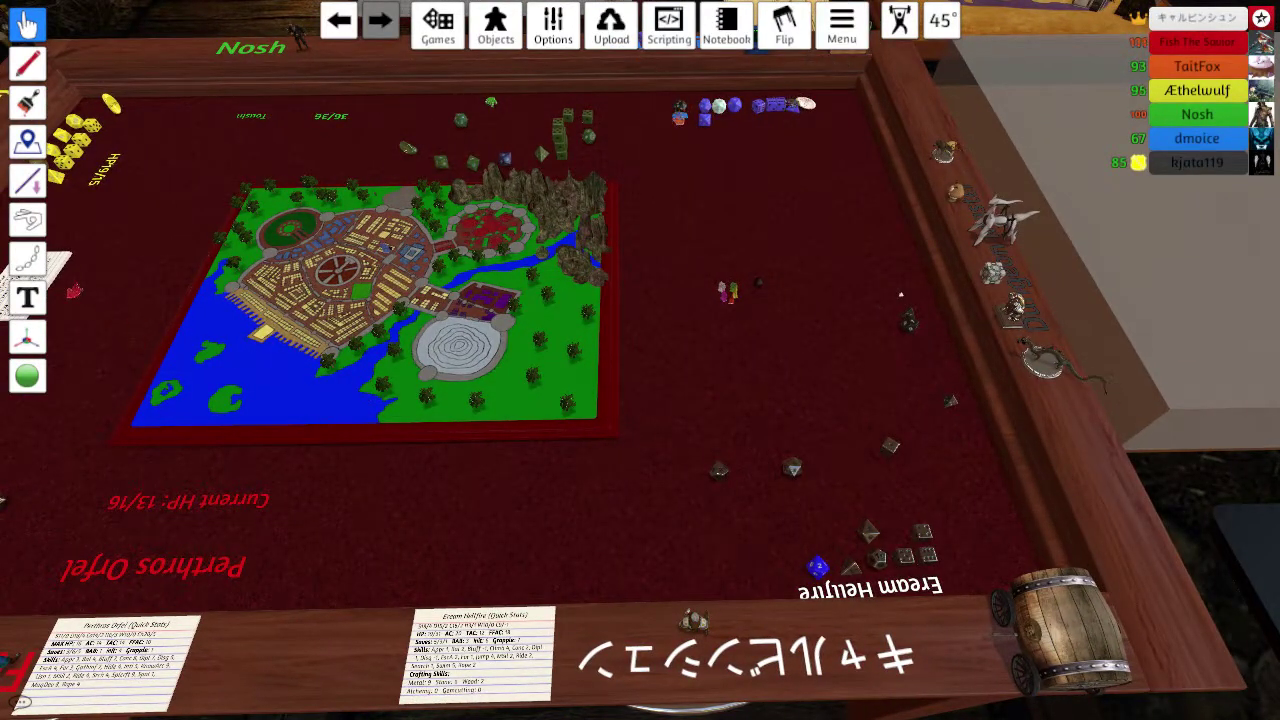
scroll(640, 360, "down", 3)
scroll(640, 360, "down", 3)
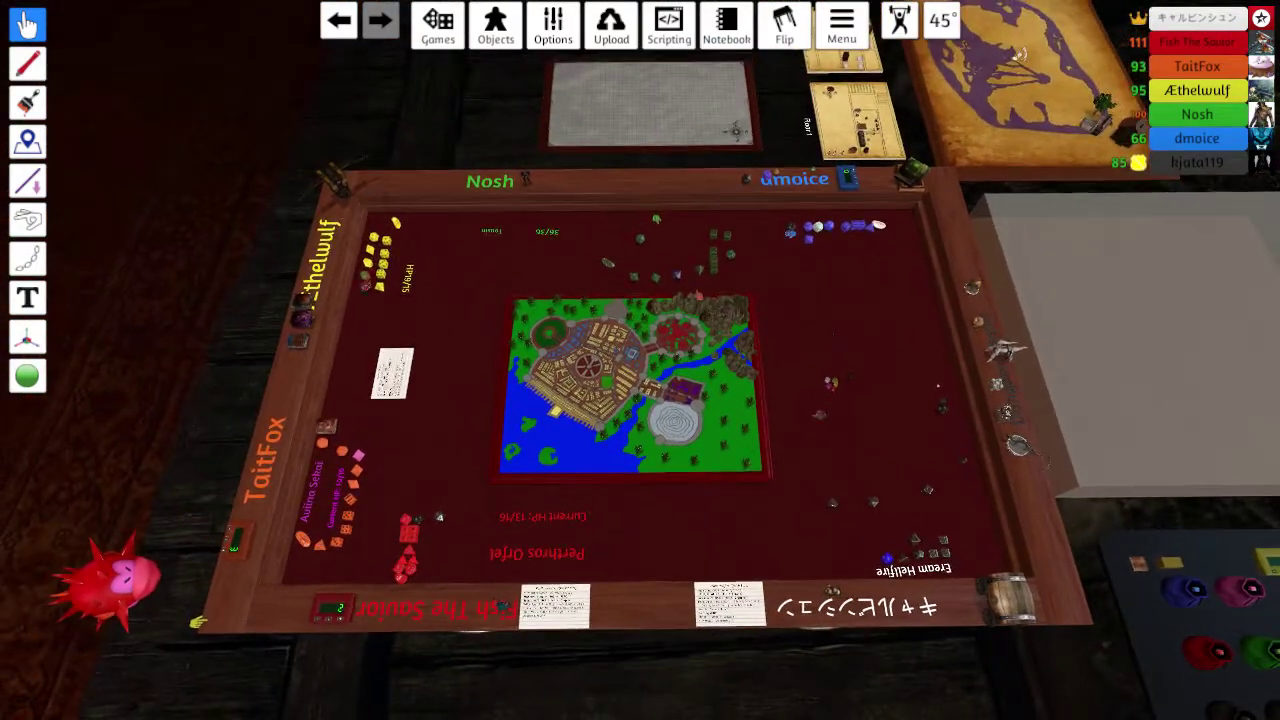
mouse_move(352, 207)
left_mouse_down()
mouse_move(975, 582)
mouse_move(960, 568)
left_mouse_up()
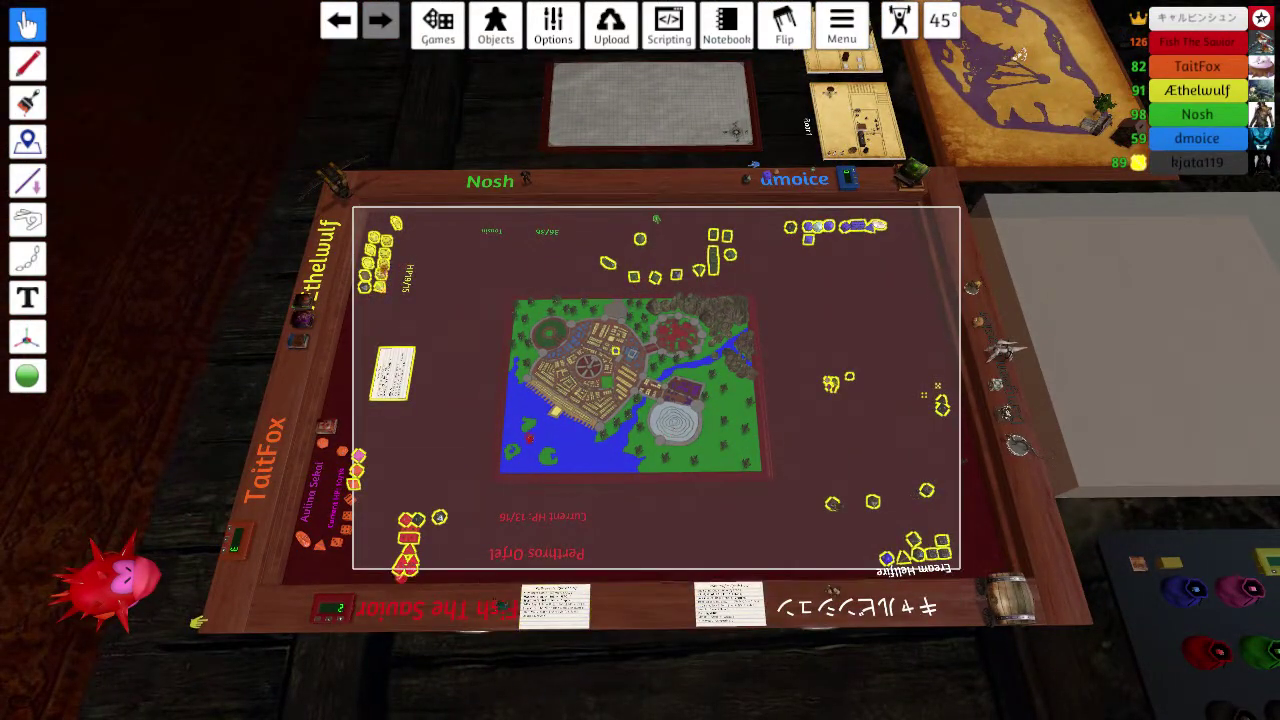
mouse_move(285, 428)
left_mouse_down()
mouse_move(382, 578)
mouse_move(1024, 586)
left_mouse_up()
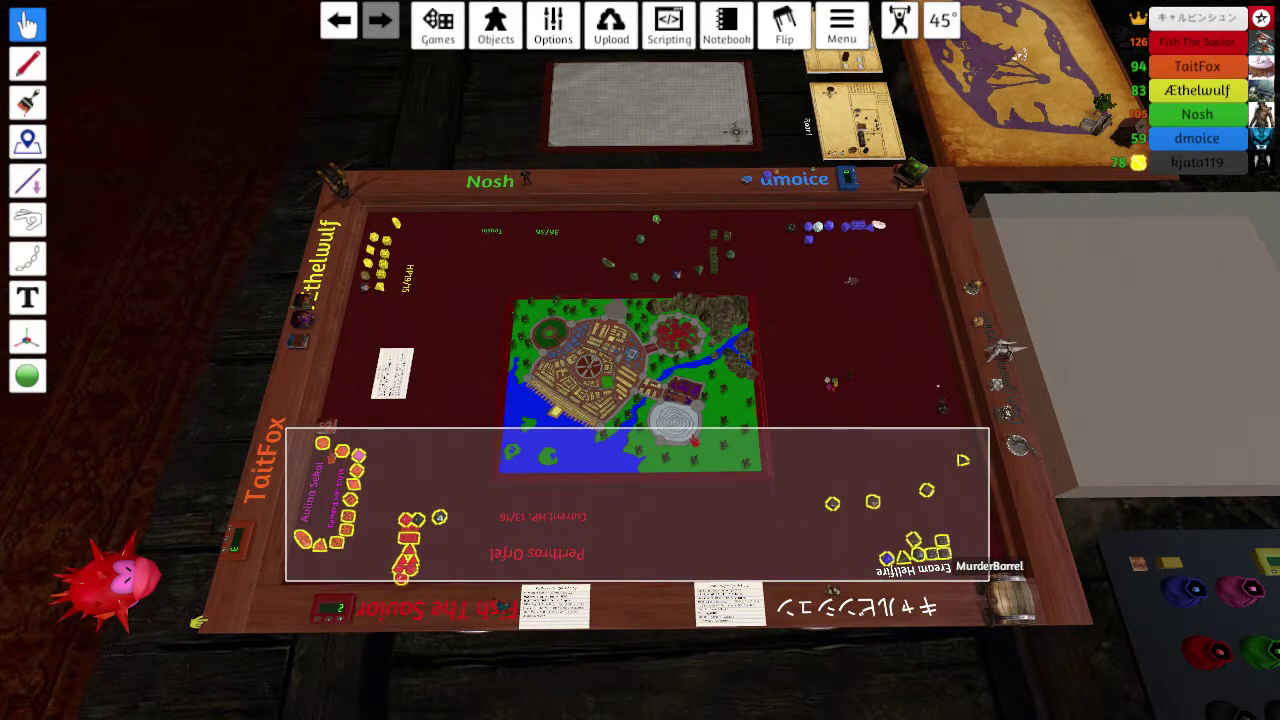
right_click(937, 385)
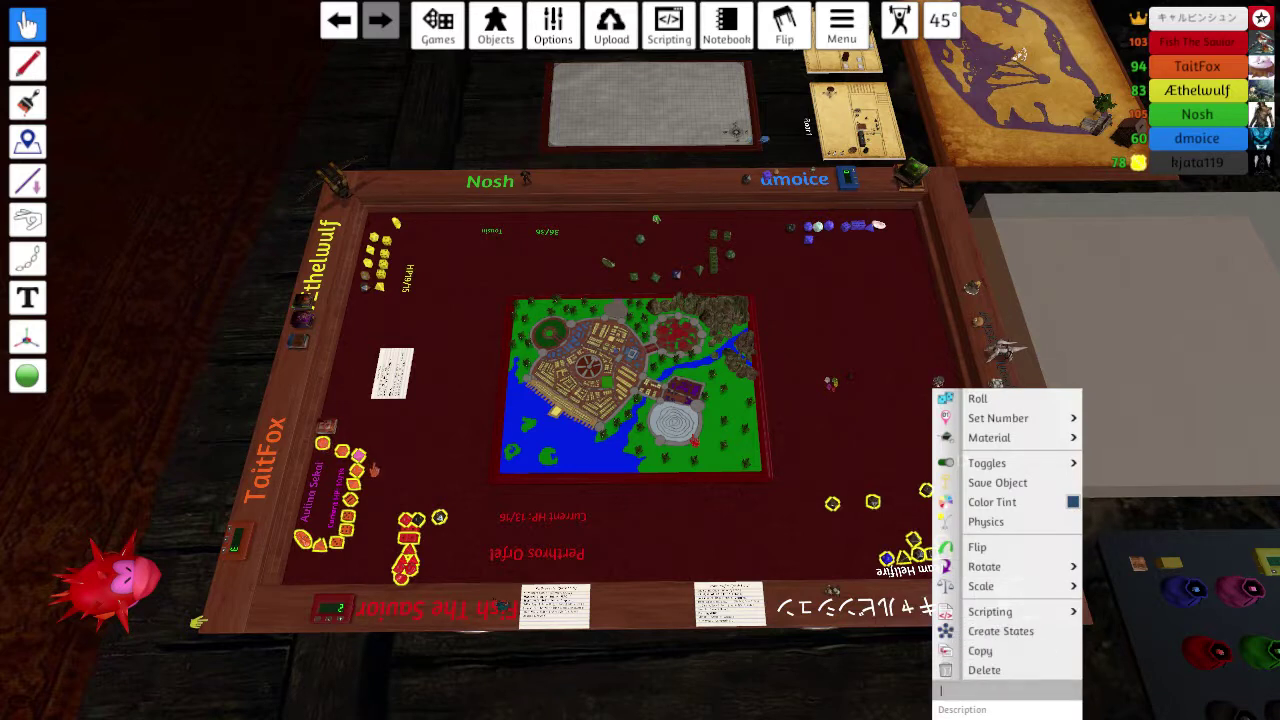
mouse_move(990, 611)
left_click(1110, 624)
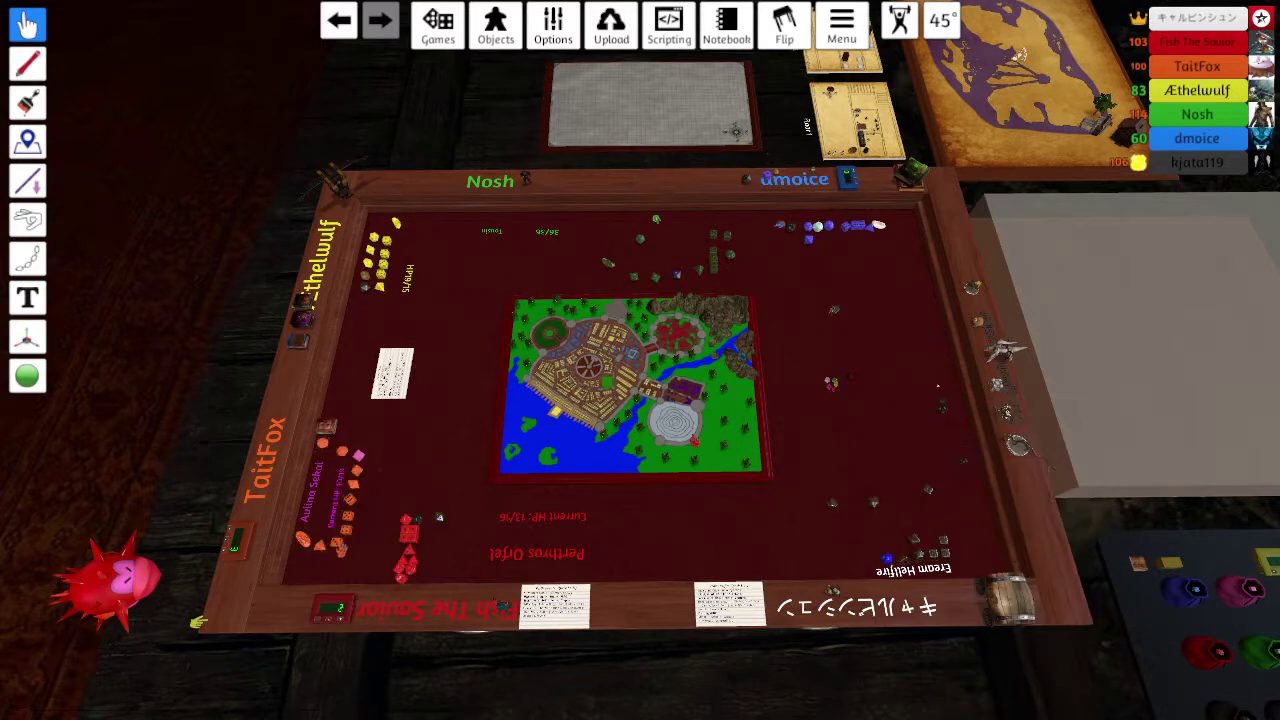
left_click_drag(358, 200, 968, 558)
right_click(950, 390)
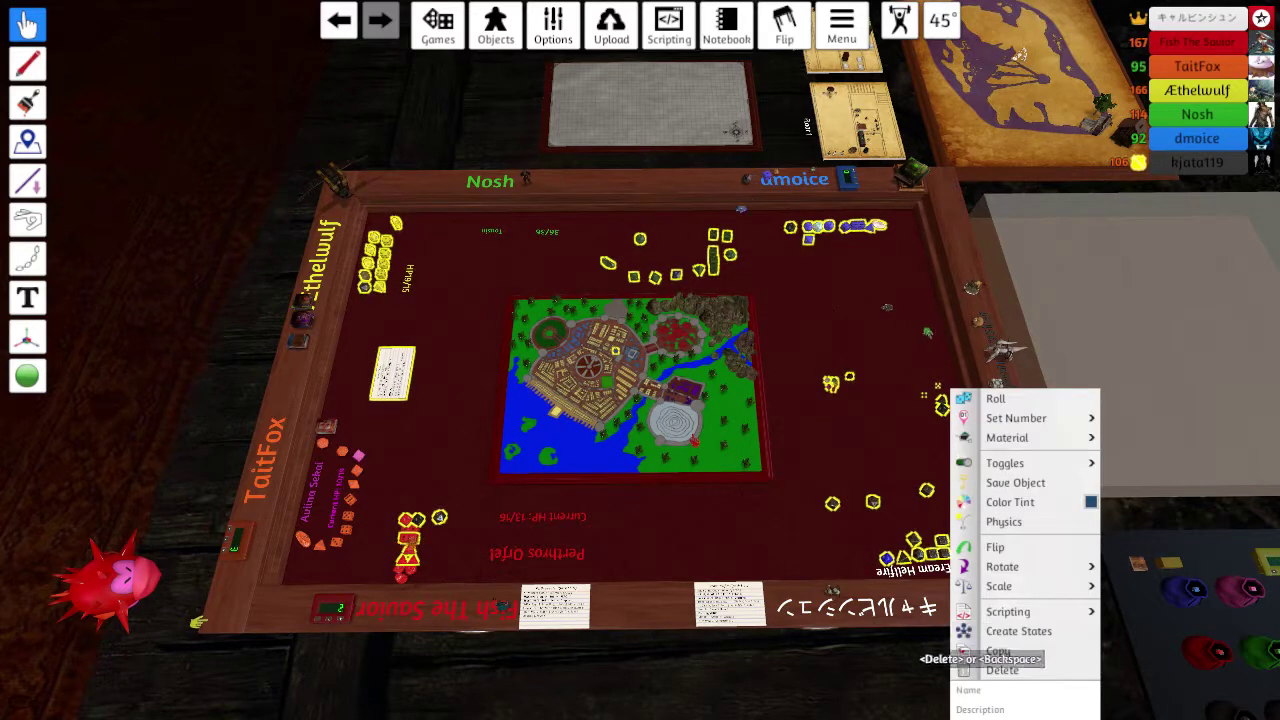
left_click(1000, 651)
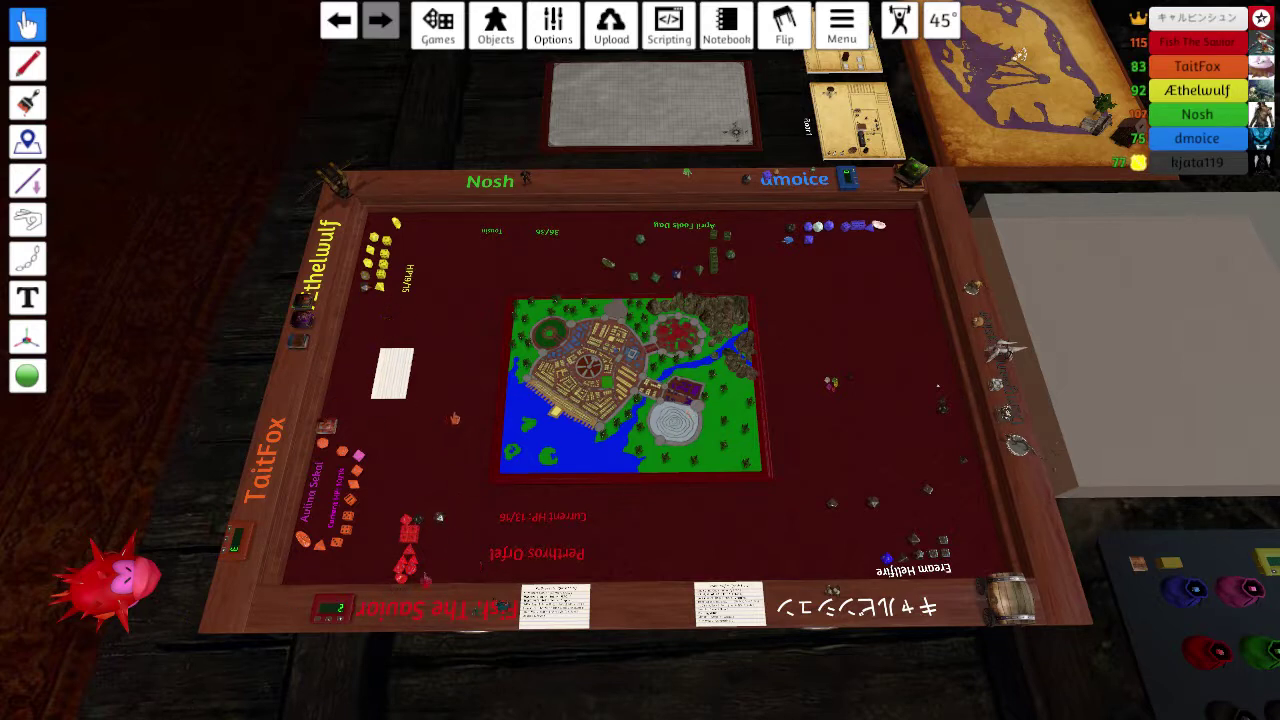
scroll(455, 418, "up", 3)
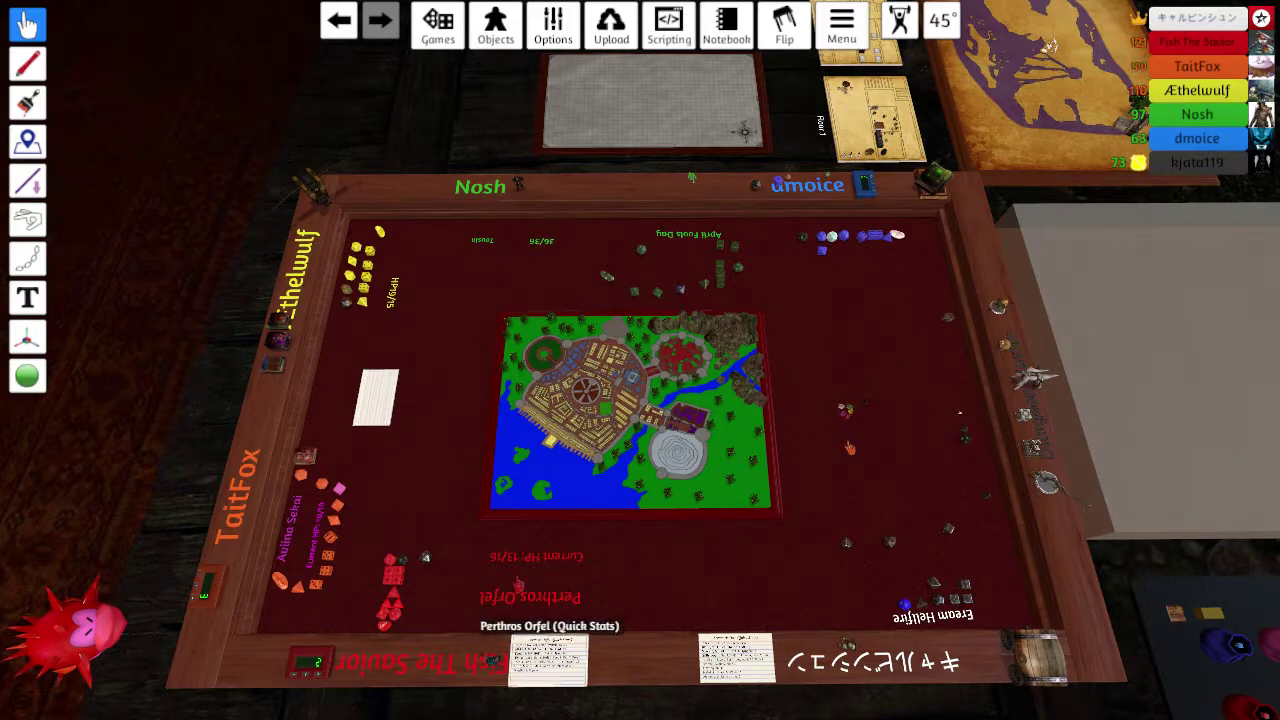
right_click(378, 398)
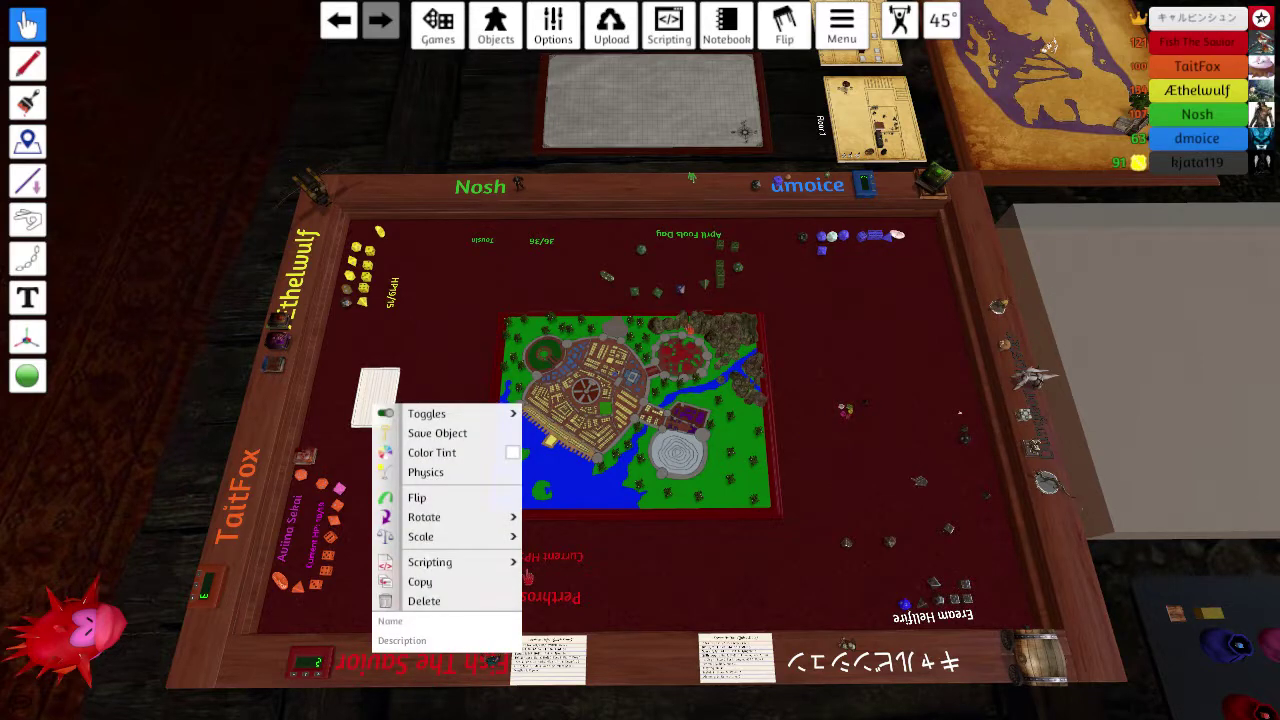
left_click(480, 377)
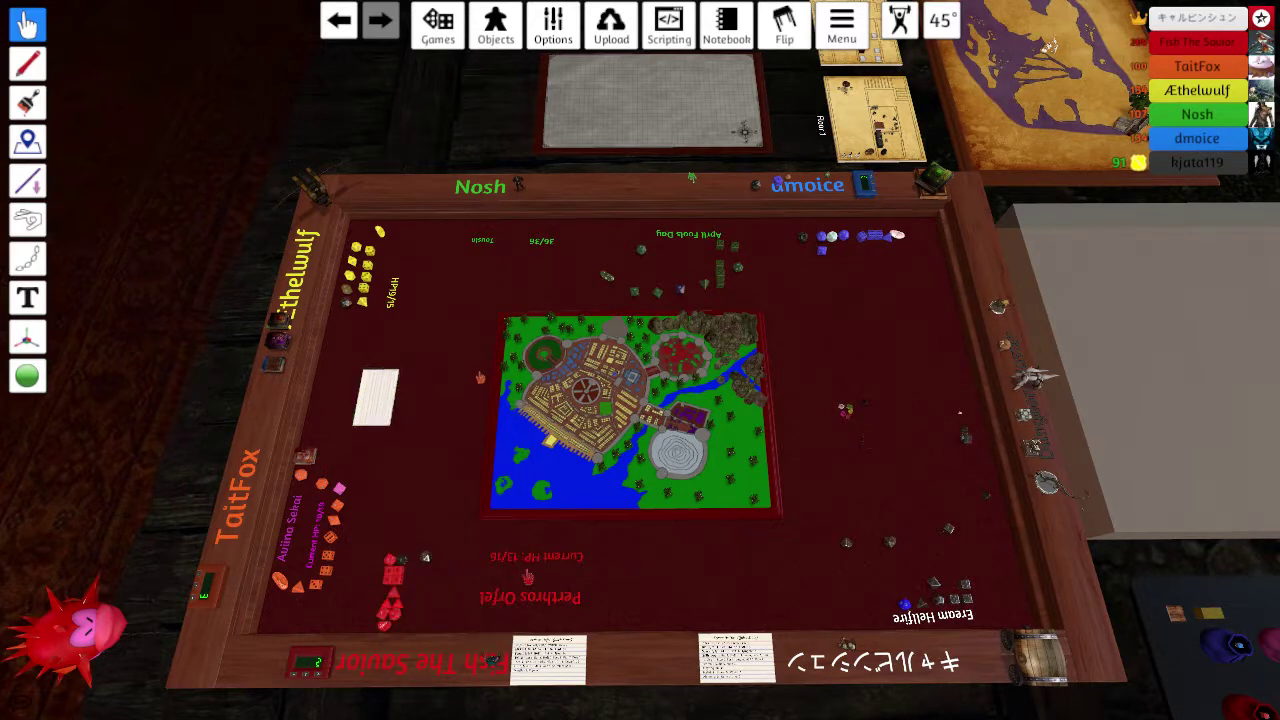
key("s")
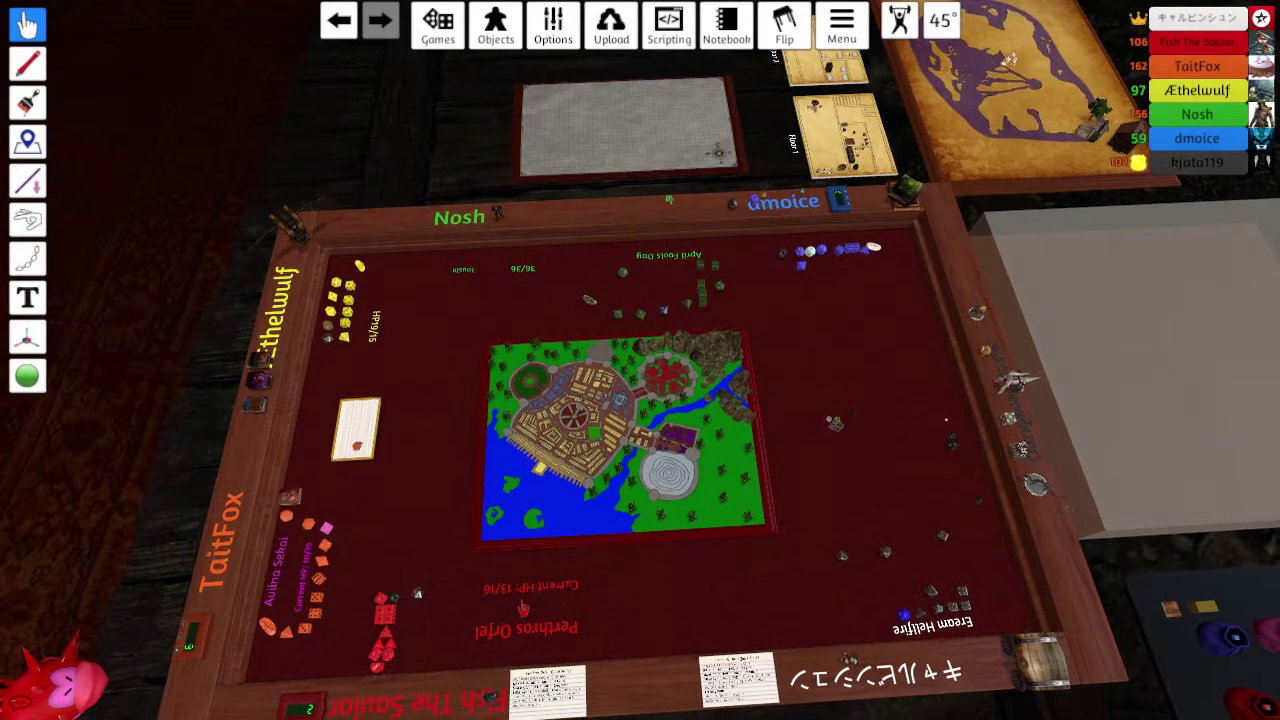
key("q")
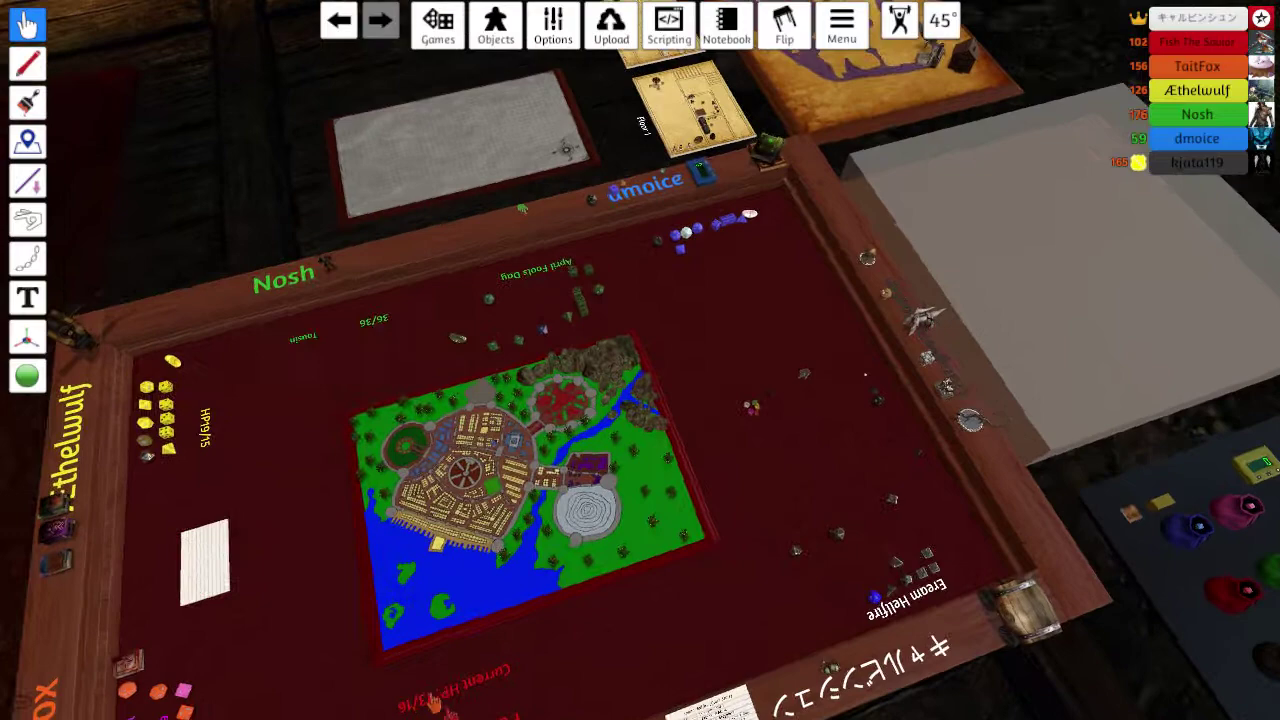
scroll(640, 400, "up", 8)
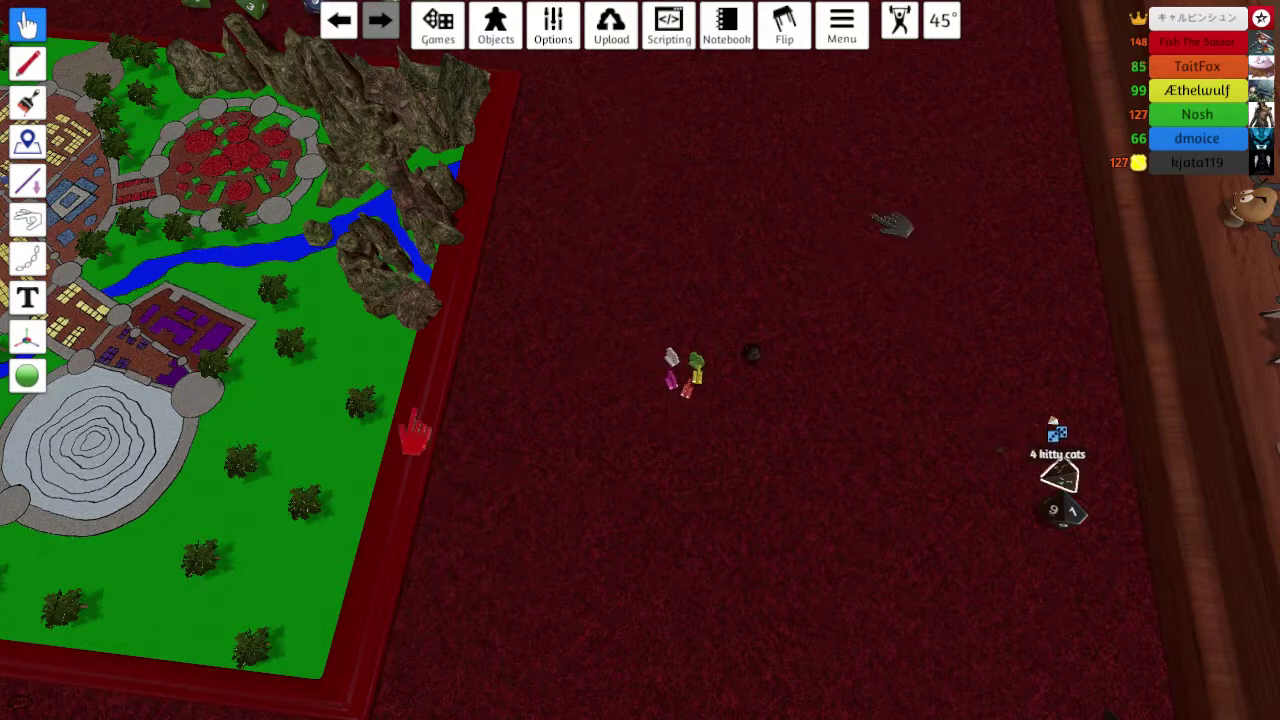
scroll(640, 360, "down", 5)
key("w")
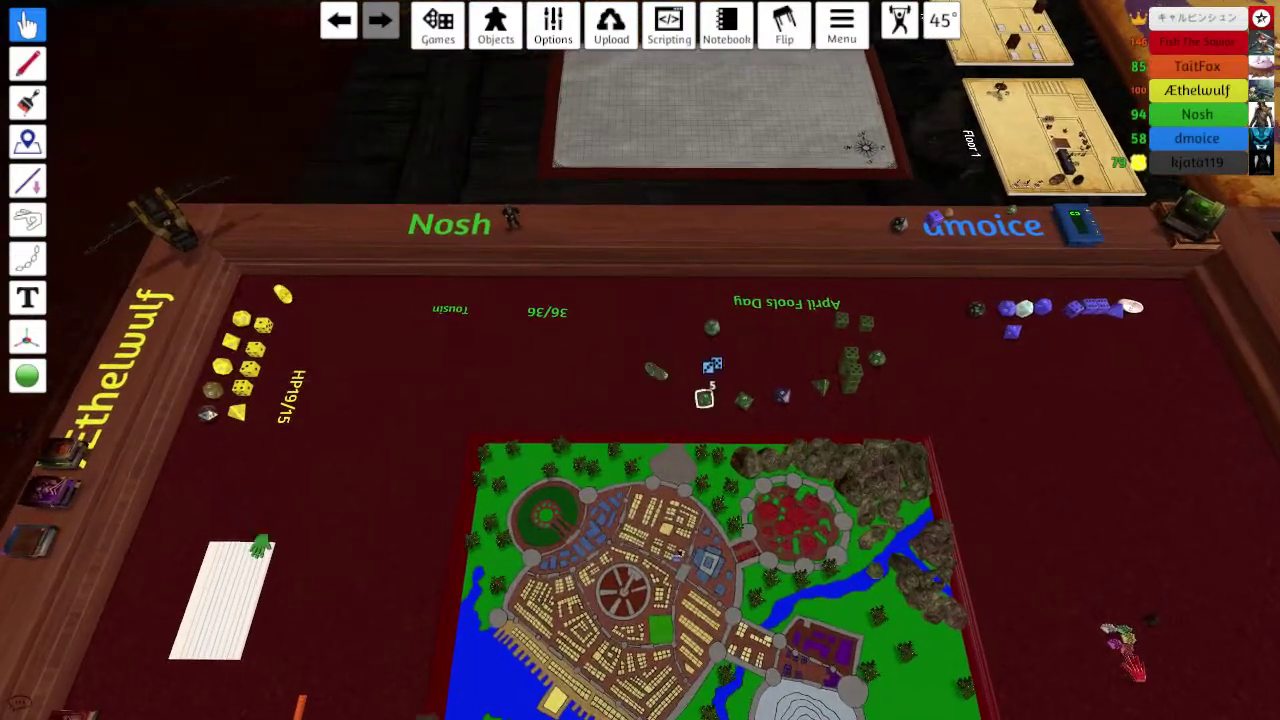
key("q")
scroll(640, 360, "up", 5)
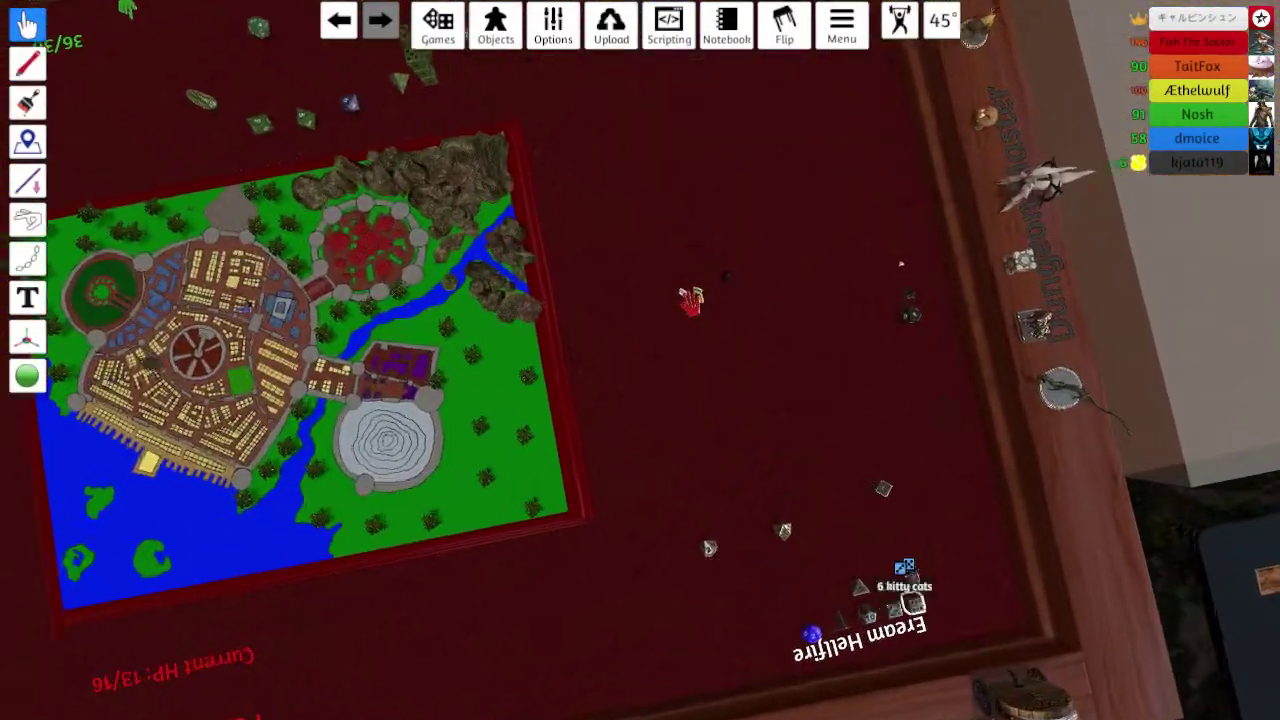
key("w")
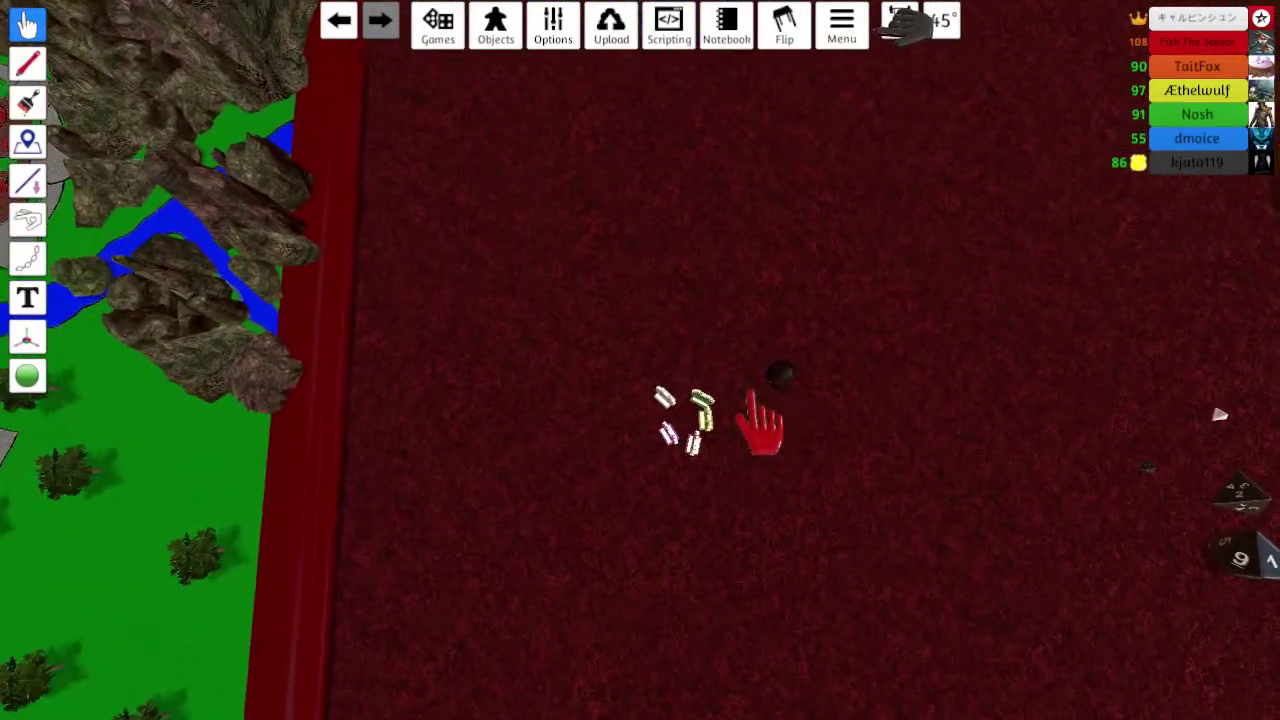
scroll(750, 410, "down", 6)
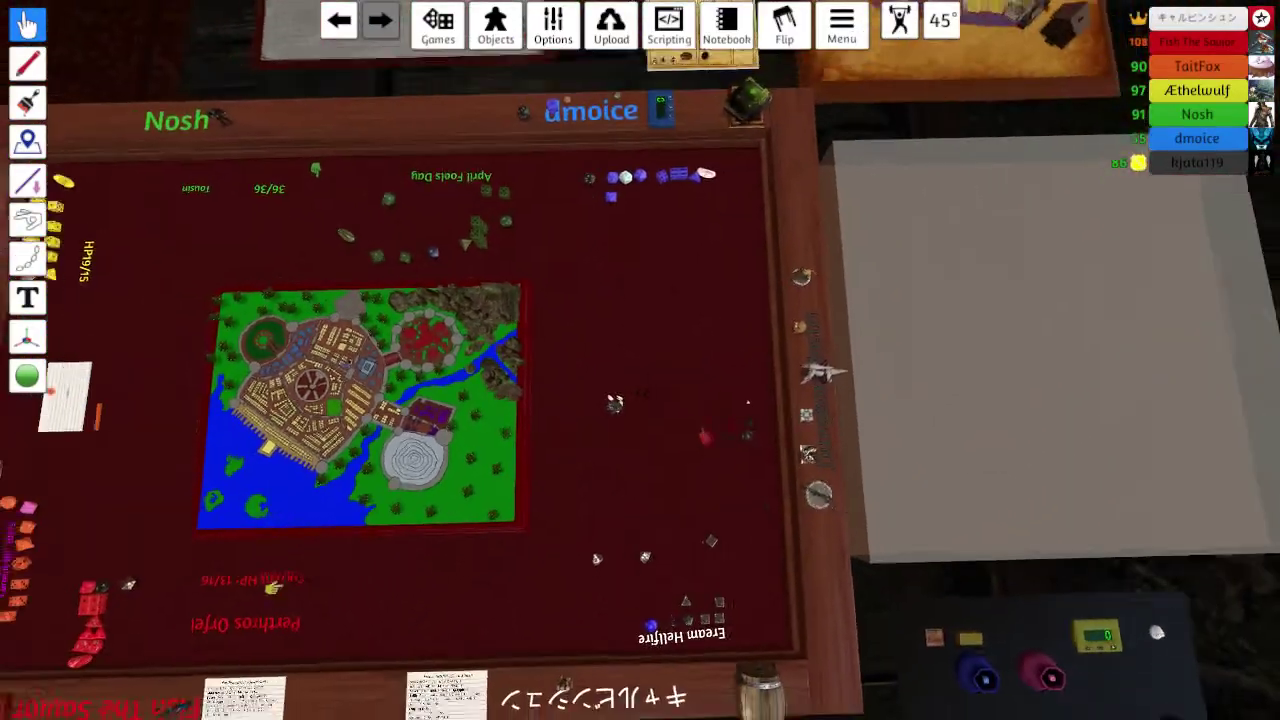
scroll(615, 402, "down", 3)
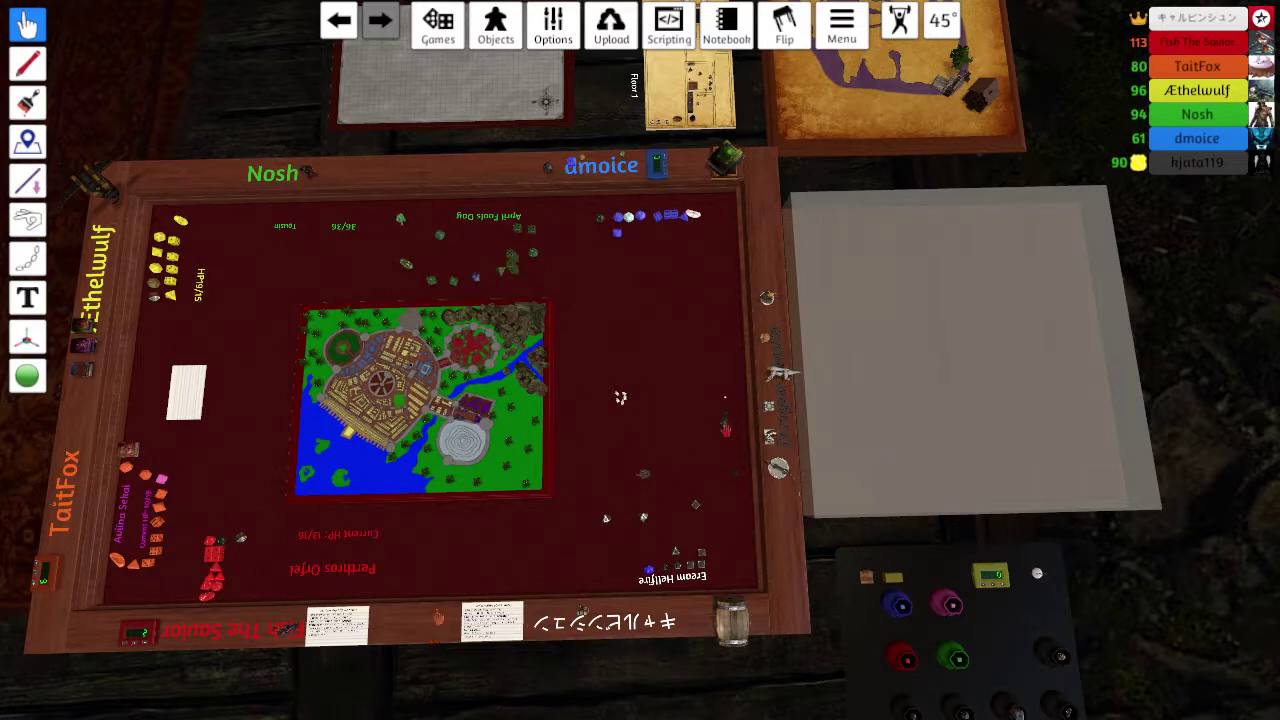
Step: Erase the 'kitty cats' name from the small dice group, then reset to a top-down view
left_click_drag(578, 320, 776, 500)
right_click(640, 390)
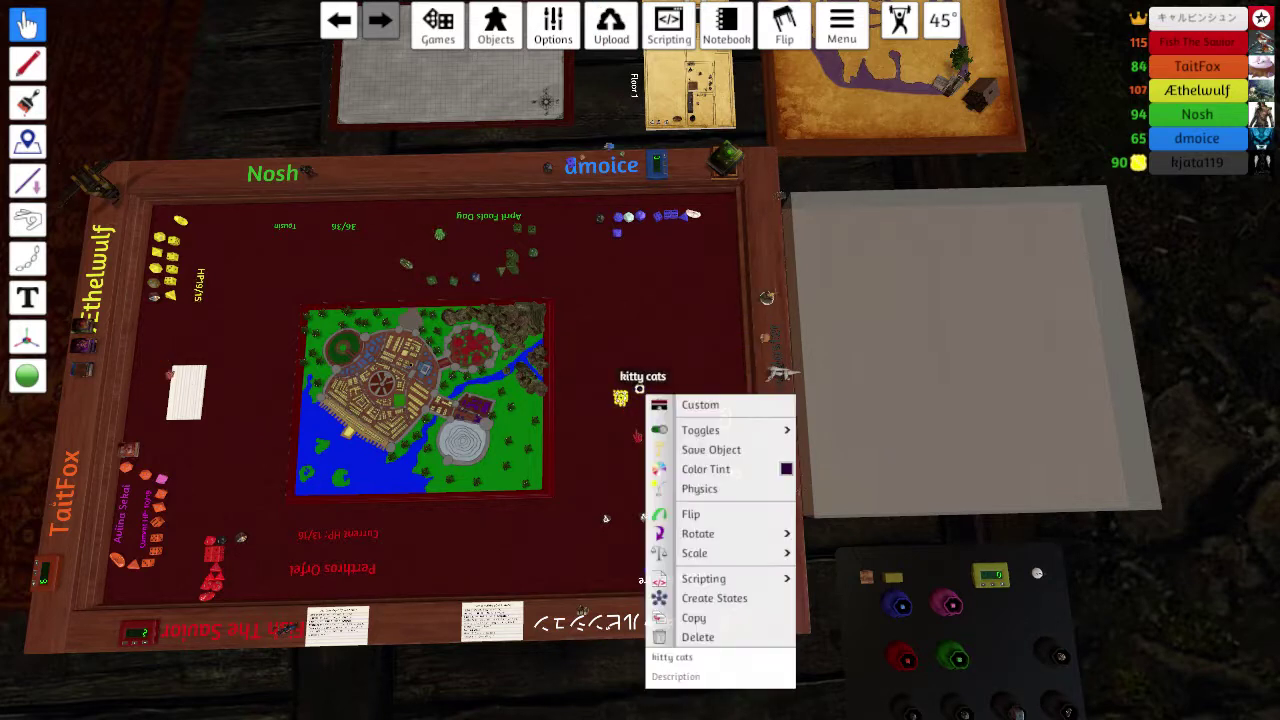
left_click(720, 657)
key("BackSpace")
key("BackSpace")
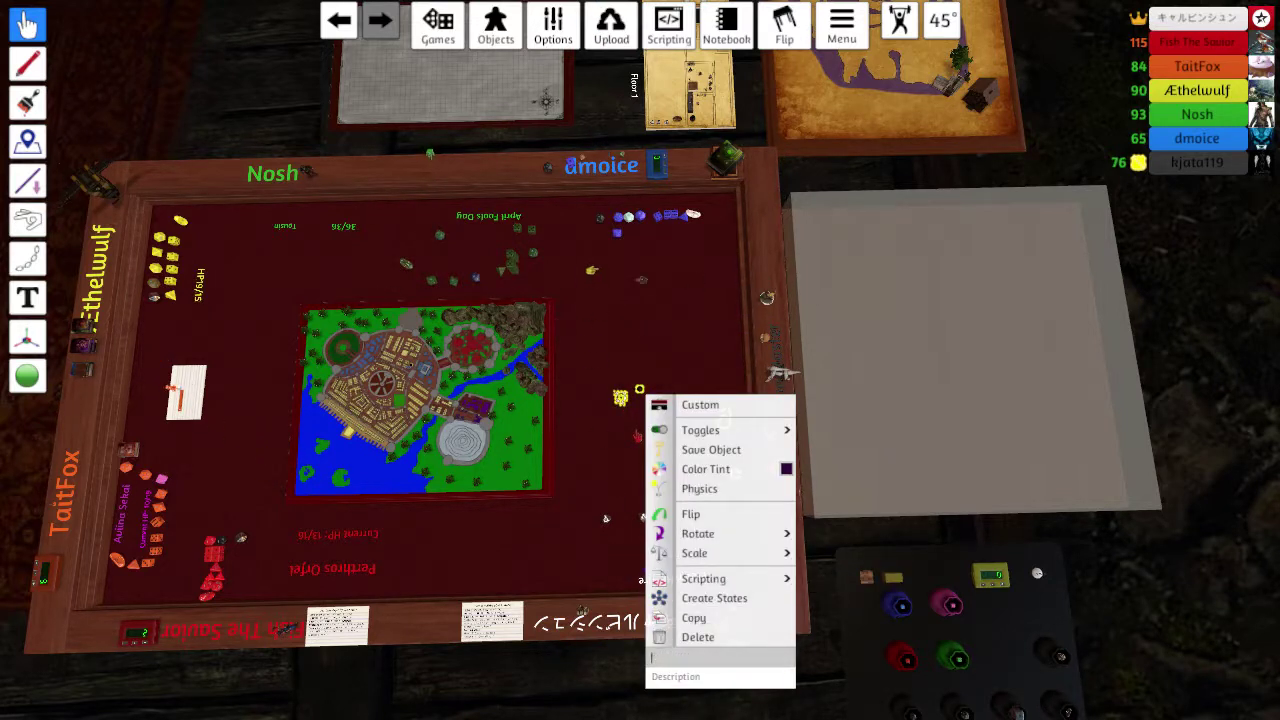
key("Return")
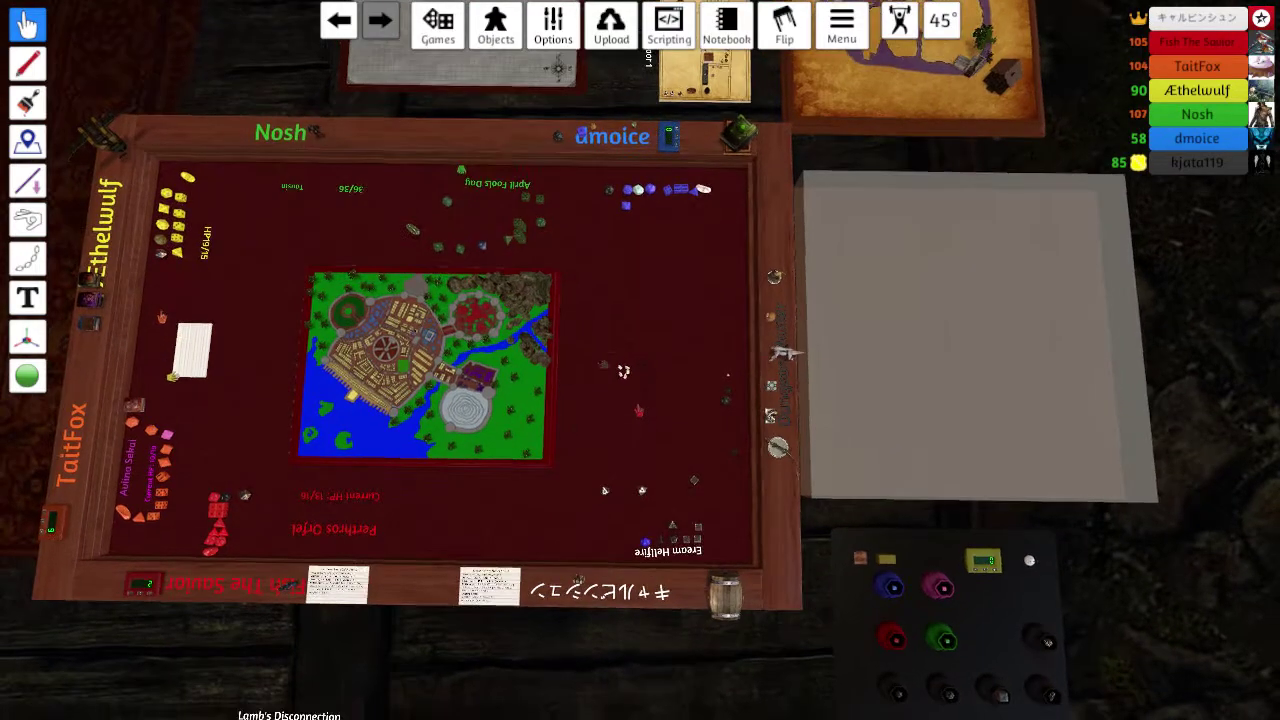
scroll(622, 397, "up", 5)
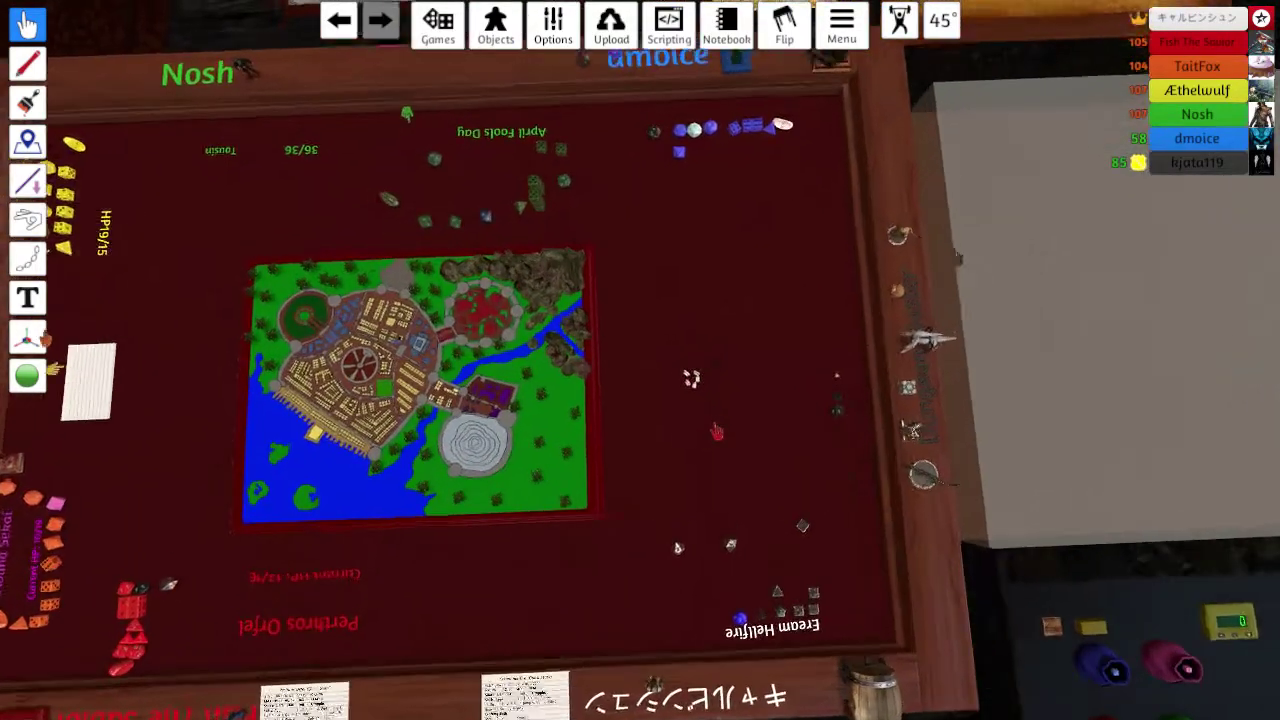
scroll(717, 432, "up", 4)
scroll(717, 432, "up", 4)
scroll(760, 600, "up", 3)
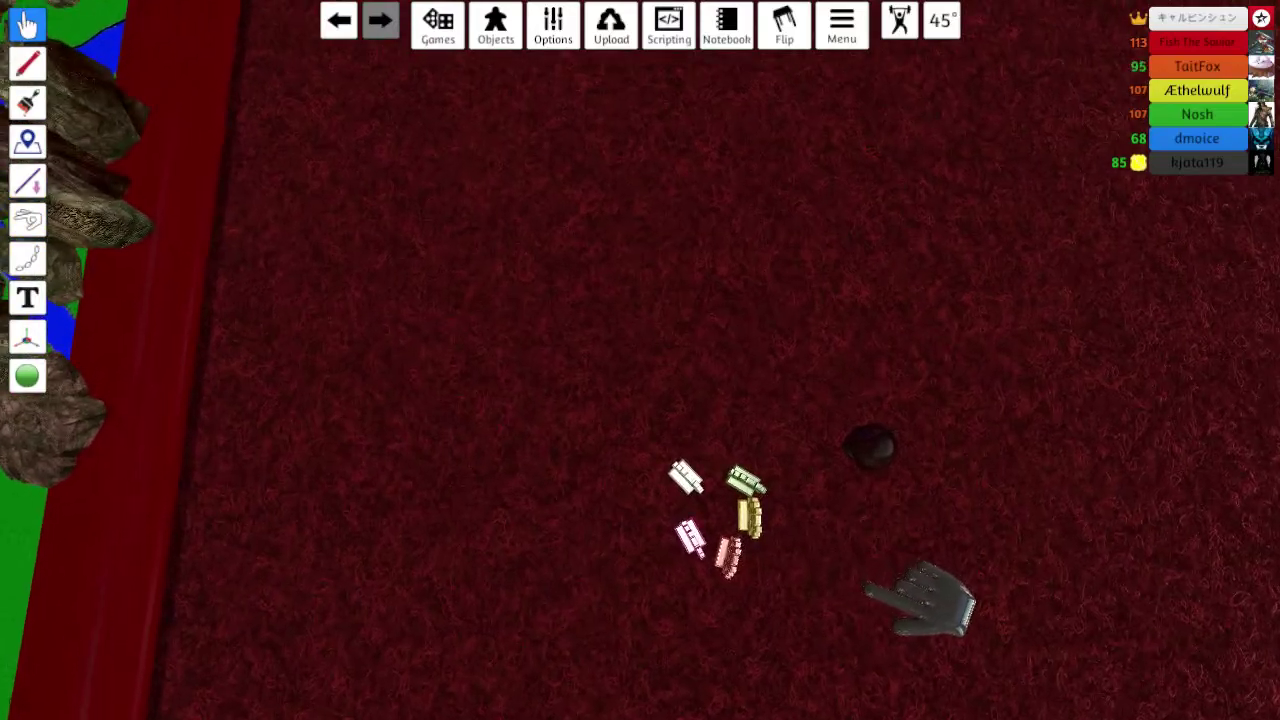
scroll(780, 640, "down", 8)
scroll(780, 640, "down", 6)
scroll(640, 400, "down", 3)
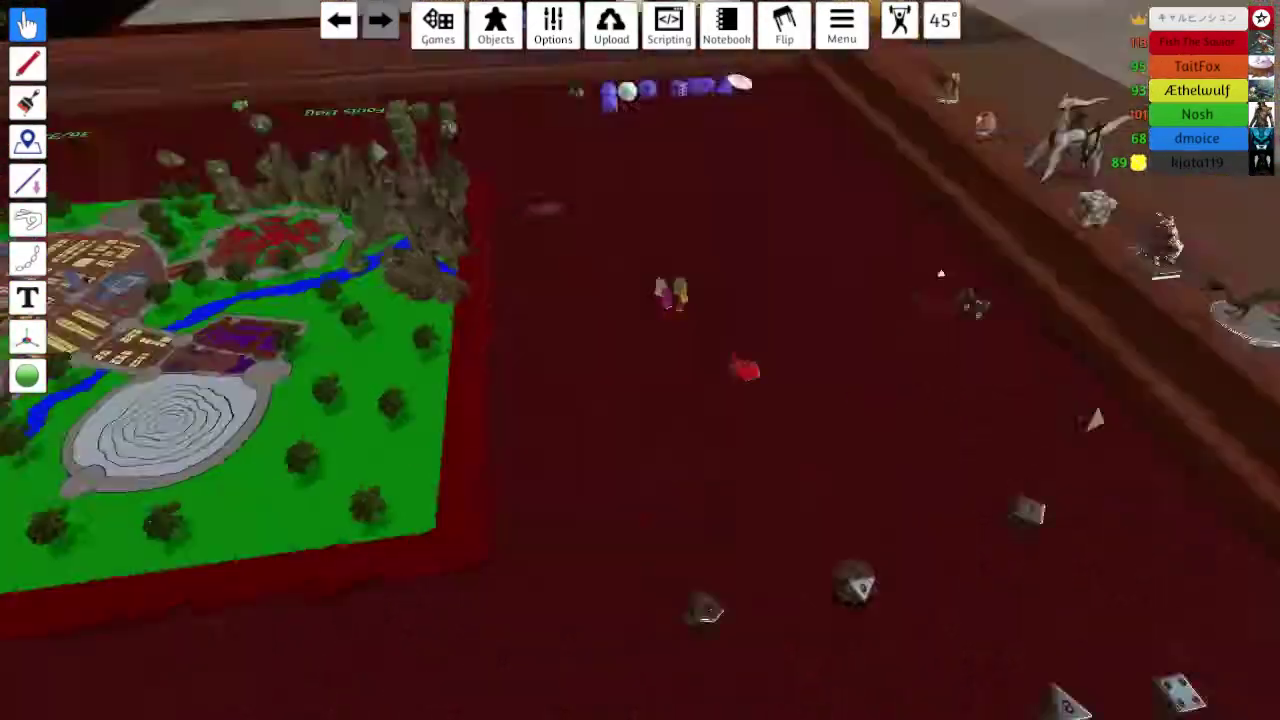
scroll(735, 540, "up", 6)
scroll(735, 540, "up", 6)
scroll(800, 600, "down", 3)
scroll(700, 490, "down", 4)
scroll(760, 600, "down", 6)
scroll(760, 600, "down", 4)
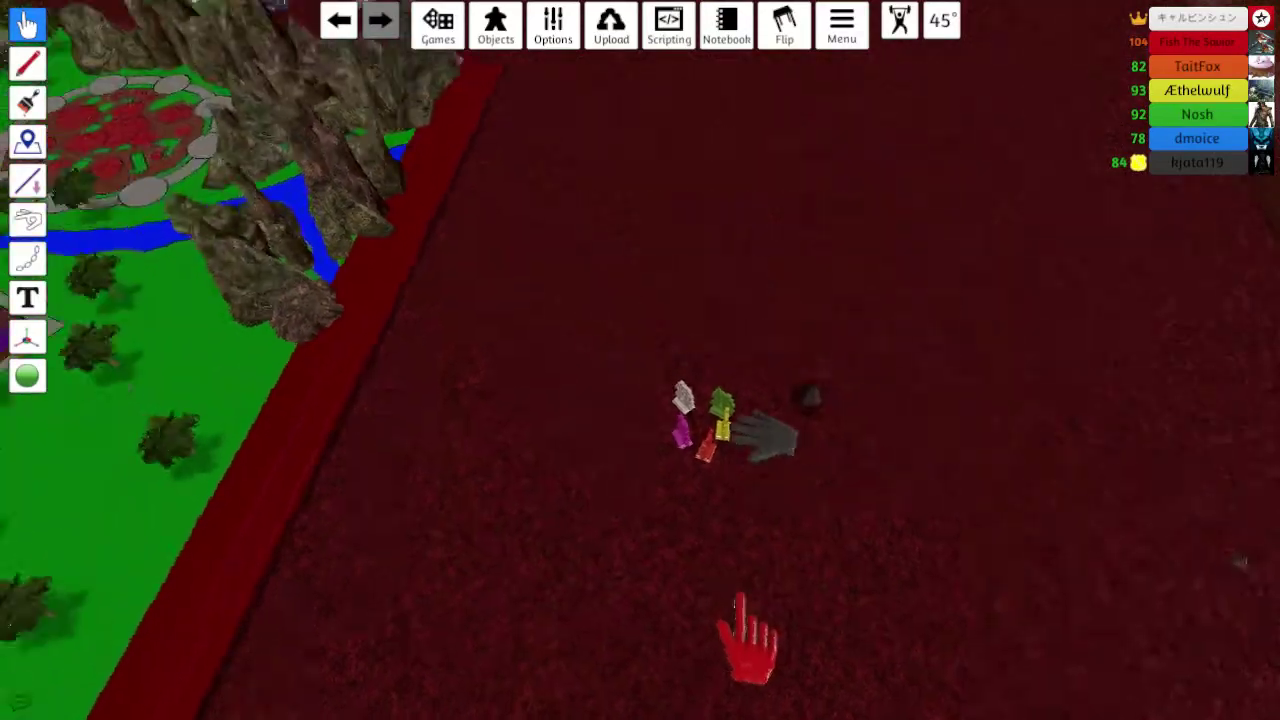
key("space")
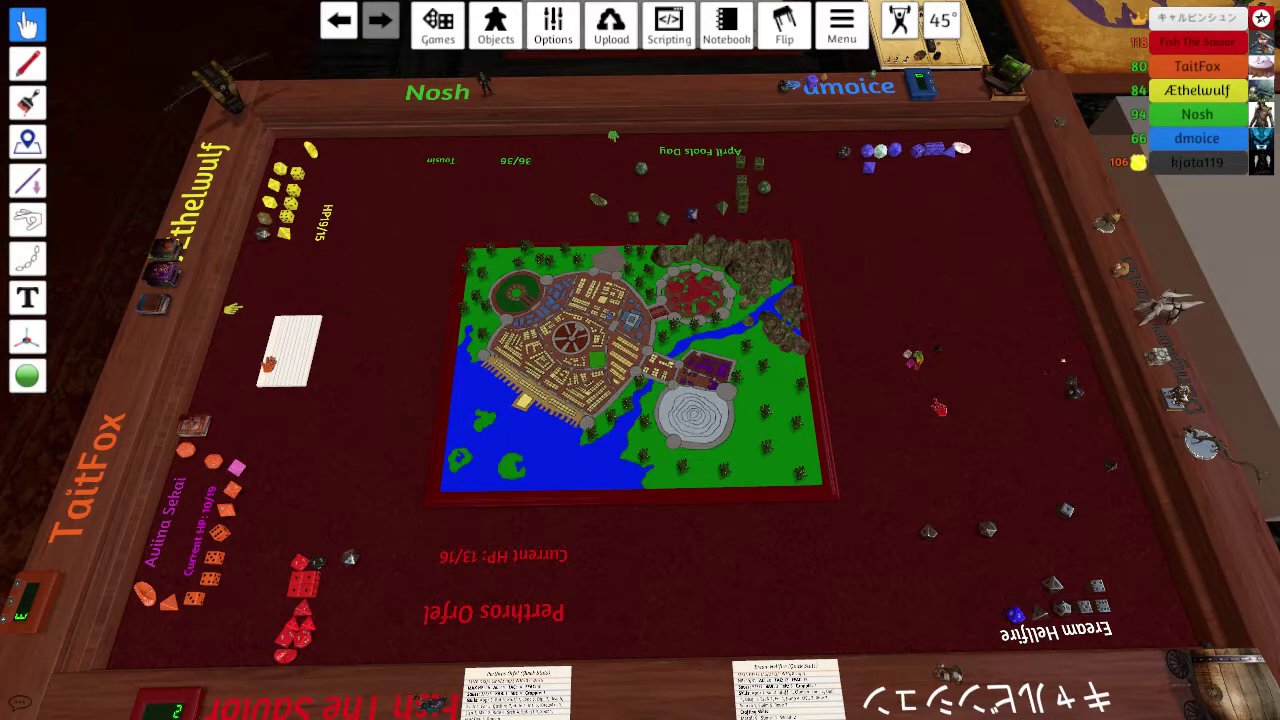
scroll(640, 360, "up", 5)
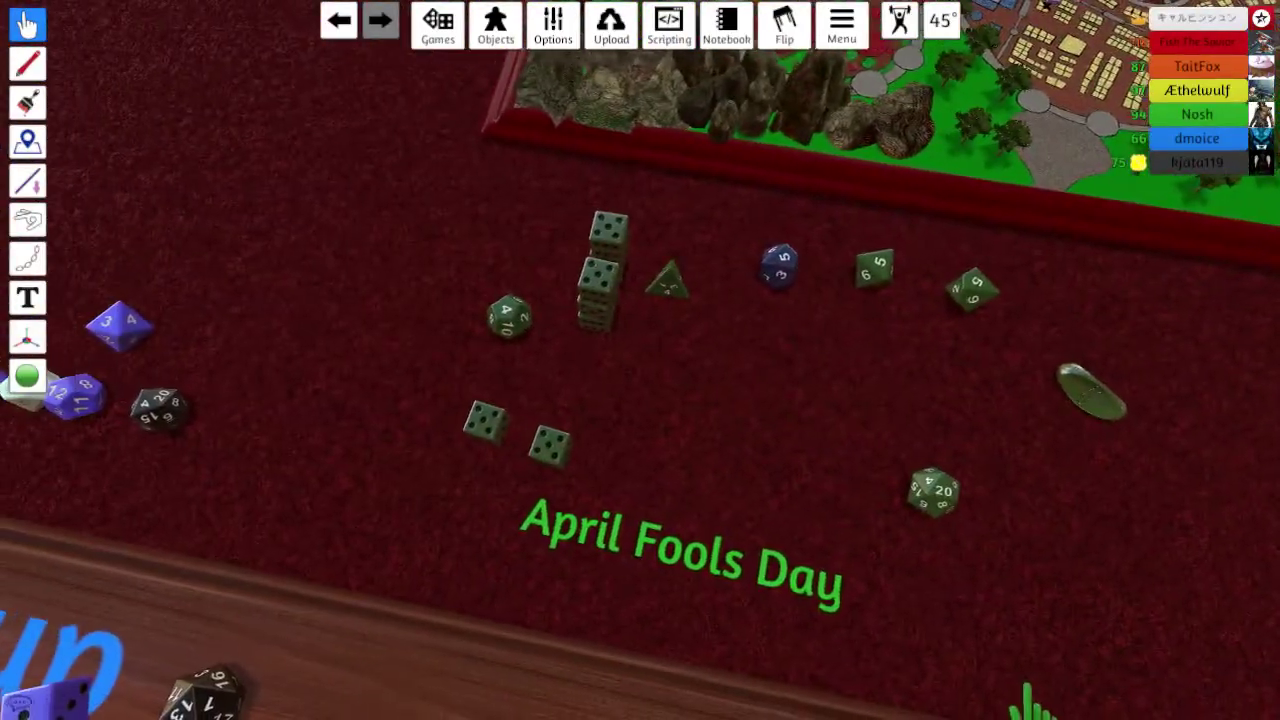
Step: Add a new line beneath the April Fools Day label and commit the note
key("F7")
left_click(680, 545)
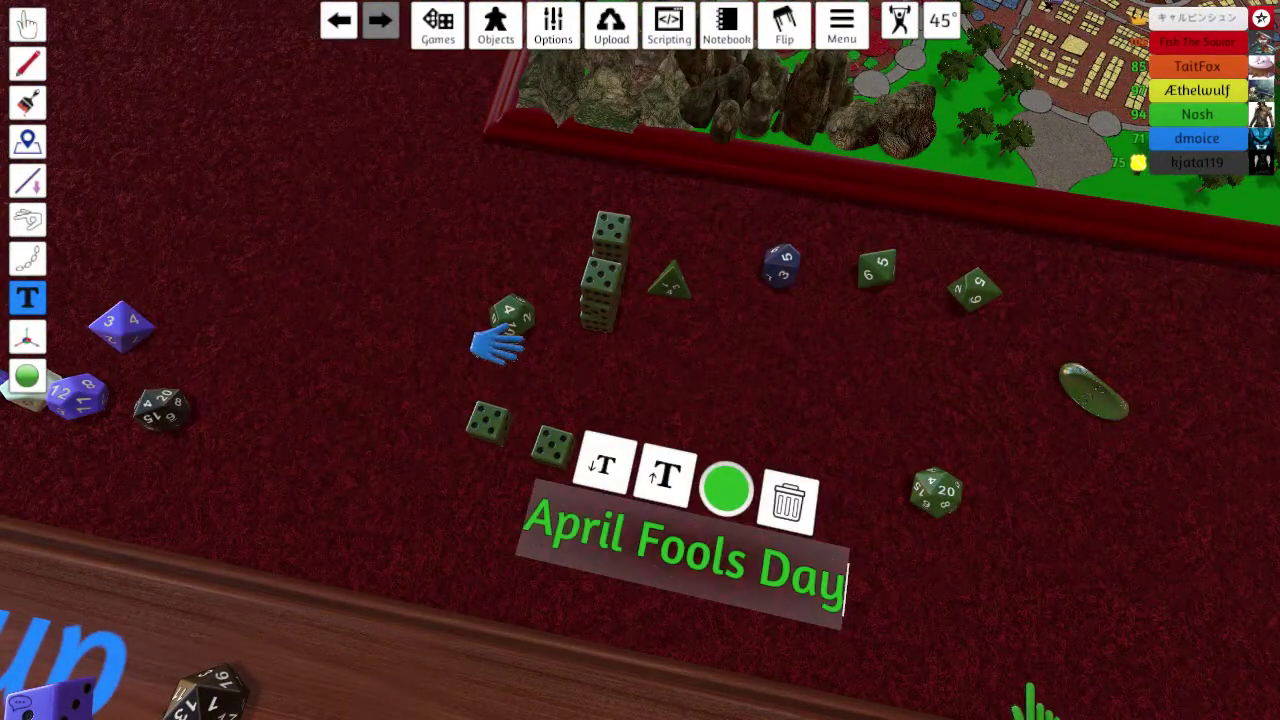
key("Return")
type("A Quer")
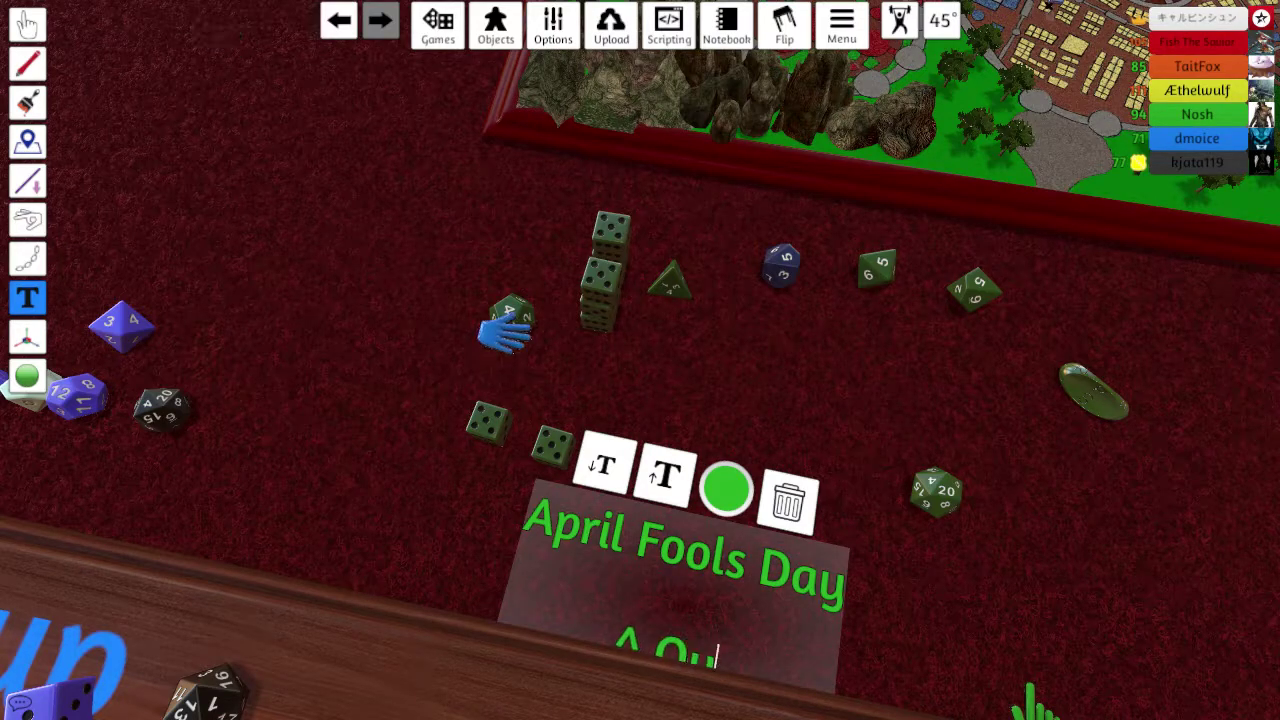
left_click(390, 420)
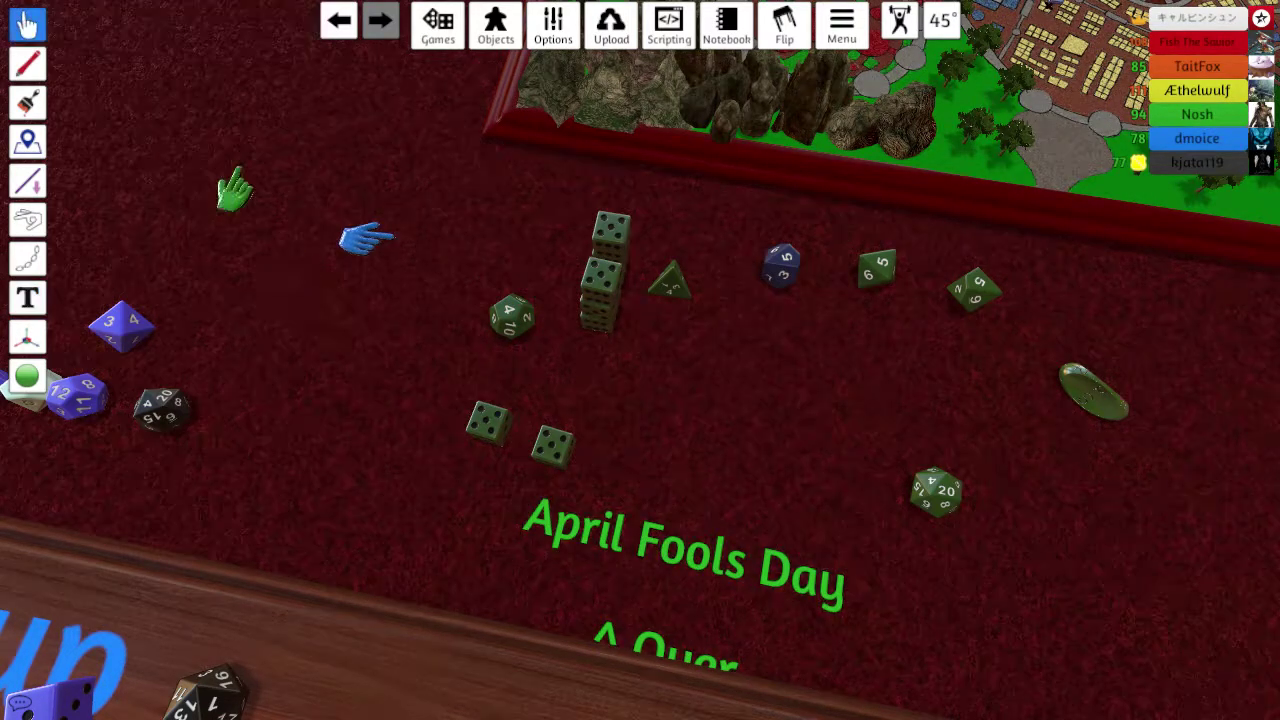
Step: Orbit and pull back for an overhead view of the entire table
left_click_drag(640, 400, 300, 500)
scroll(640, 400, "down", 3)
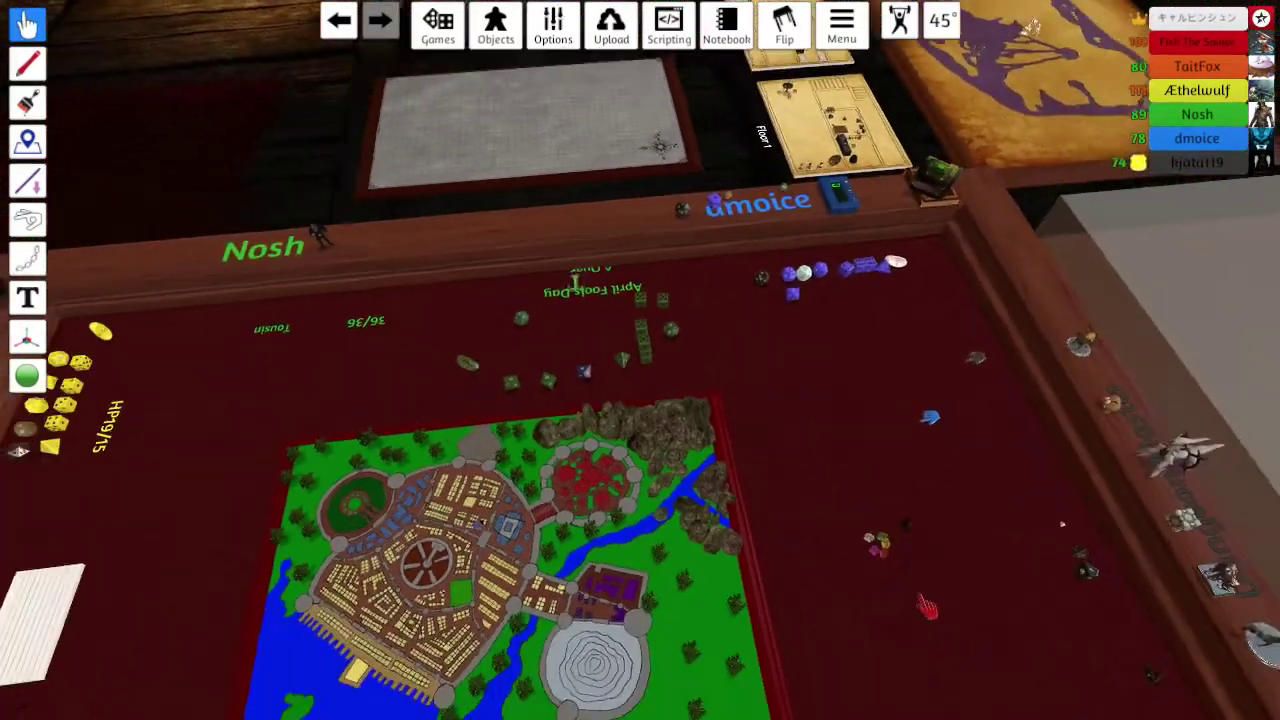
scroll(580, 287, "down", 3)
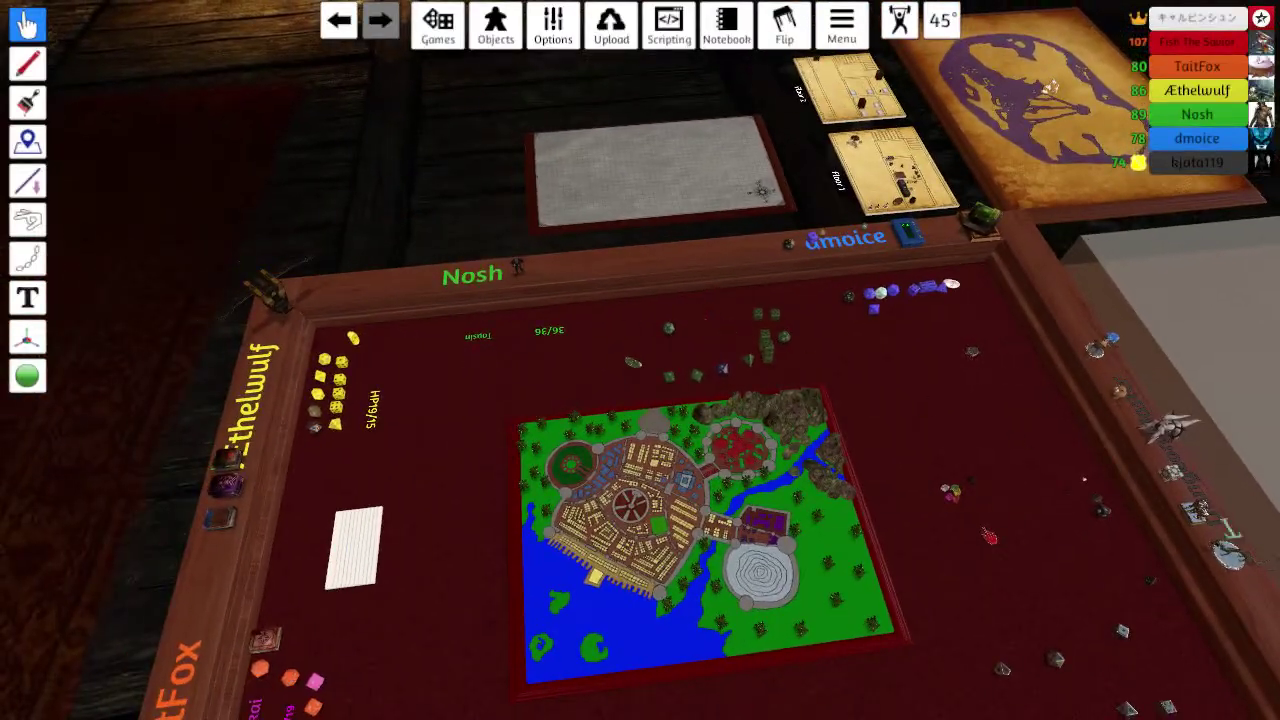
mouse_move(640, 400)
left_mouse_down()
mouse_move(868, 393)
mouse_move(877, 362)
left_mouse_up()
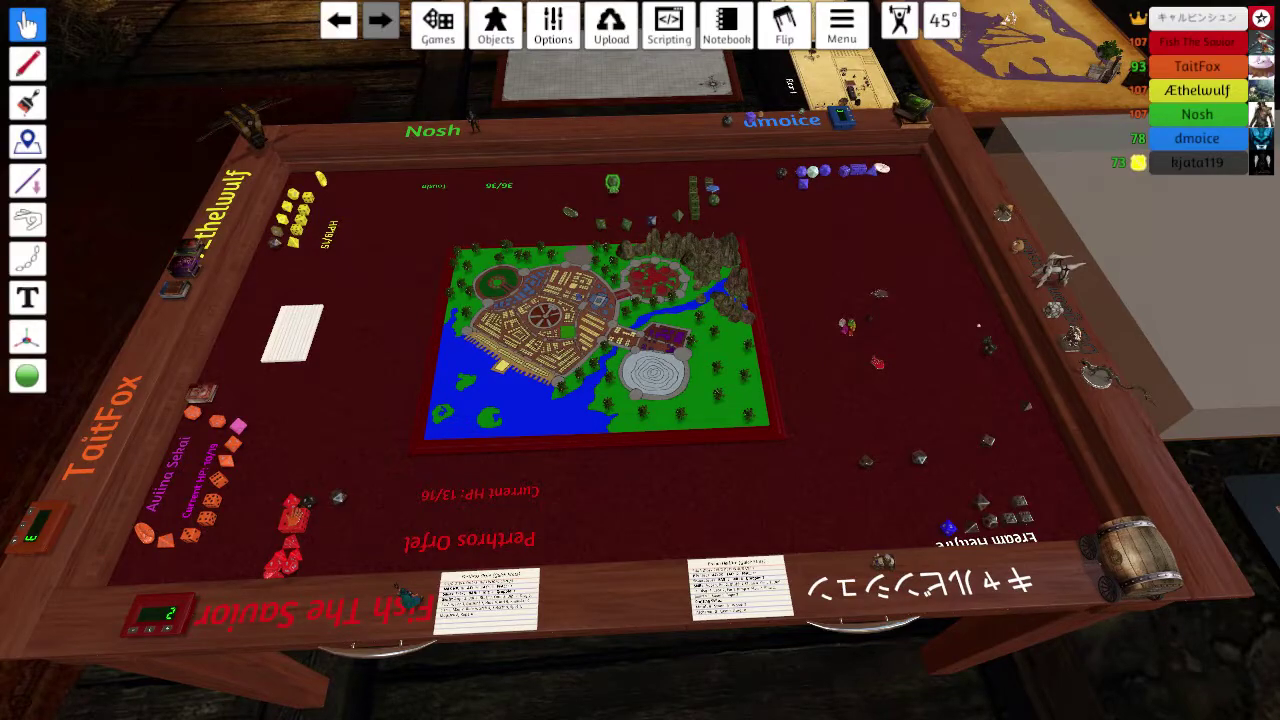
left_click_drag(868, 393, 640, 400)
scroll(640, 360, "up", 4)
scroll(740, 360, "up", 5)
scroll(800, 400, "up", 4)
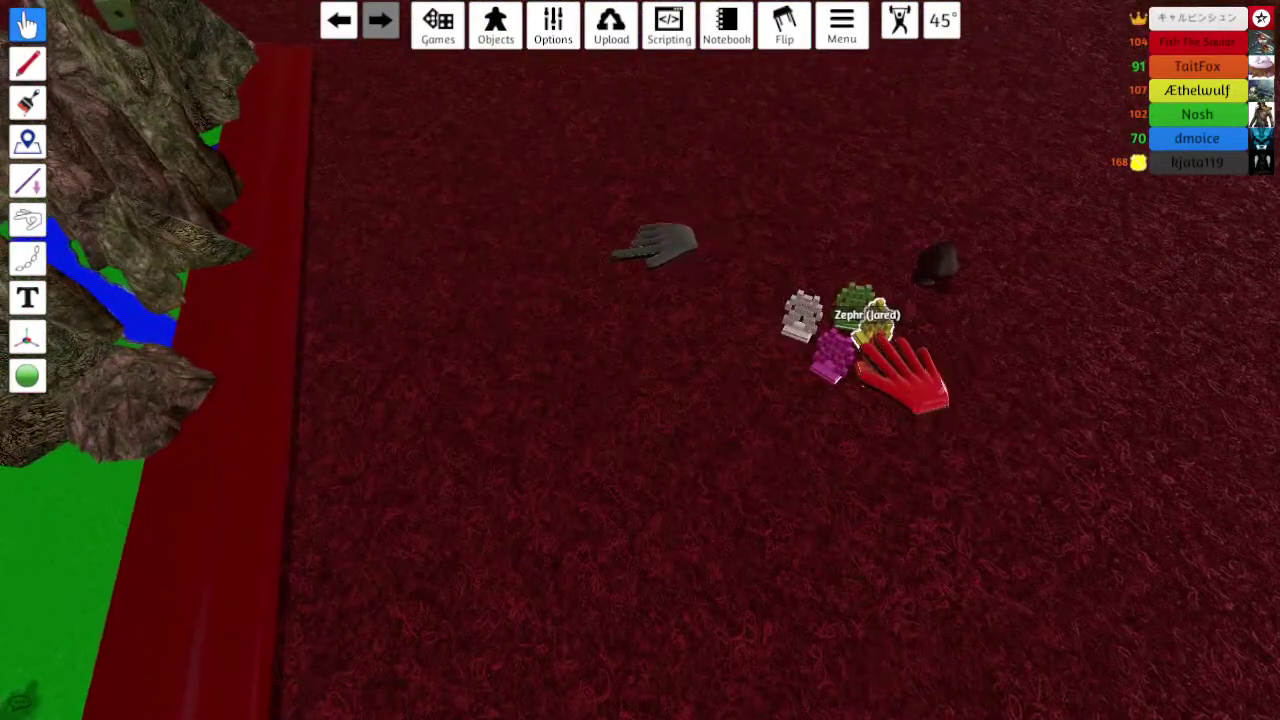
scroll(880, 345, "down", 5)
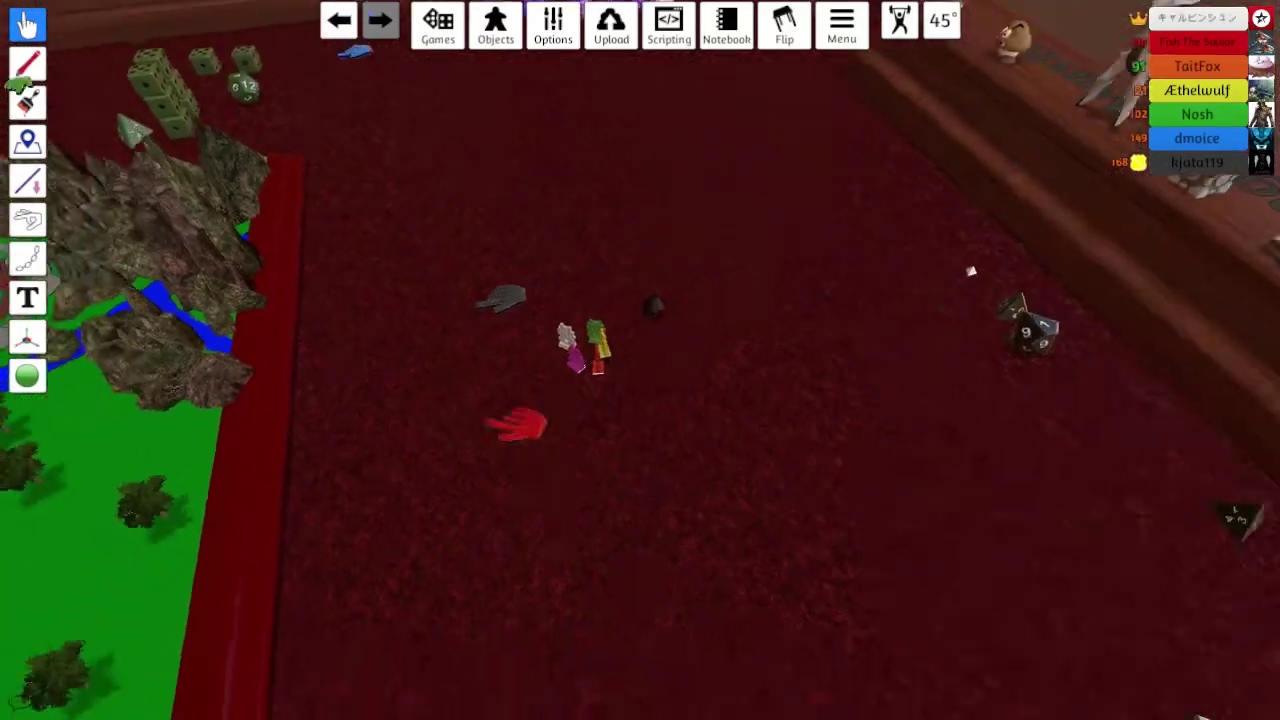
left_click_drag(860, 350, 610, 430)
scroll(610, 430, "down", 4)
scroll(620, 400, "down", 4)
scroll(640, 330, "down", 2)
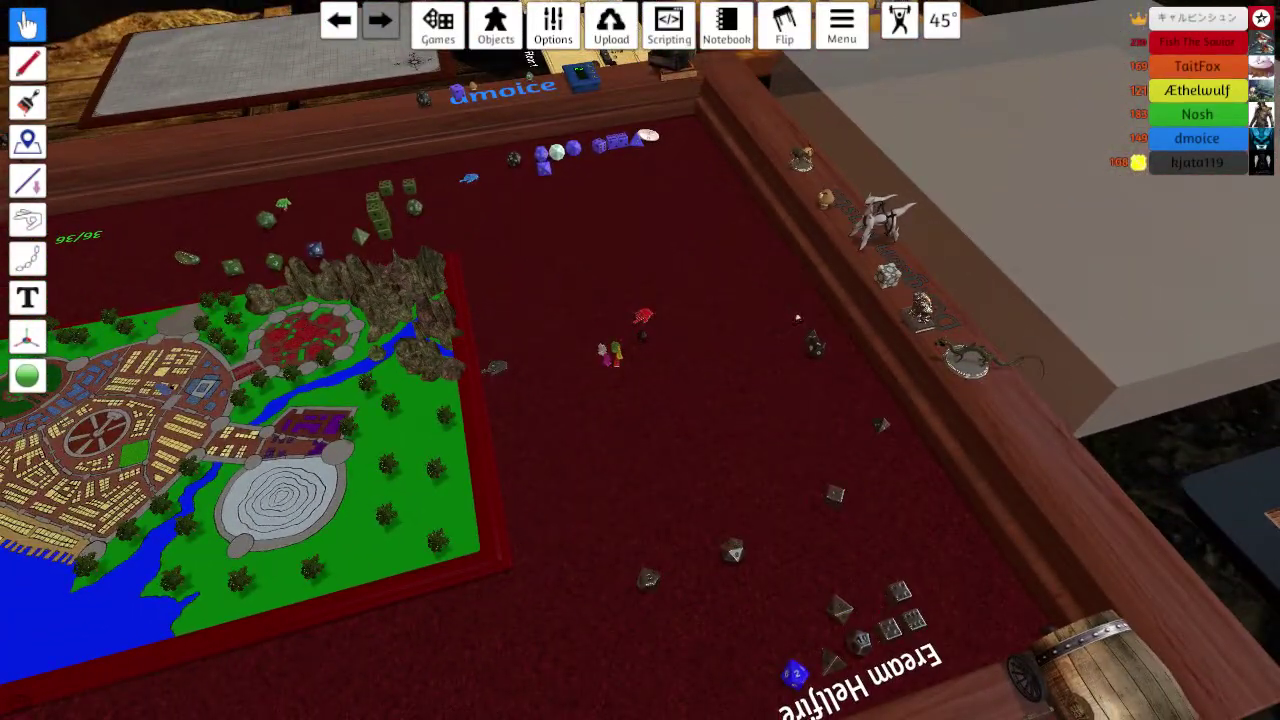
scroll(640, 360, "down", 4)
scroll(640, 360, "down", 4)
left_click_drag(640, 360, 700, 300)
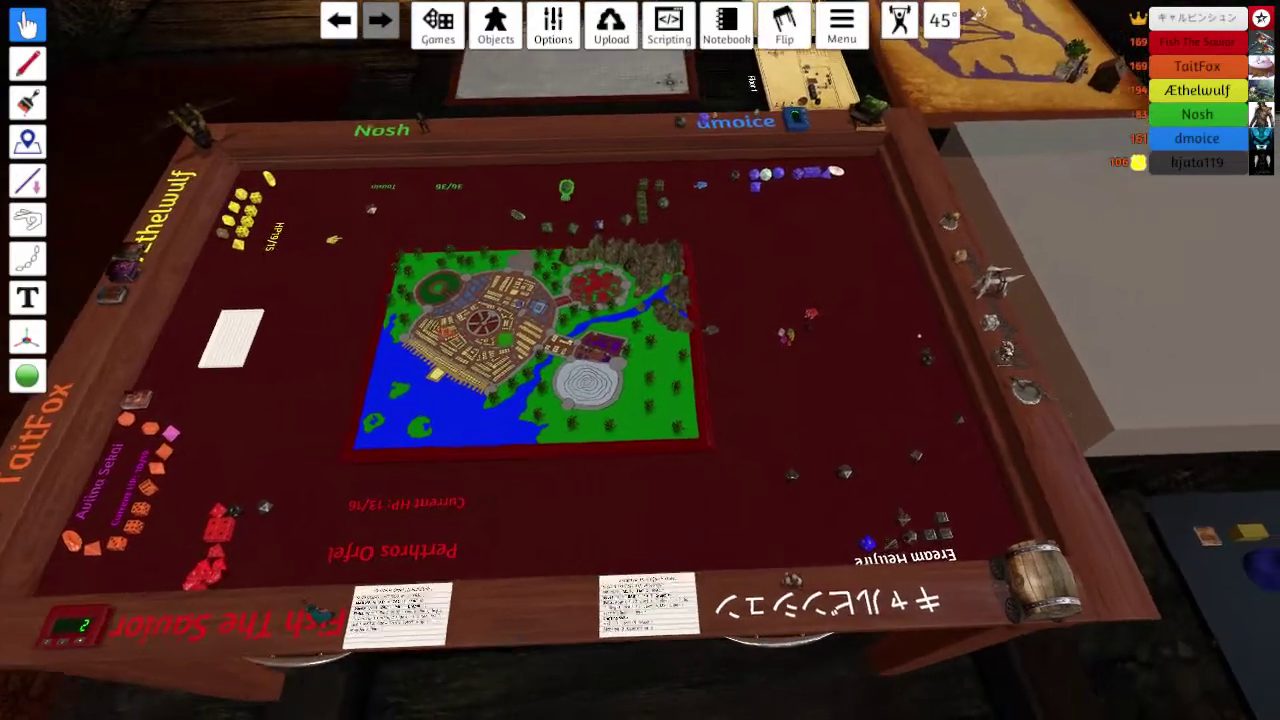
scroll(640, 360, "up", 4)
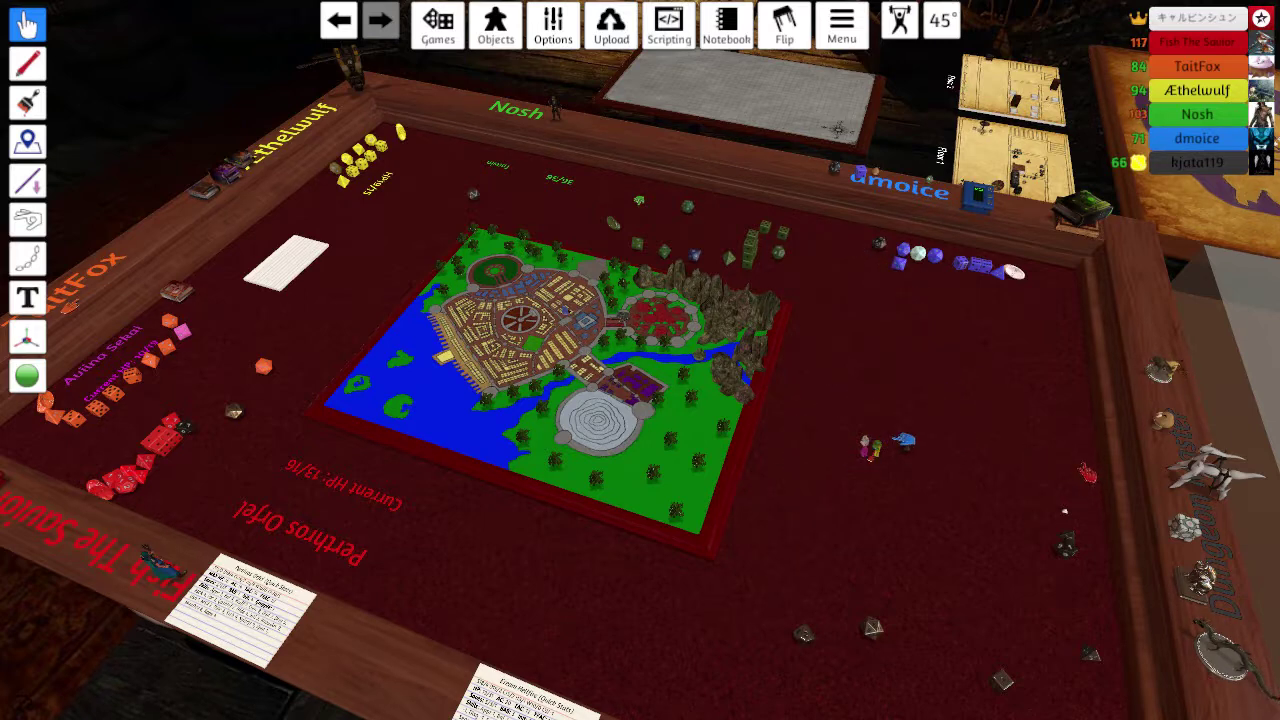
scroll(640, 360, "up", 3)
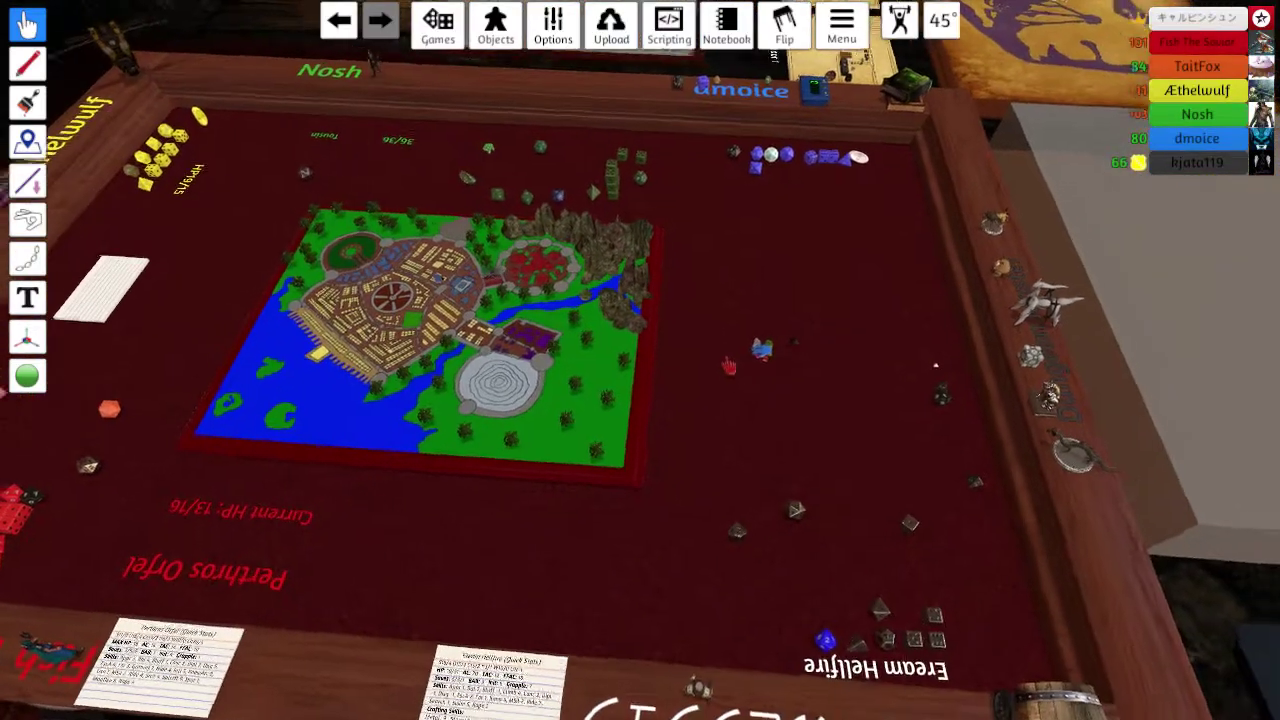
left_click_drag(700, 400, 650, 430)
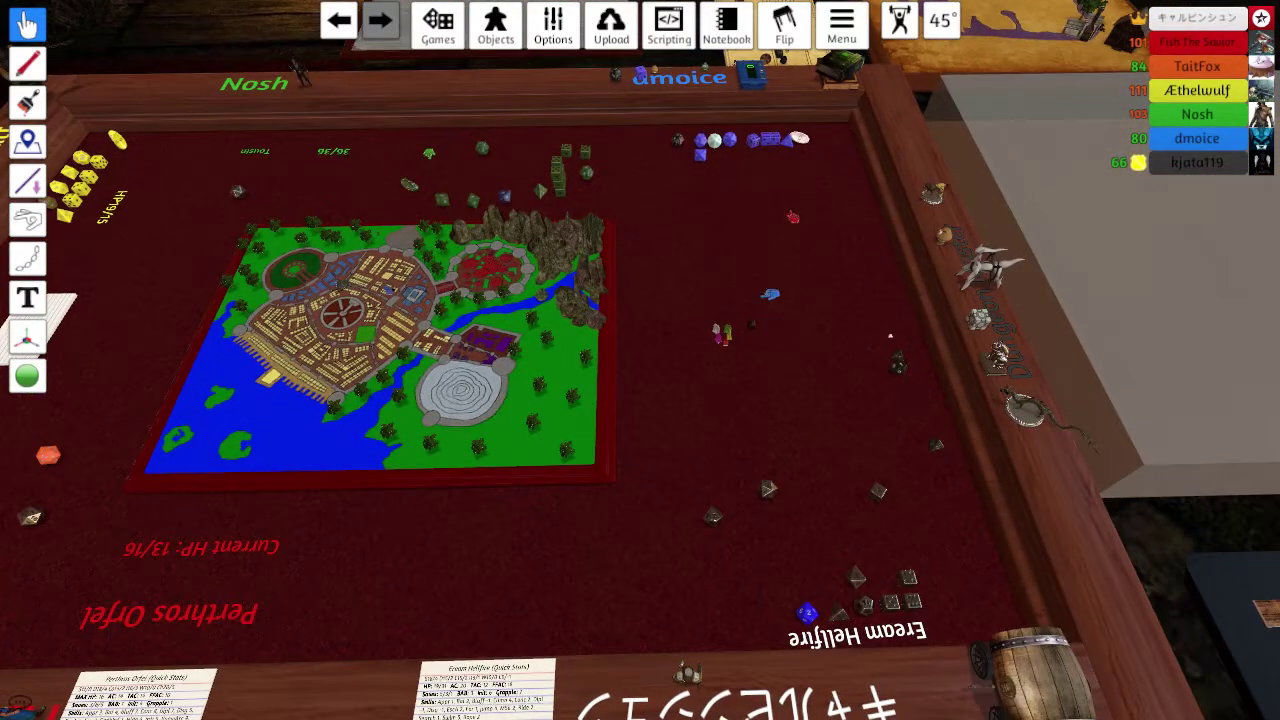
scroll(640, 360, "down", 5)
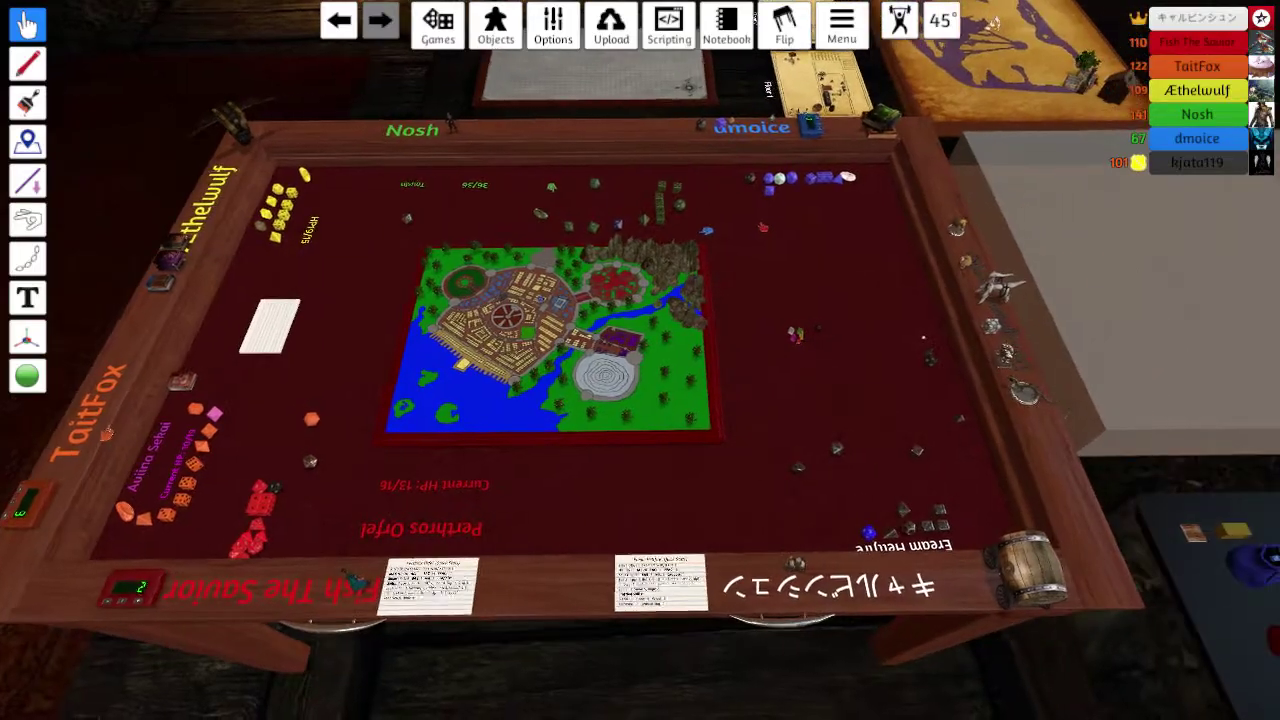
scroll(640, 360, "up", 3)
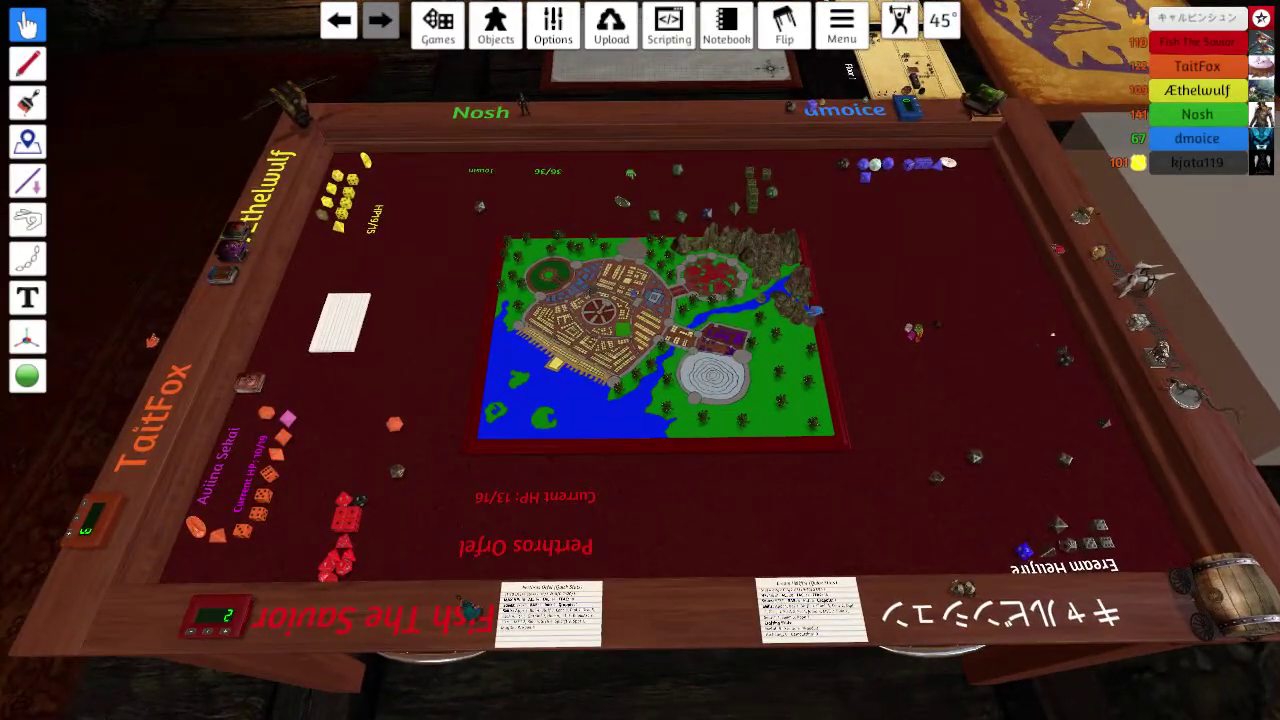
scroll(640, 360, "up", 2)
scroll(640, 360, "down", 3)
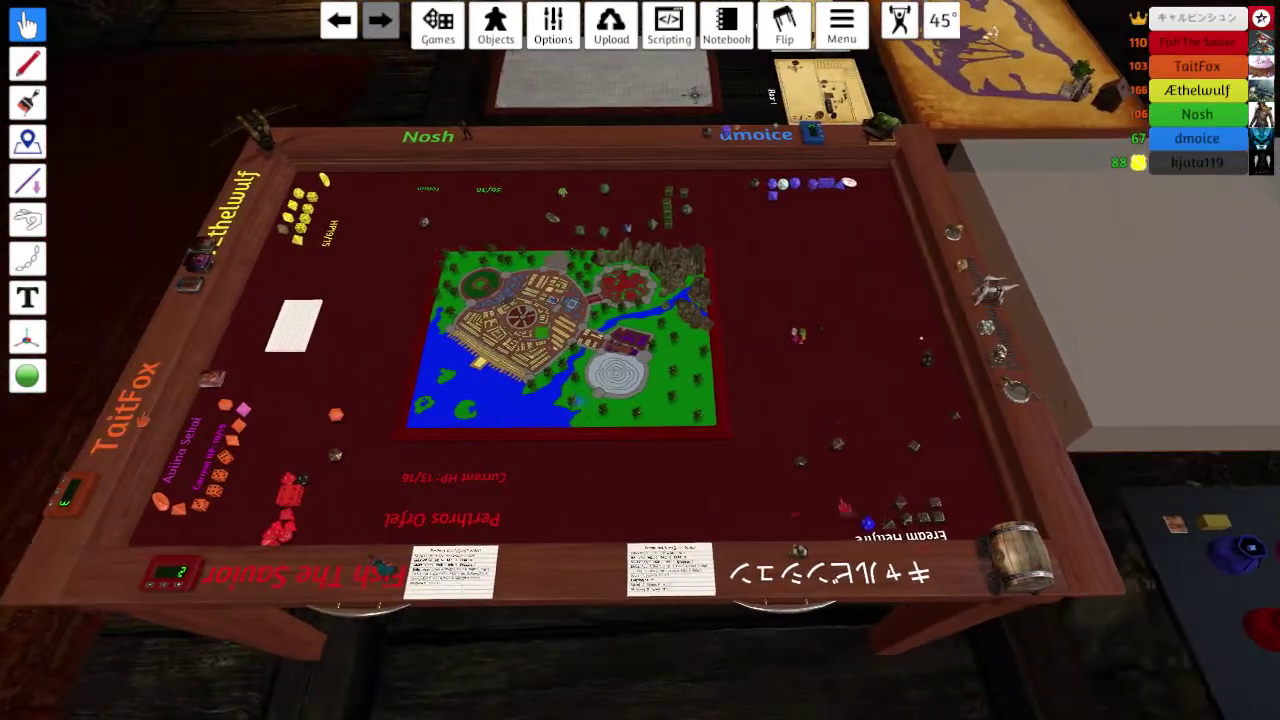
left_click_drag(640, 360, 700, 360)
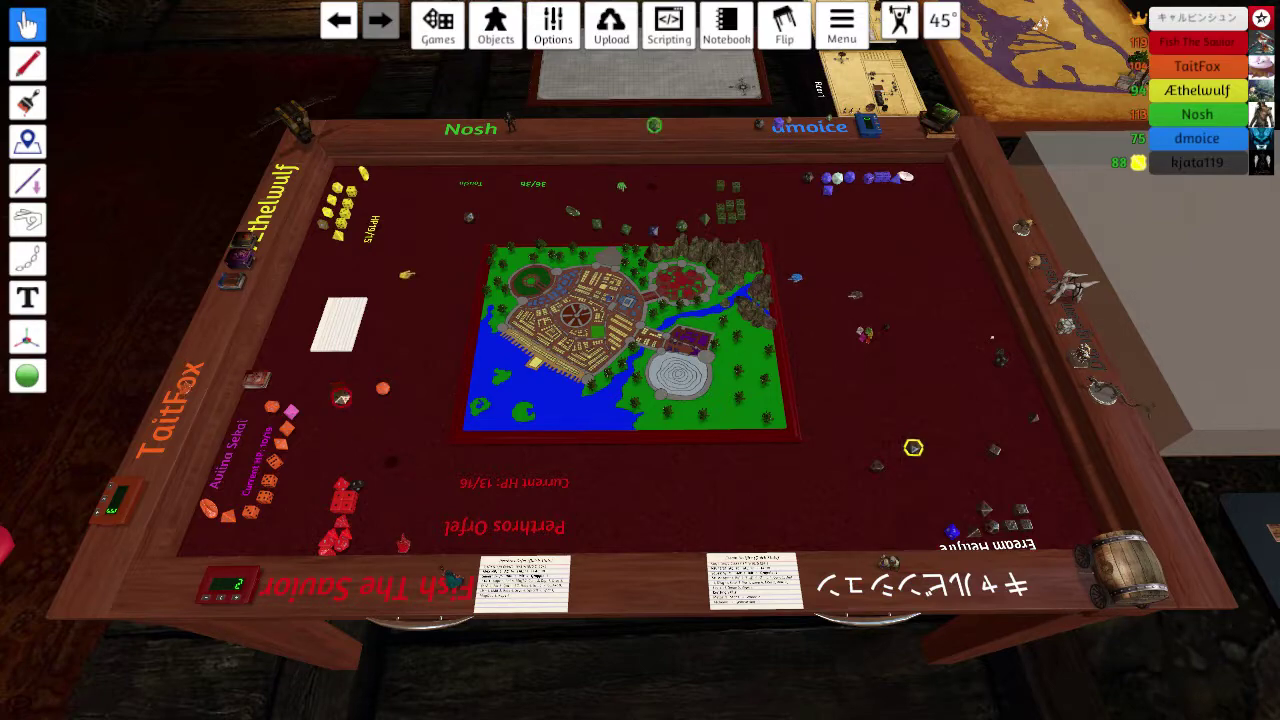
scroll(913, 448, "up", 5)
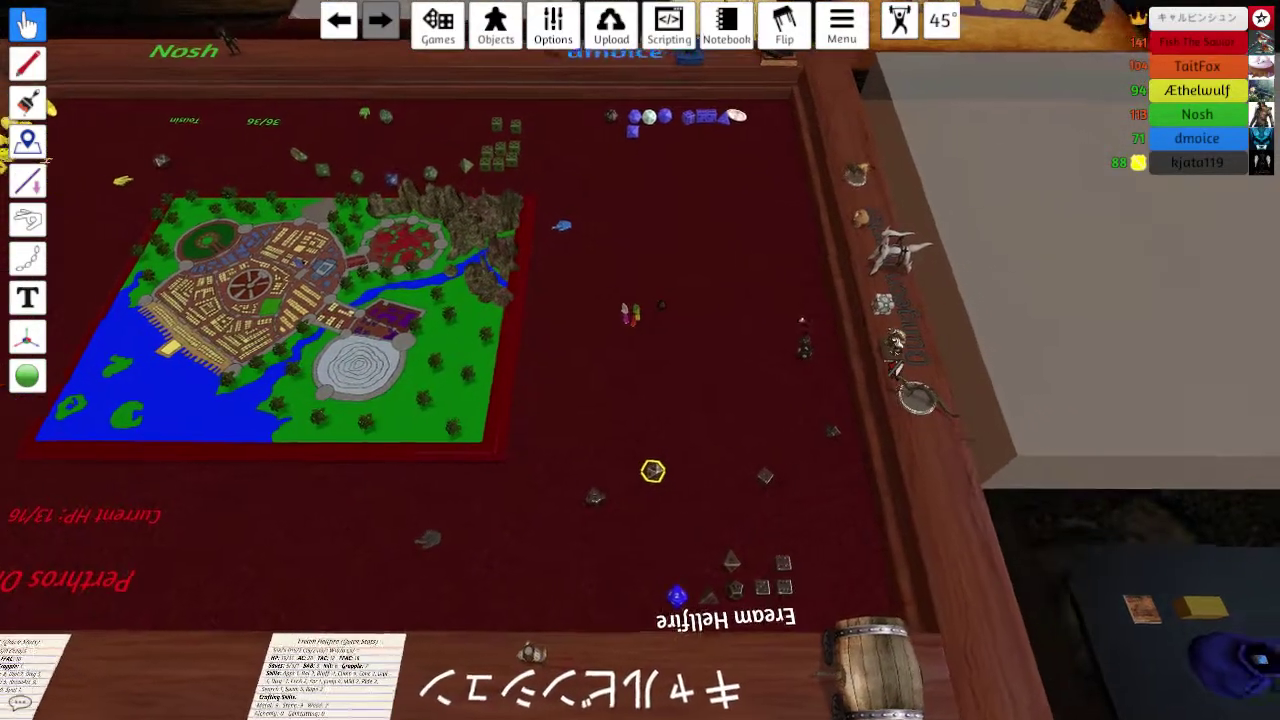
scroll(648, 472, "up", 4)
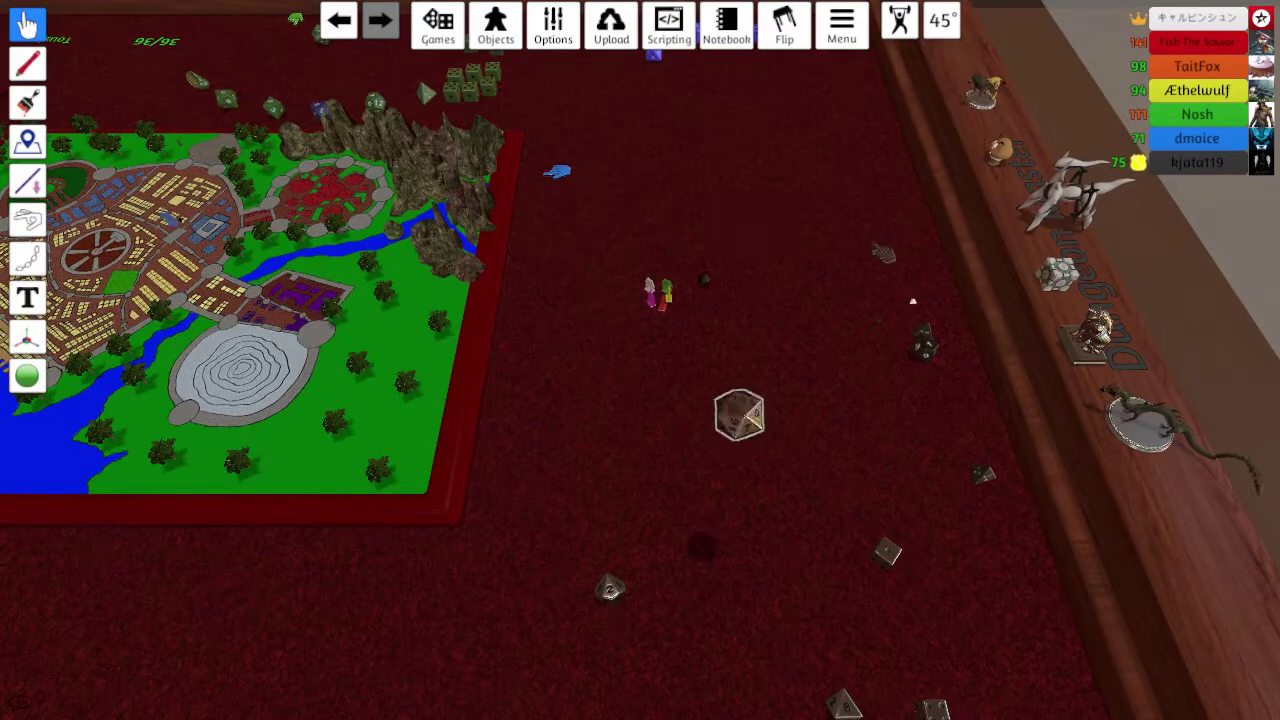
Step: Roll the d20 on the felt several times, then orbit out over the table
left_click_drag(740, 410, 770, 300)
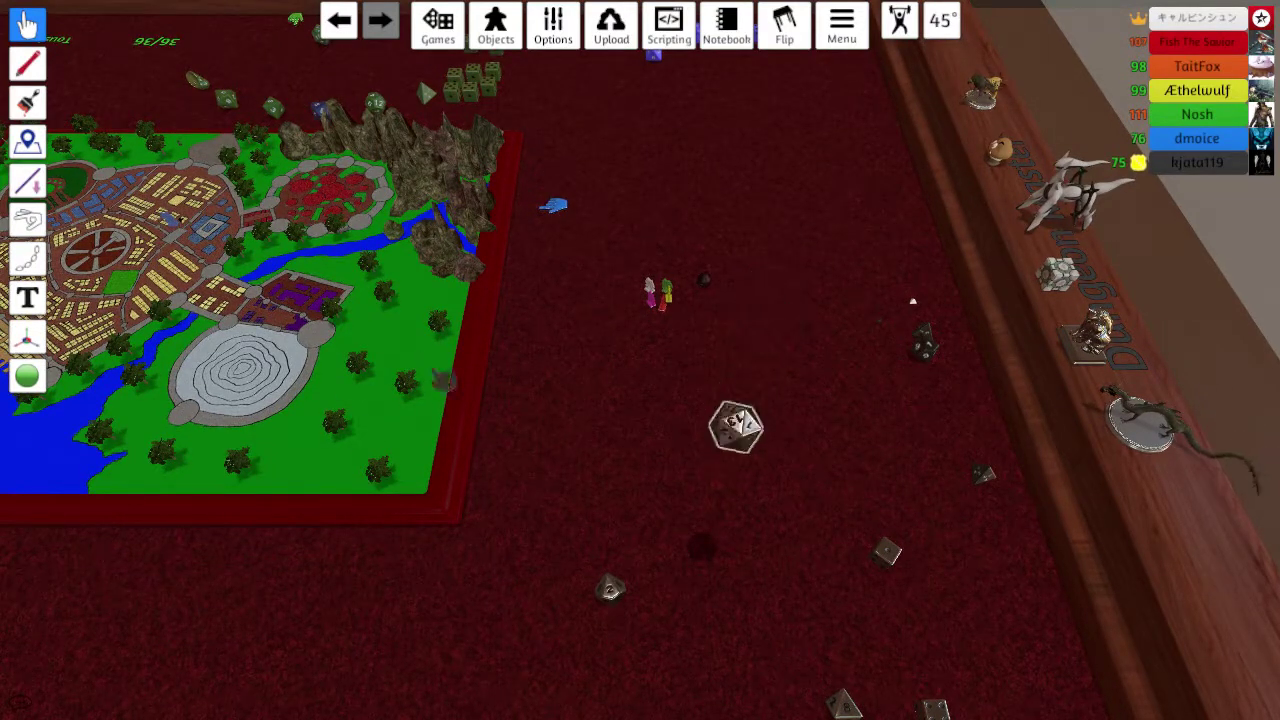
left_click_drag(733, 438, 745, 380)
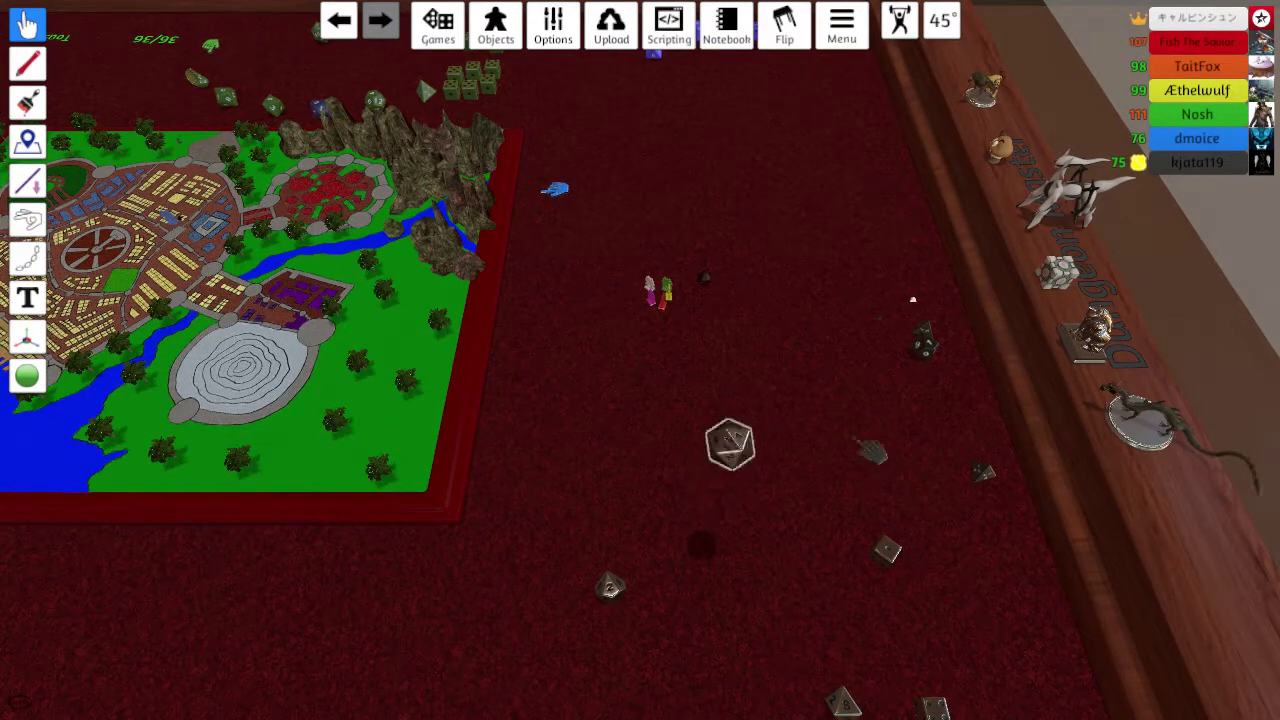
left_click_drag(733, 438, 663, 507)
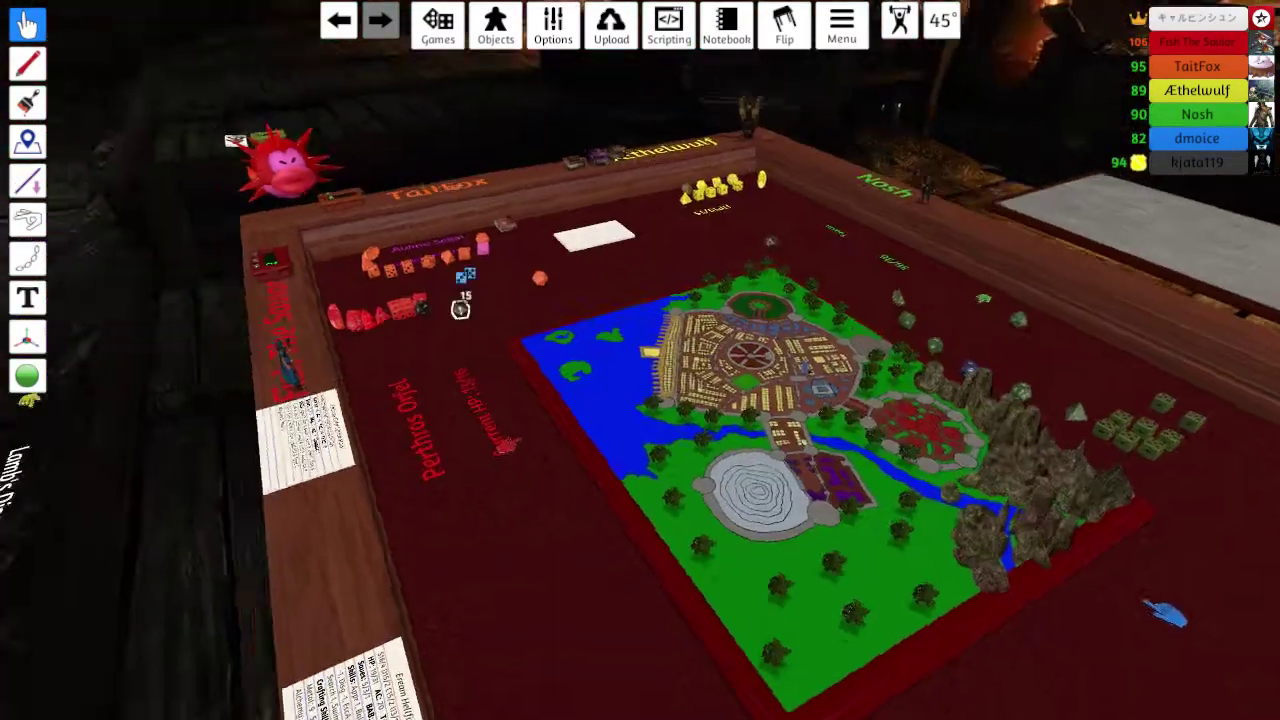
left_click_drag(640, 400, 500, 300)
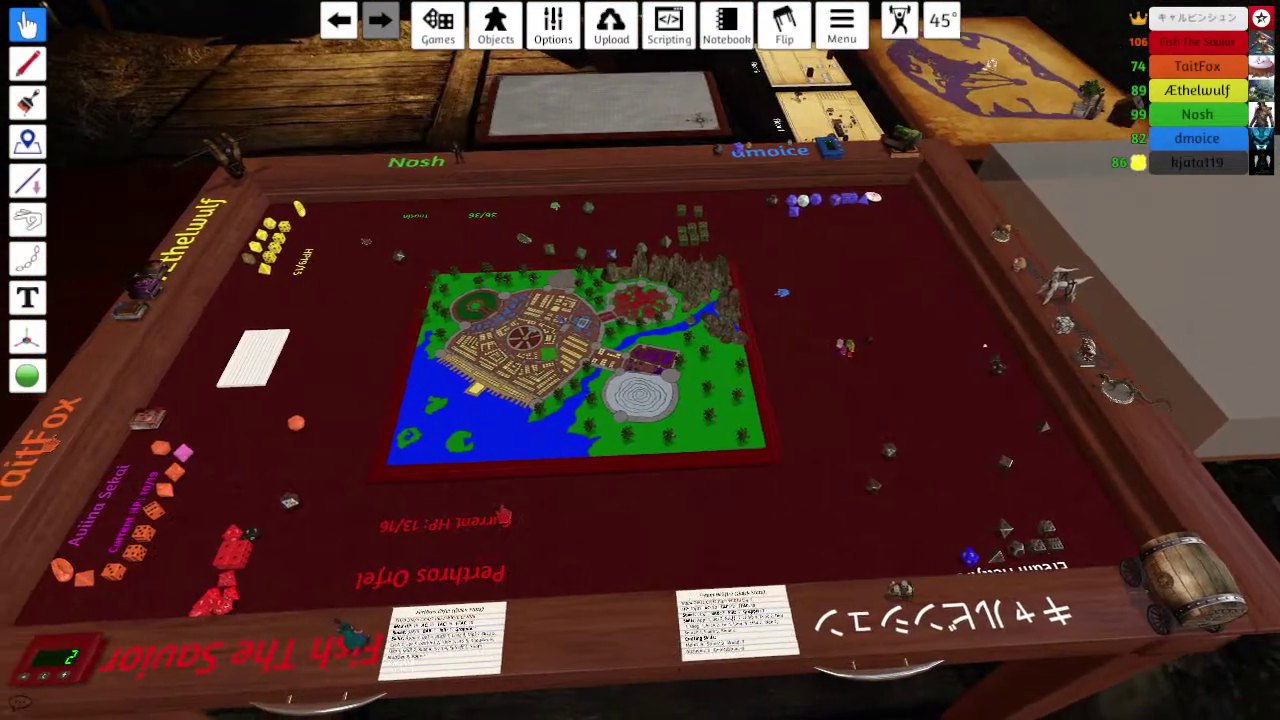
left_click_drag(507, 513, 520, 513)
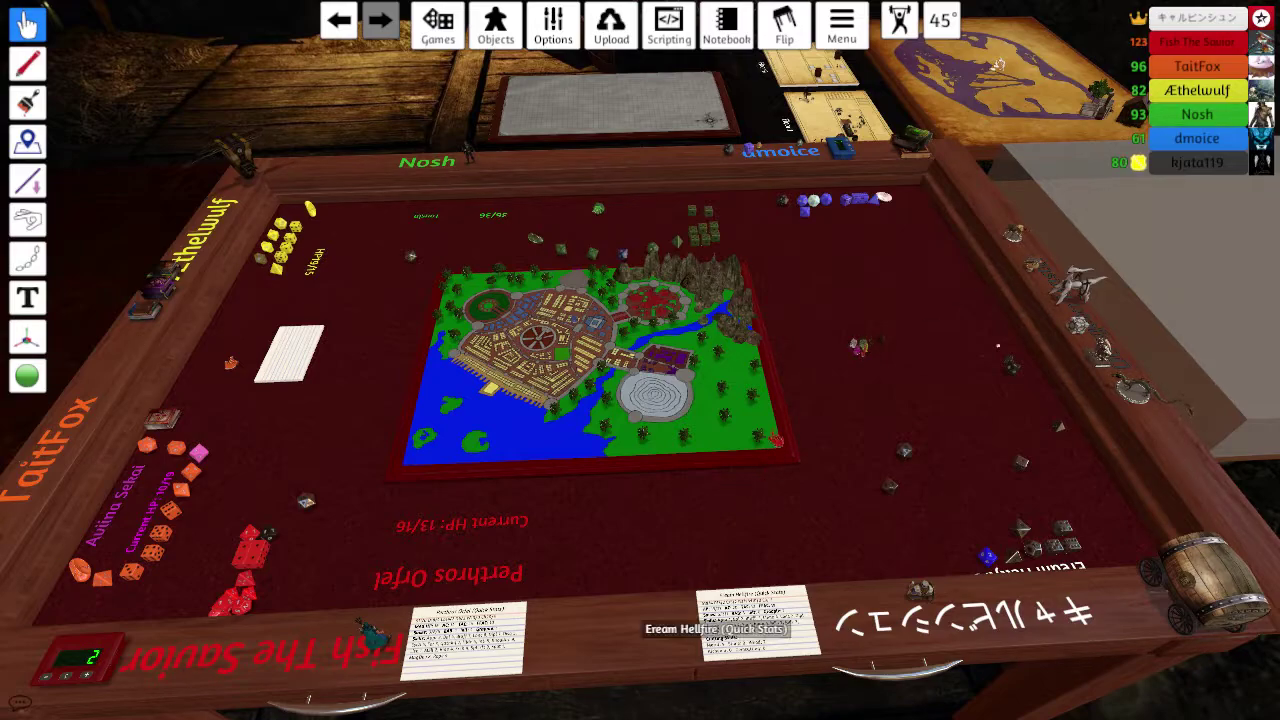
Step: Move the d12, d20 and d6 into the dice rows at the bottom-right player area
key("d")
scroll(640, 360, "up", 5)
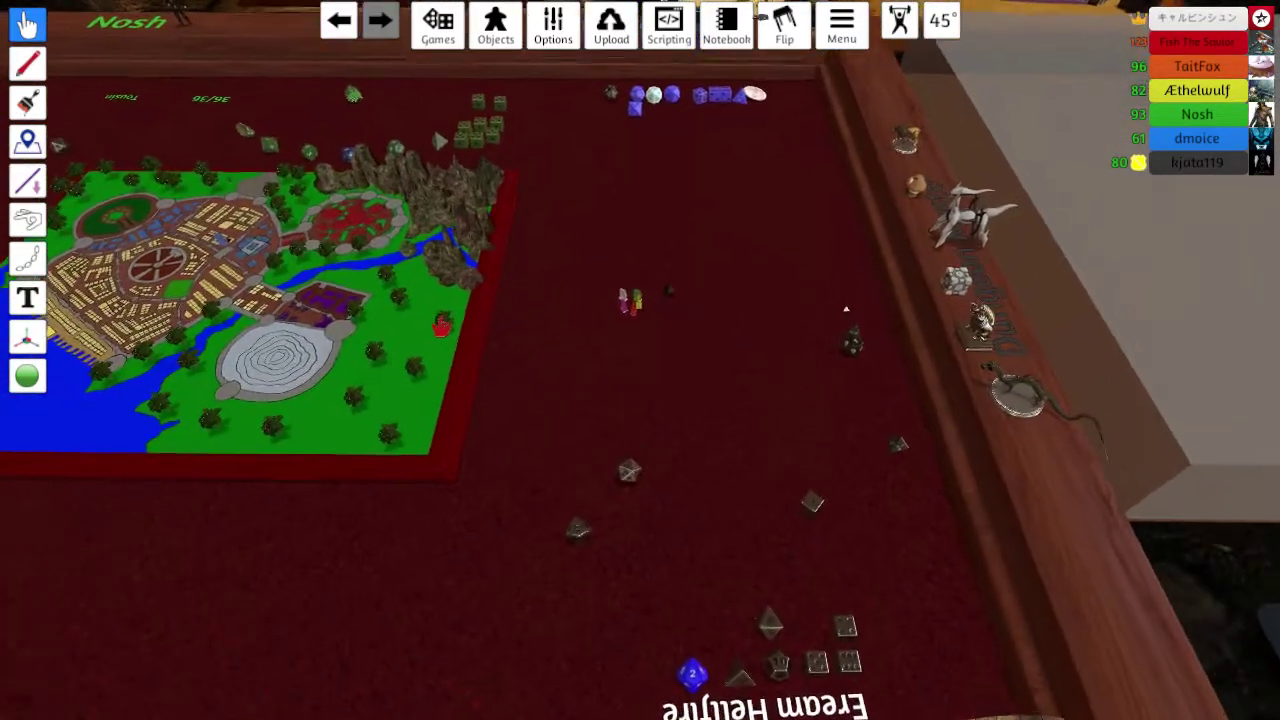
left_click_drag(620, 537, 682, 668)
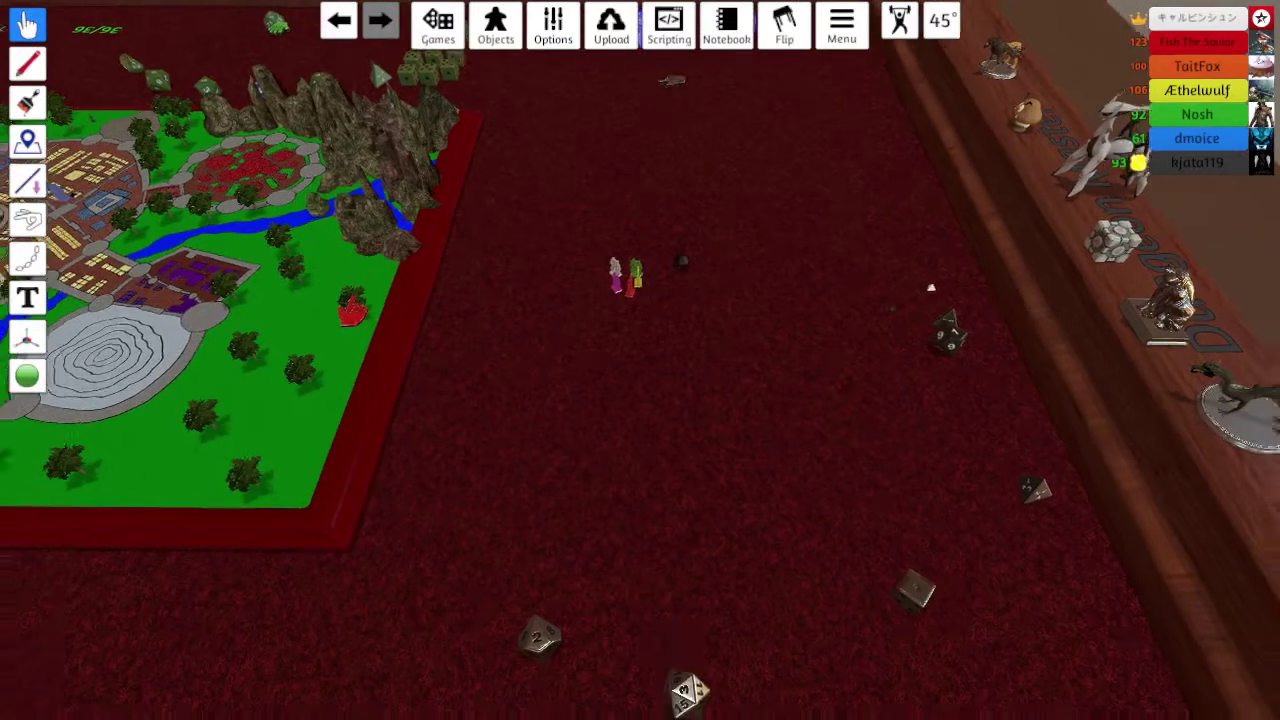
key("s")
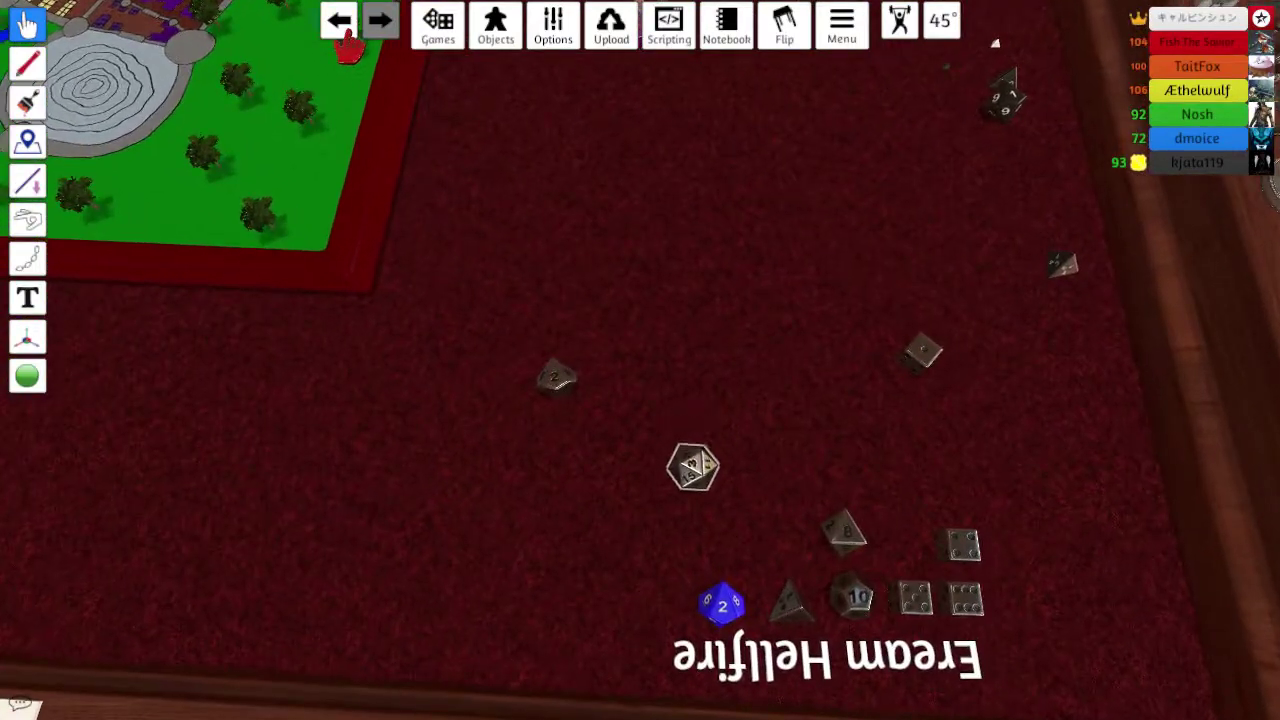
left_click_drag(695, 432, 720, 517)
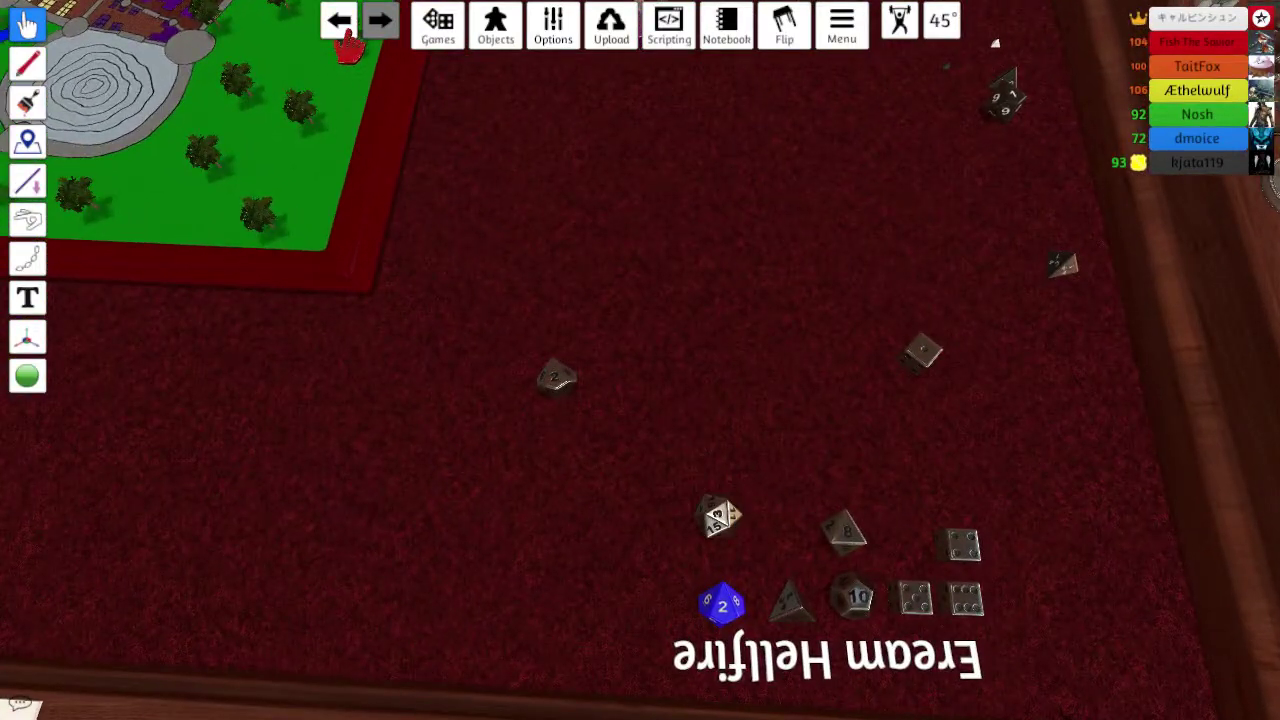
left_click_drag(922, 352, 940, 540)
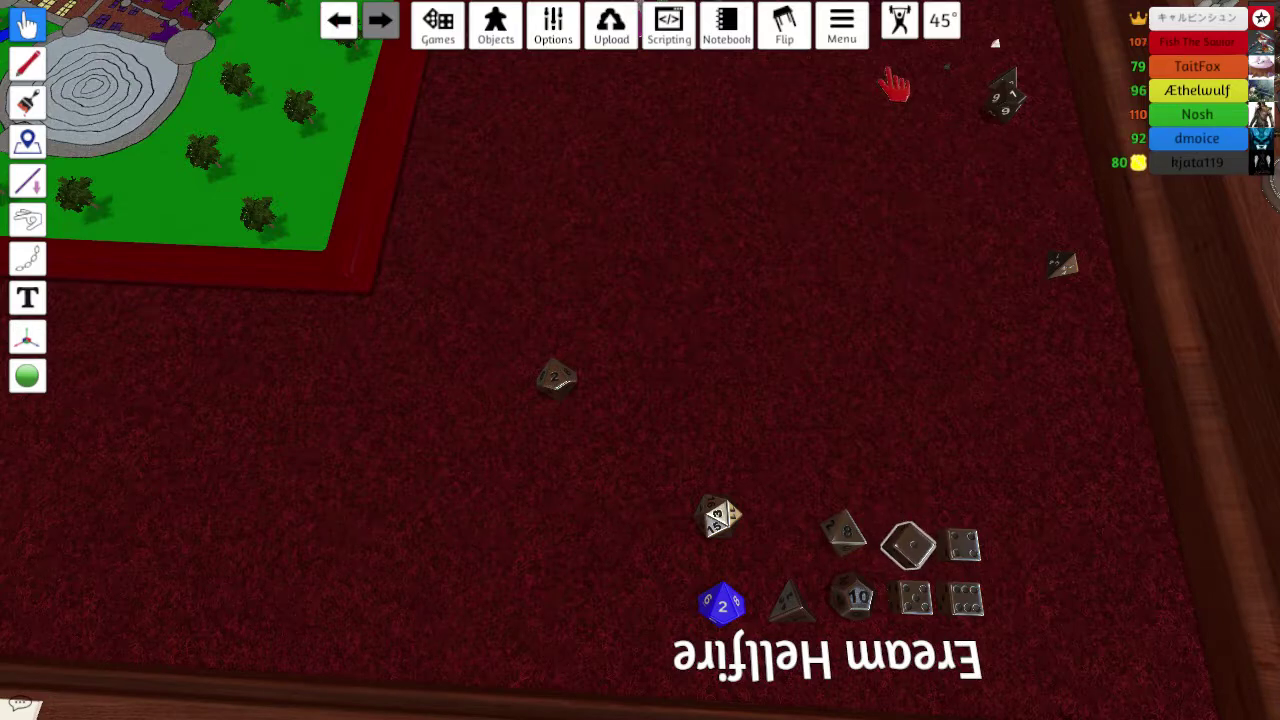
left_click_drag(557, 378, 781, 543)
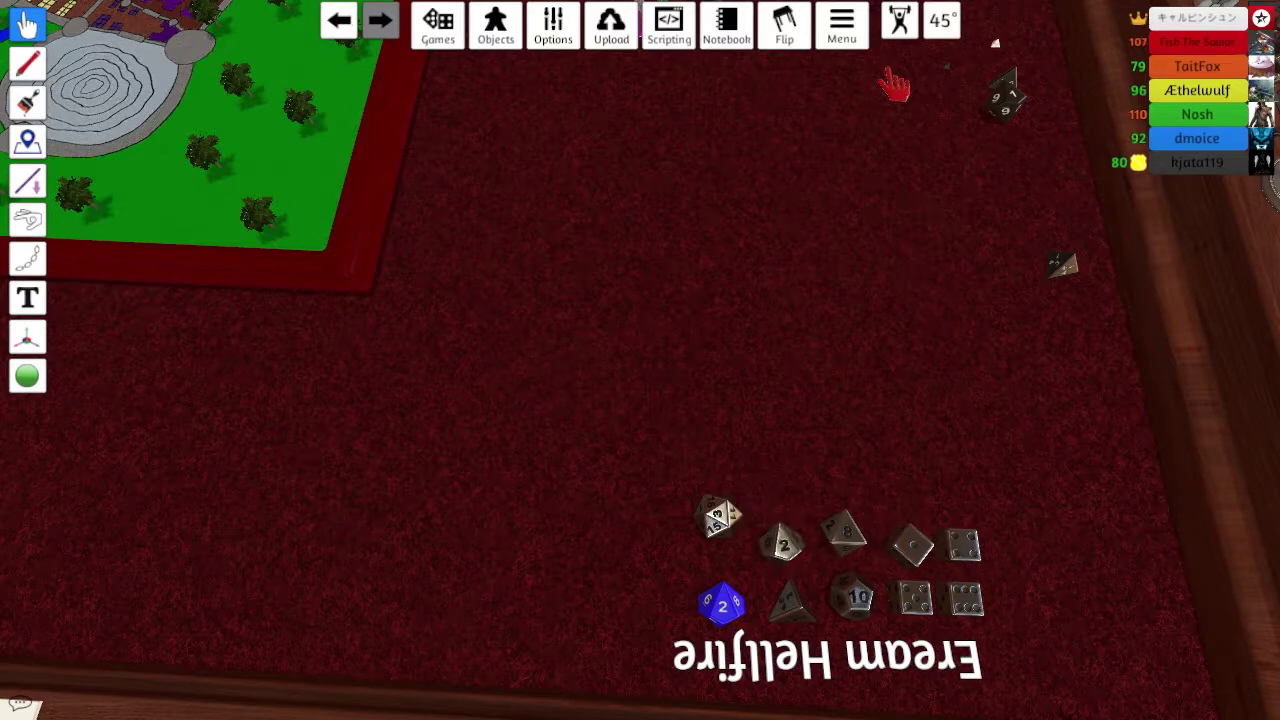
scroll(640, 360, "down", 5)
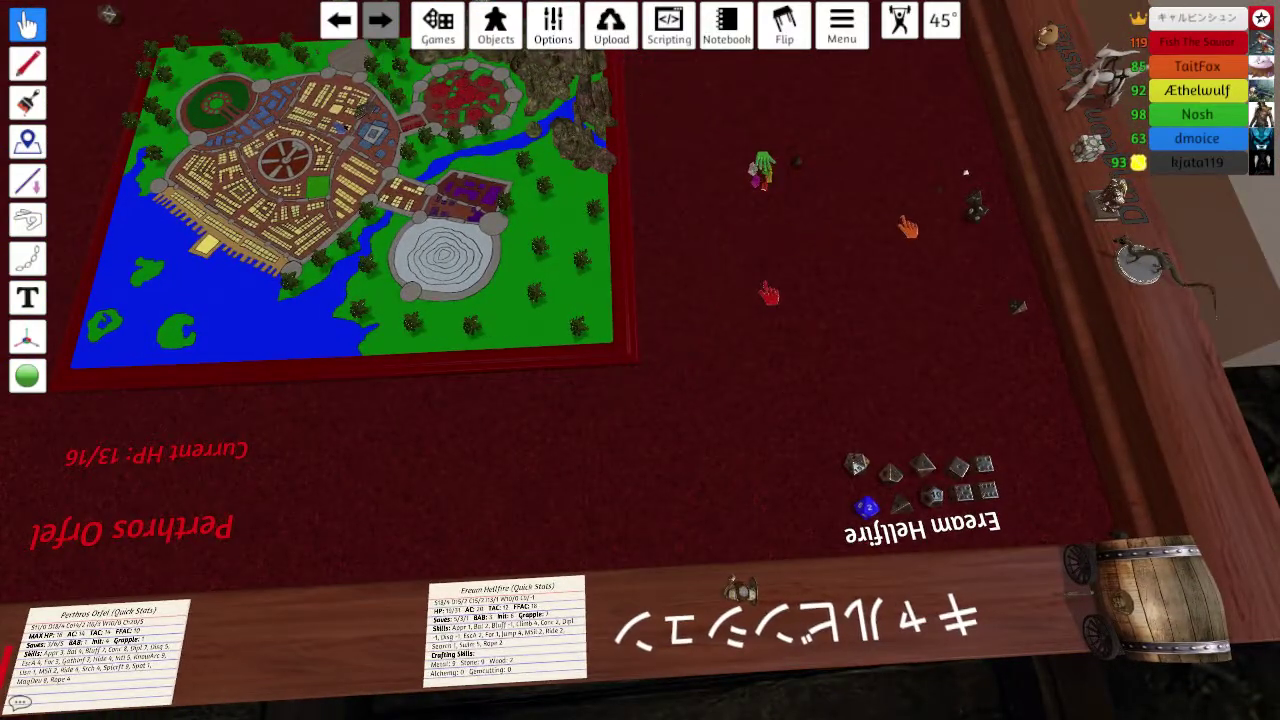
scroll(640, 360, "up", 3)
scroll(640, 360, "down", 2)
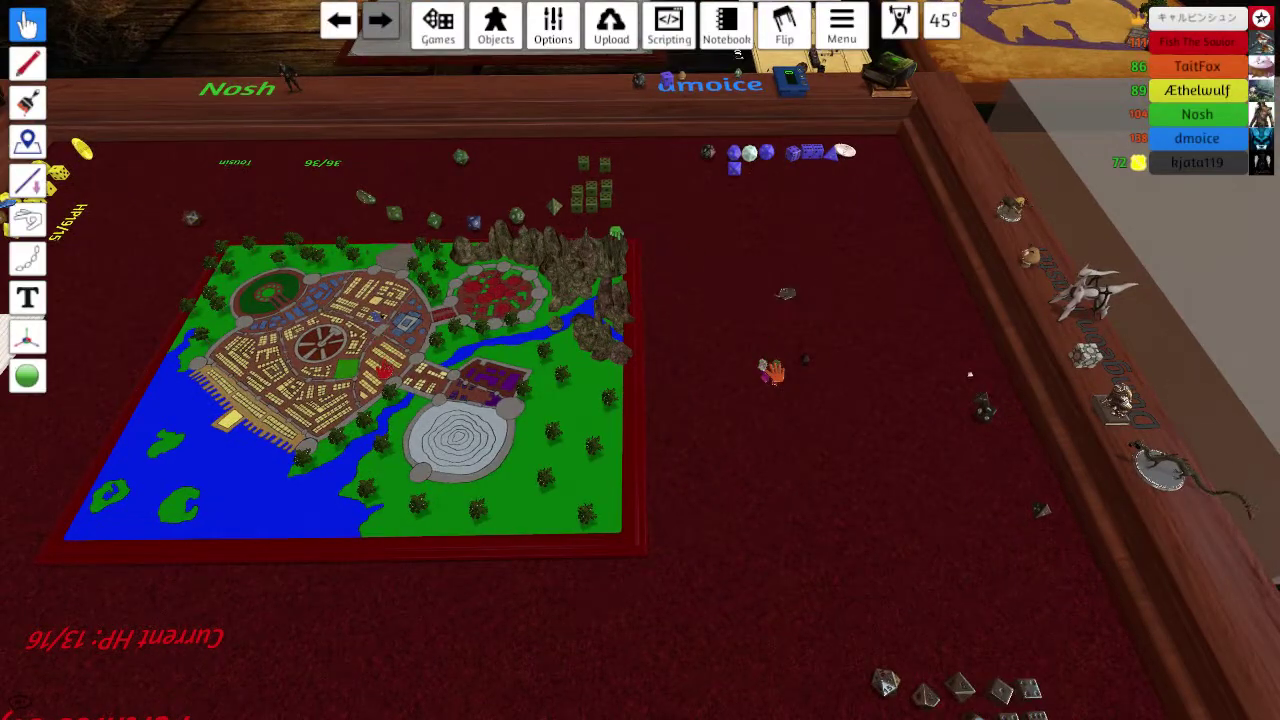
key("w")
scroll(640, 360, "up", 4)
scroll(640, 360, "down", 3)
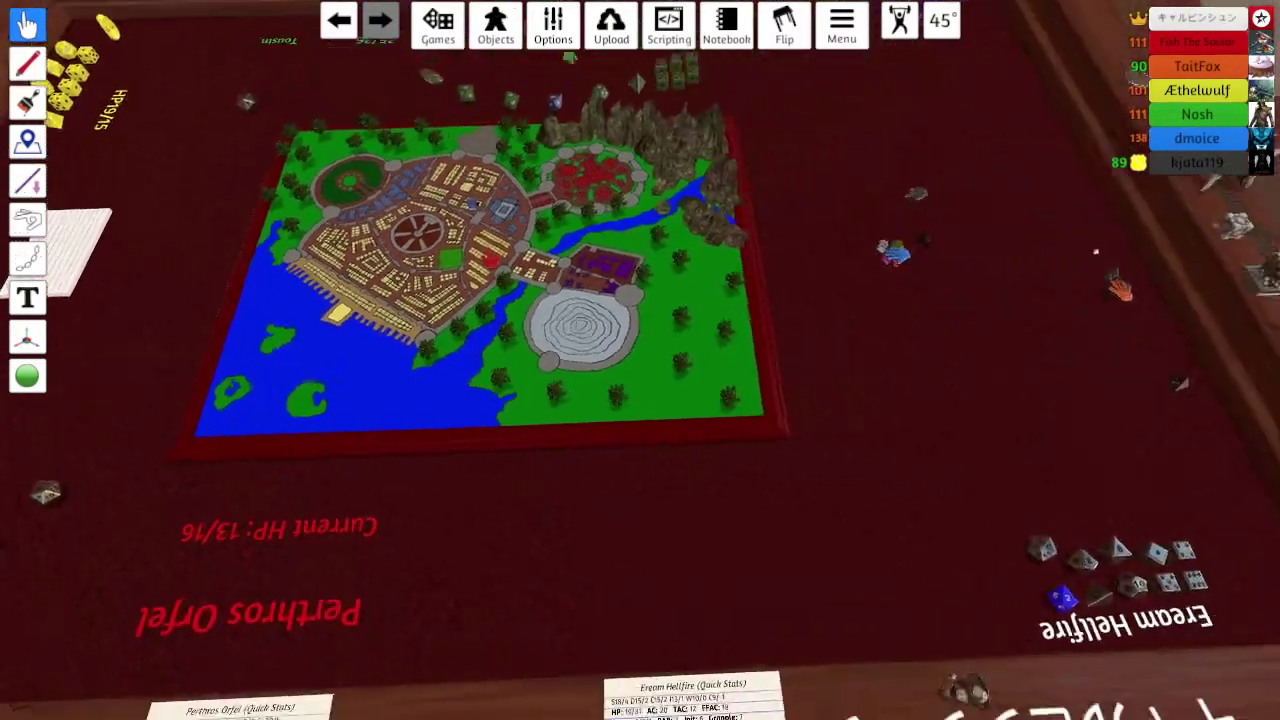
scroll(640, 360, "down", 3)
scroll(640, 360, "up", 3)
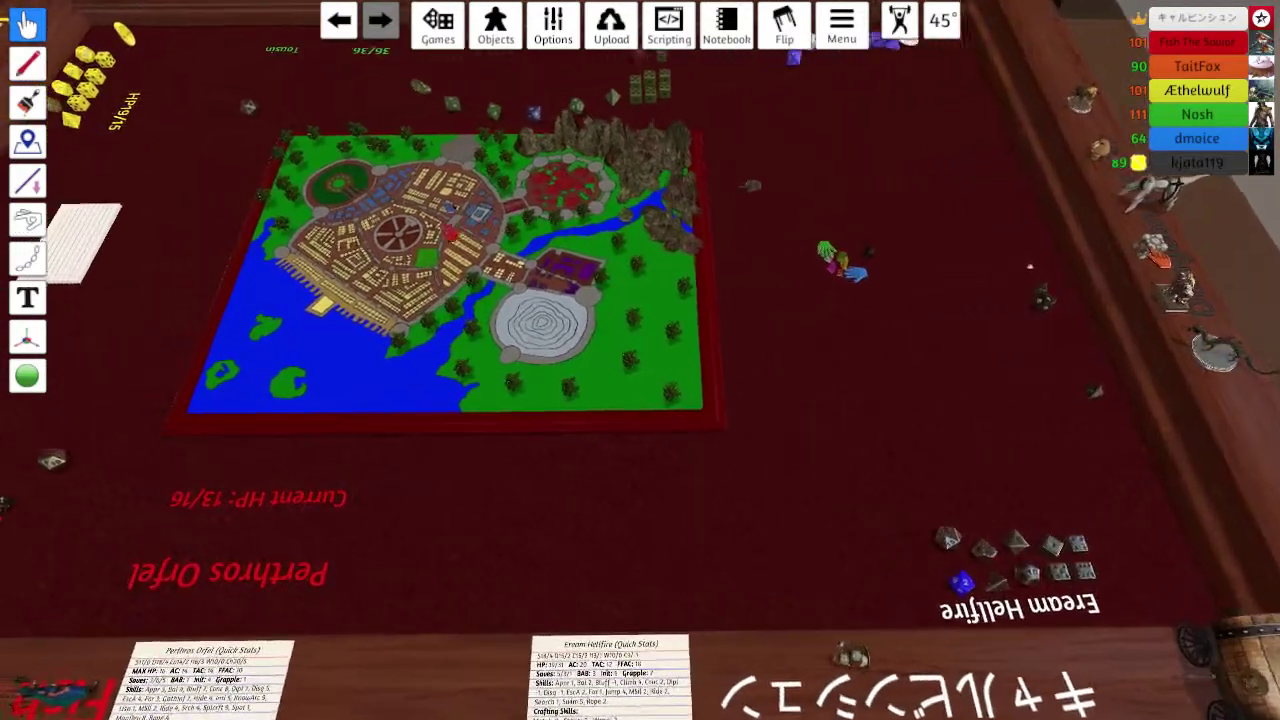
key("w")
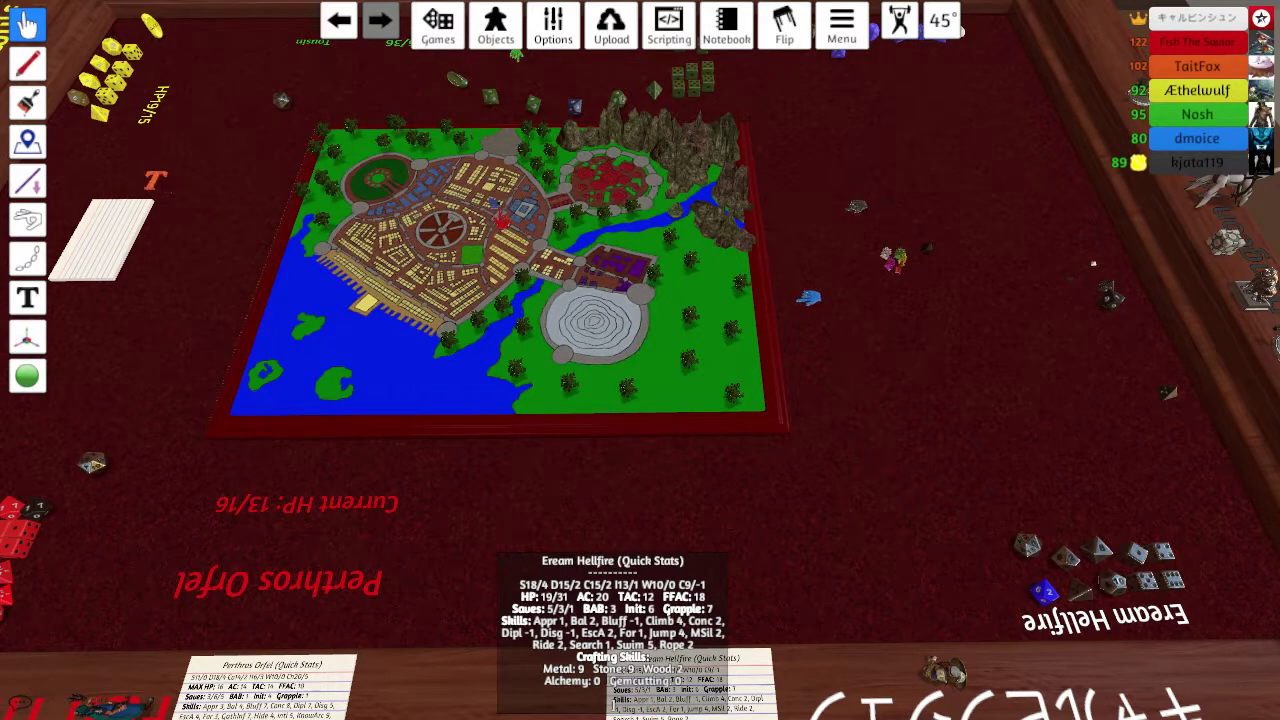
key("s")
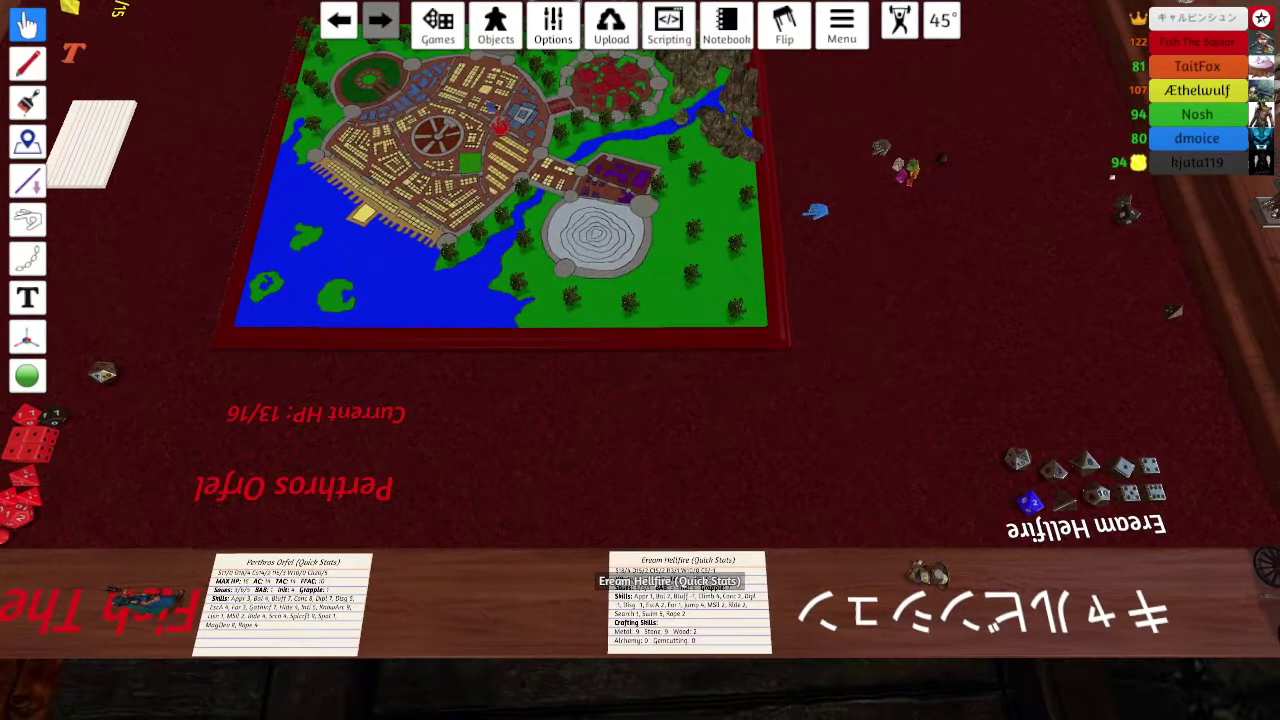
scroll(640, 360, "down", 5)
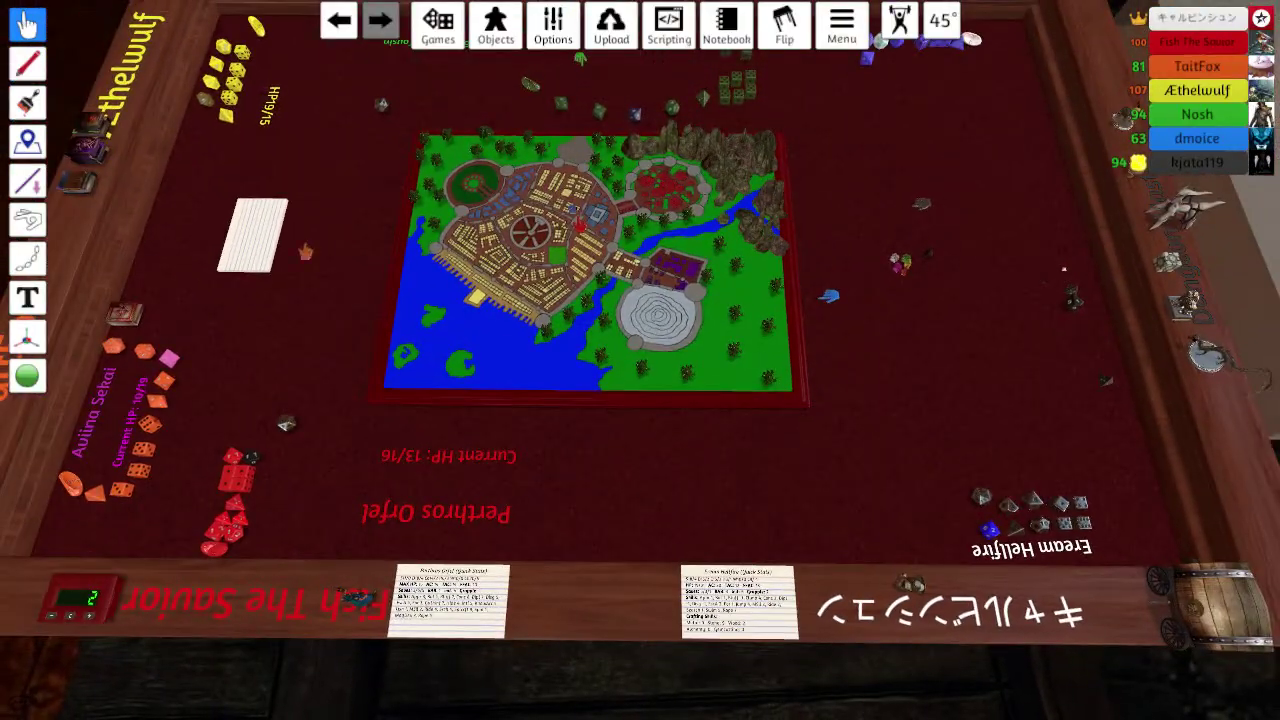
scroll(640, 360, "down", 3)
key("e")
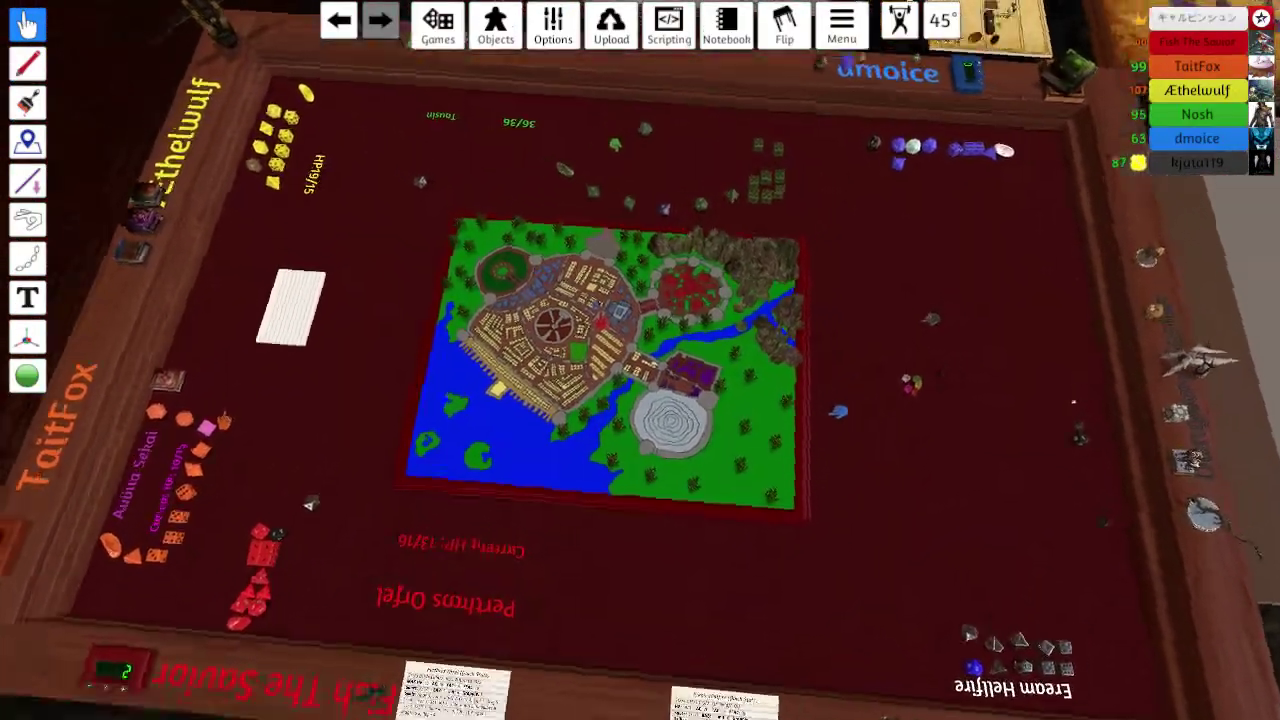
left_click_drag(900, 400, 400, 400)
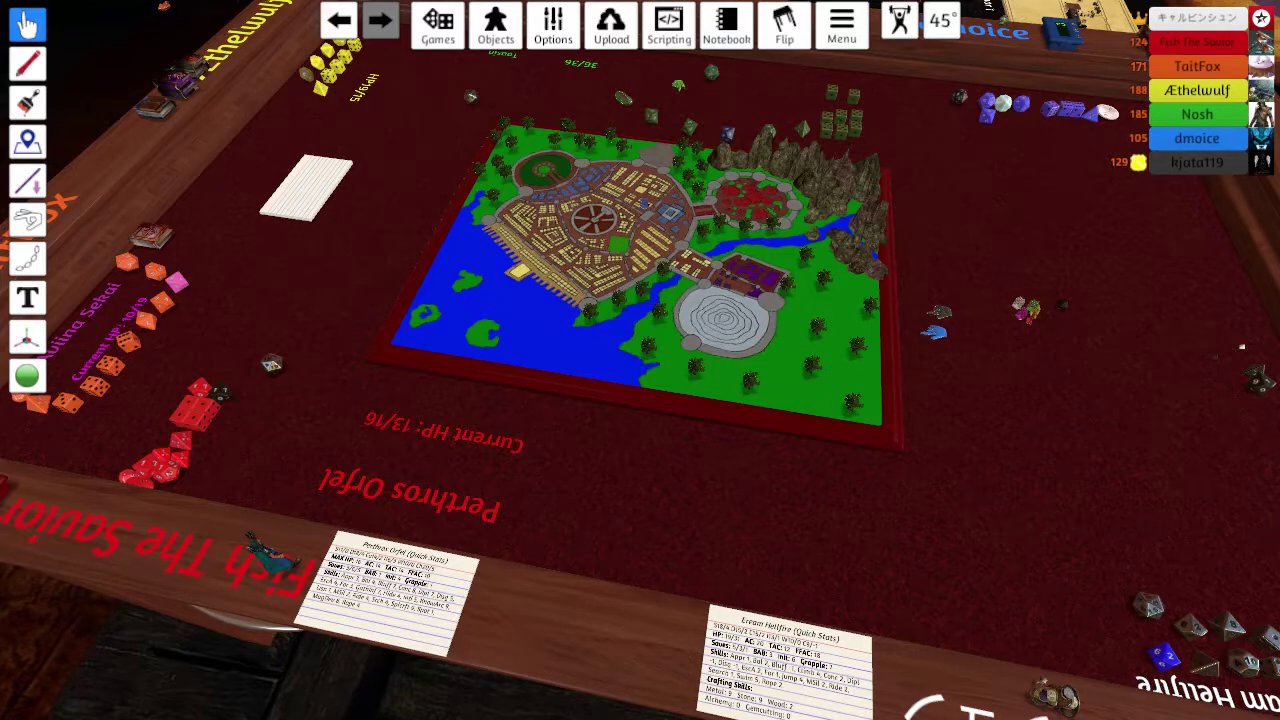
left_click_drag(640, 400, 400, 400)
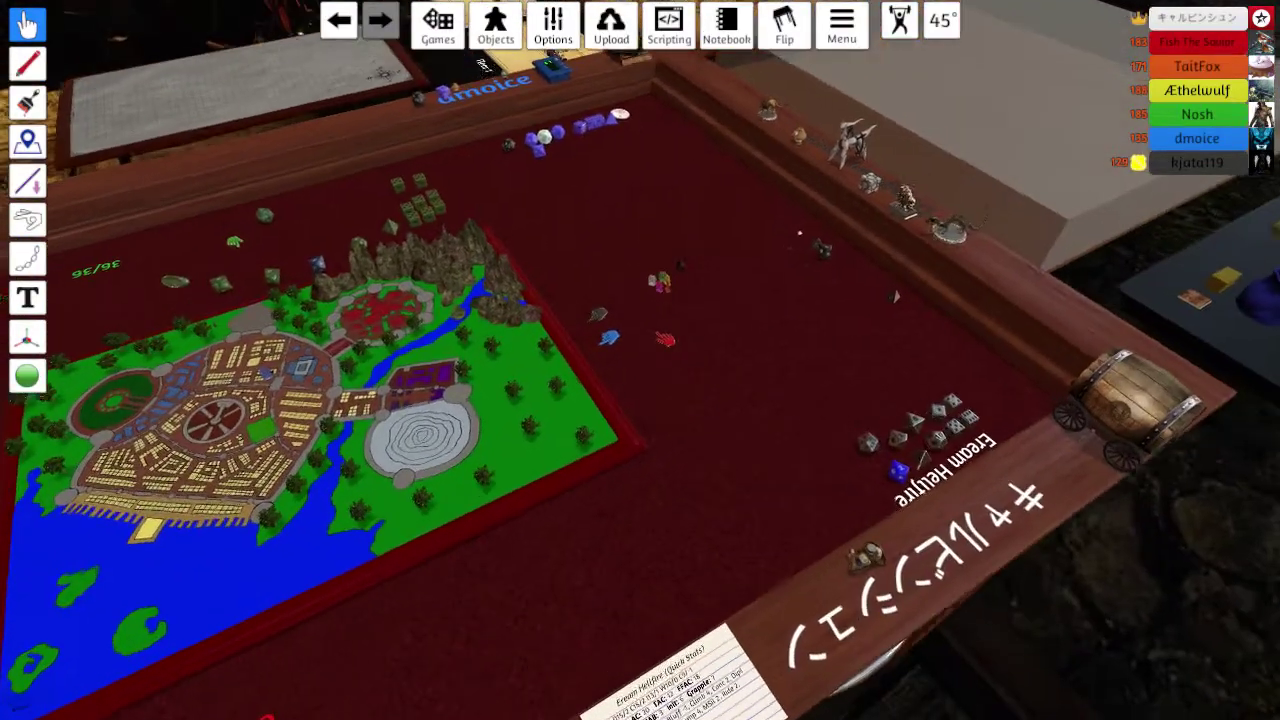
left_click_drag(667, 342, 400, 250)
scroll(640, 360, "up", 3)
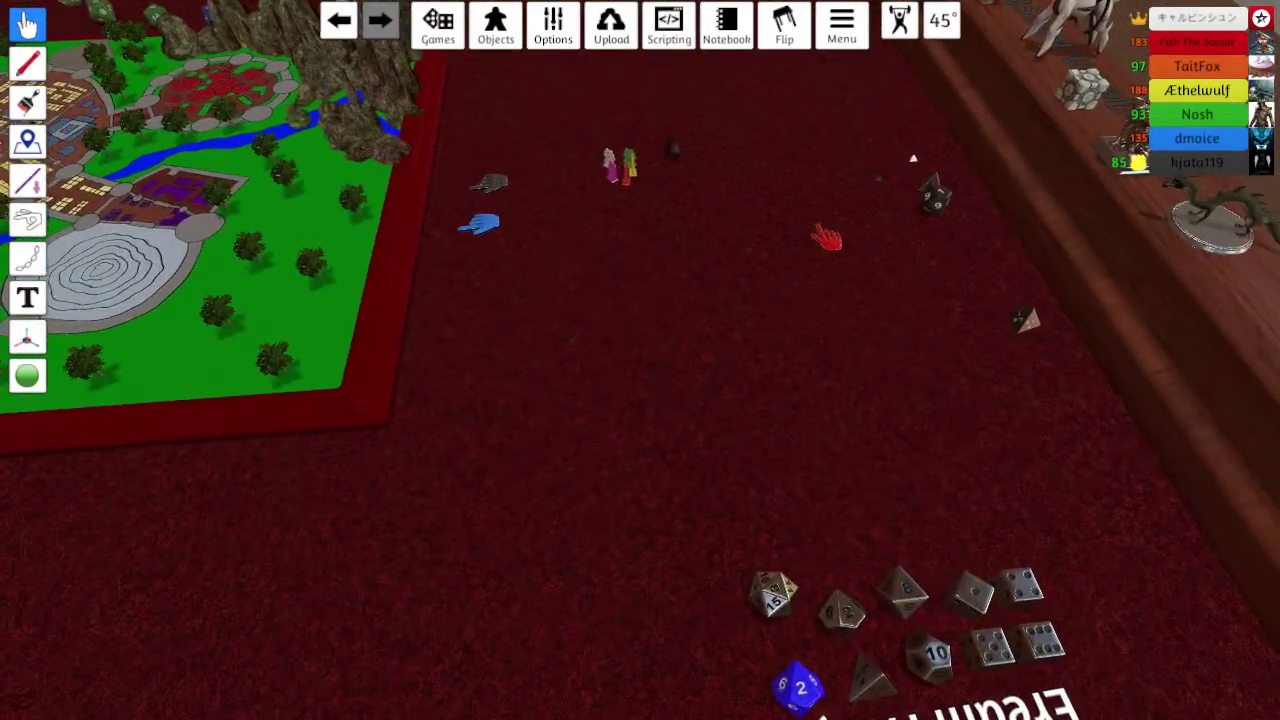
left_click_drag(754, 582, 757, 380)
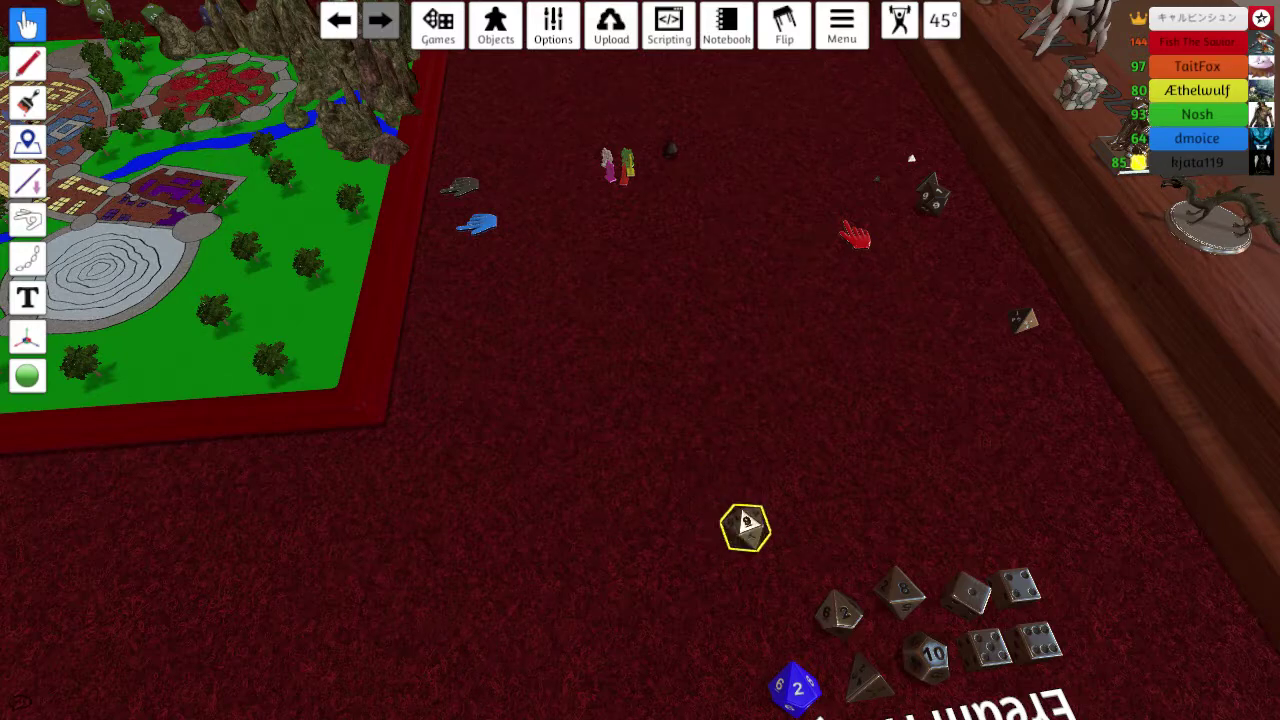
left_click_drag(763, 525, 770, 620)
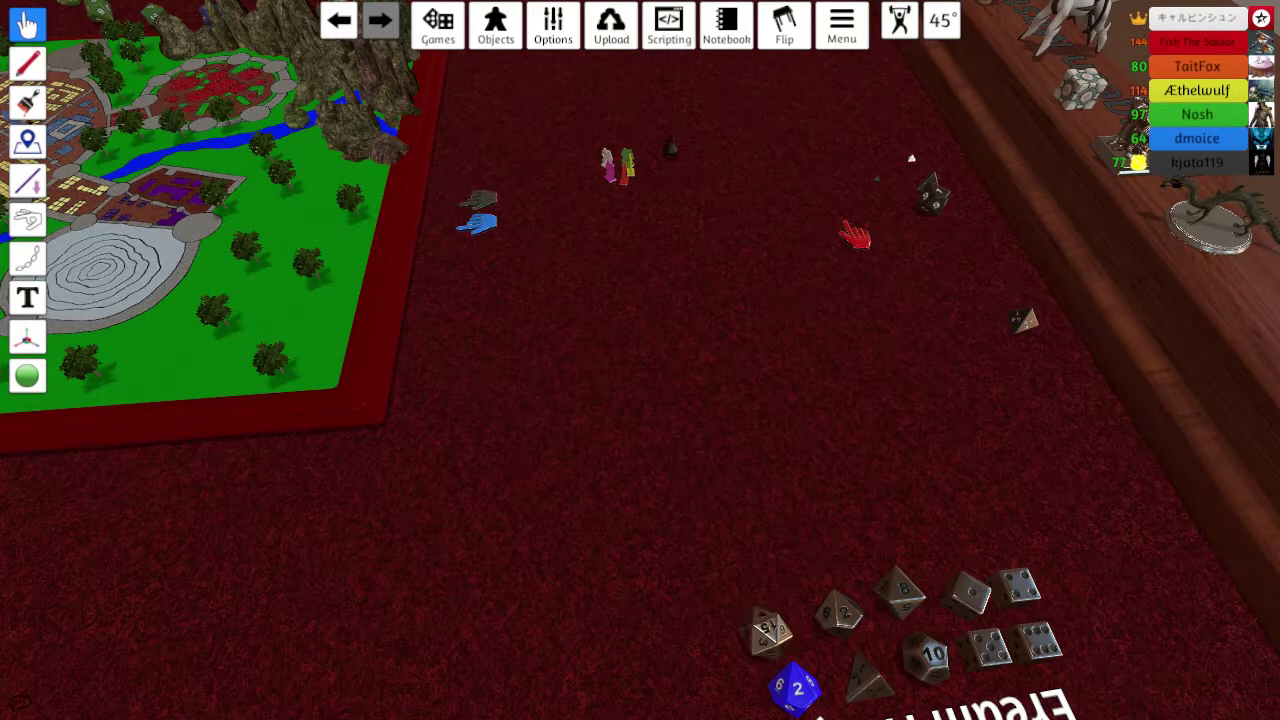
left_click_drag(640, 400, 900, 300)
right_click(640, 400)
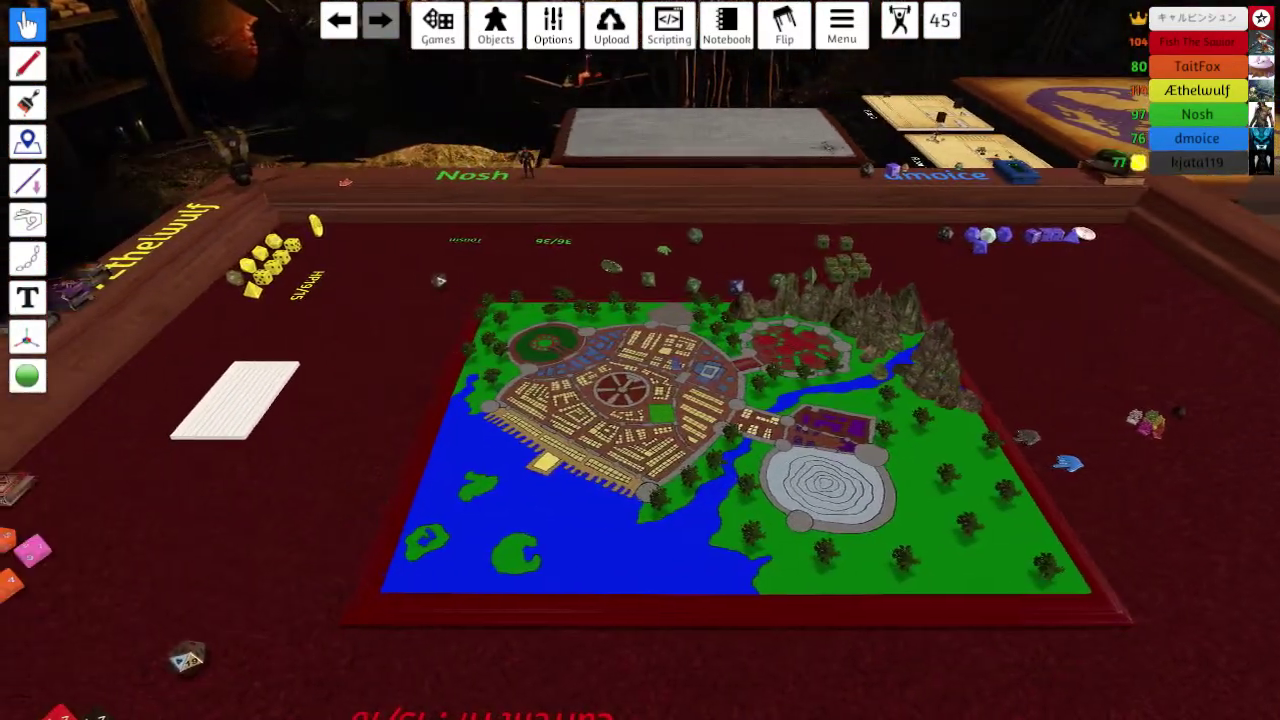
mouse_move(240, 480)
left_mouse_down()
mouse_move(442, 492)
mouse_move(560, 540)
mouse_move(750, 572)
left_mouse_up()
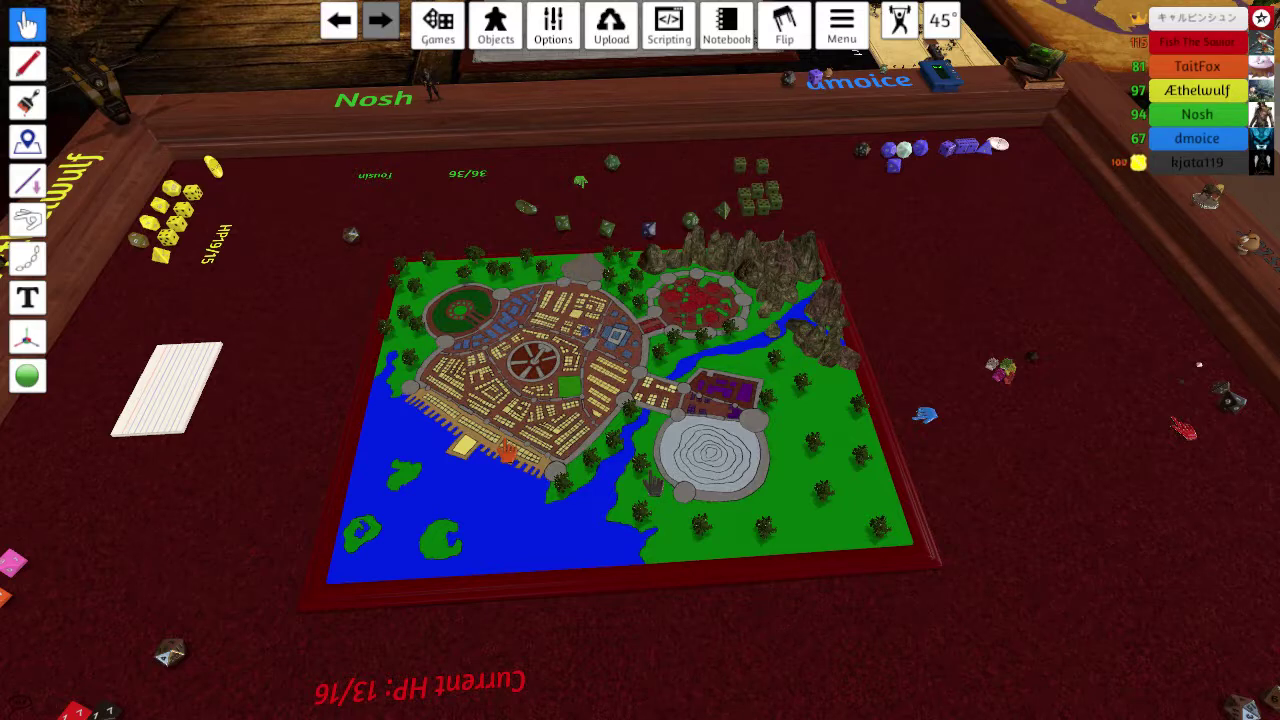
left_click_drag(640, 400, 560, 430)
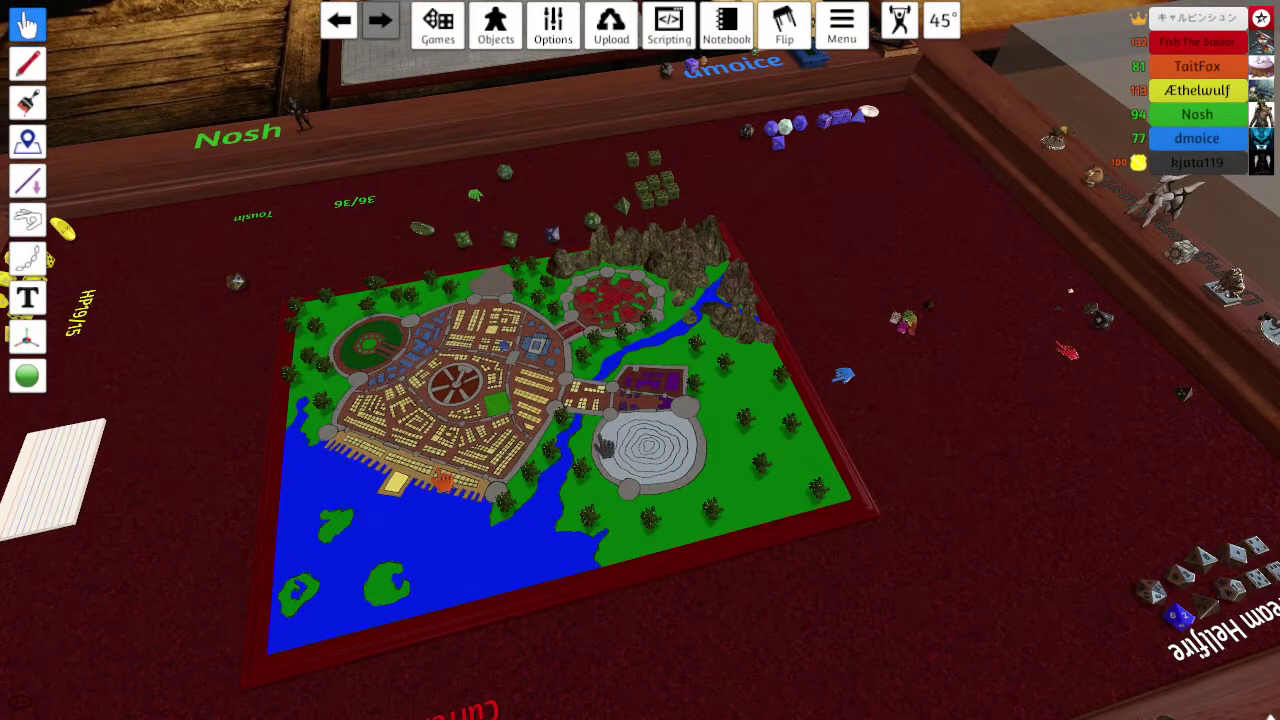
key("a")
key("a")
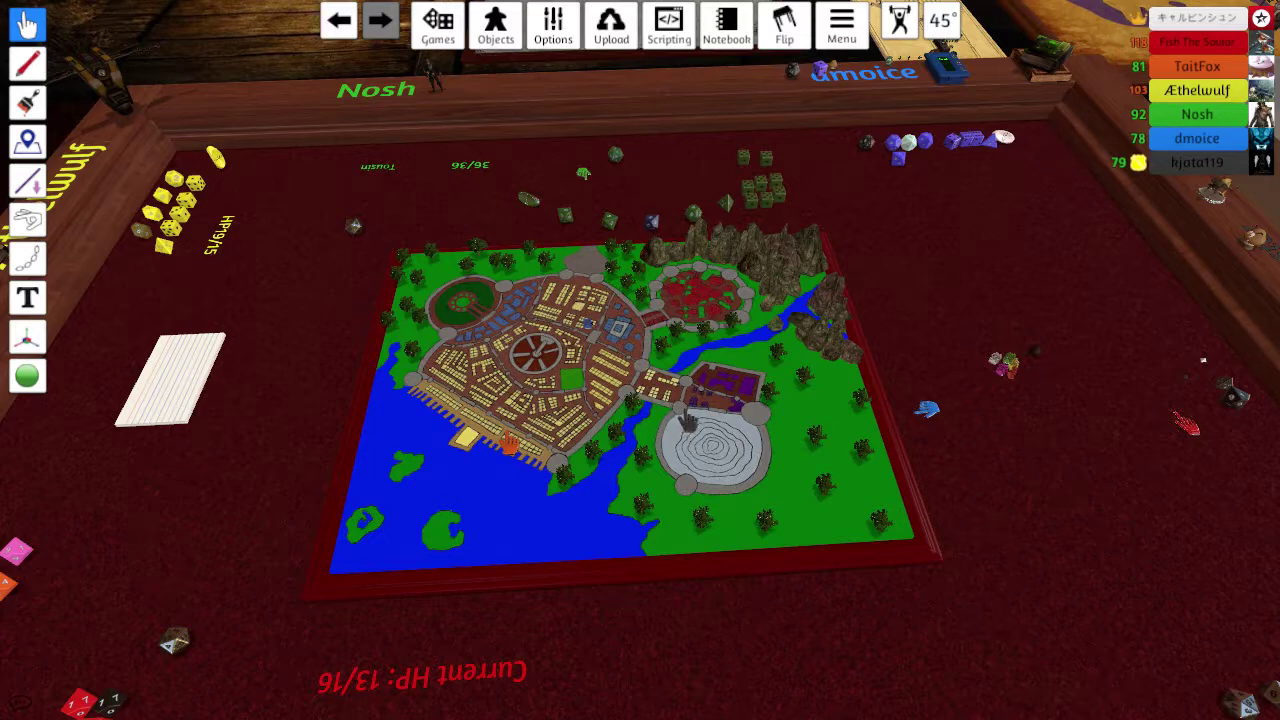
key("a")
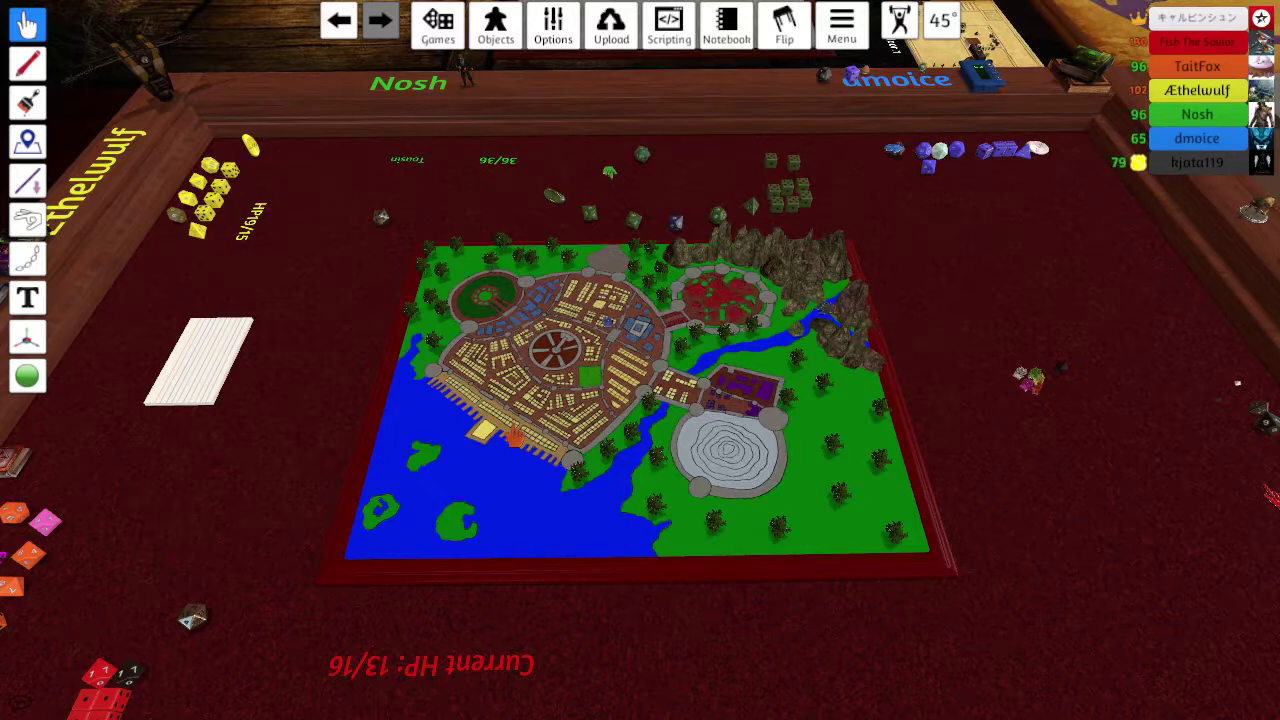
right_click(640, 400)
scroll(640, 400, "down", 3)
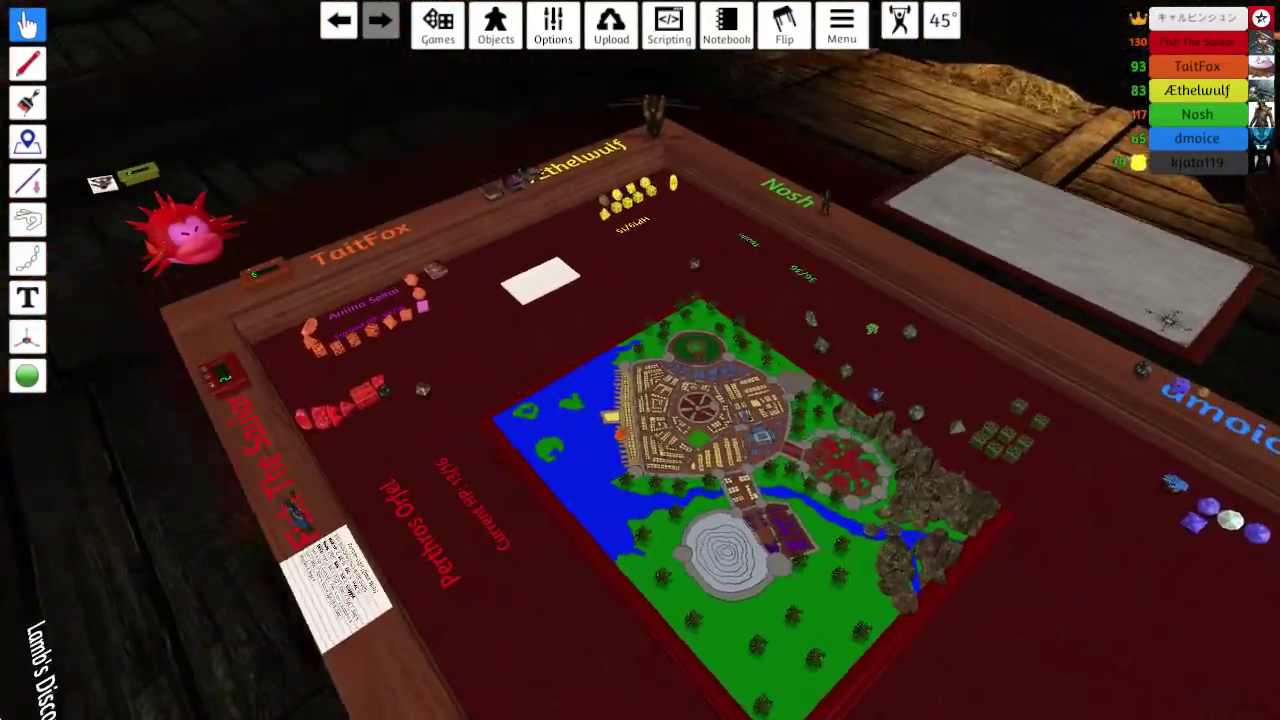
scroll(640, 400, "up", 3)
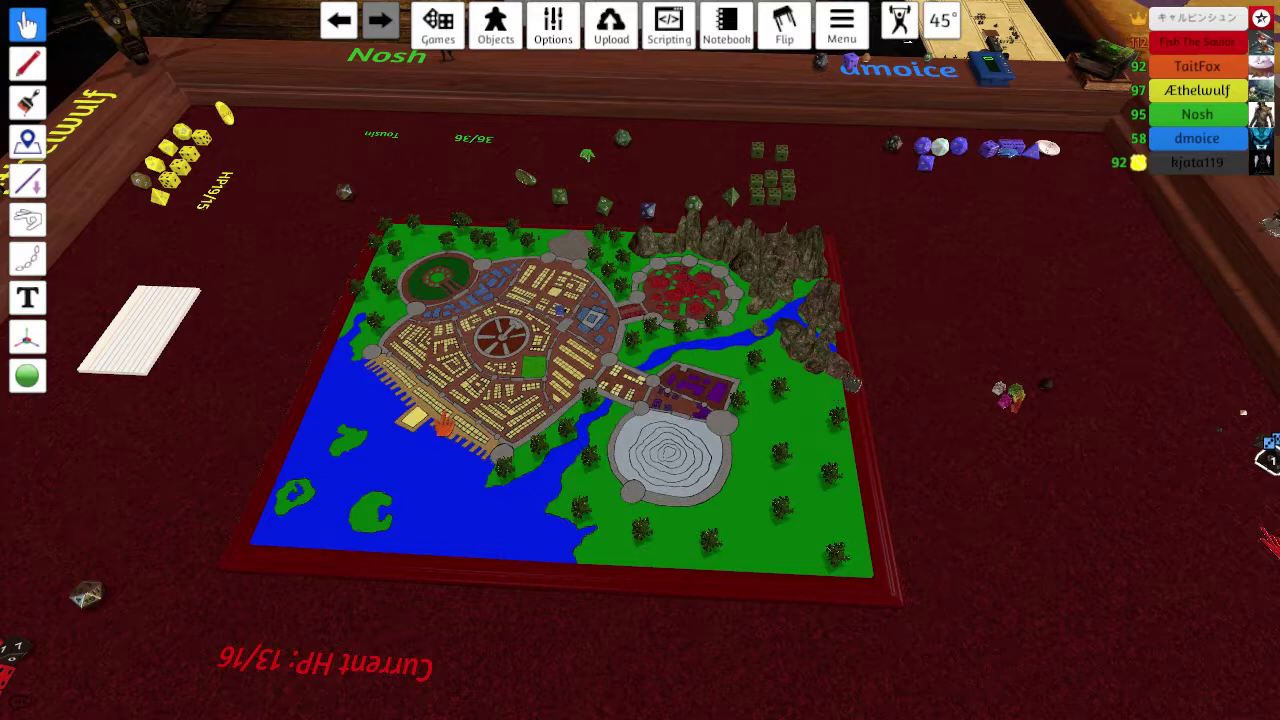
scroll(640, 360, "down", 1)
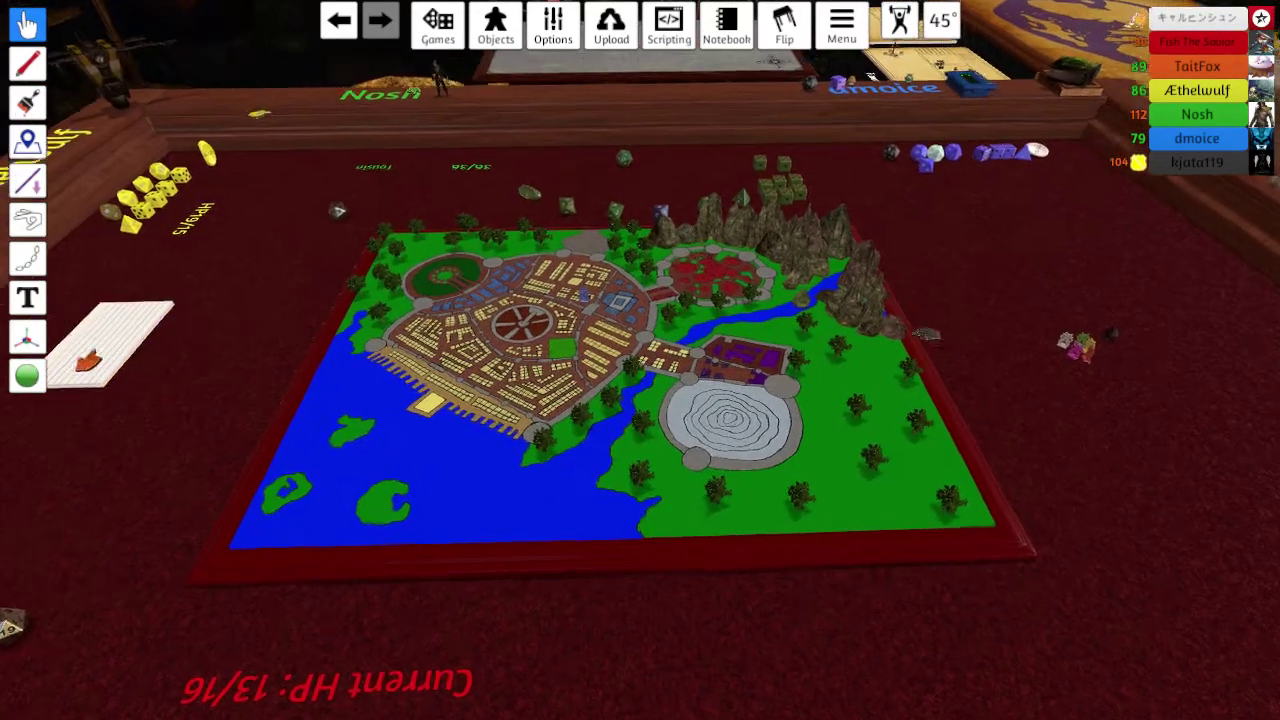
scroll(640, 360, "up", 3)
key("d")
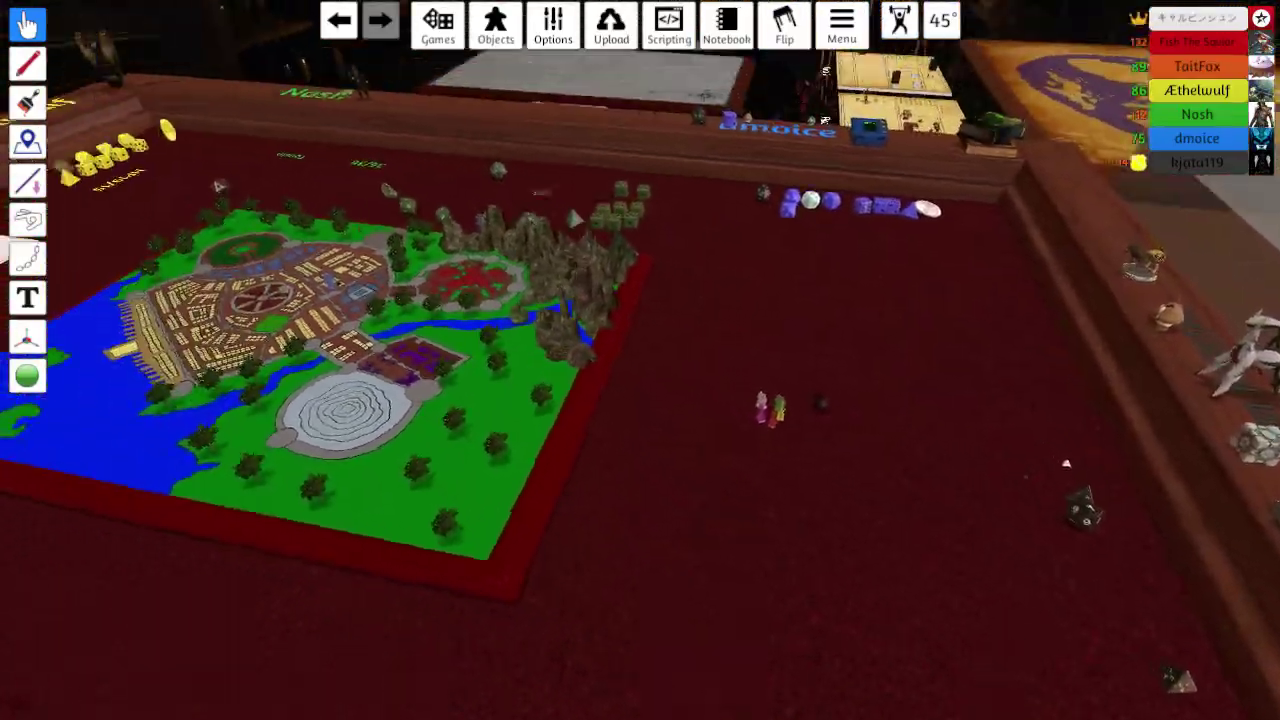
scroll(640, 360, "up", 3)
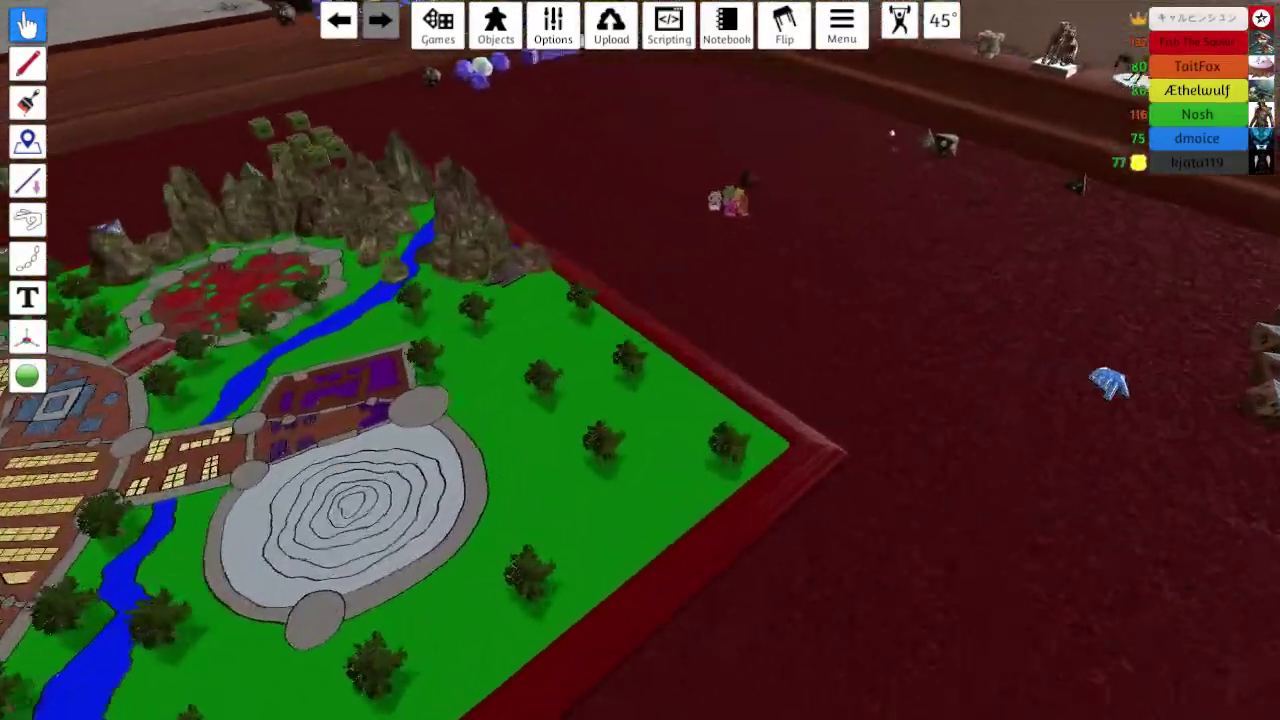
key("e")
scroll(640, 360, "down", 3)
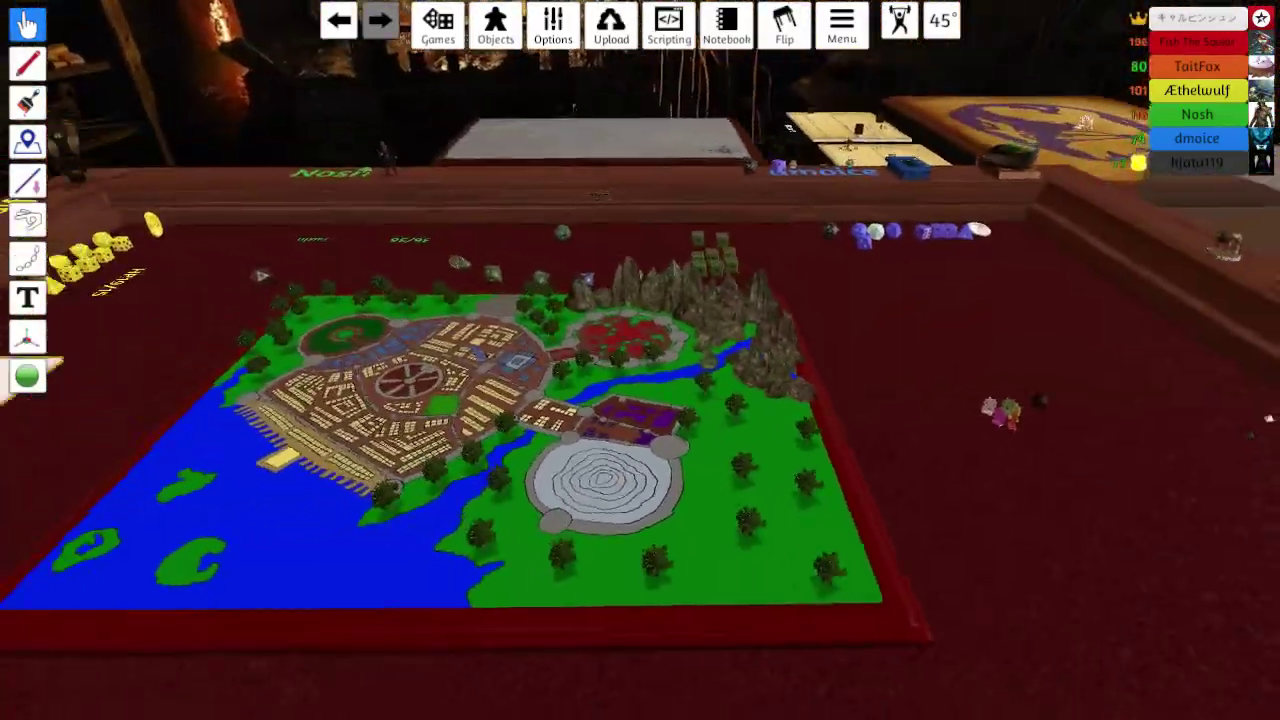
scroll(640, 360, "up", 2)
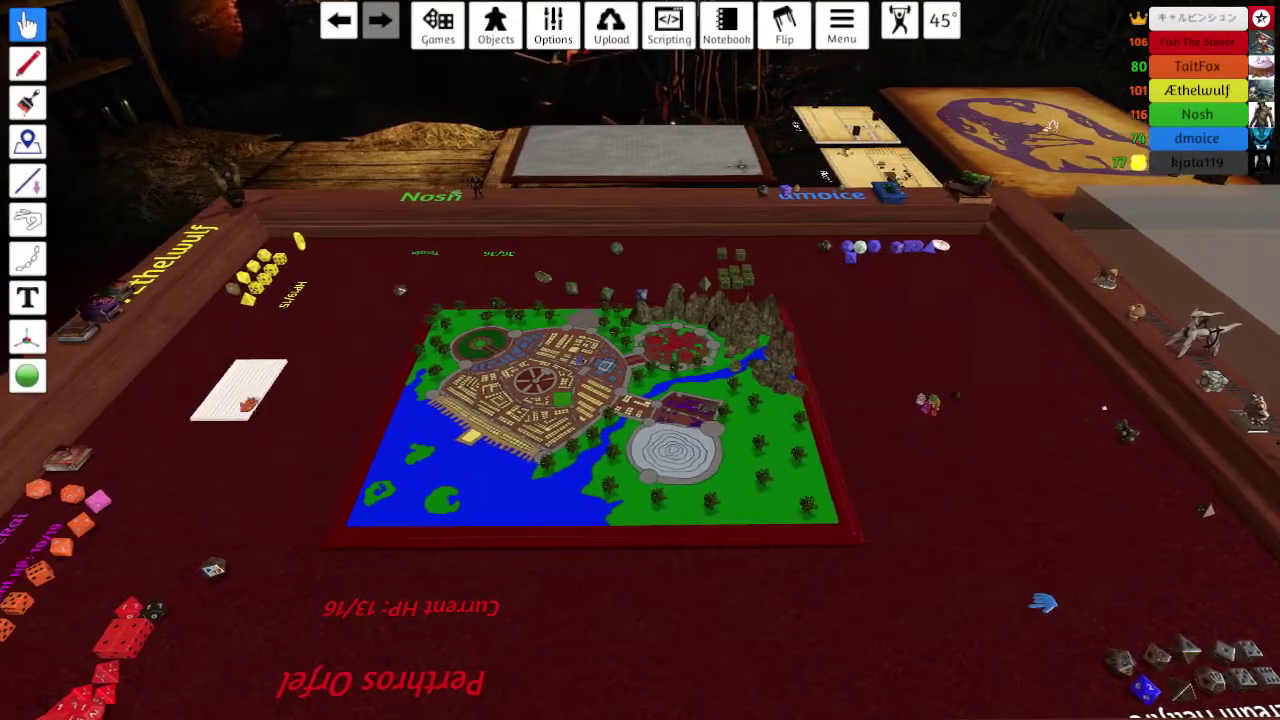
scroll(640, 360, "up", 1)
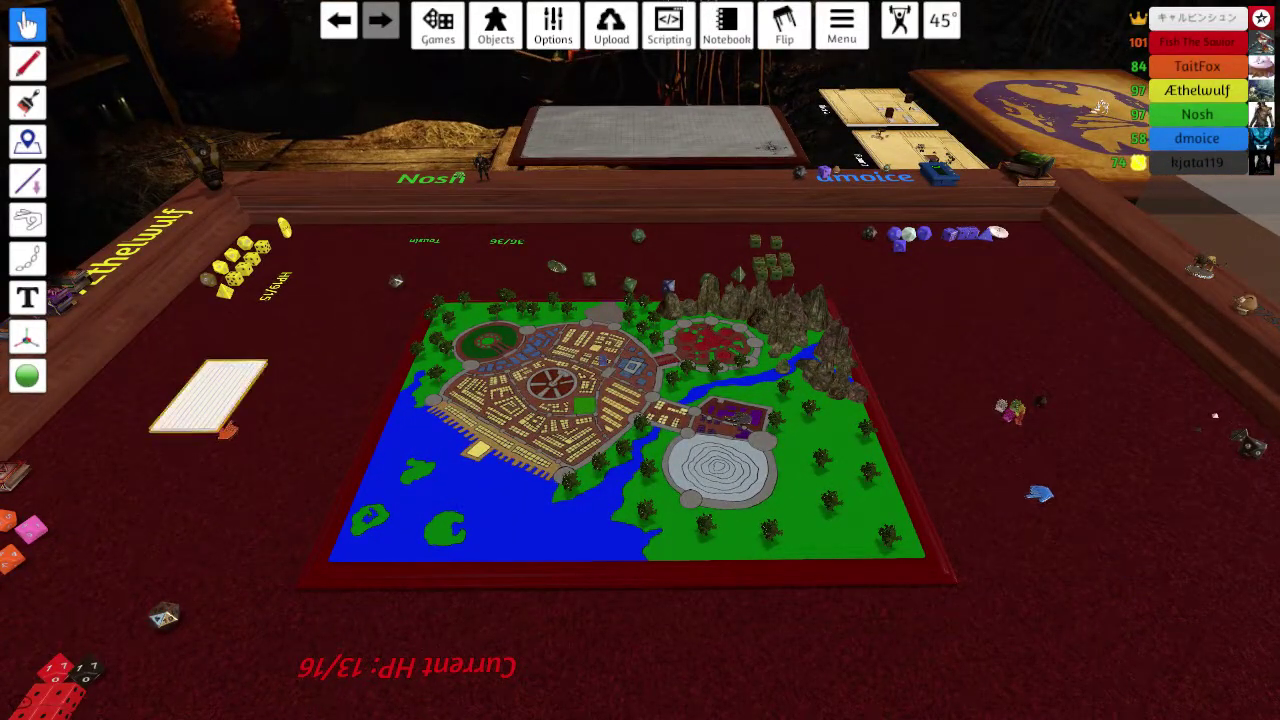
scroll(210, 418, "up", 2)
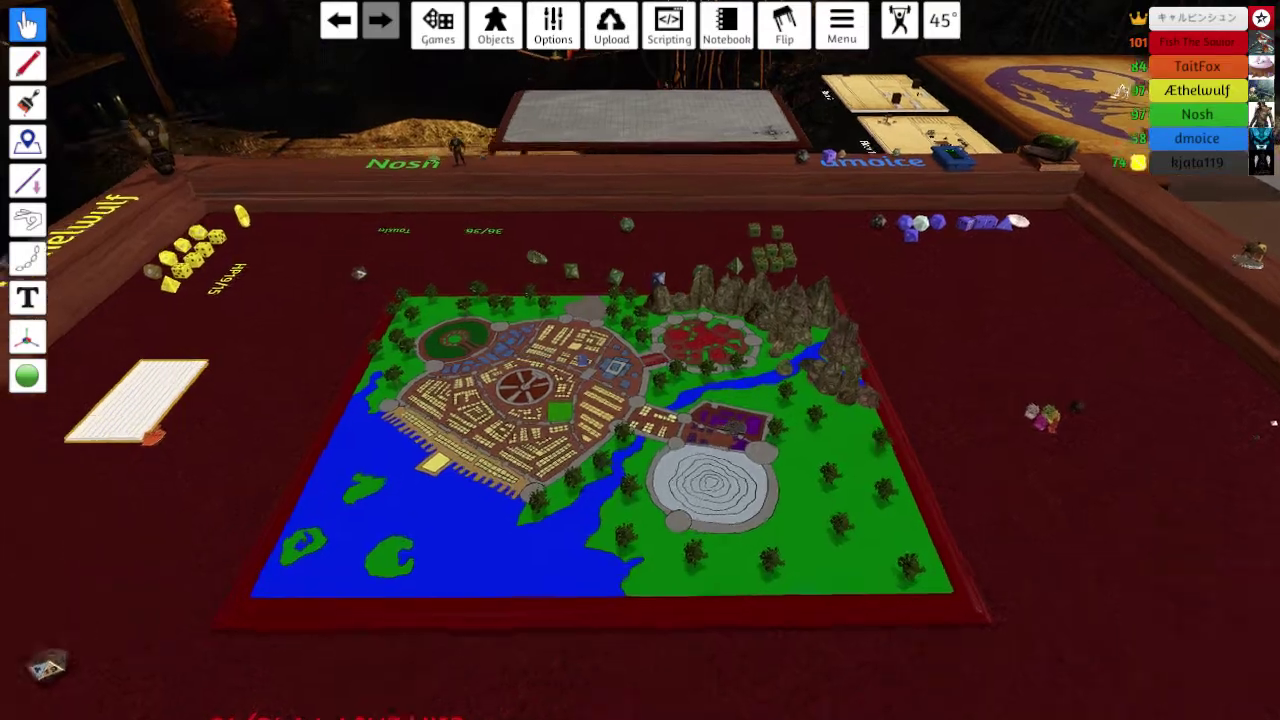
scroll(640, 360, "up", 2)
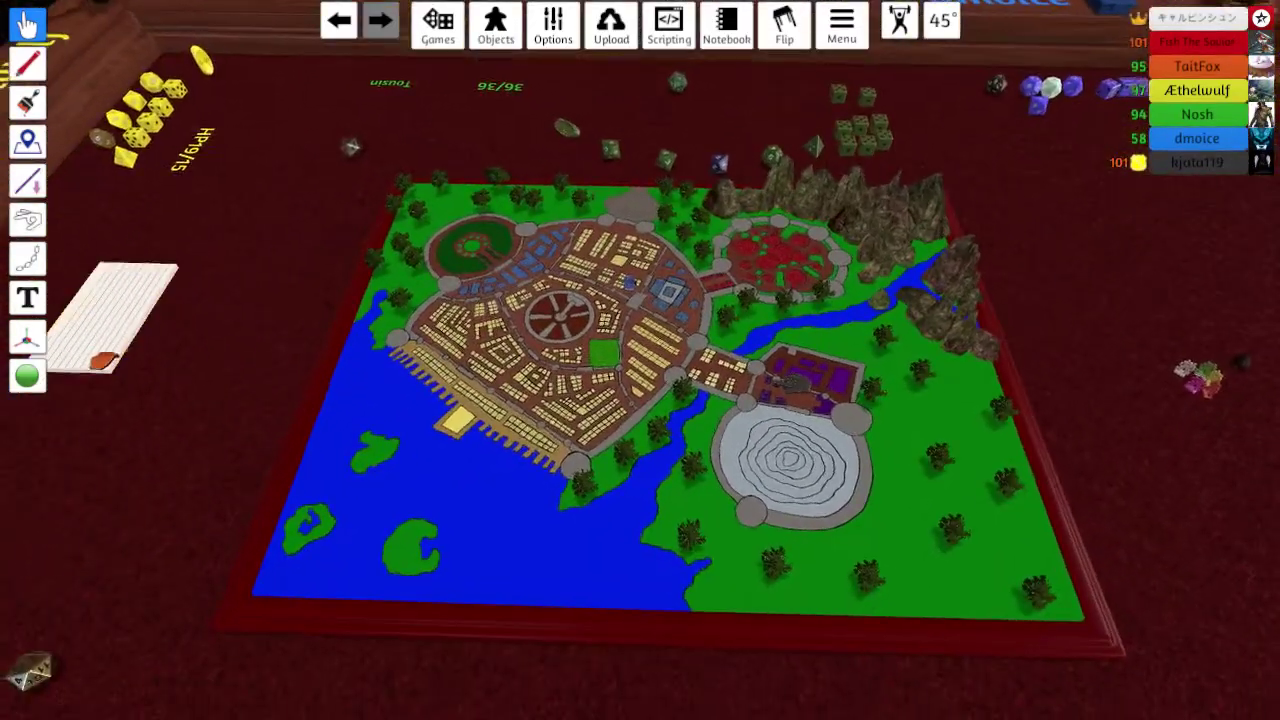
scroll(100, 362, "down", 1)
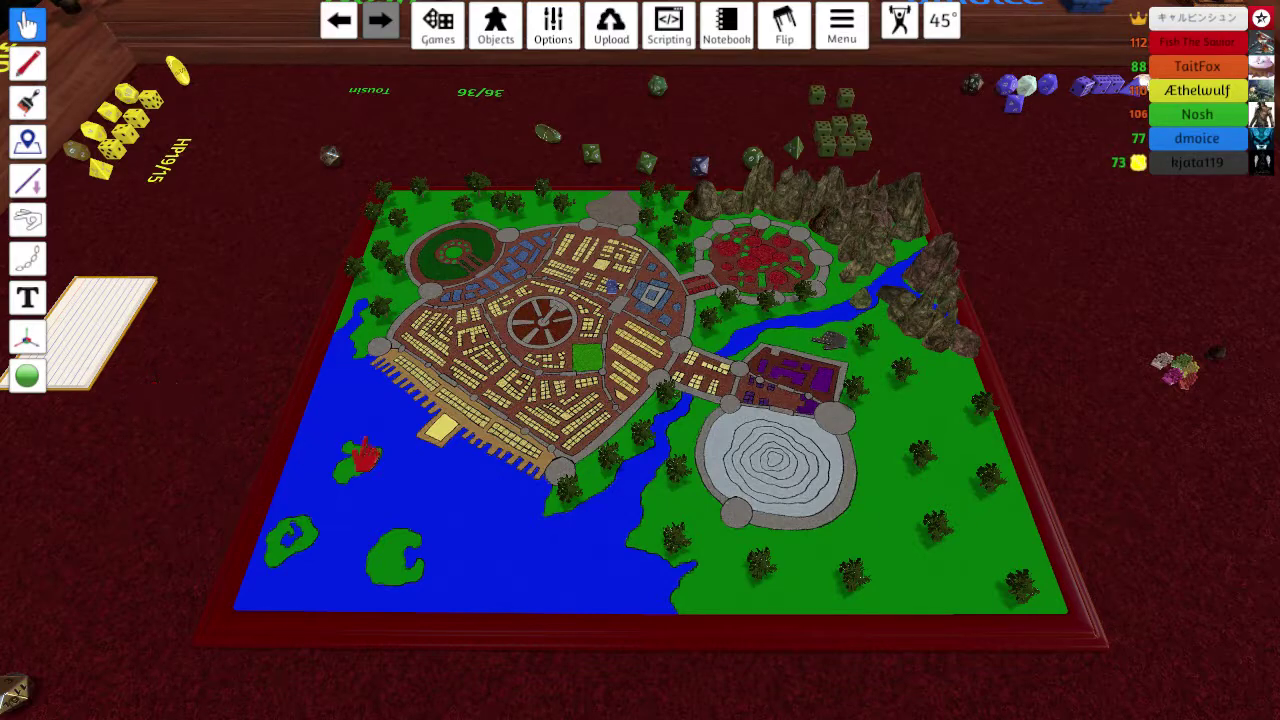
mouse_move(1140, 548)
left_mouse_down()
mouse_move(1100, 500)
mouse_move(1120, 480)
left_mouse_up()
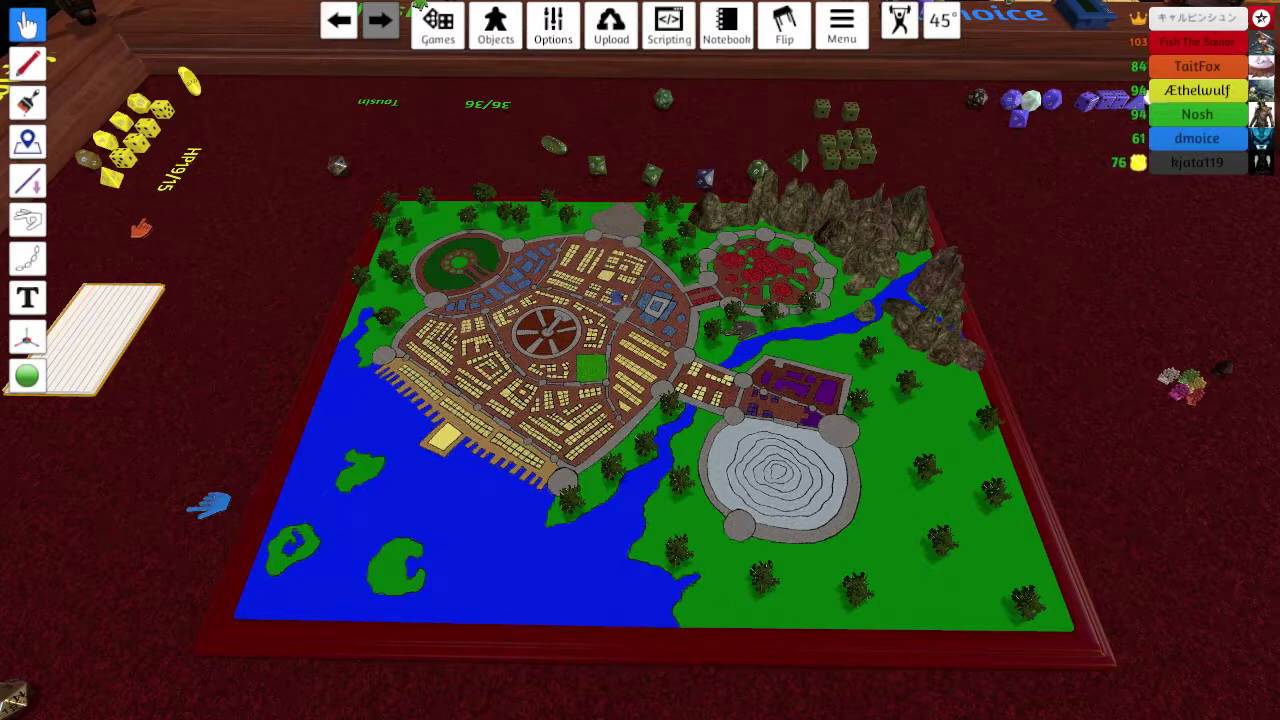
key("s")
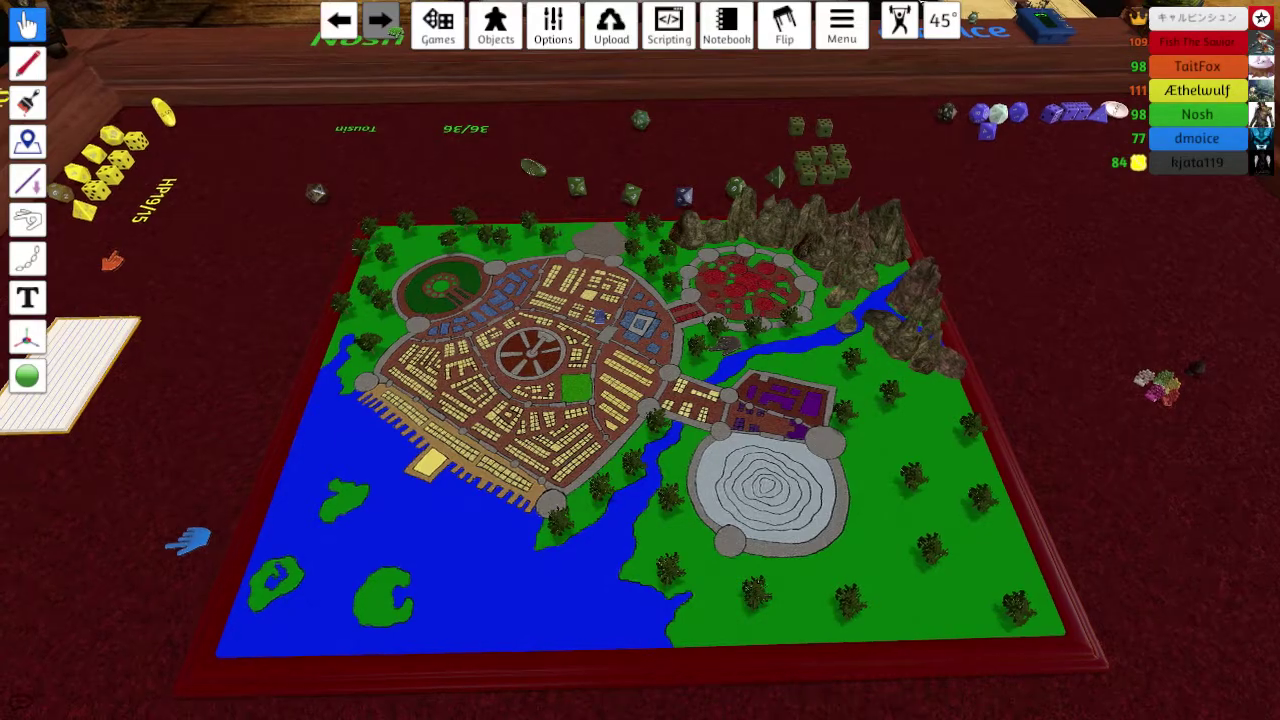
scroll(640, 360, "down", 5)
scroll(640, 360, "down", 5)
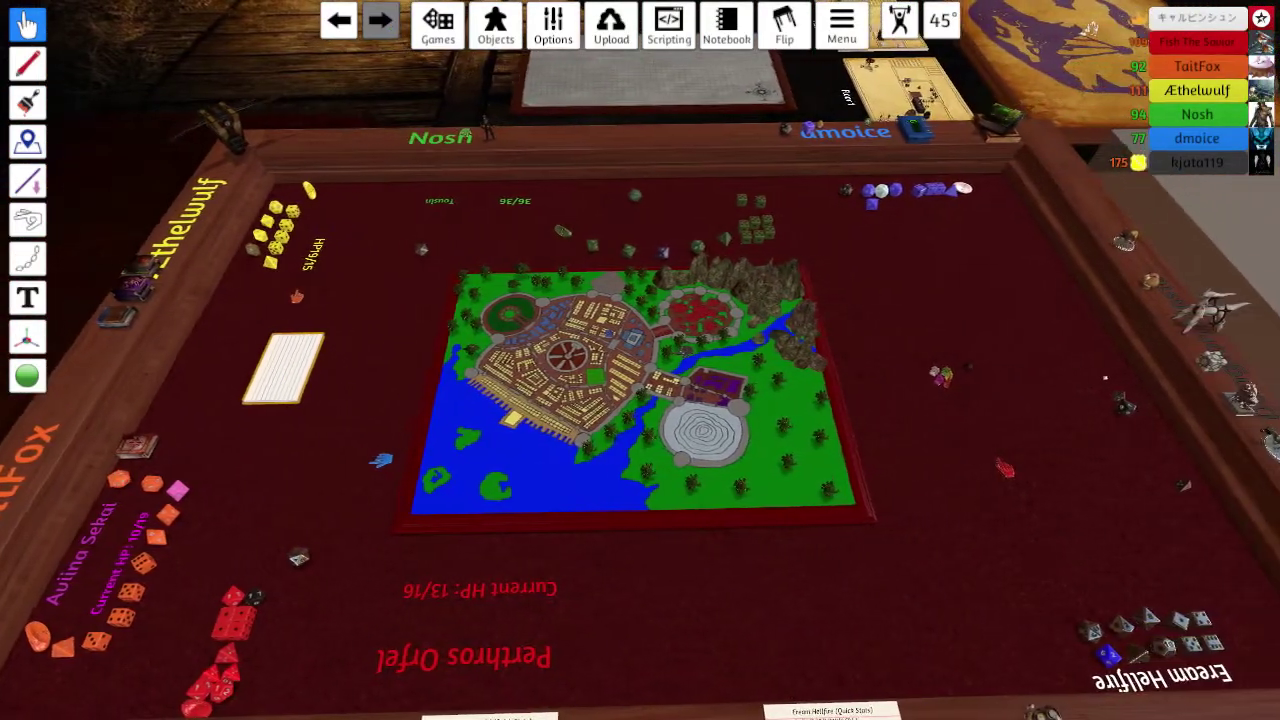
scroll(640, 360, "down", 5)
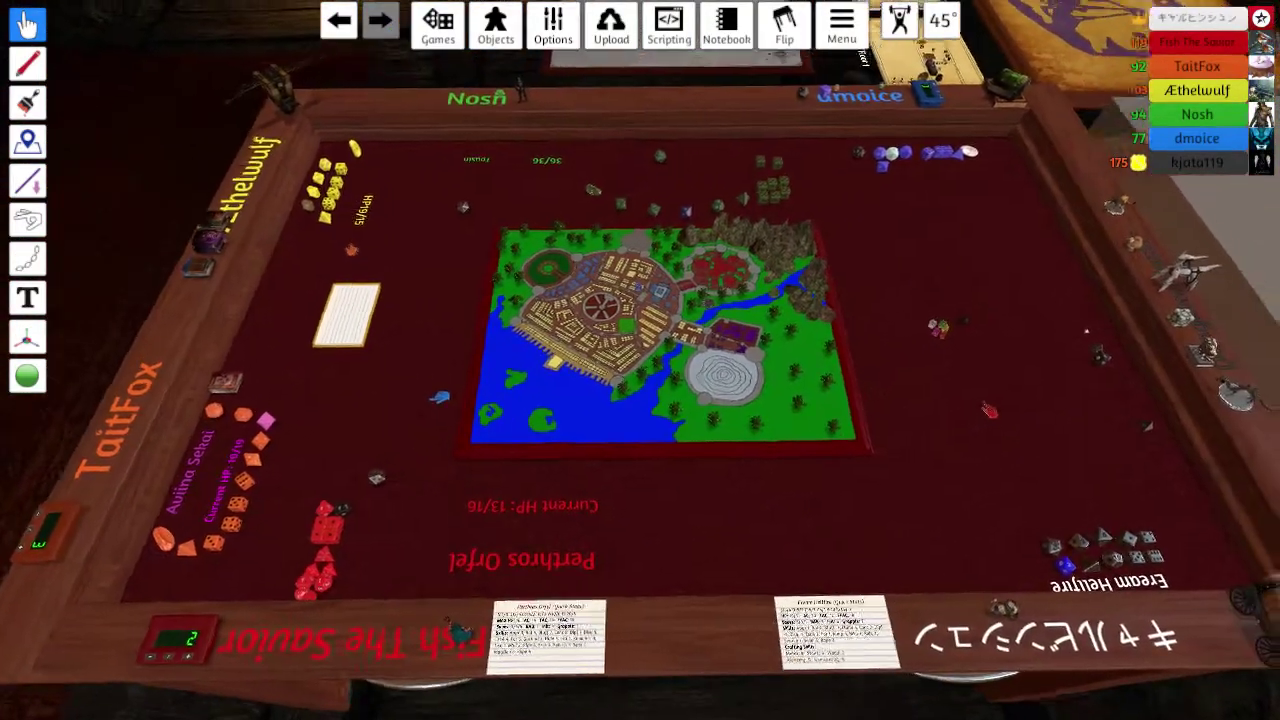
scroll(640, 360, "down", 5)
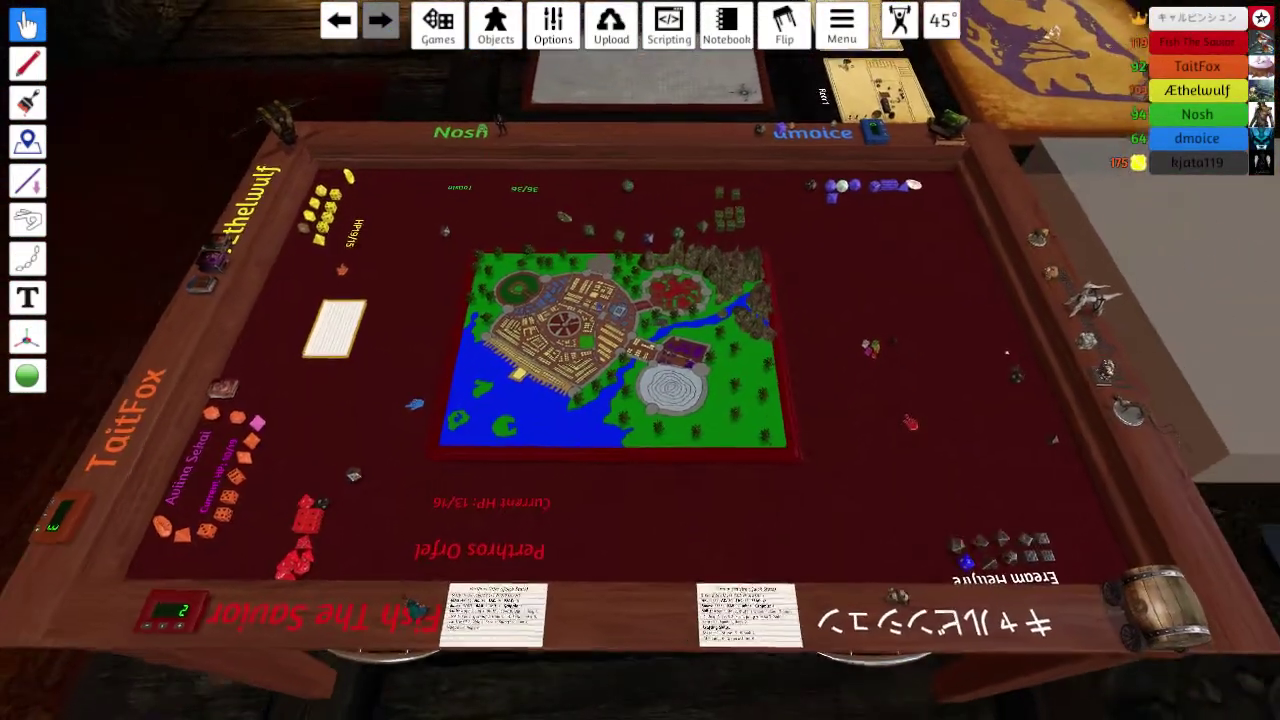
scroll(640, 360, "down", 3)
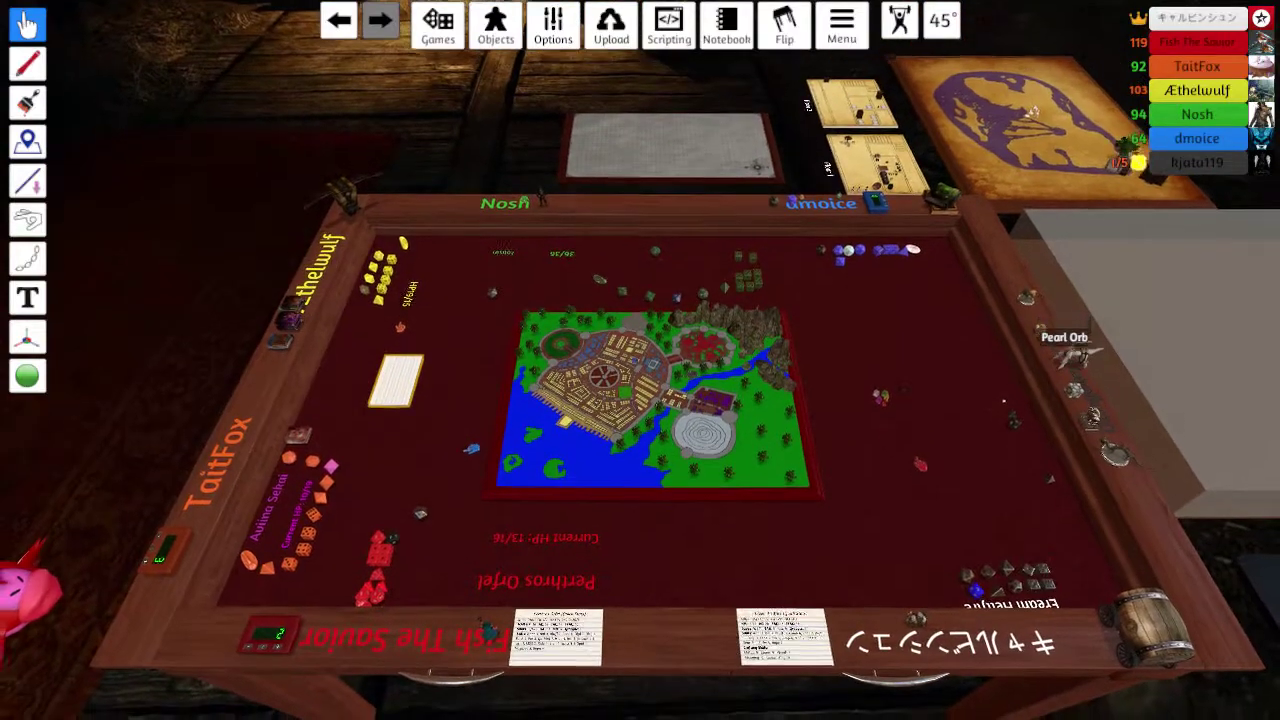
scroll(1080, 350, "up", 2)
scroll(1080, 350, "up", 2)
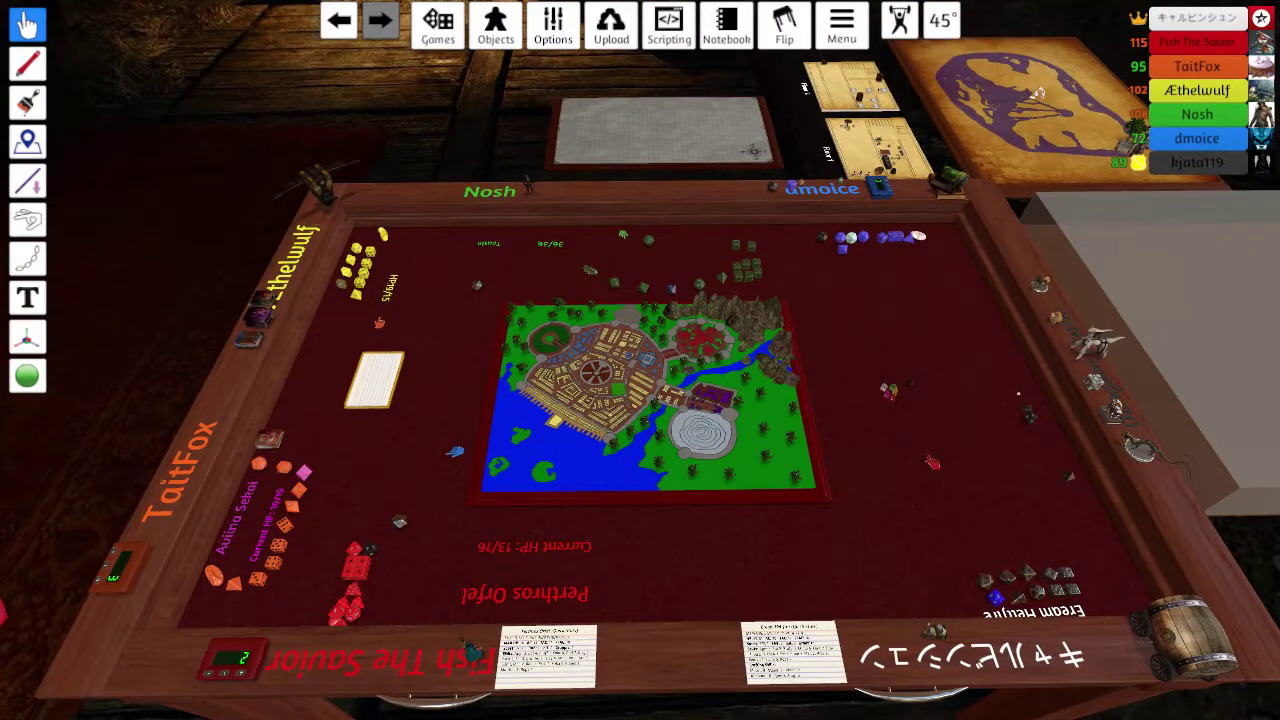
scroll(640, 360, "up", 2)
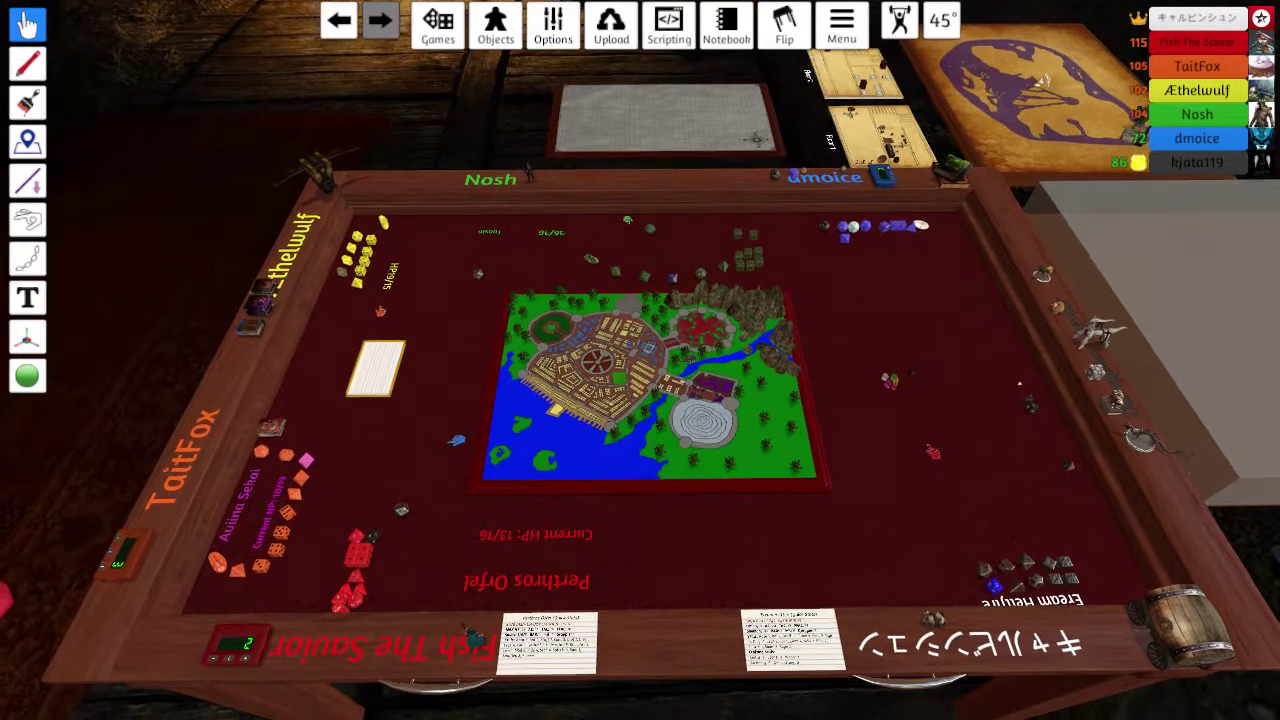
scroll(640, 360, "up", 1)
scroll(640, 360, "down", 1)
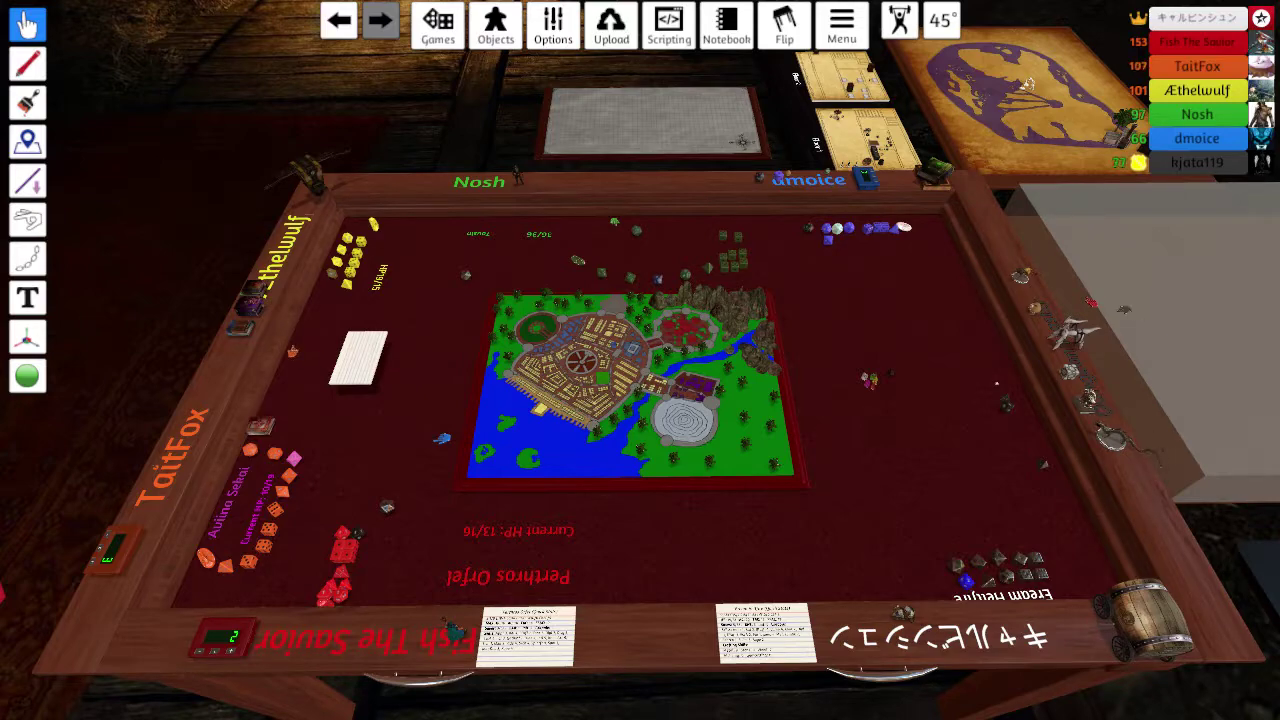
scroll(640, 360, "down", 3)
scroll(640, 360, "up", 3)
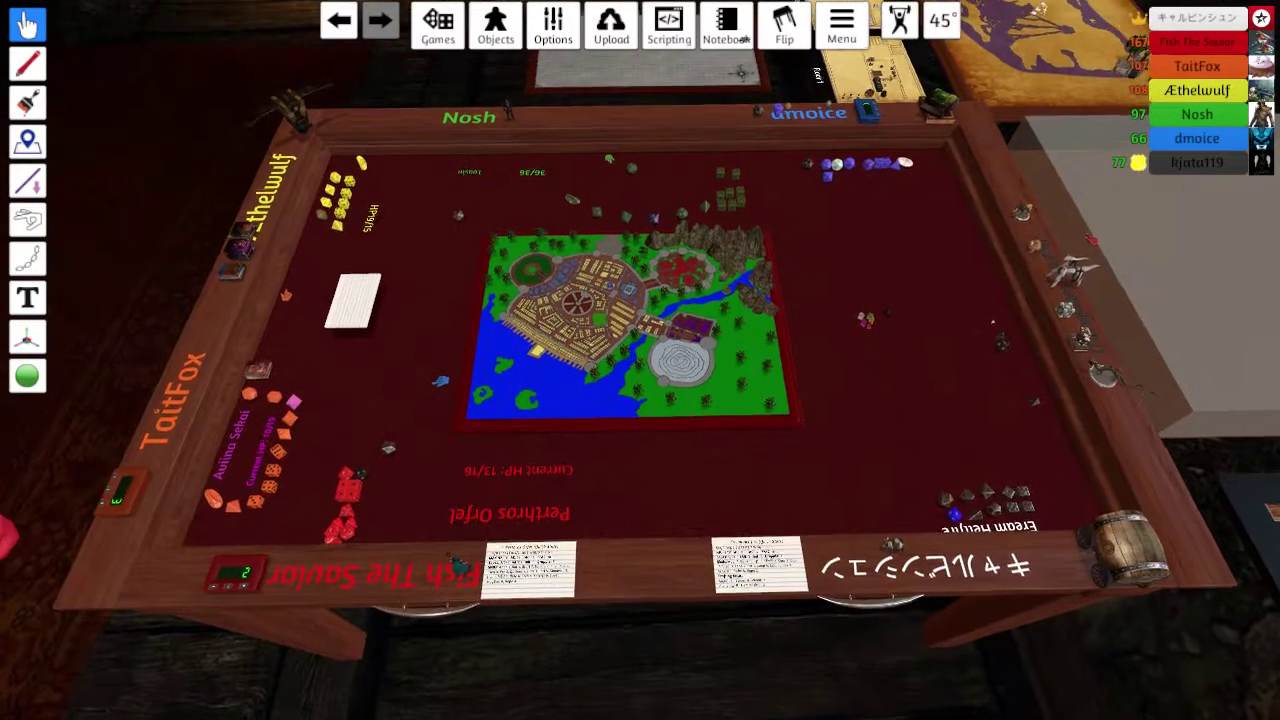
key("a")
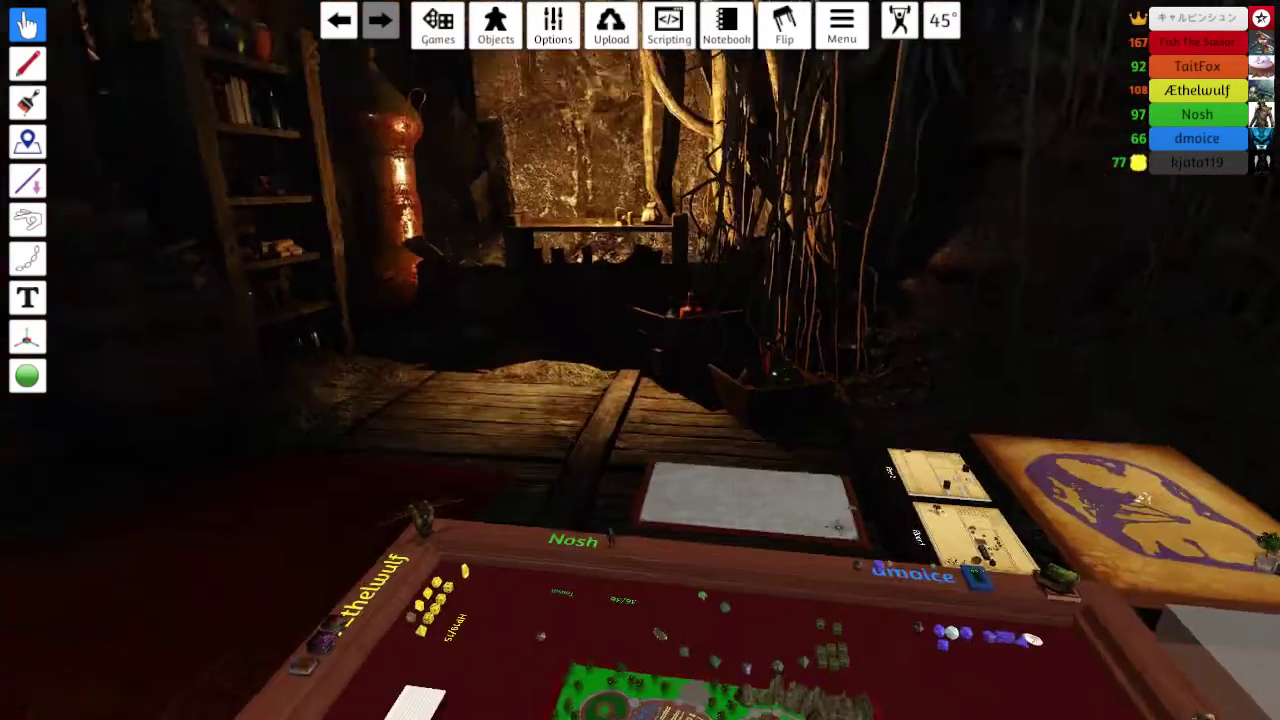
key("d")
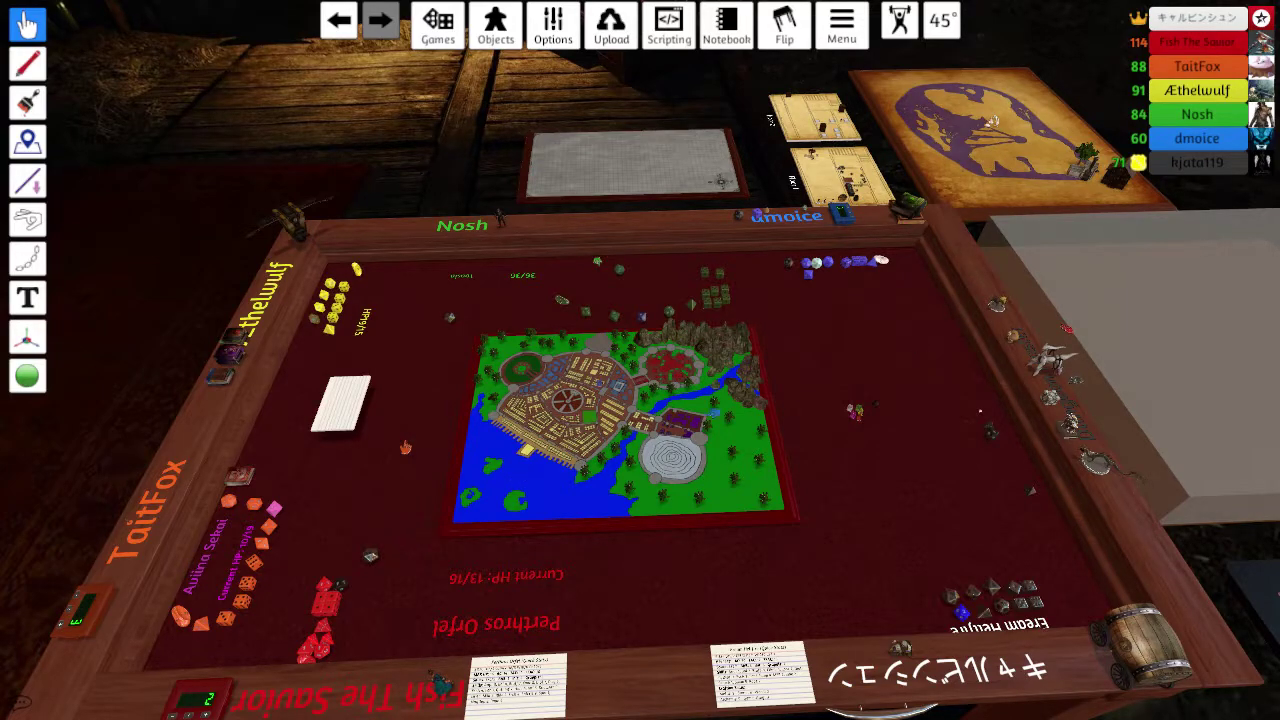
scroll(640, 400, "up", 5)
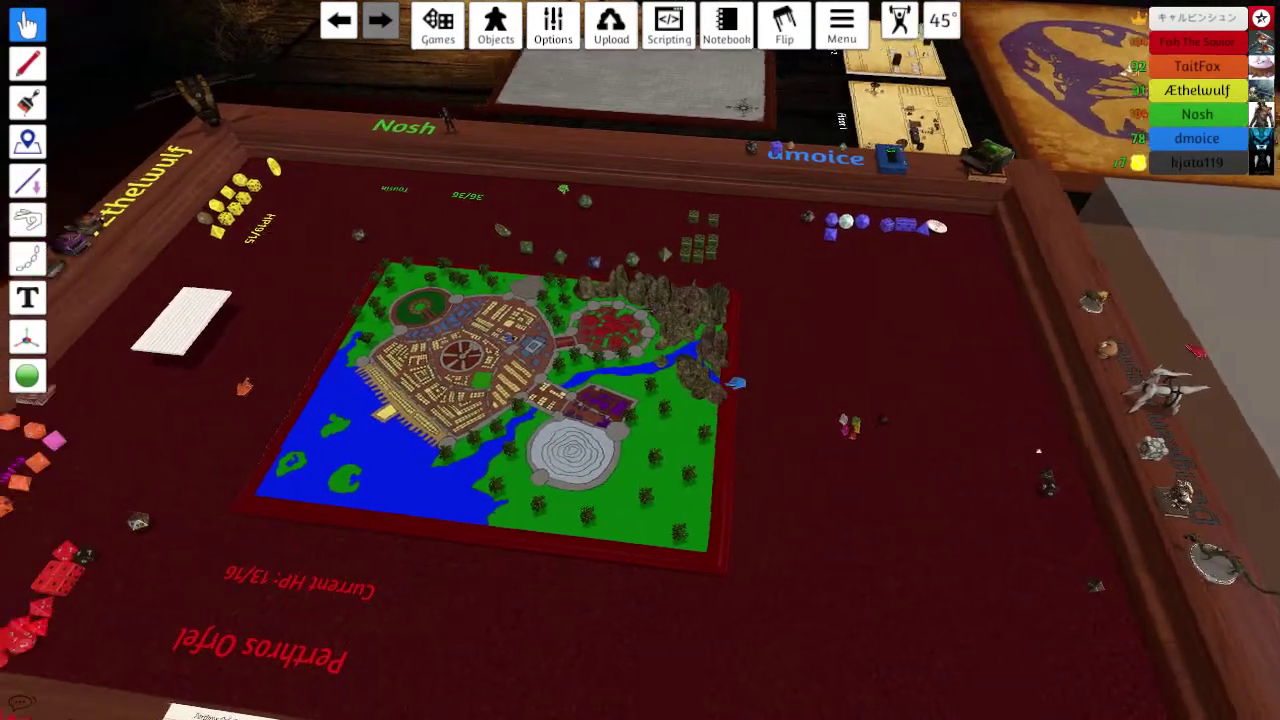
scroll(640, 400, "down", 5)
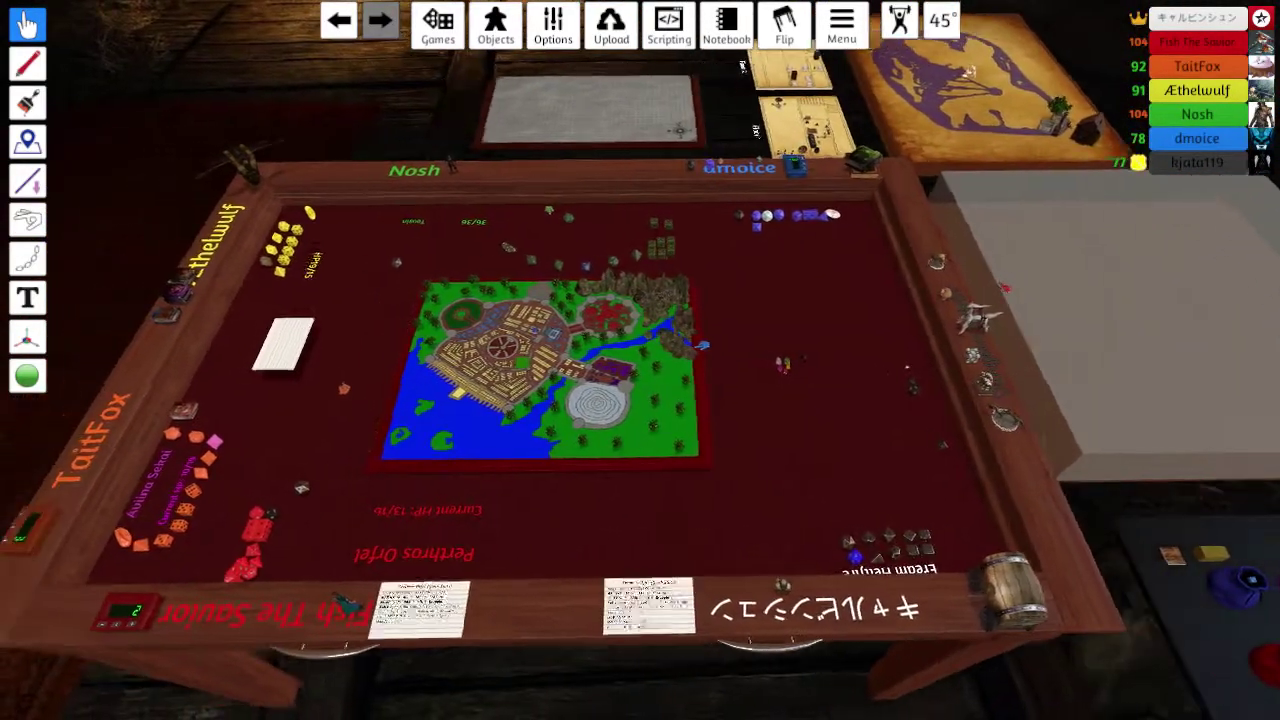
scroll(640, 400, "up", 4)
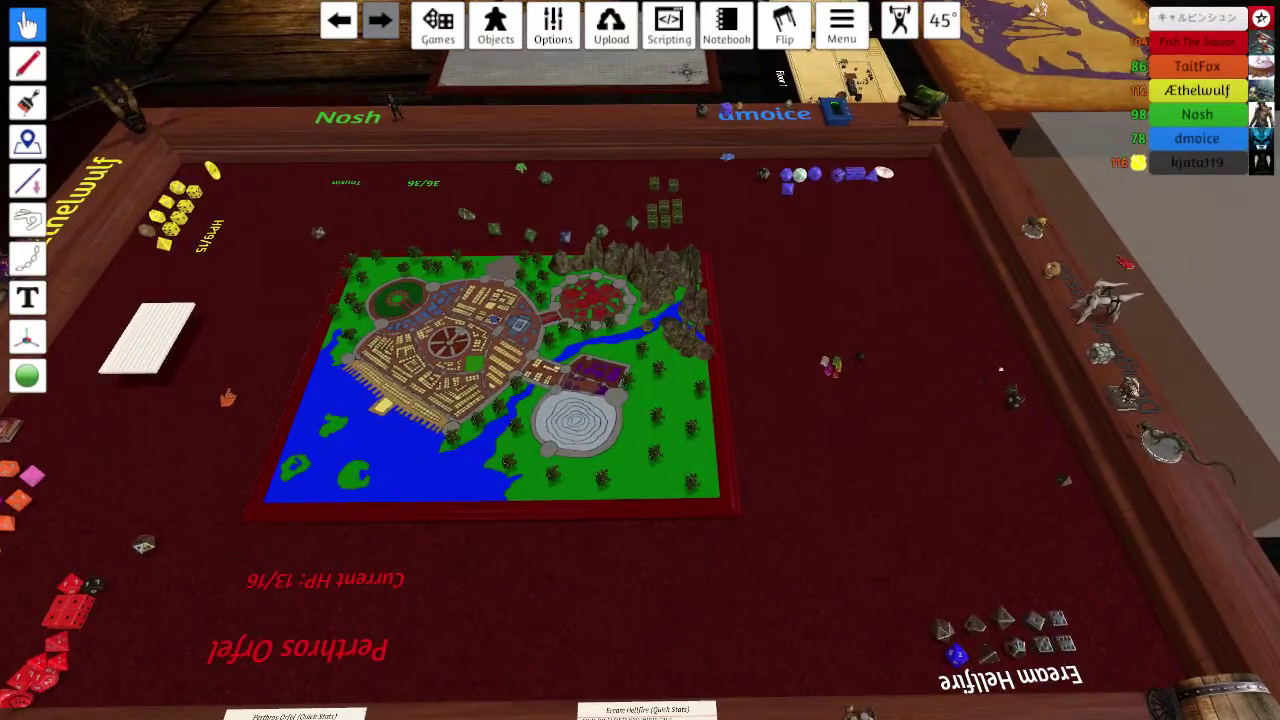
scroll(640, 400, "down", 5)
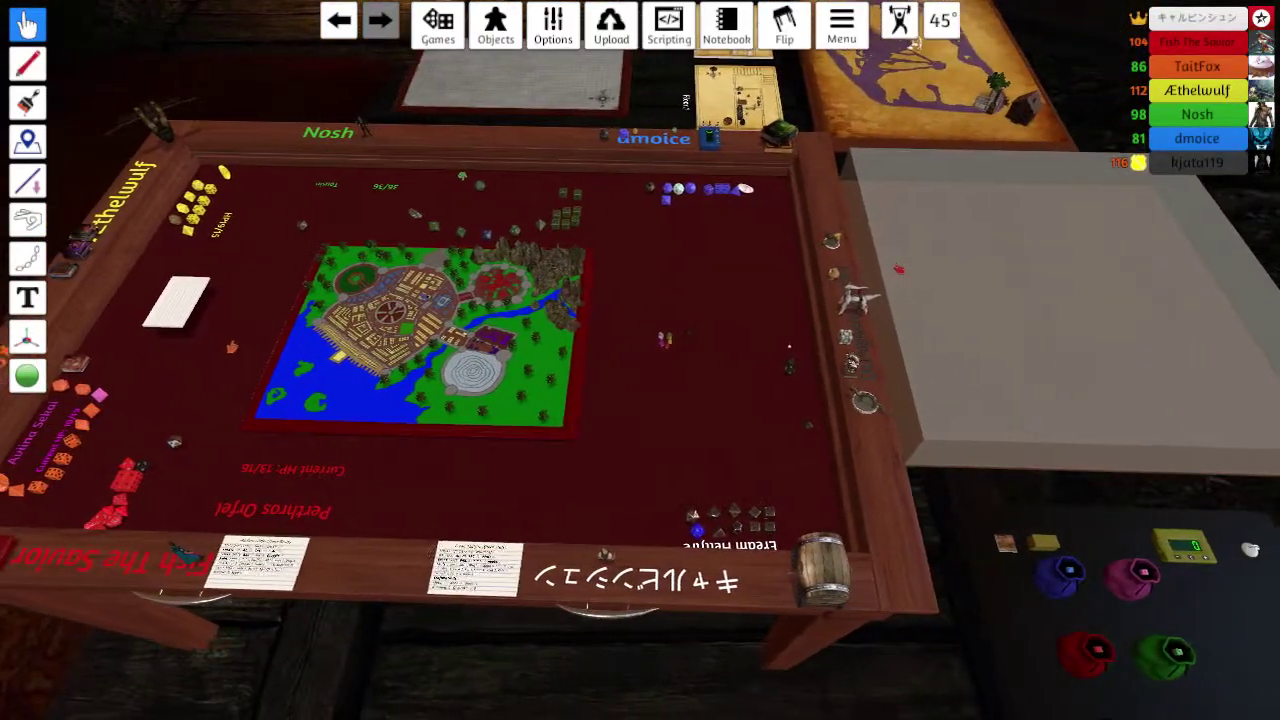
scroll(640, 400, "up", 5)
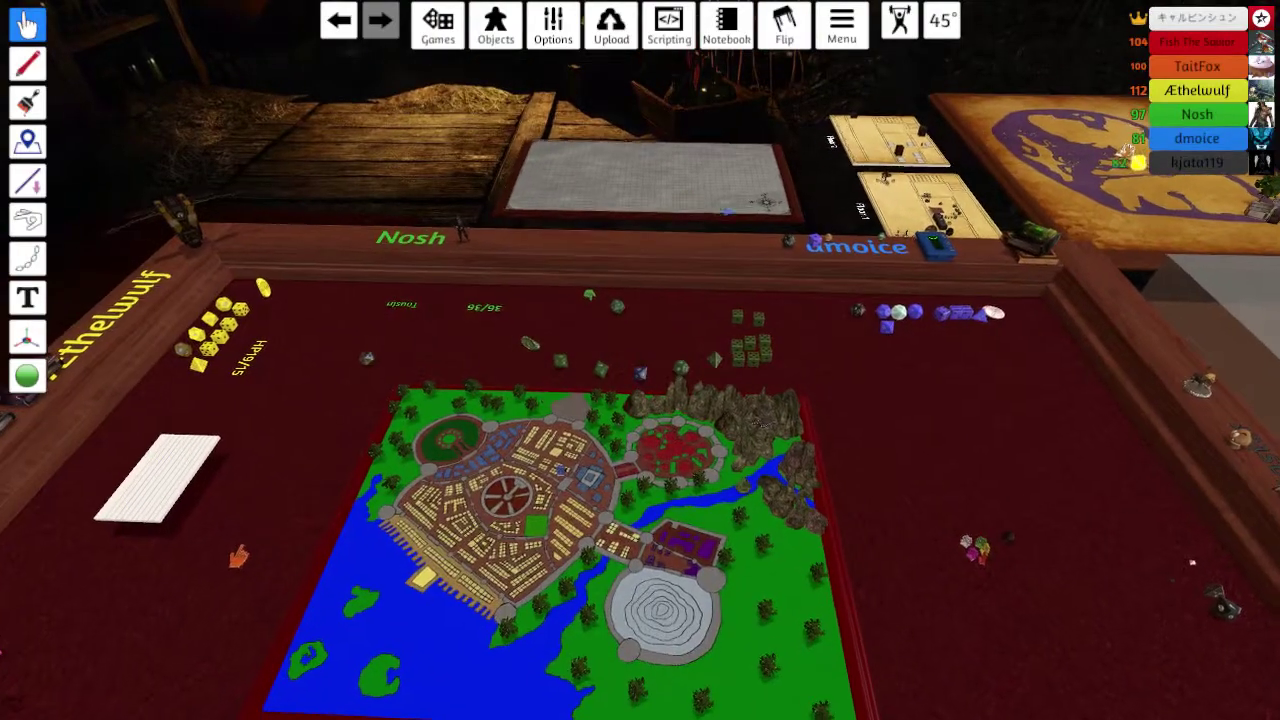
scroll(640, 400, "down", 5)
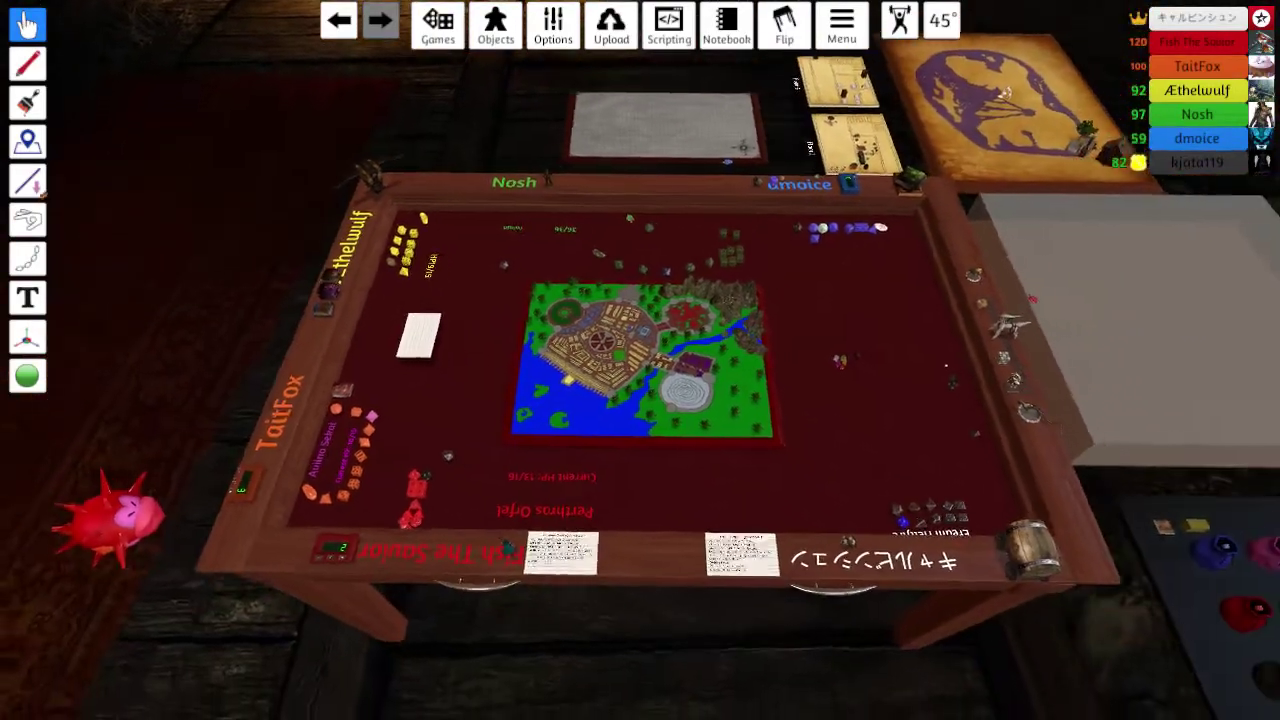
scroll(640, 400, "up", 5)
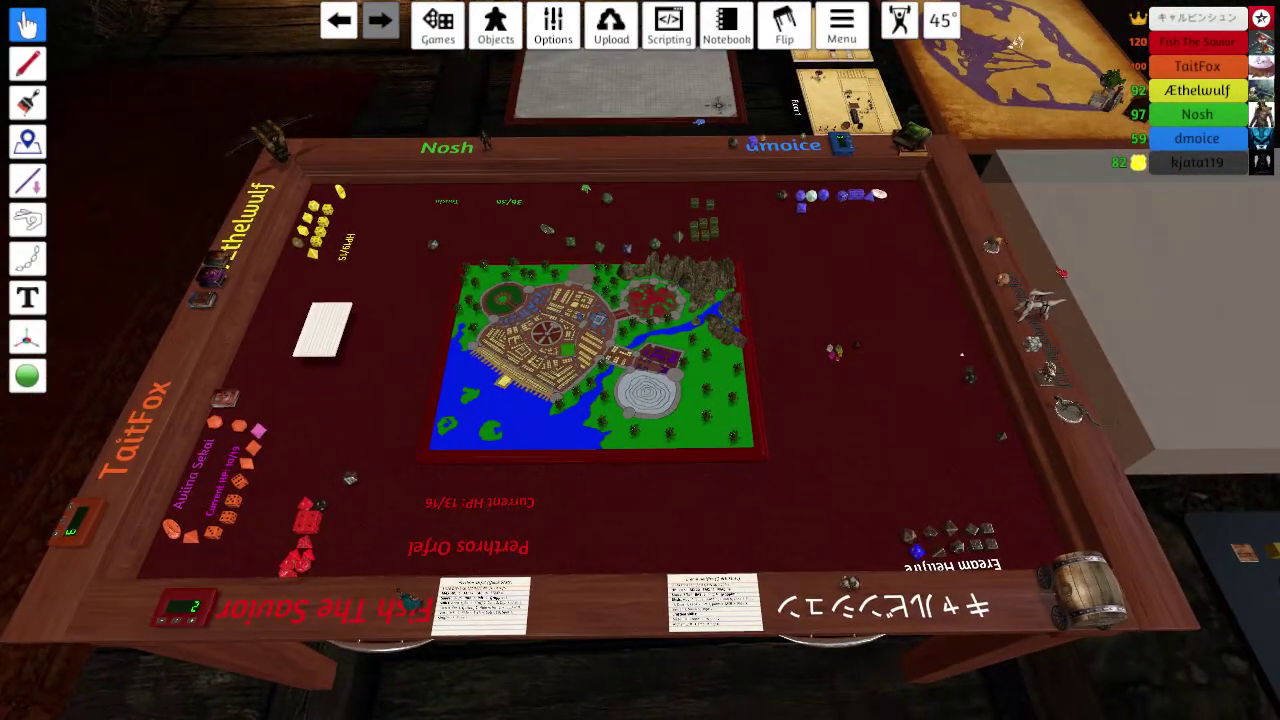
scroll(640, 400, "up", 5)
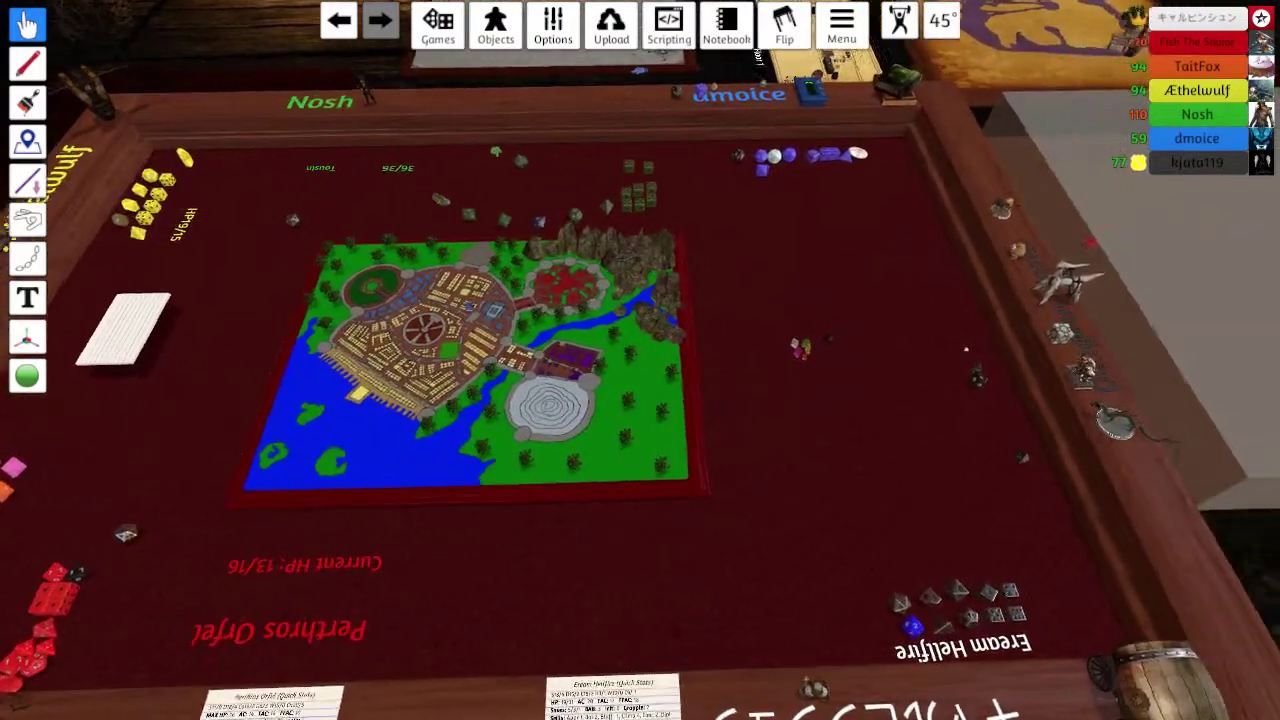
scroll(640, 400, "down", 5)
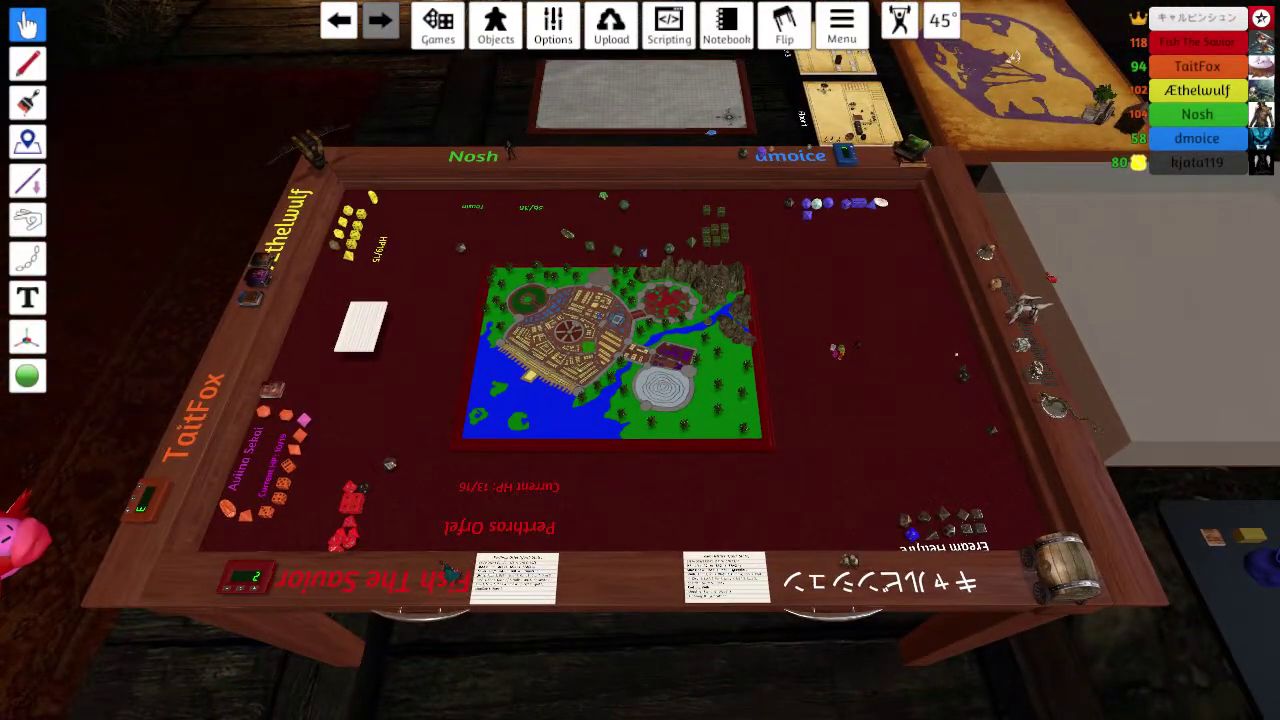
scroll(640, 400, "up", 3)
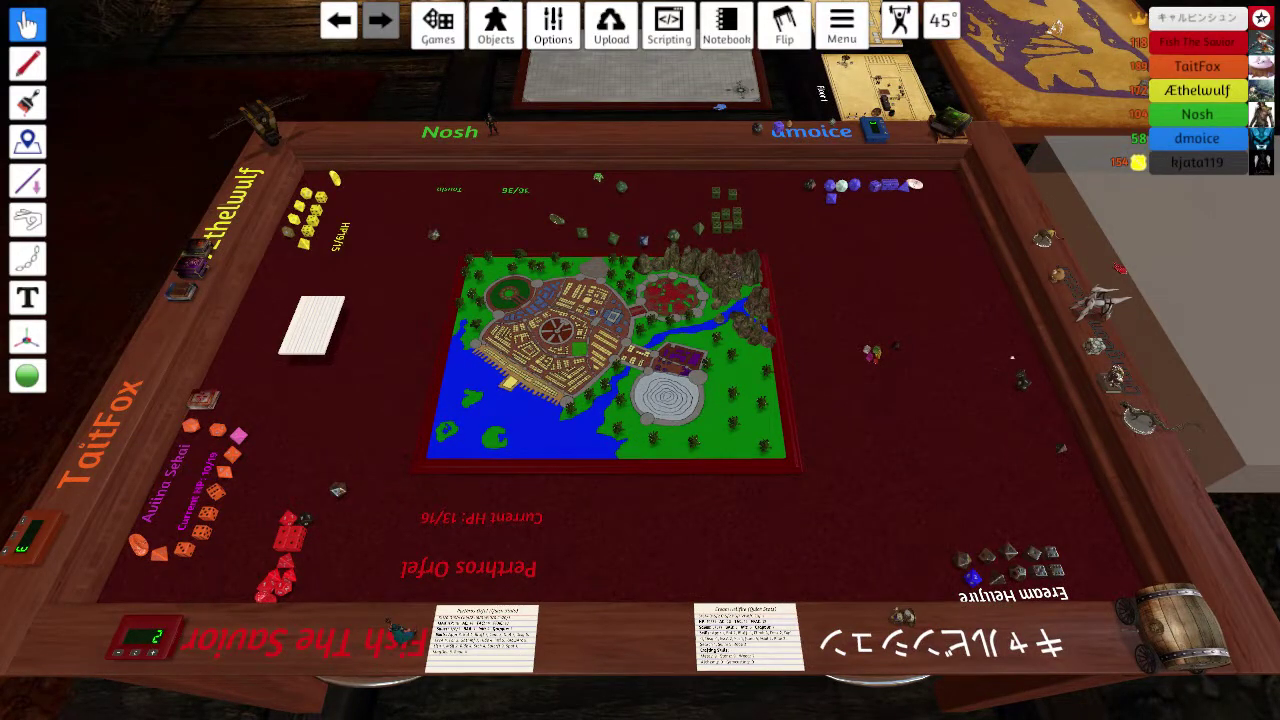
scroll(640, 400, "down", 2)
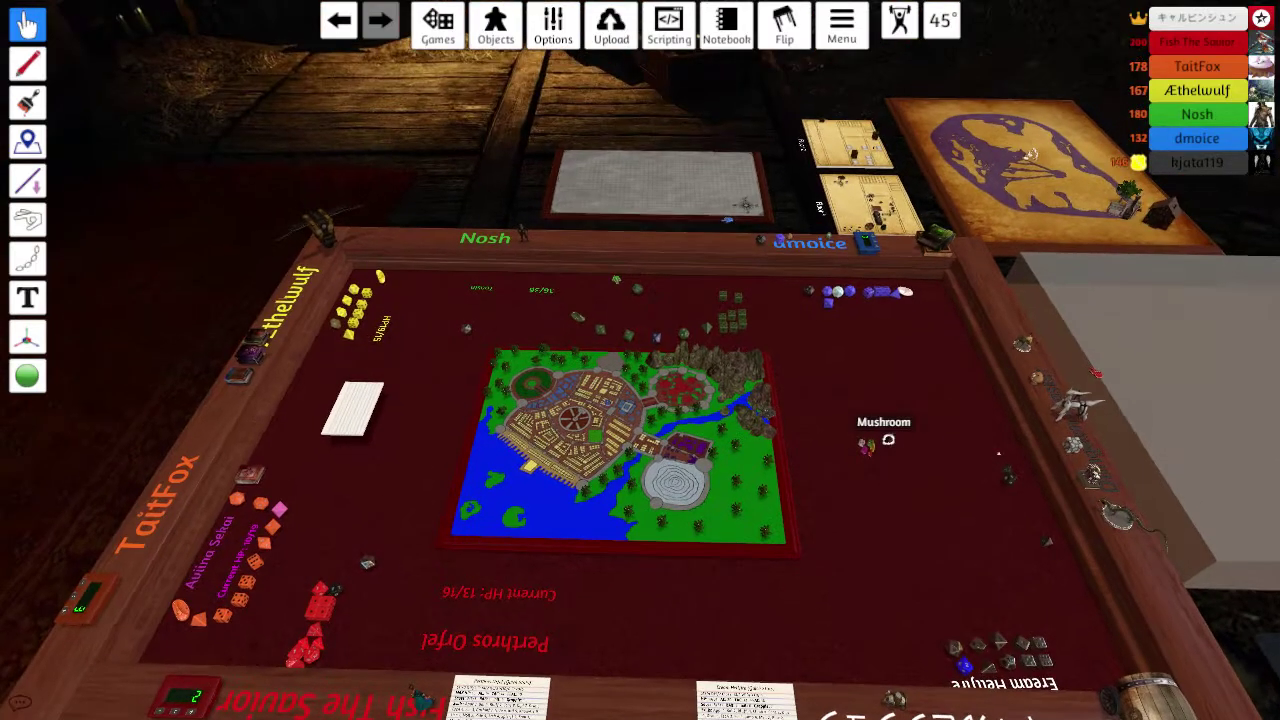
left_click_drag(640, 400, 660, 380)
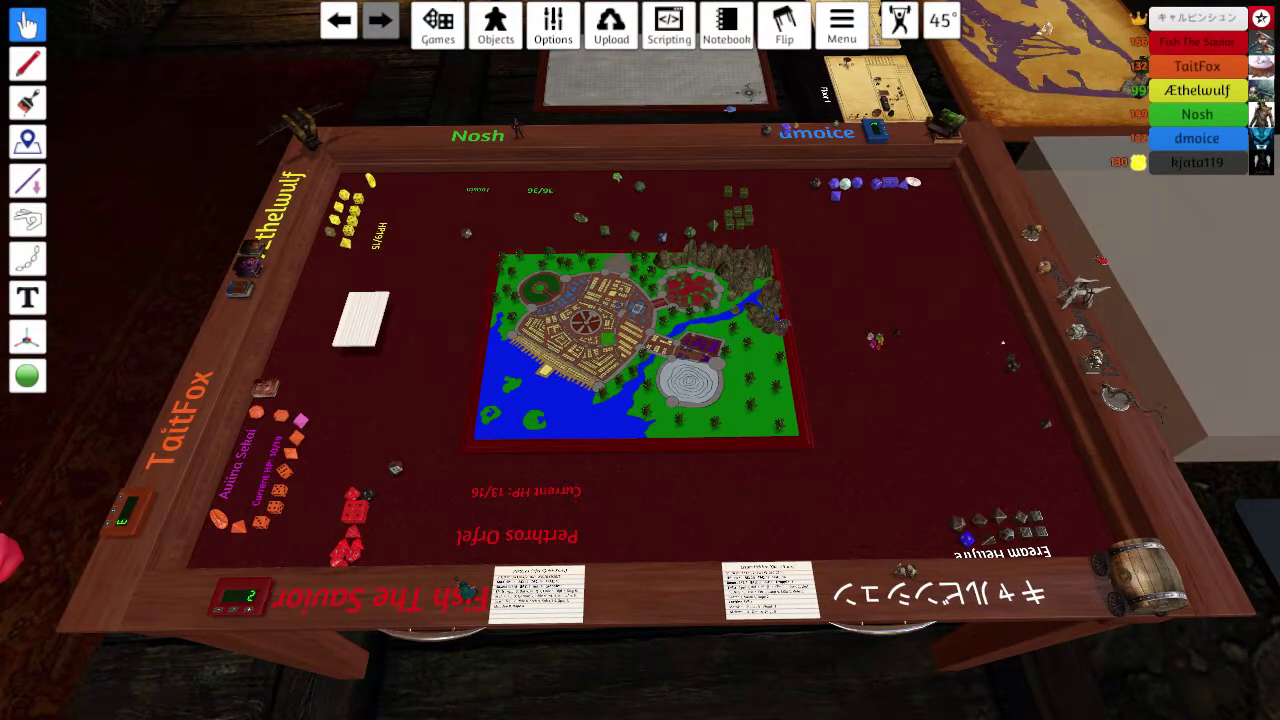
scroll(640, 350, "up", 5)
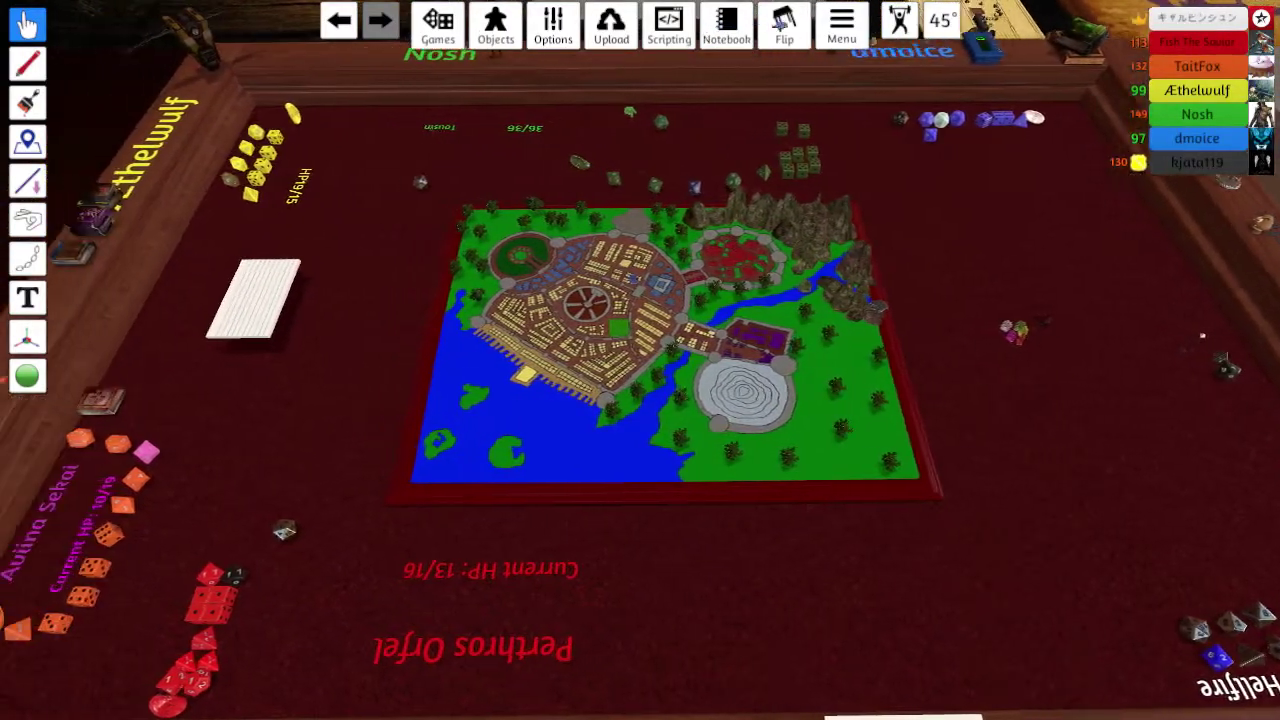
scroll(640, 350, "down", 6)
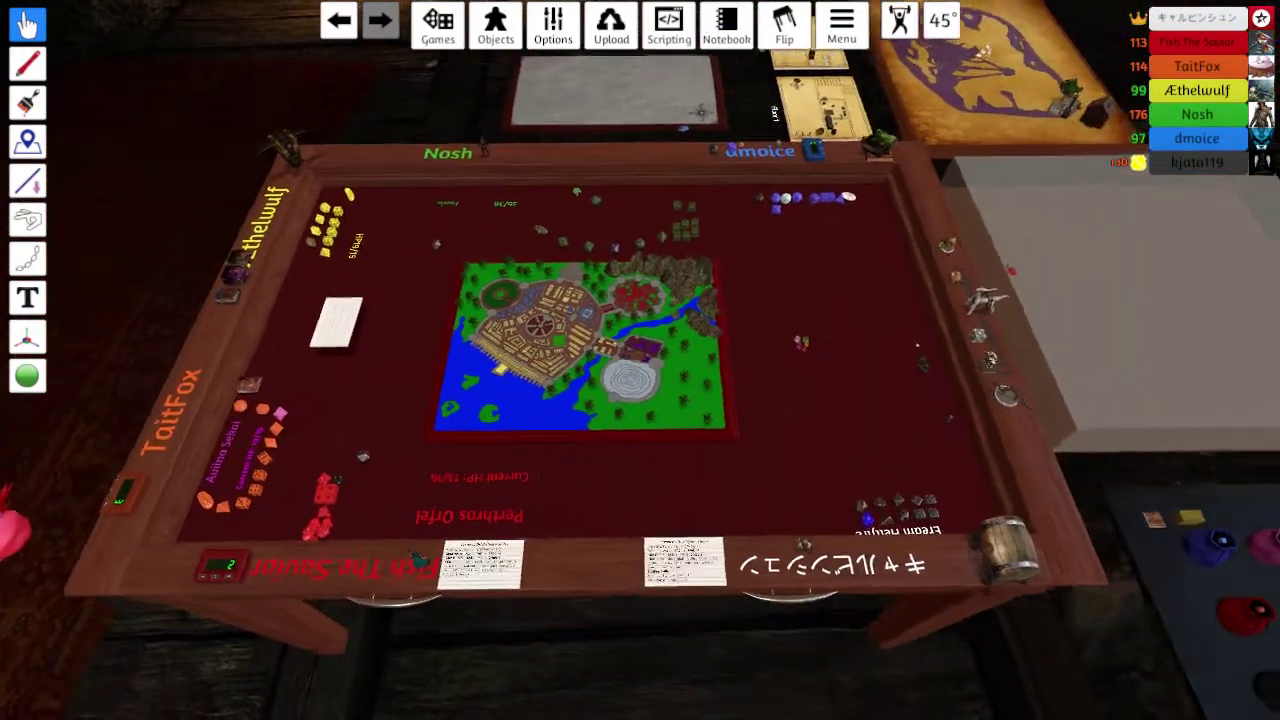
scroll(640, 350, "up", 5)
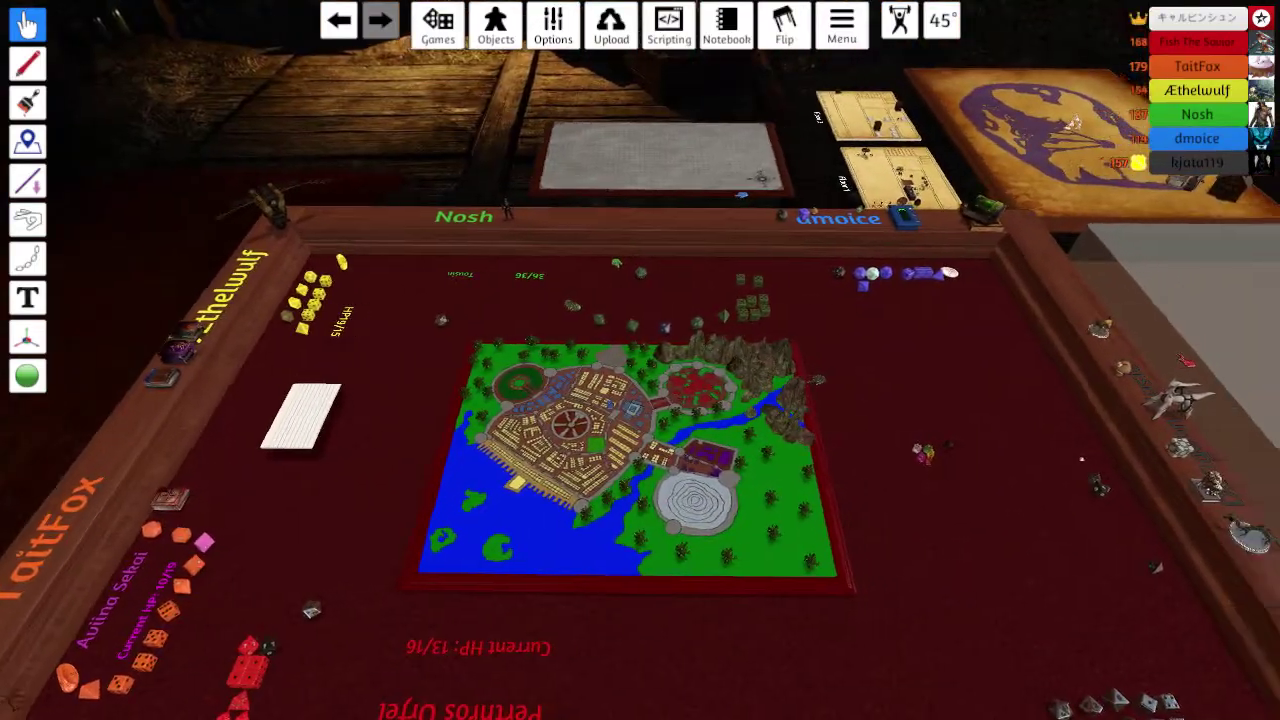
scroll(640, 350, "down", 5)
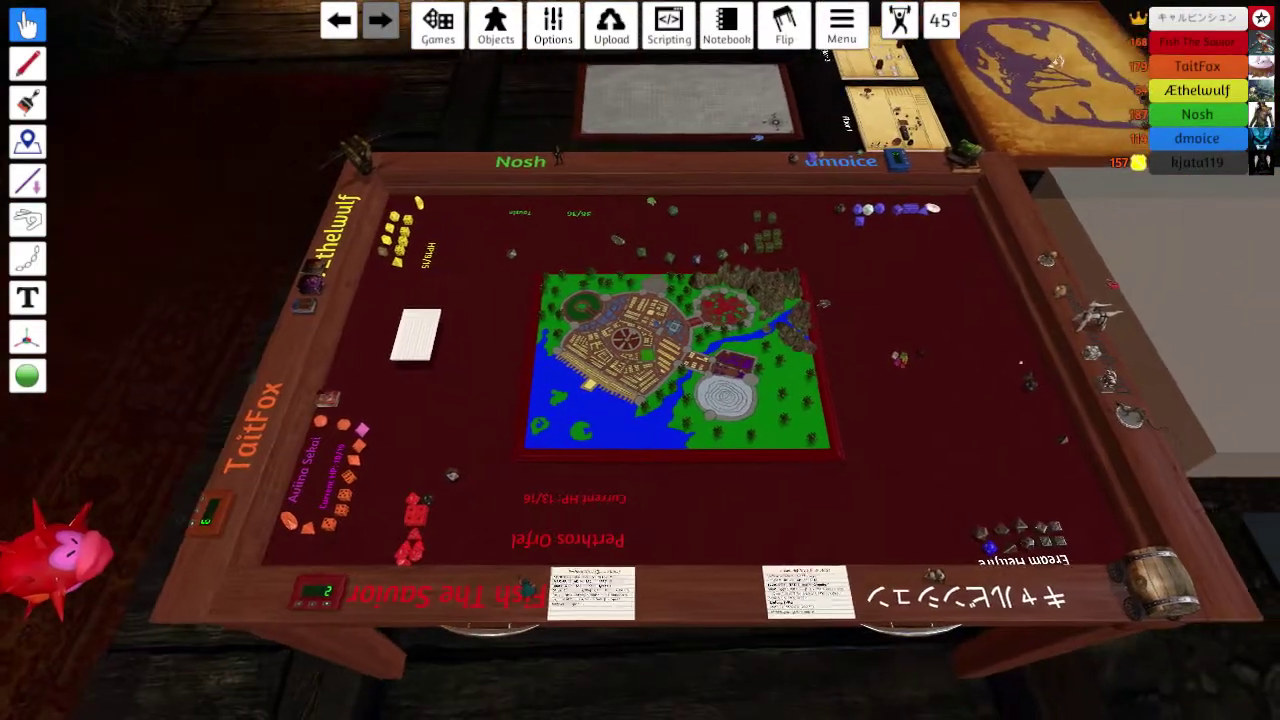
scroll(640, 350, "up", 3)
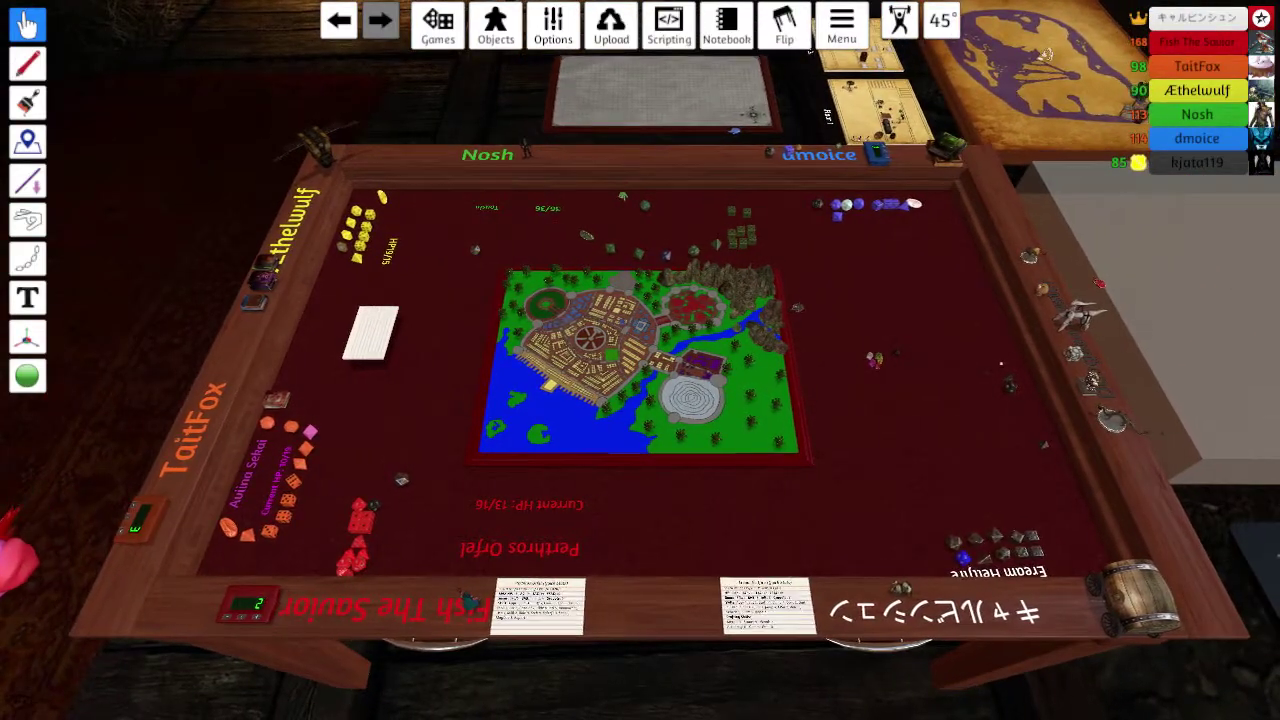
scroll(640, 350, "up", 2)
scroll(640, 350, "up", 3)
scroll(640, 350, "down", 5)
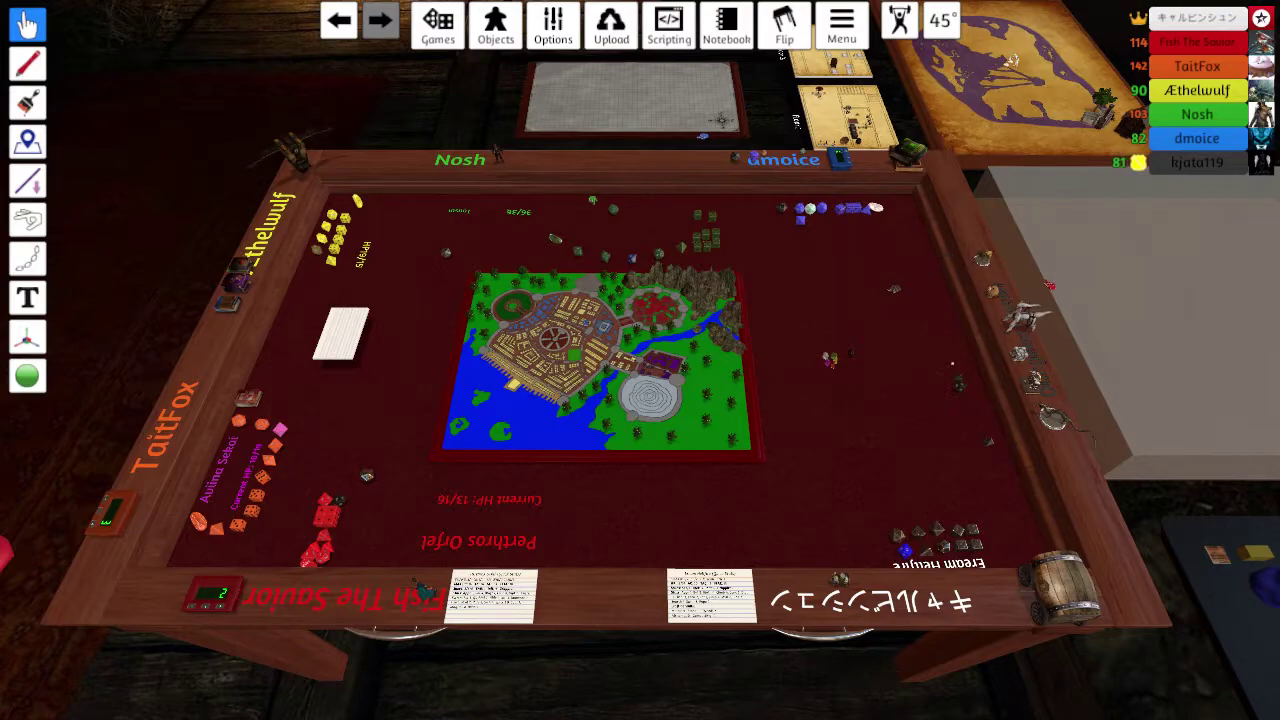
Step: Switch the room background from the dark cave to Museum
right_click(640, 360)
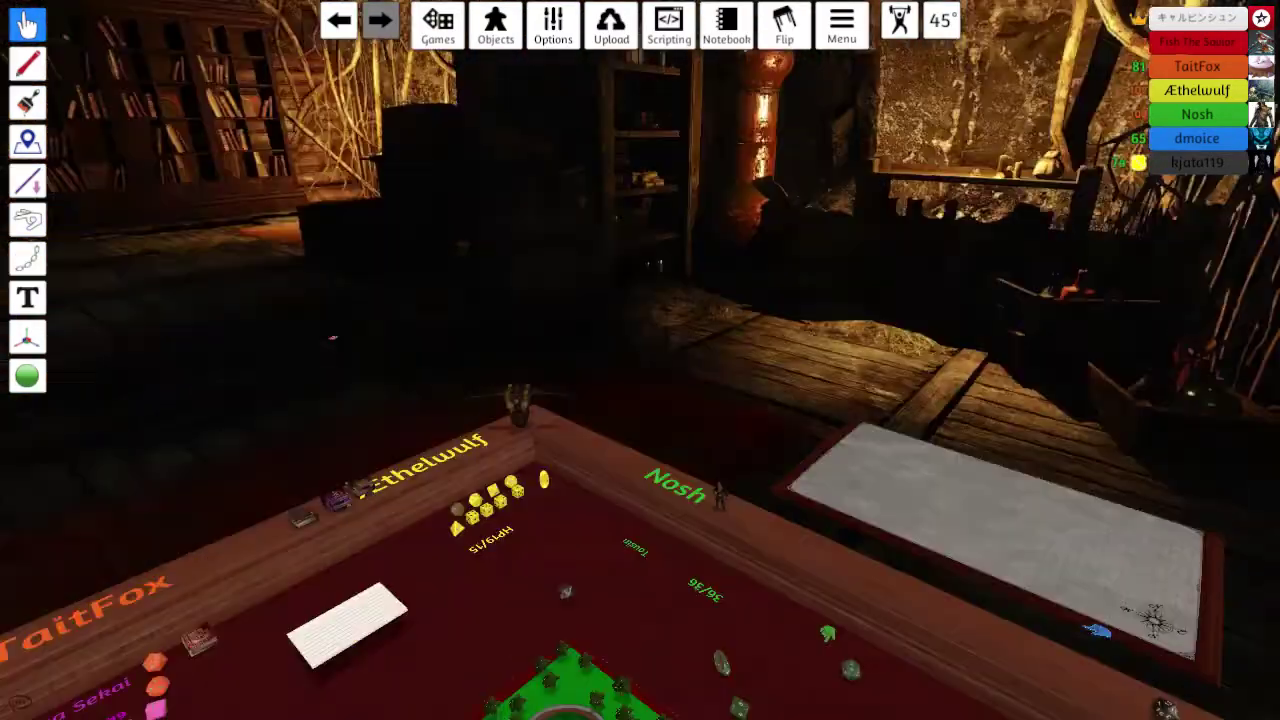
scroll(640, 400, "down", 5)
left_click(495, 24)
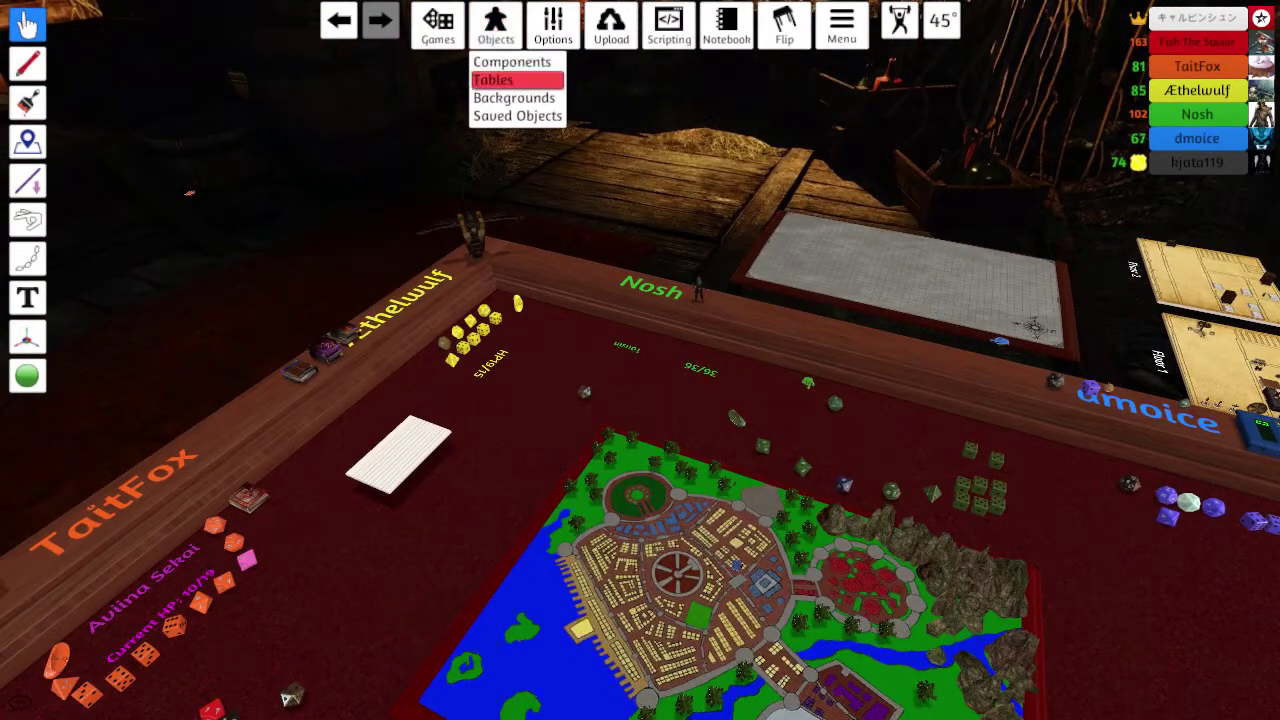
left_click(514, 97)
left_click(640, 375)
Step: Orbit and pull back to look down over the table and city map
left_click_drag(640, 360, 700, 500)
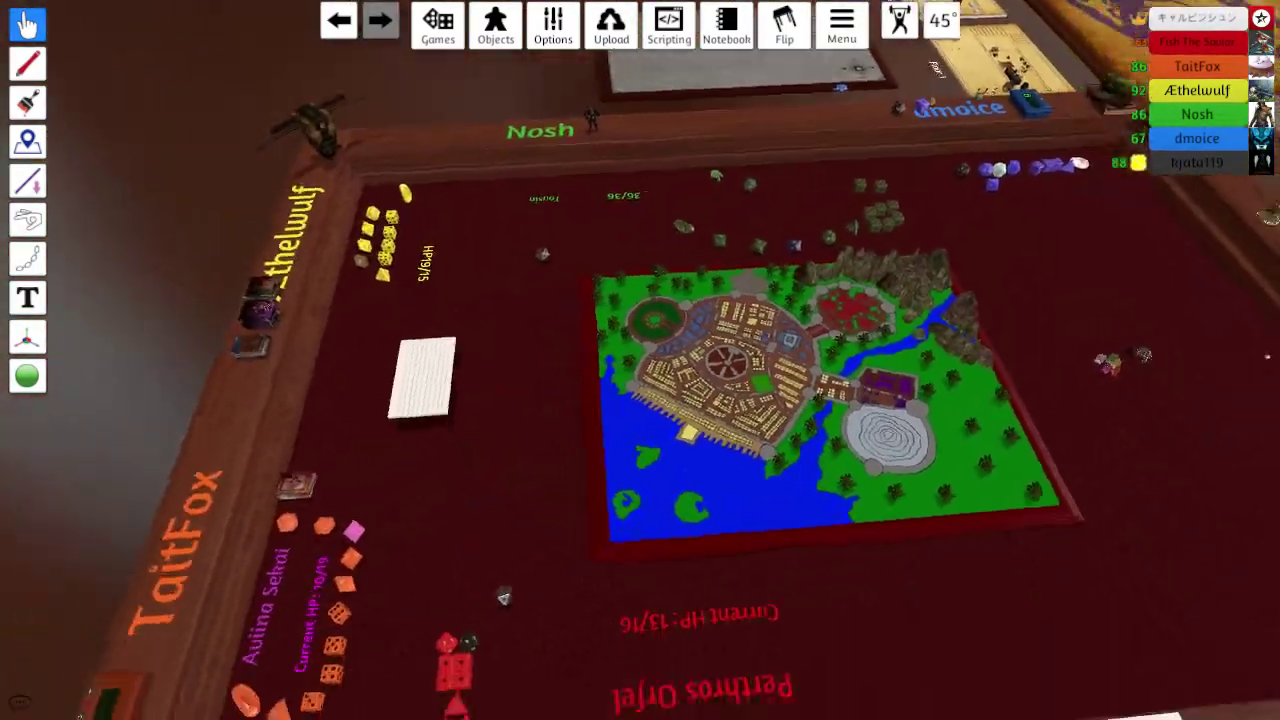
scroll(640, 360, "down", 4)
mouse_move(640, 360)
left_mouse_down()
mouse_move(700, 380)
mouse_move(618, 356)
mouse_move(652, 364)
left_mouse_up()
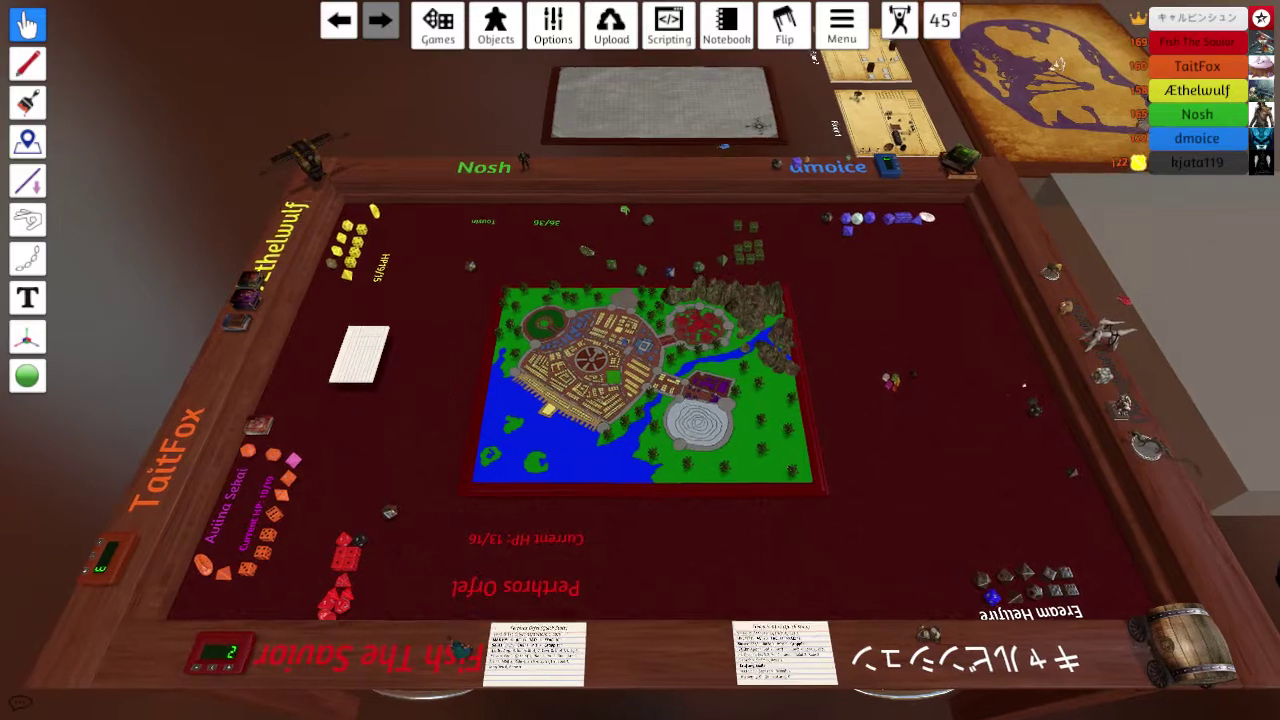
left_click_drag(640, 360, 630, 356)
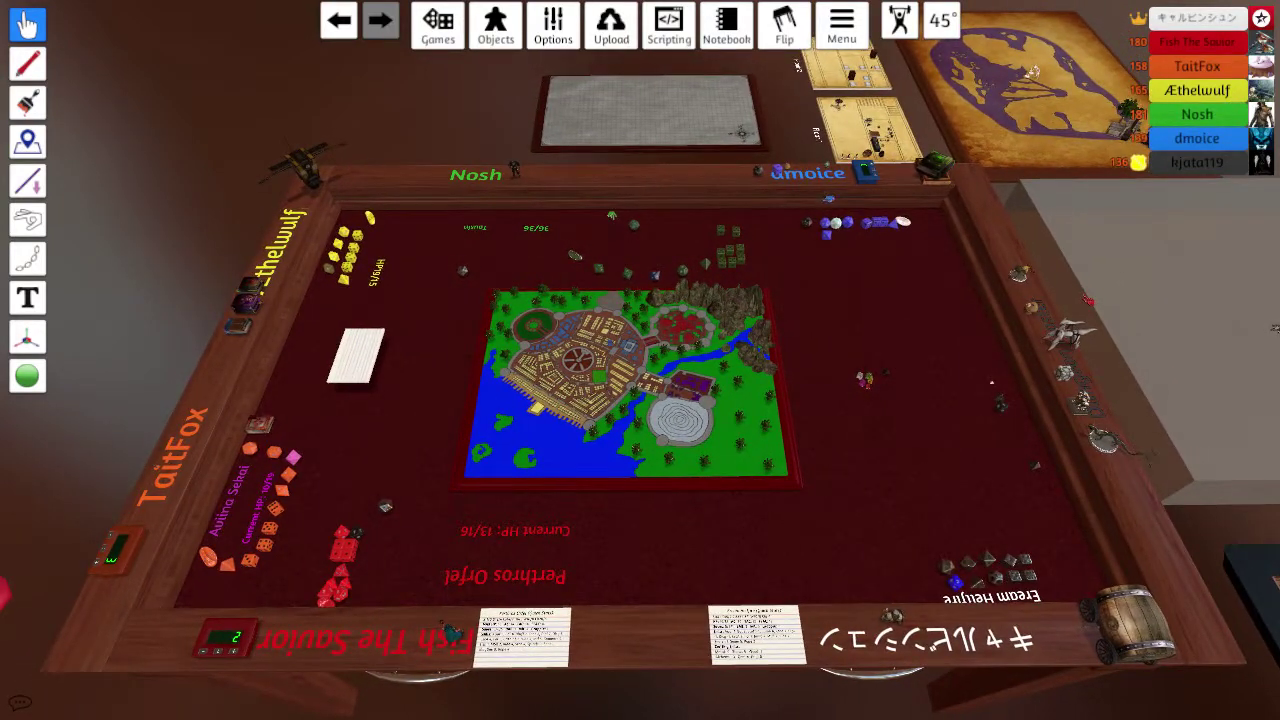
mouse_move(640, 360)
left_mouse_down()
mouse_move(628, 360)
mouse_move(655, 360)
left_mouse_up()
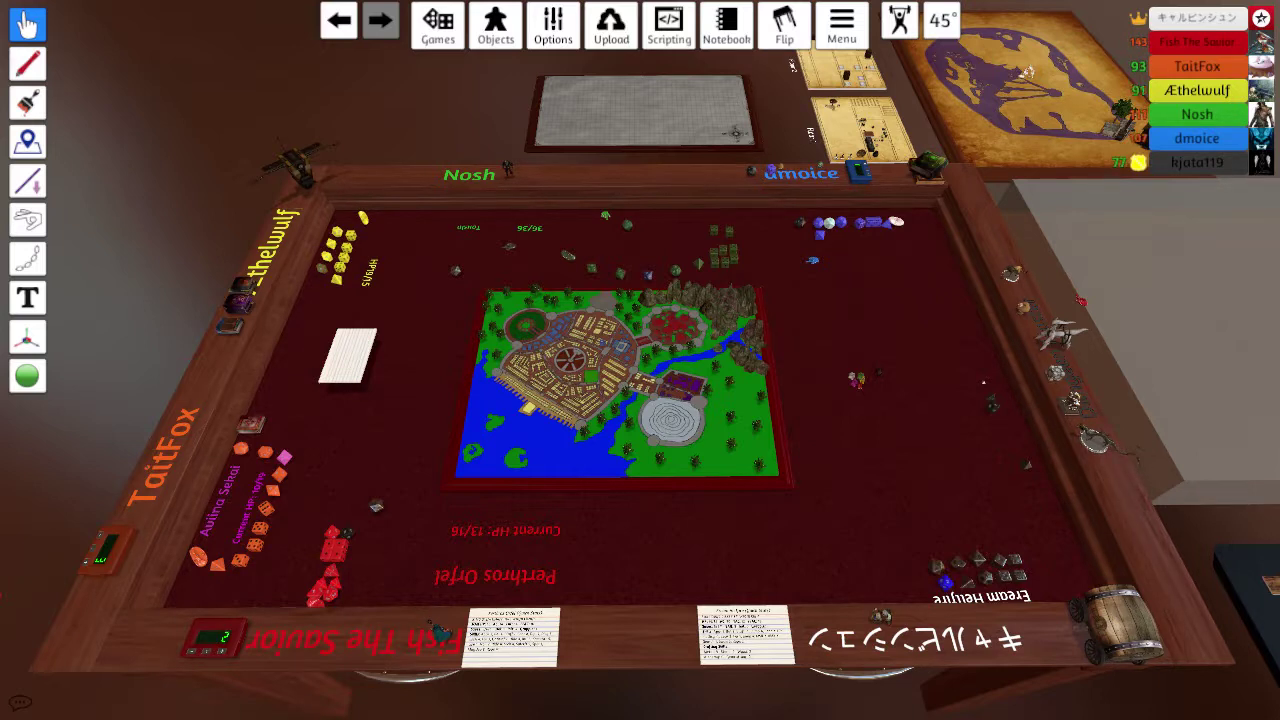
scroll(640, 360, "down", 1)
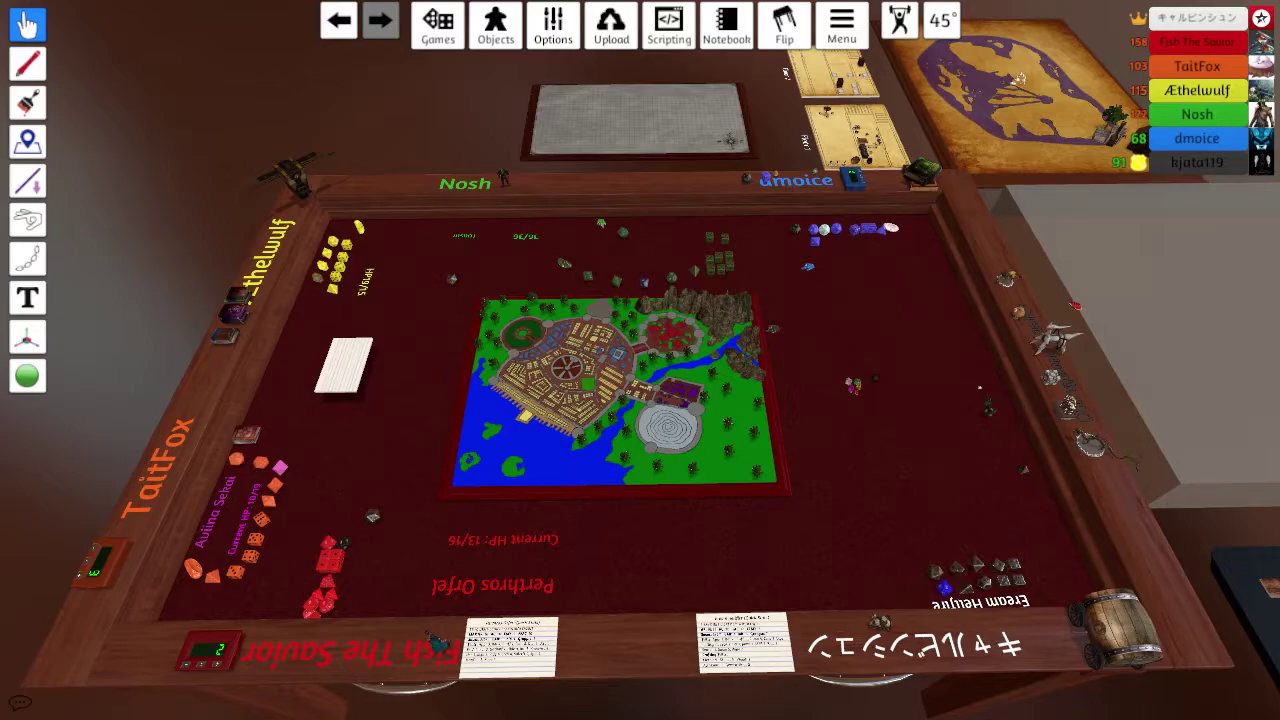
right_click(640, 400)
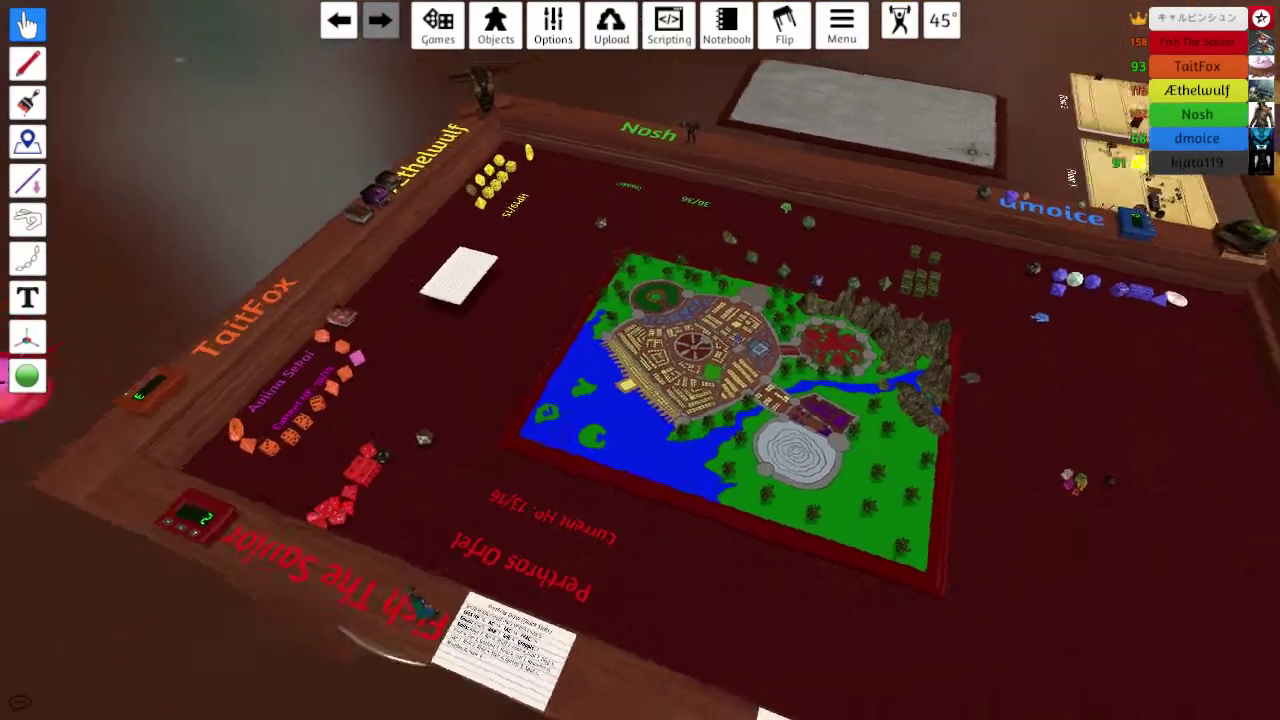
left_click_drag(640, 400, 500, 380)
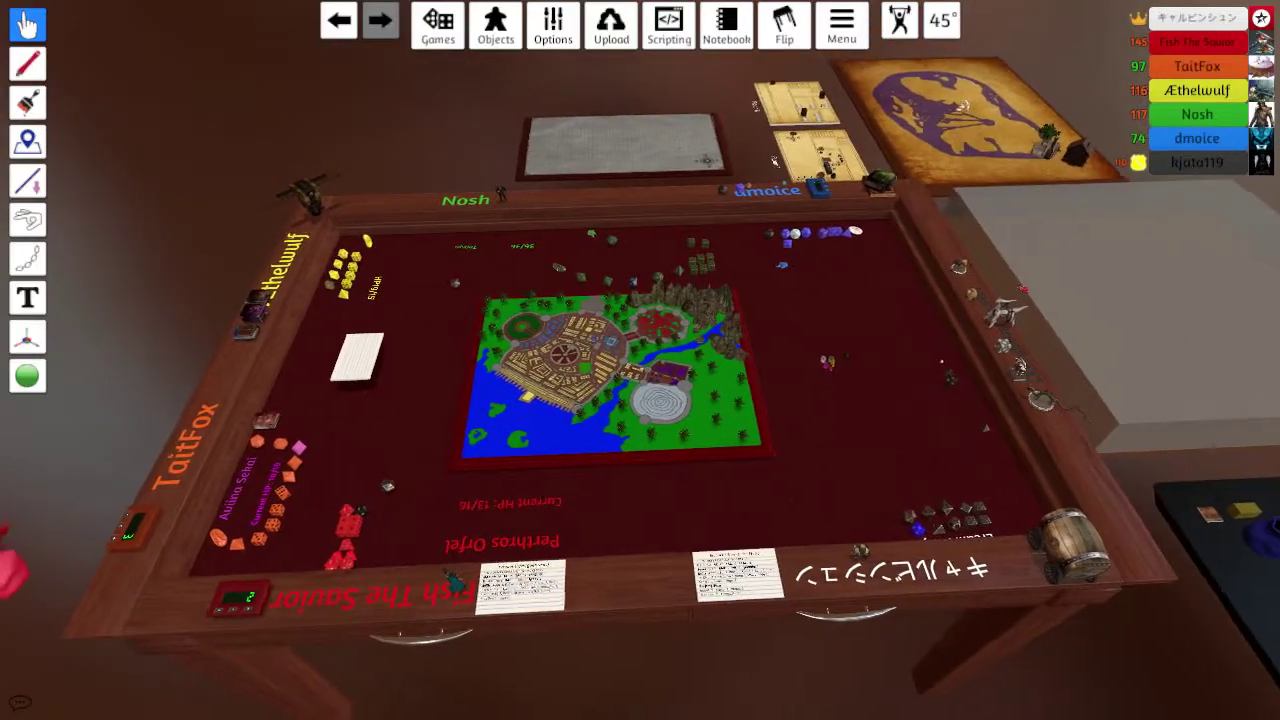
scroll(640, 380, "up", 4)
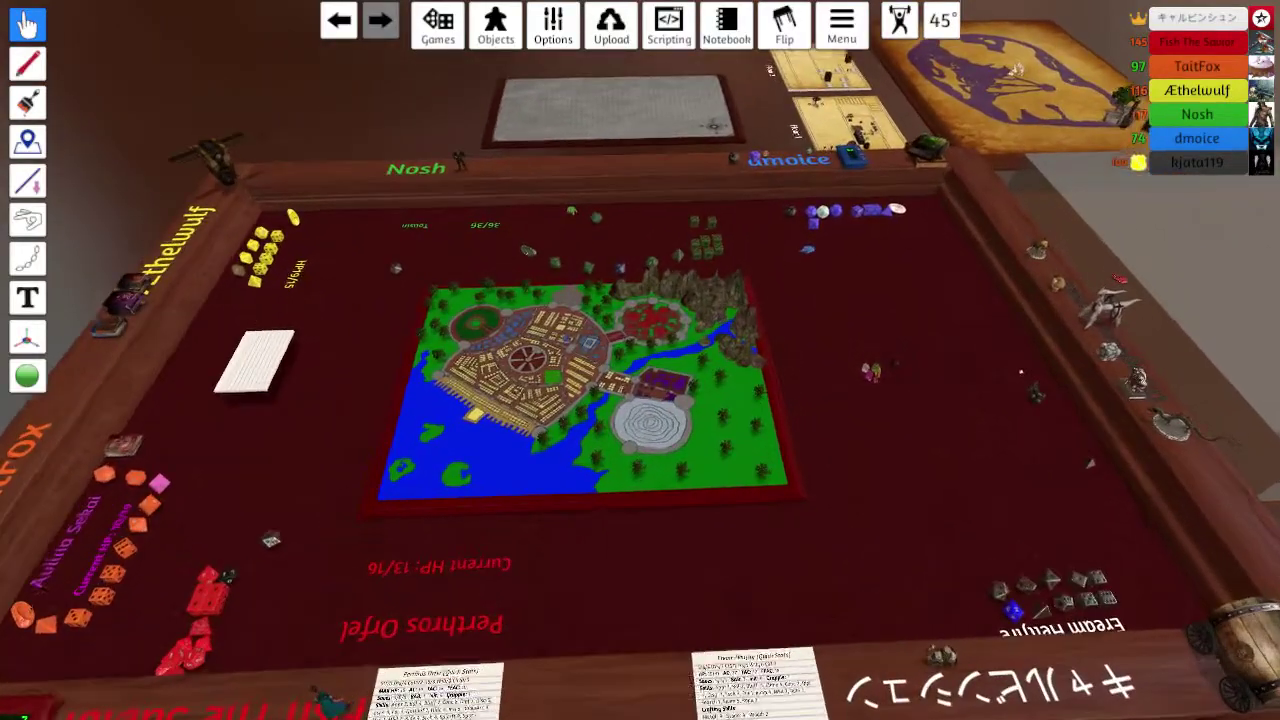
scroll(640, 380, "down", 4)
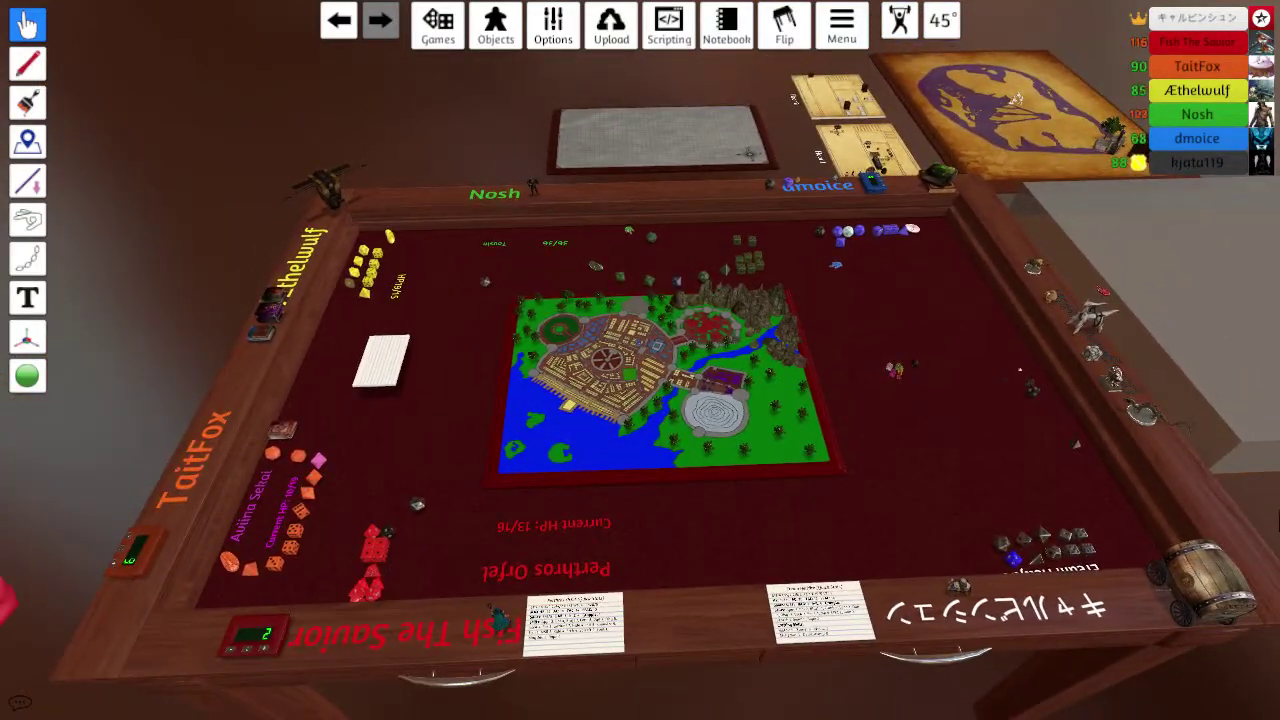
scroll(640, 380, "up", 2)
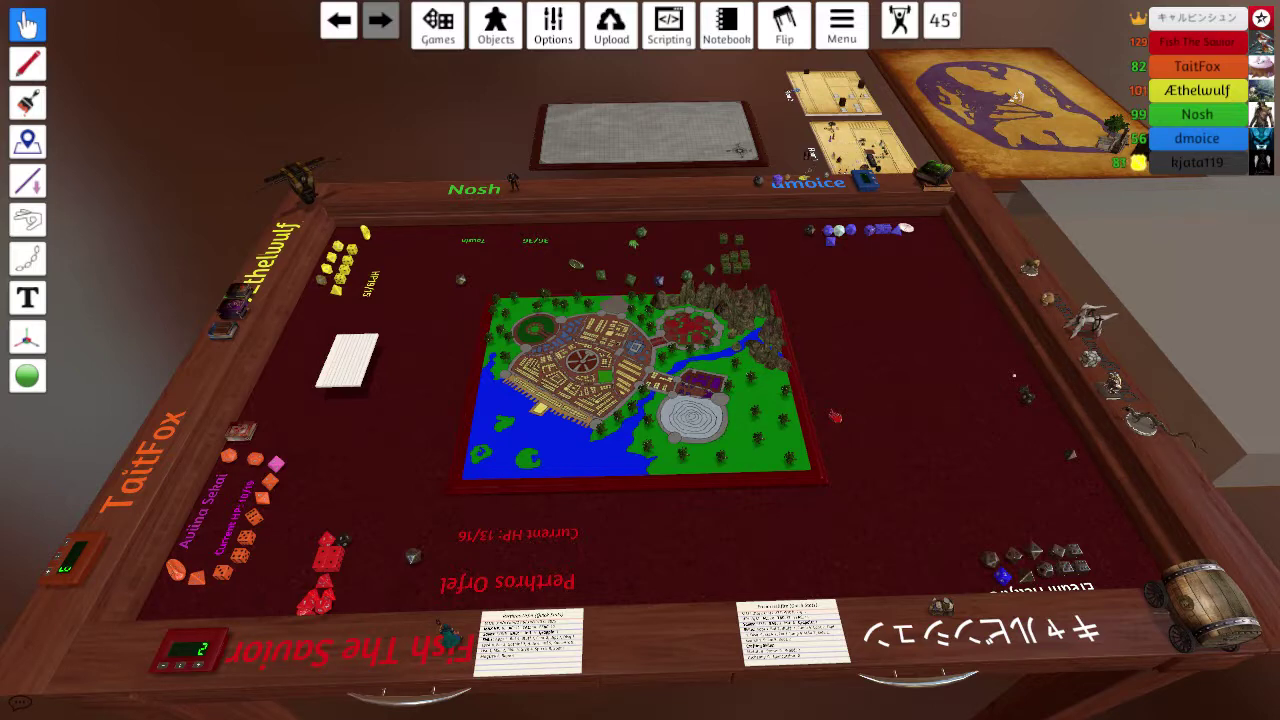
scroll(835, 415, "up", 3)
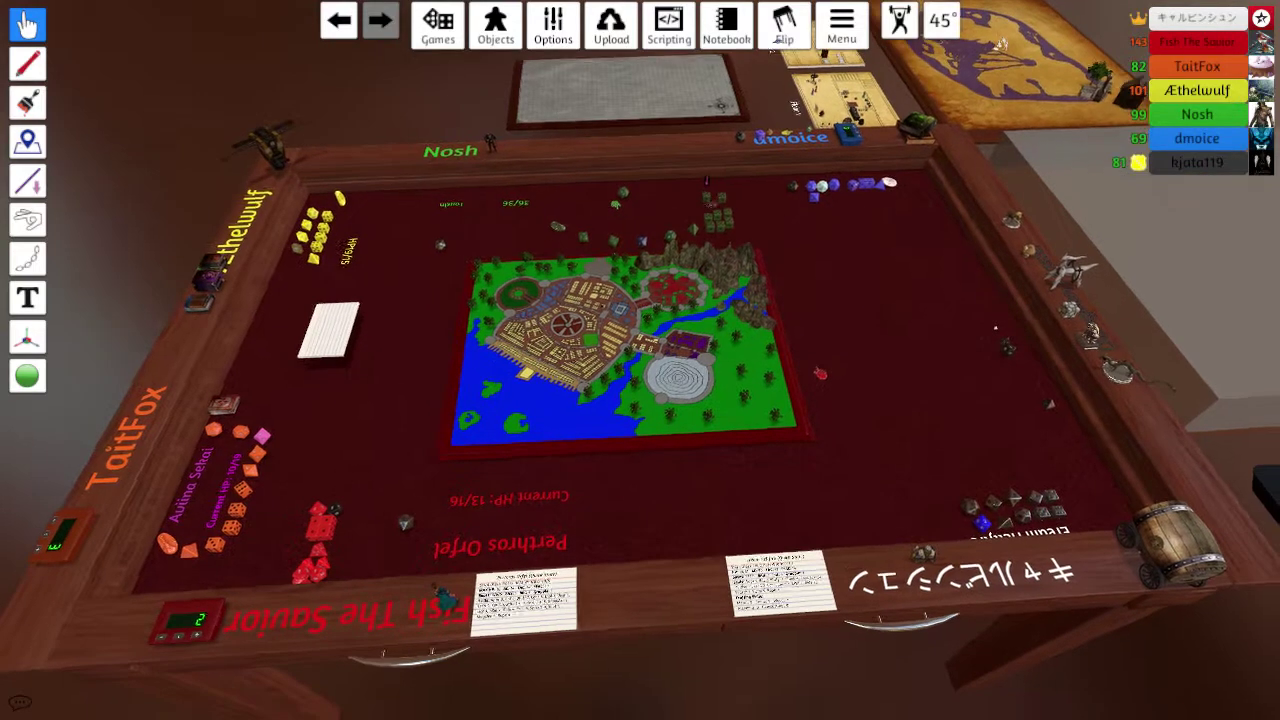
scroll(835, 415, "up", 3)
scroll(900, 450, "up", 3)
scroll(1000, 500, "up", 3)
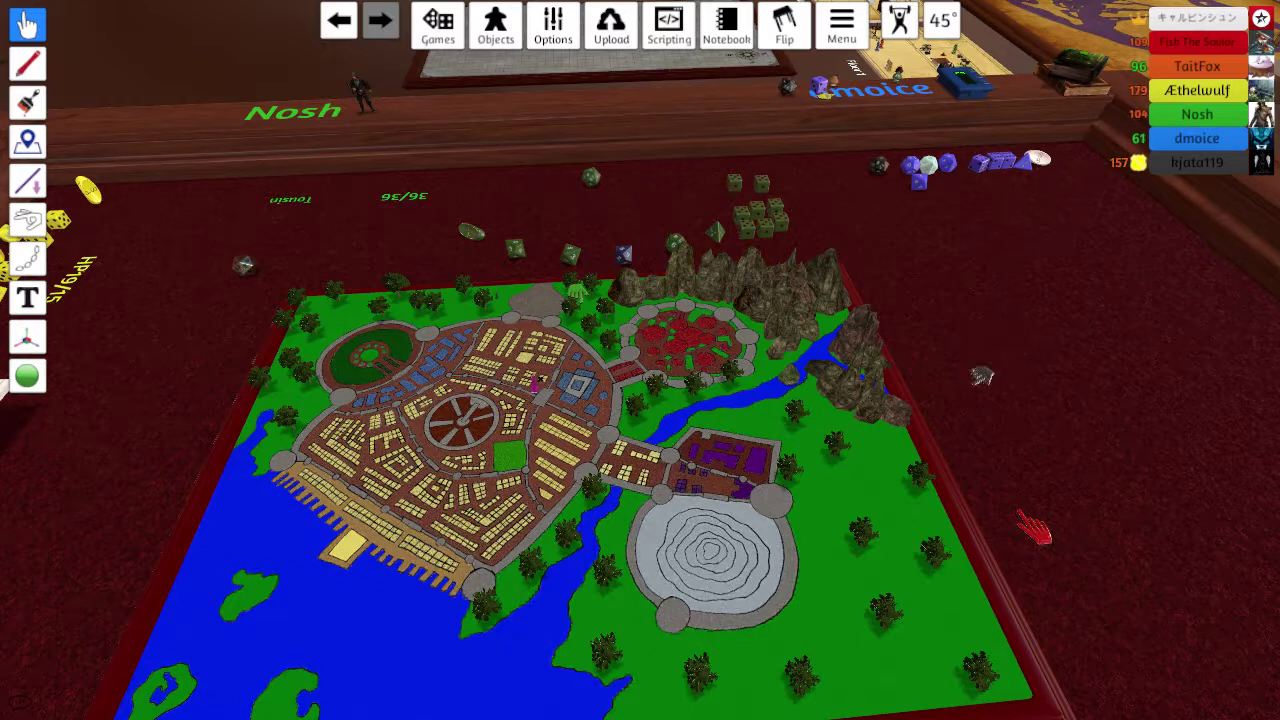
scroll(1030, 525, "up", 6)
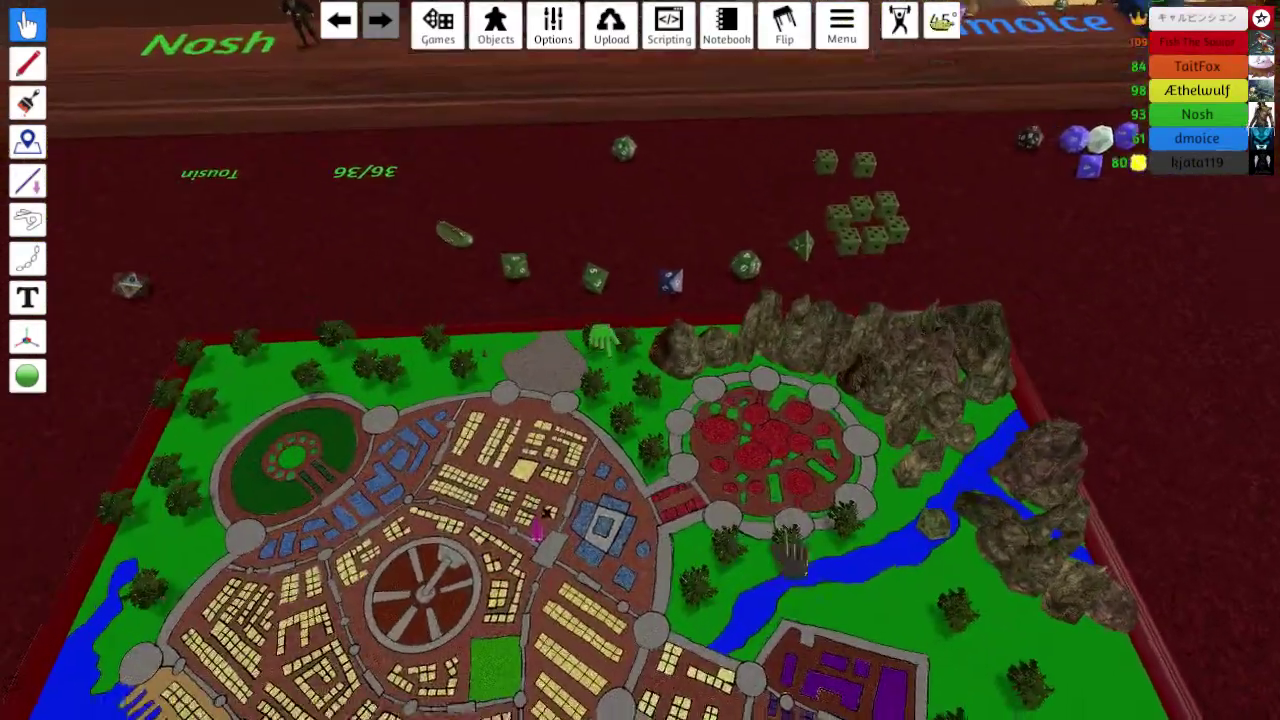
scroll(600, 340, "up", 5)
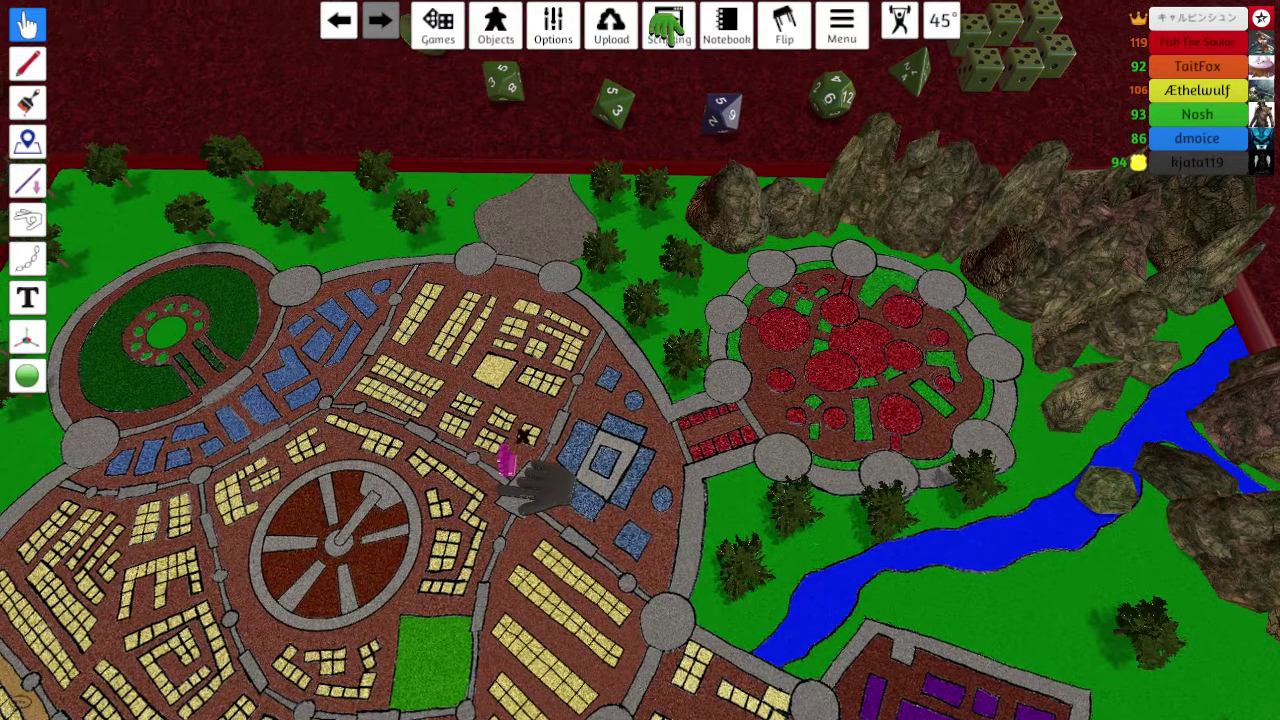
scroll(640, 400, "down", 1)
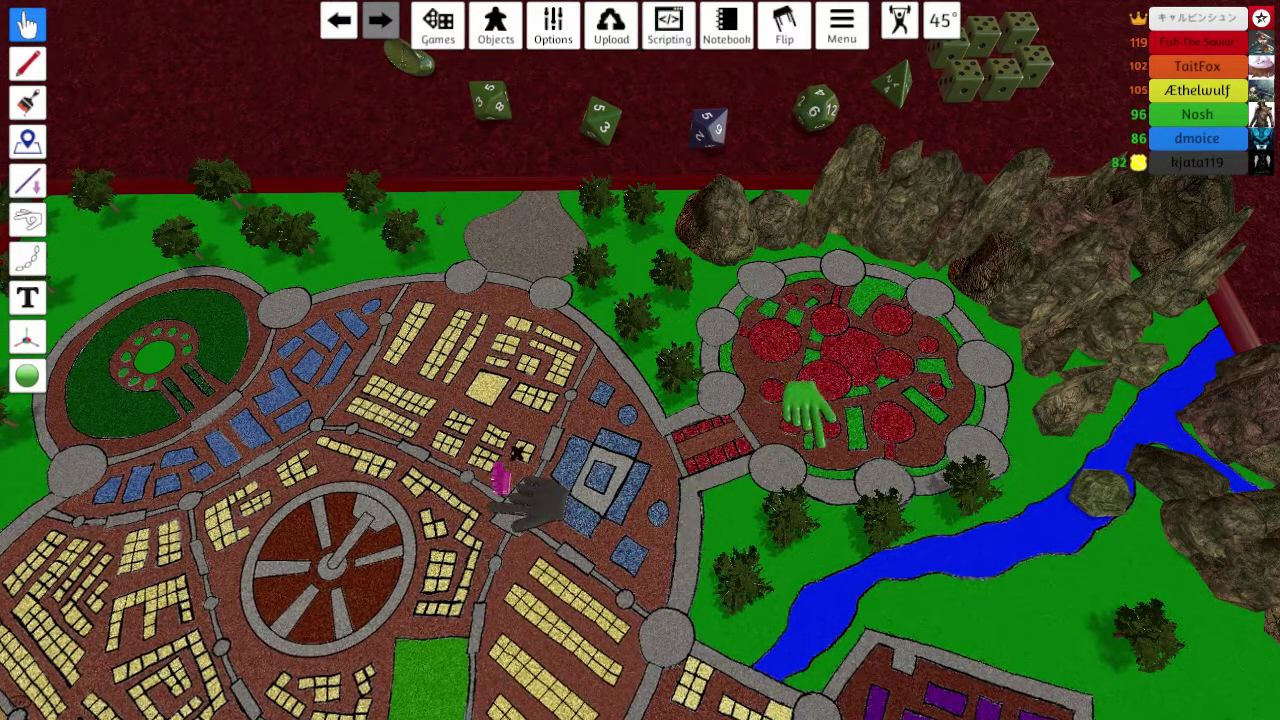
scroll(530, 500, "down", 1)
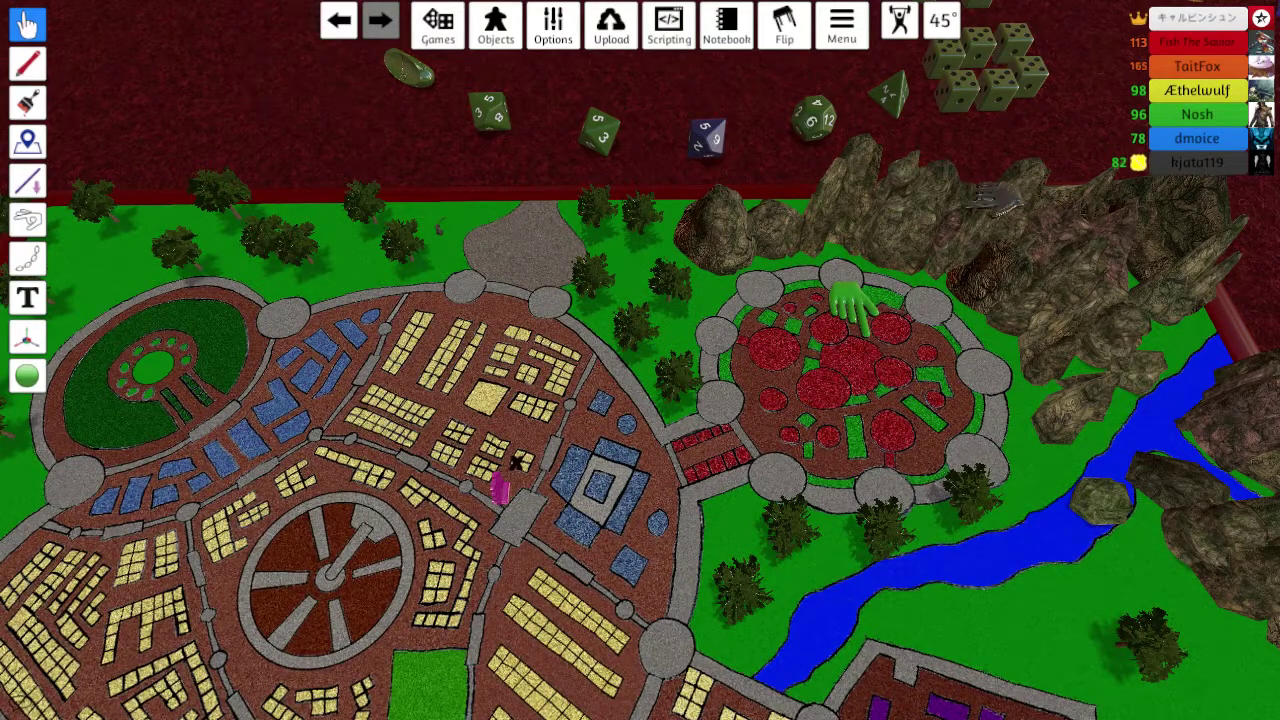
scroll(640, 400, "down", 2)
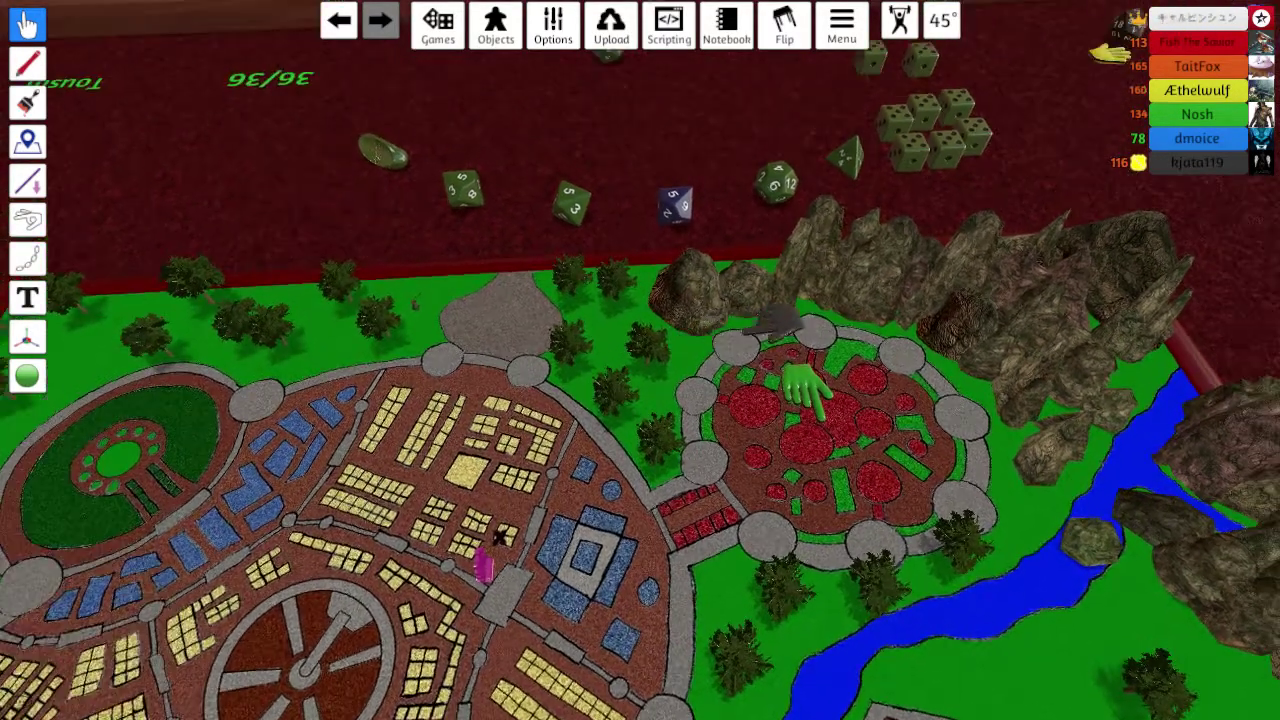
scroll(640, 400, "up", 1)
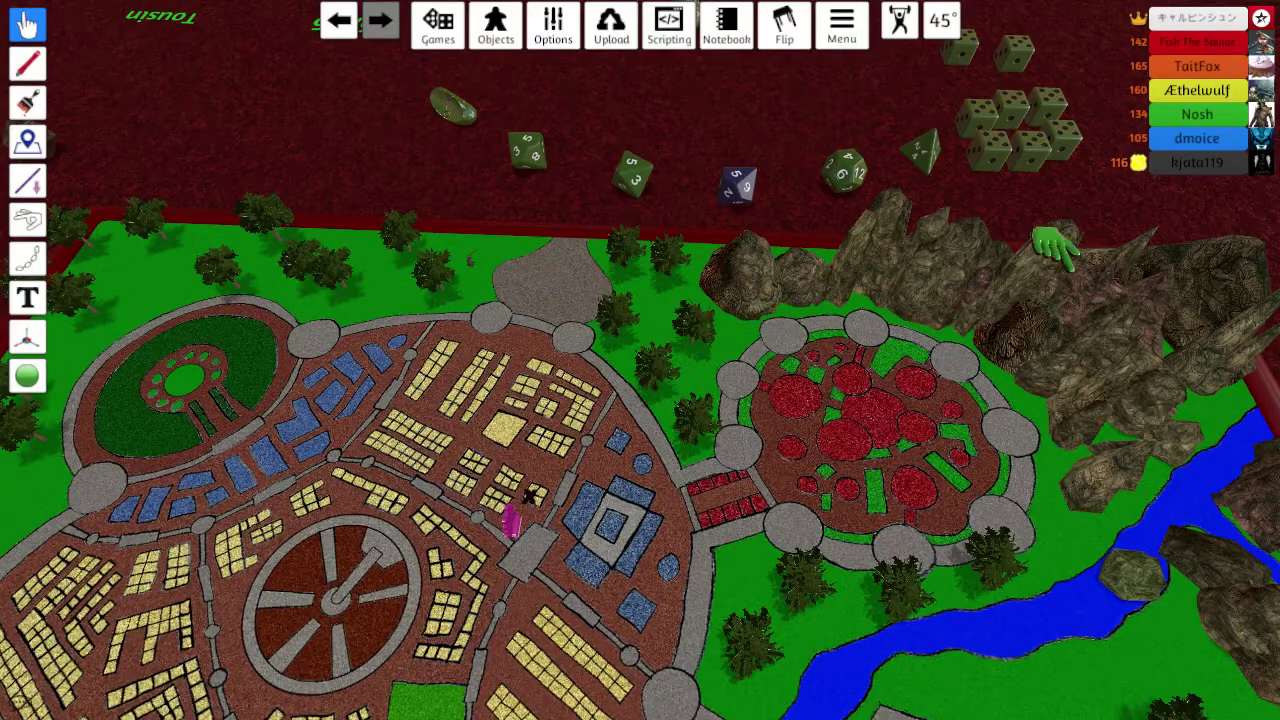
scroll(848, 388, "down", 2)
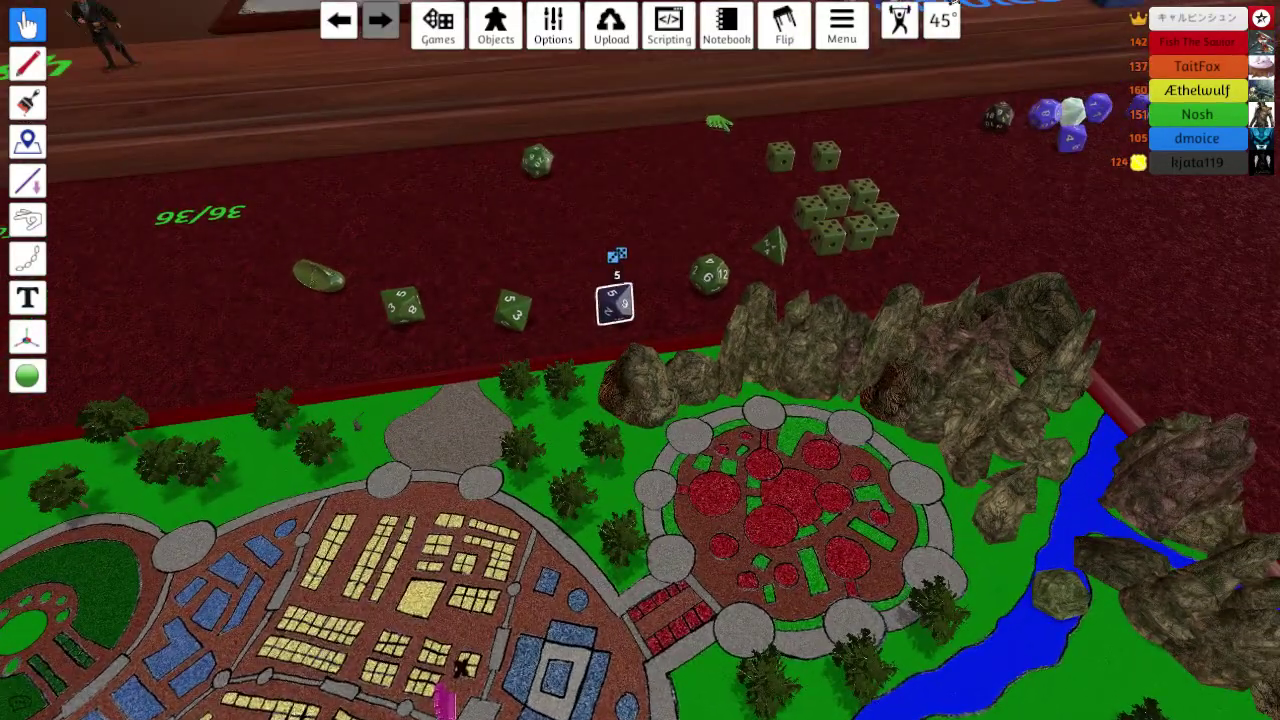
scroll(640, 400, "down", 4)
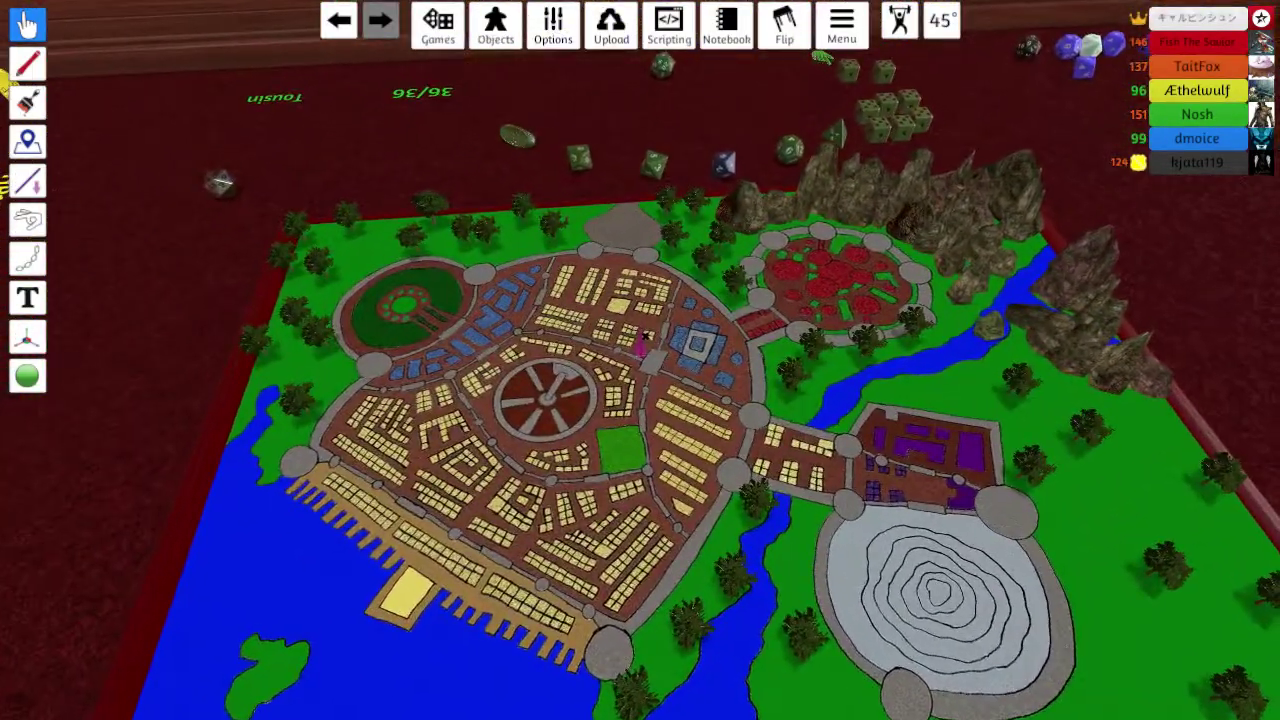
key("w")
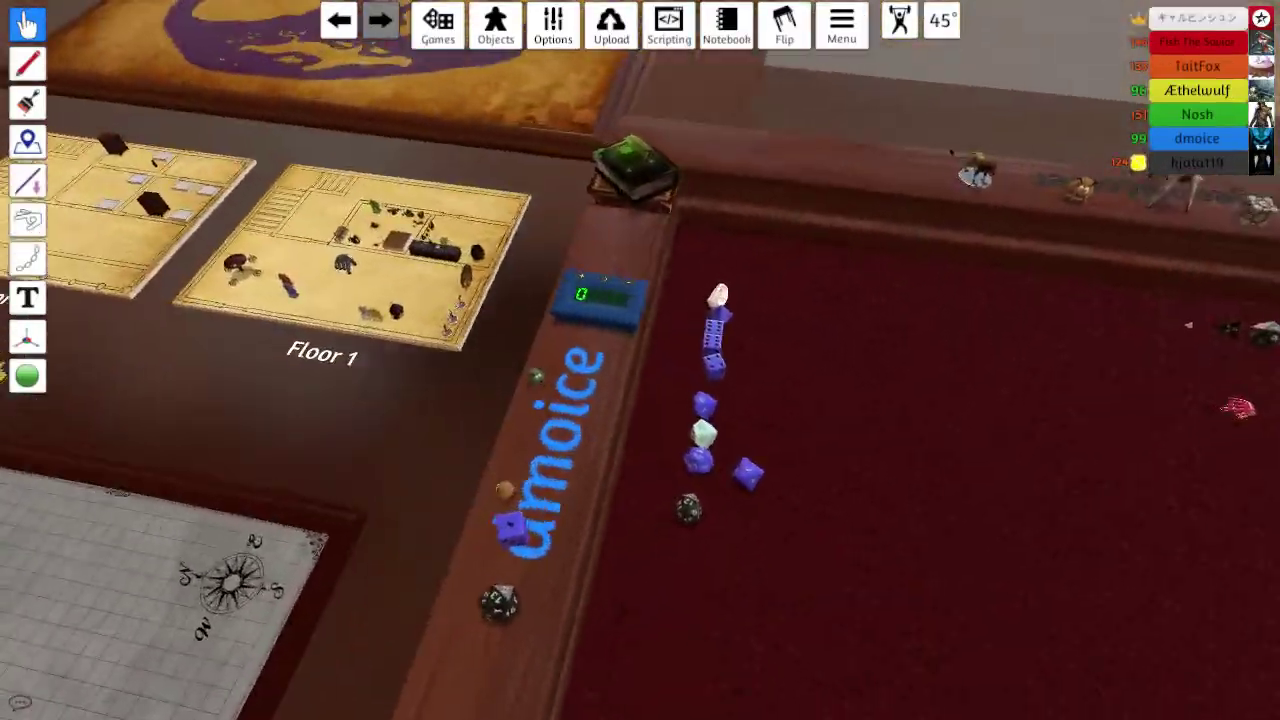
scroll(640, 360, "up", 5)
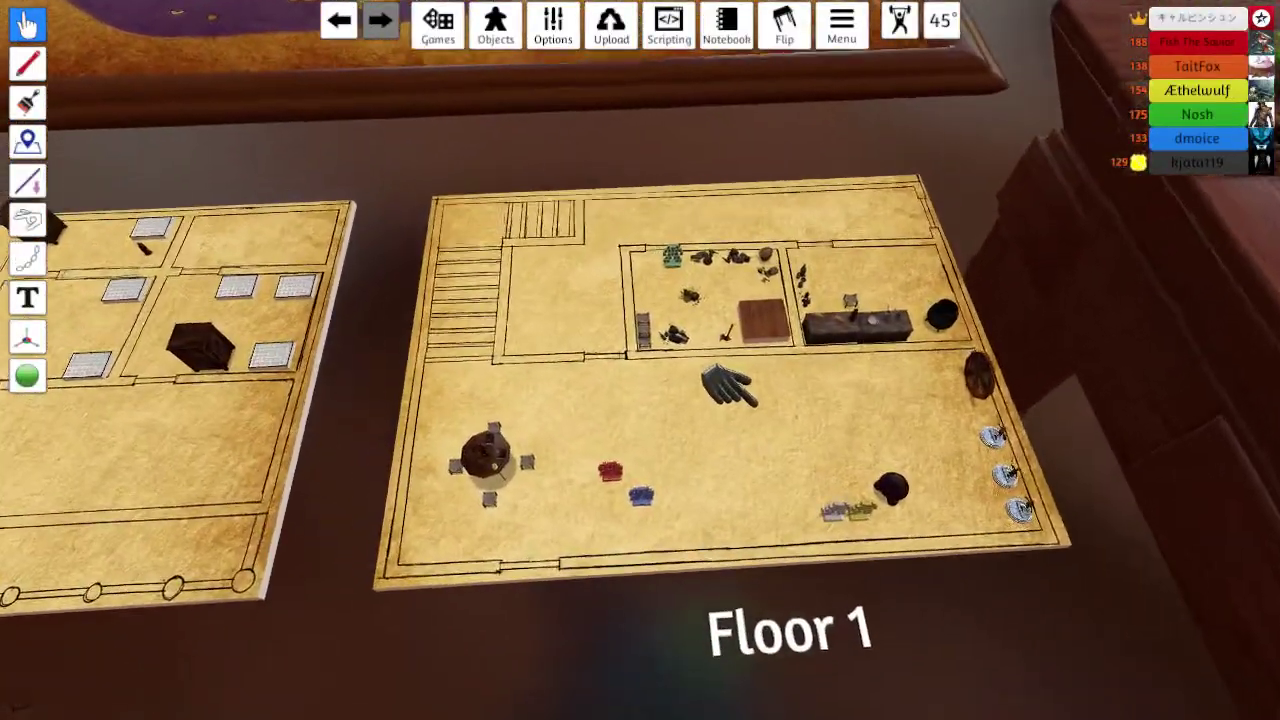
scroll(640, 360, "up", 4)
scroll(632, 400, "up", 1)
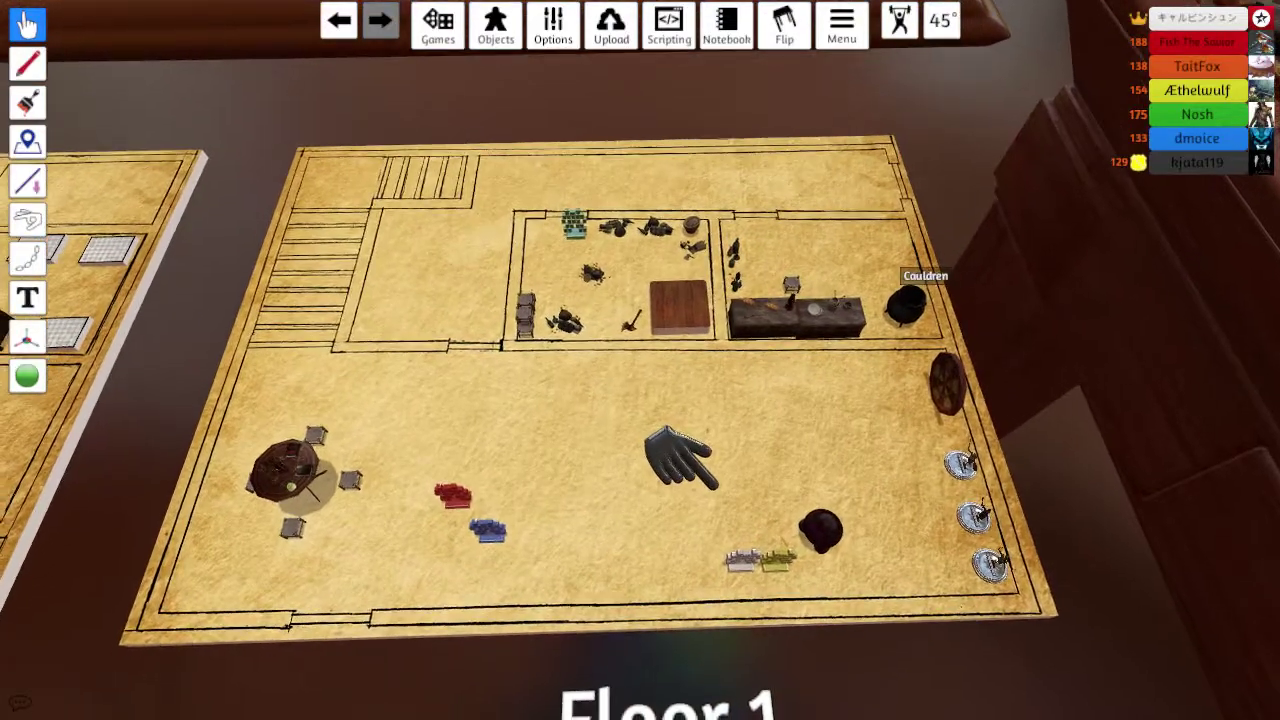
left_click(760, 560)
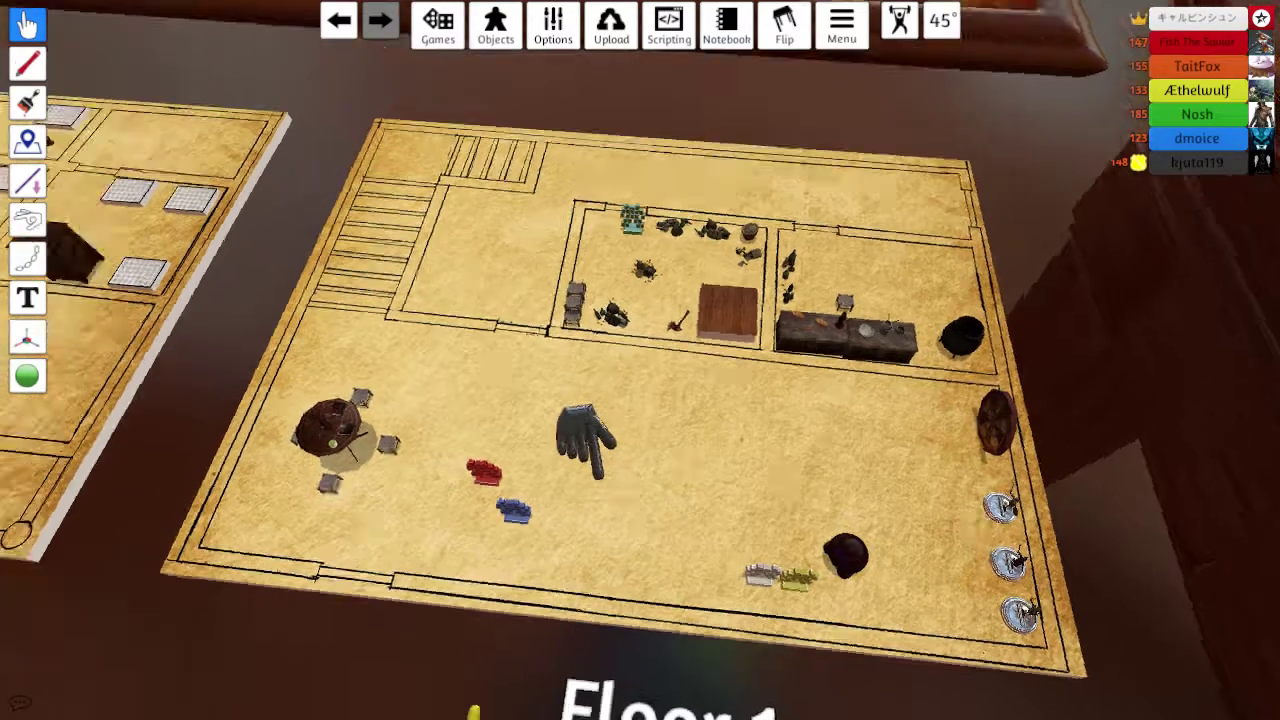
right_click(545, 475)
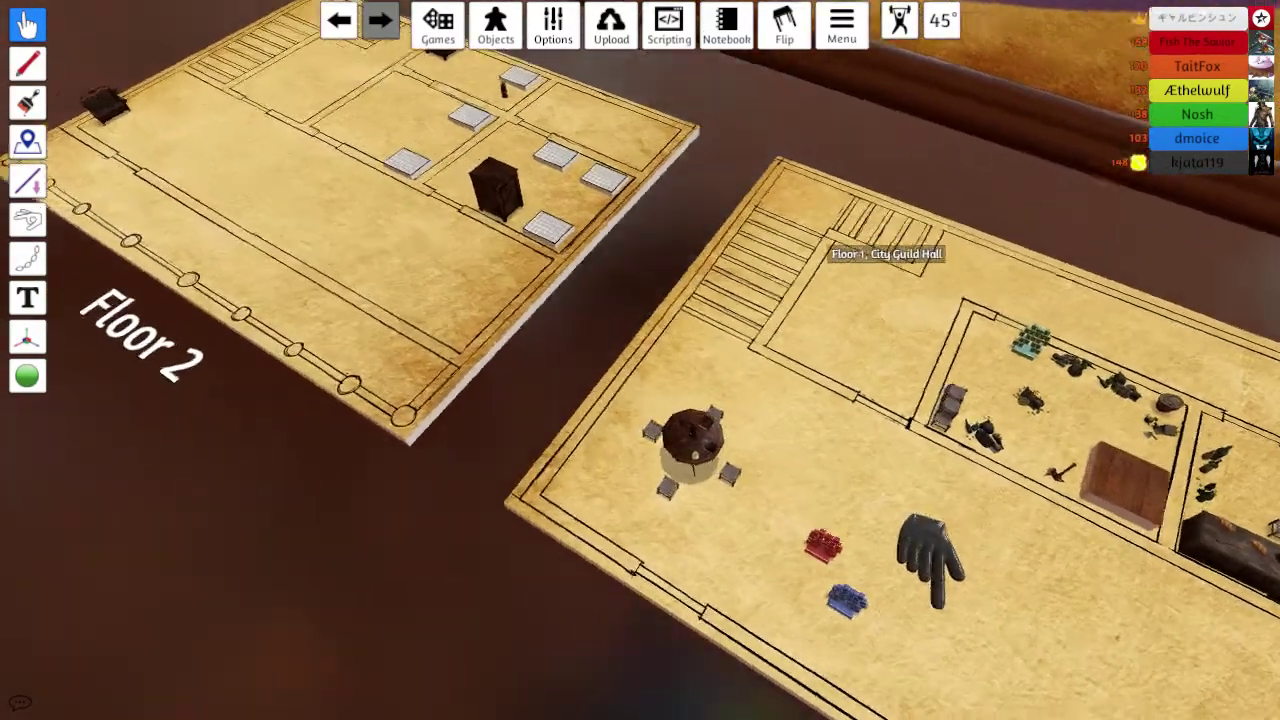
scroll(640, 360, "up", 5)
scroll(640, 360, "down", 5)
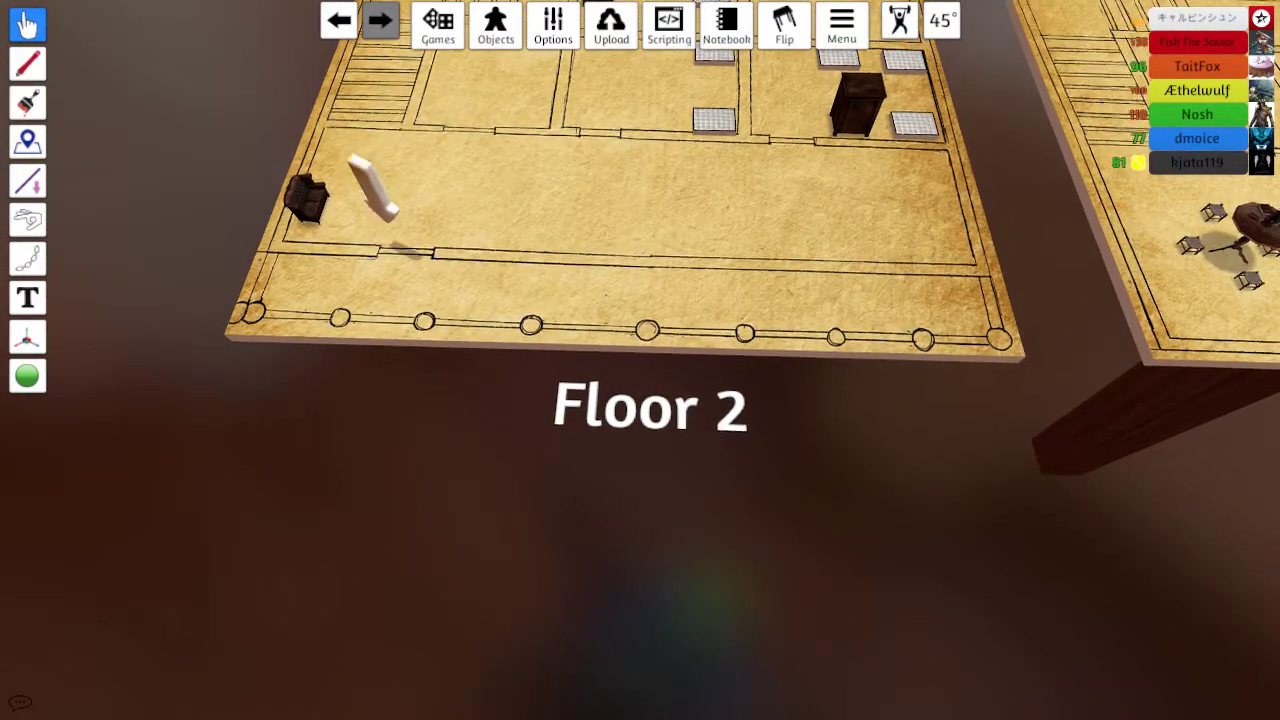
scroll(640, 360, "down", 3)
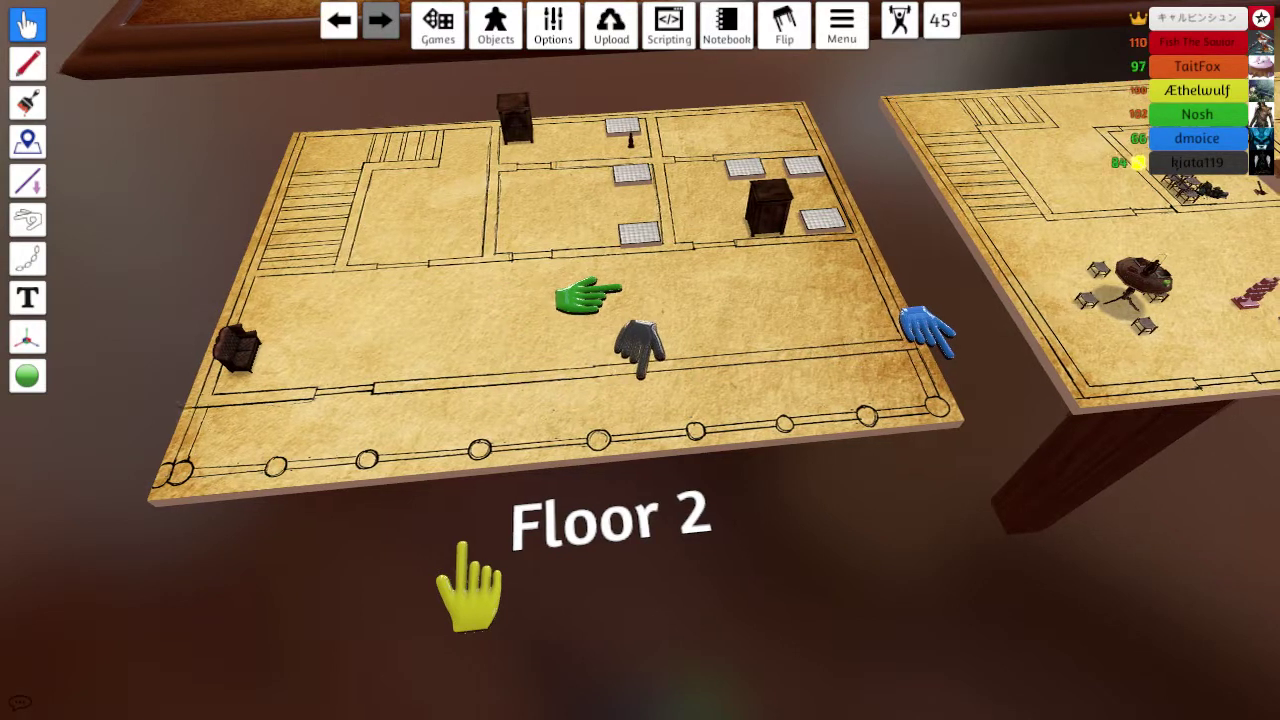
left_click_drag(472, 590, 60, 650)
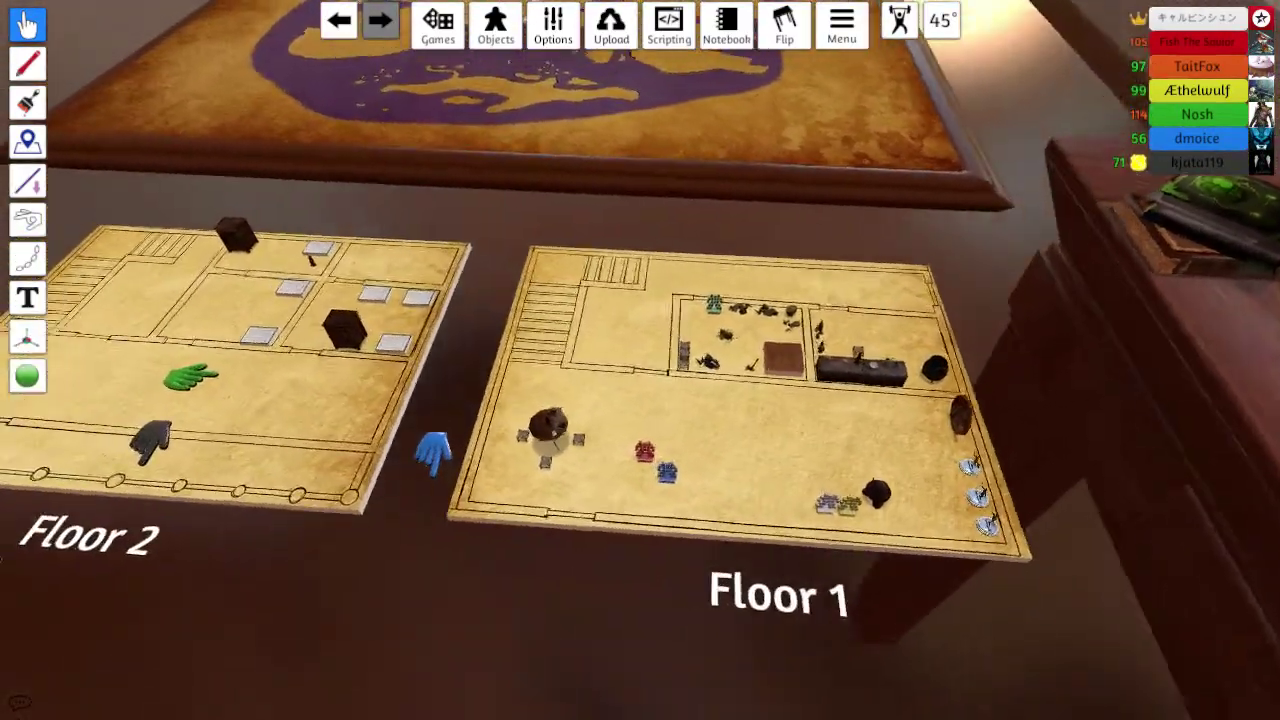
scroll(640, 400, "up", 5)
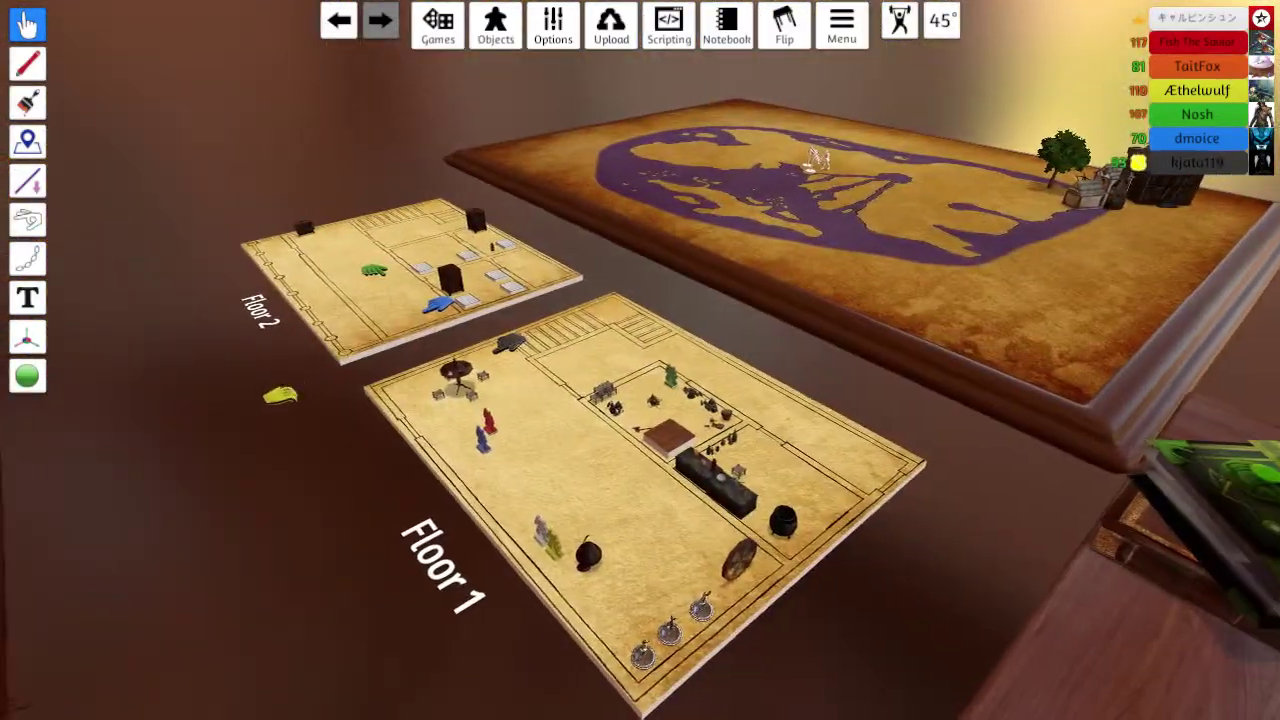
scroll(640, 400, "up", 5)
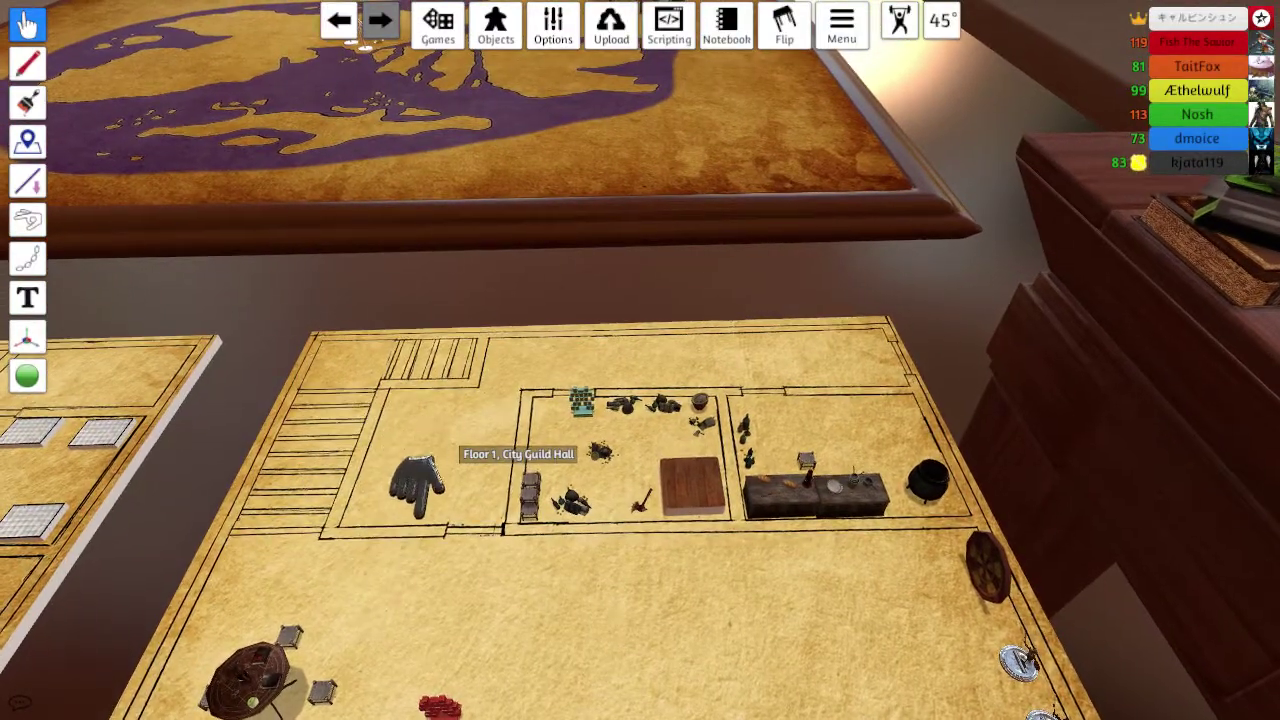
right_click(380, 555)
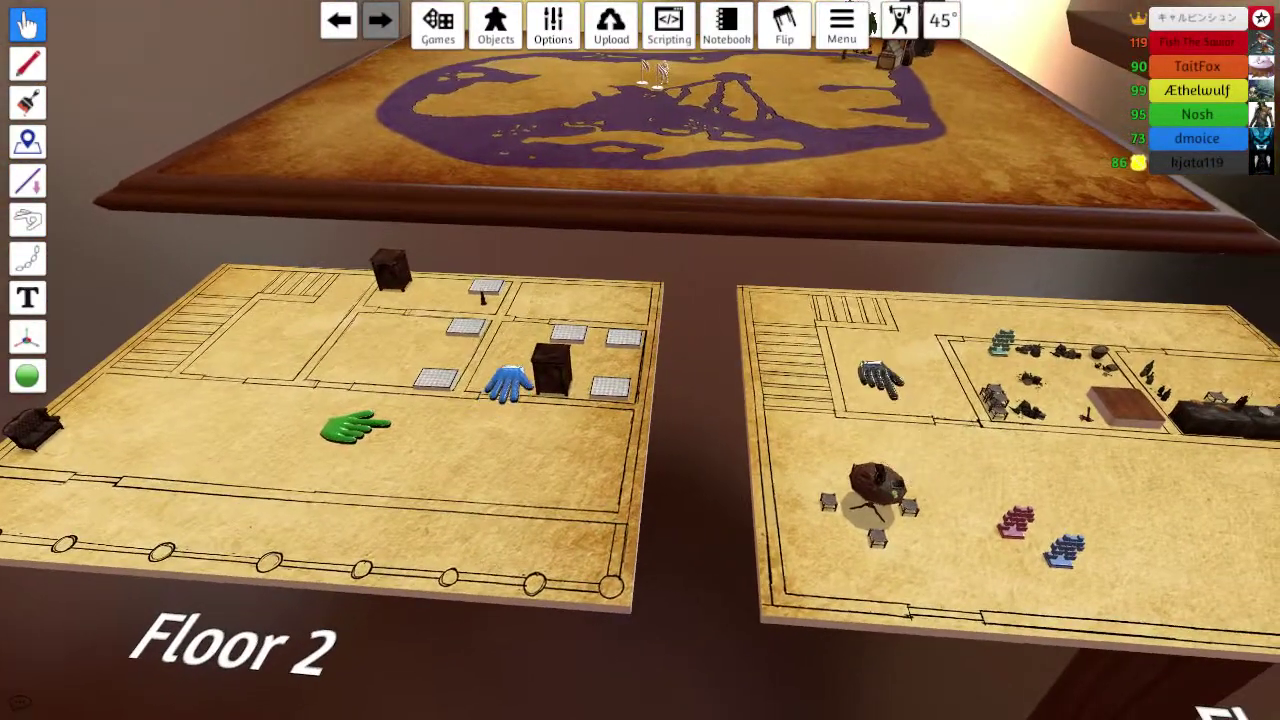
left_click_drag(518, 392, 215, 420)
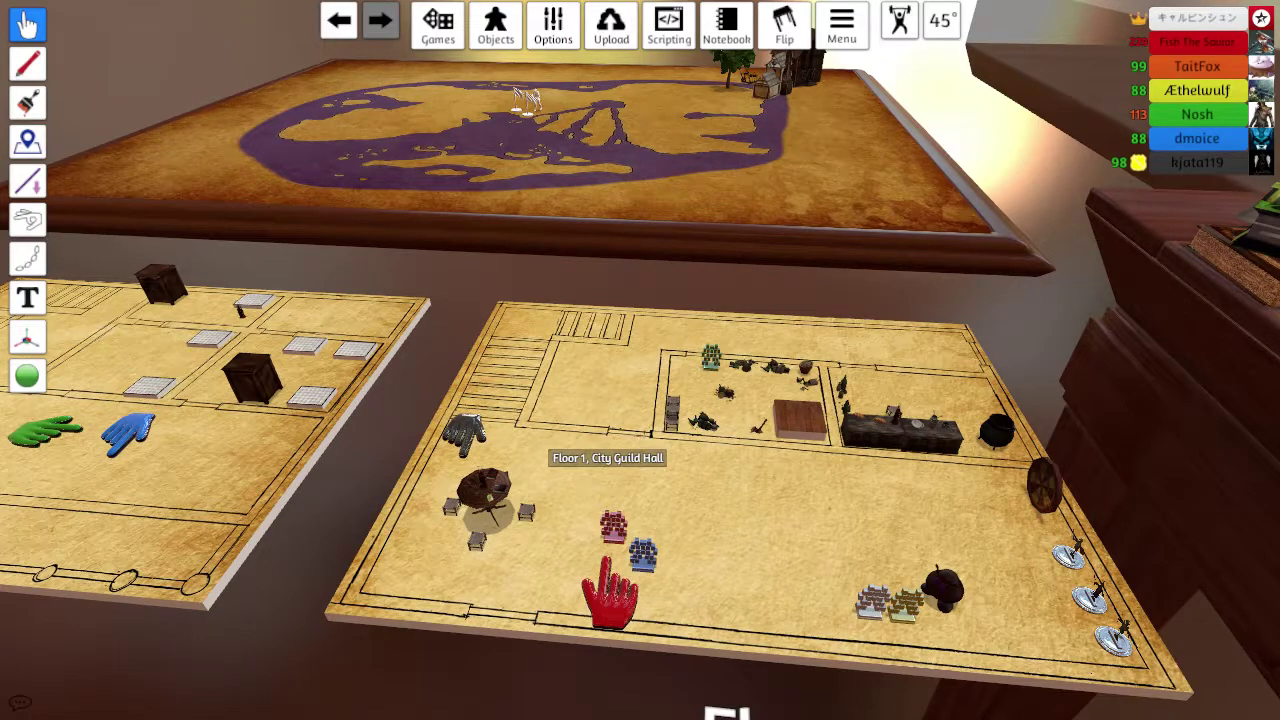
key("w")
scroll(640, 400, "down", 3)
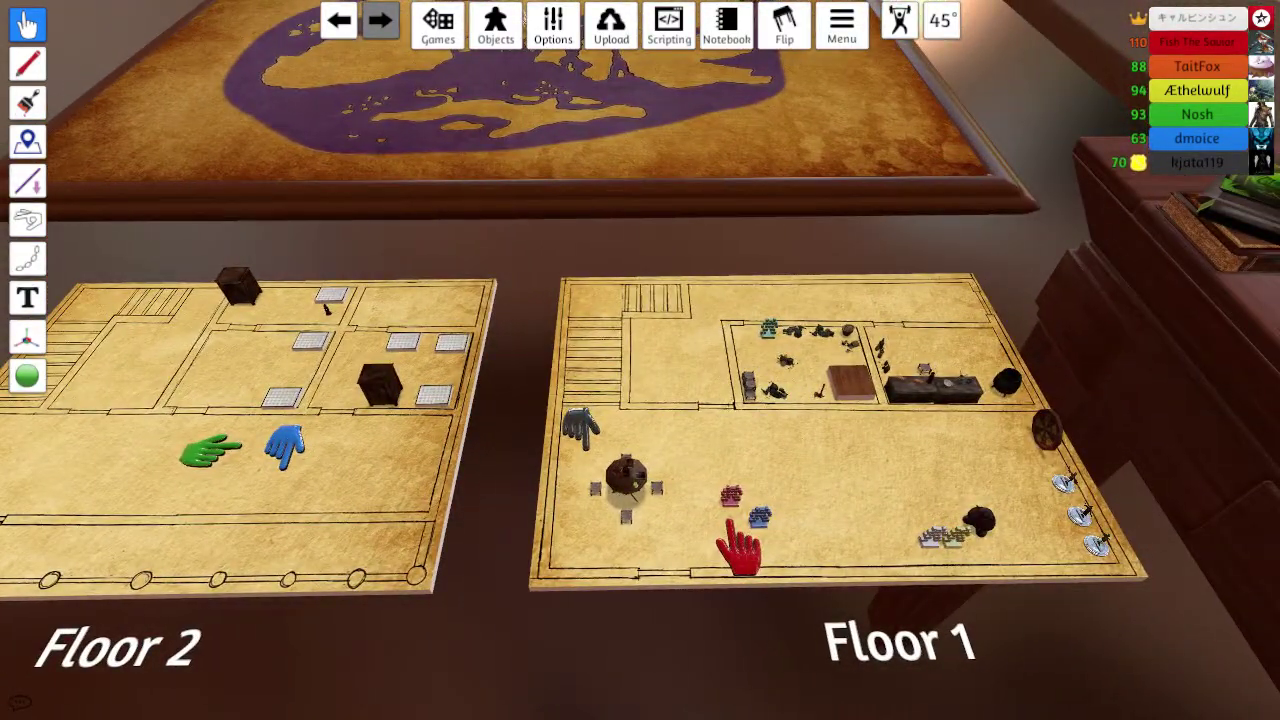
scroll(640, 450, "down", 2)
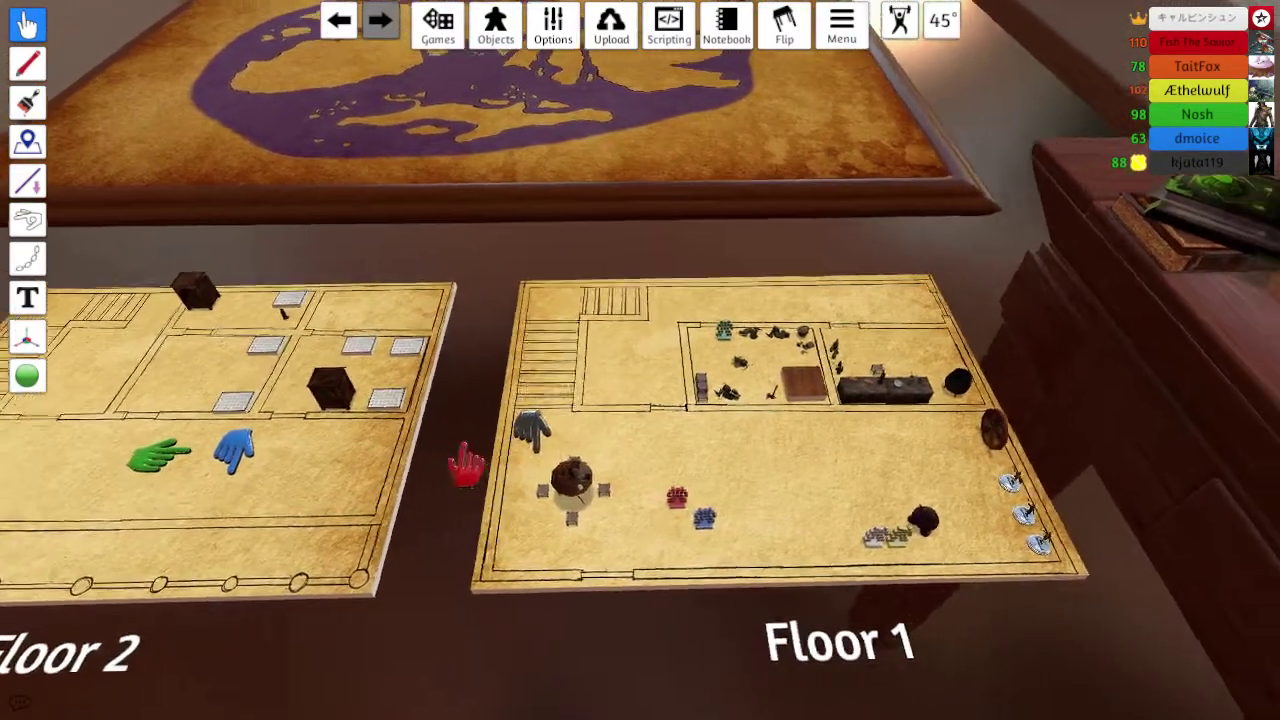
scroll(465, 468, "down", 3)
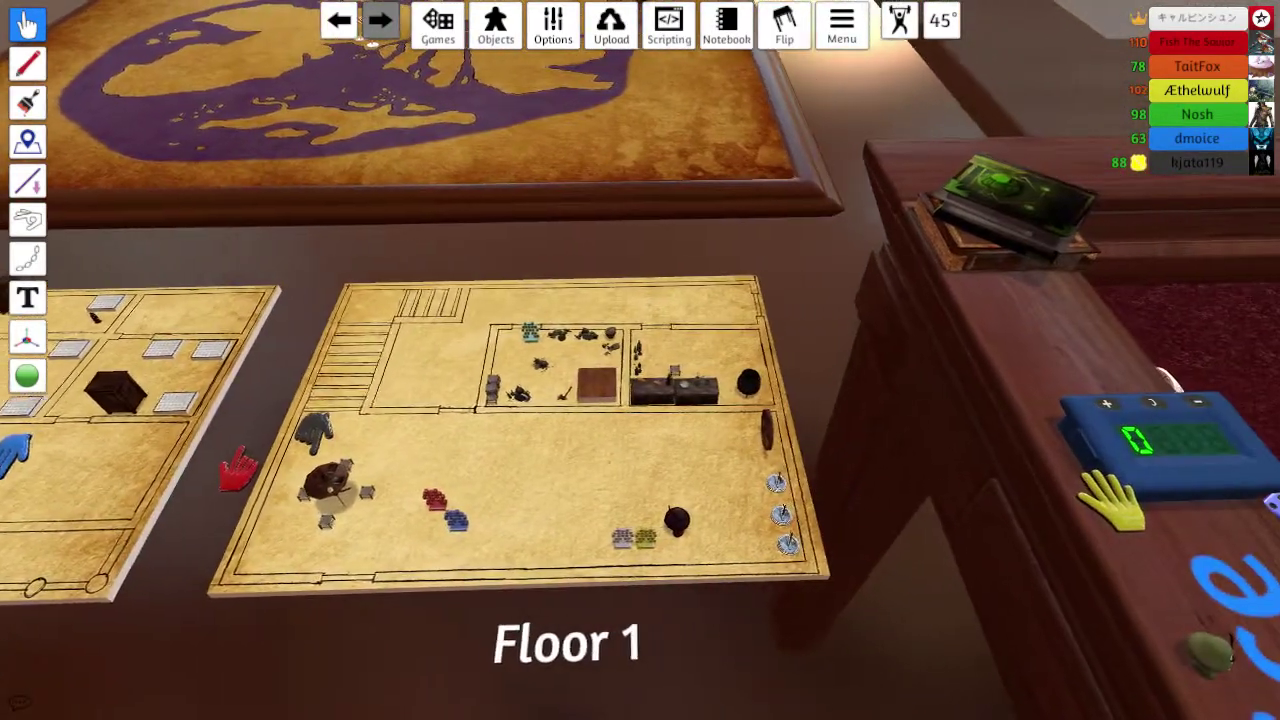
scroll(620, 450, "up", 3)
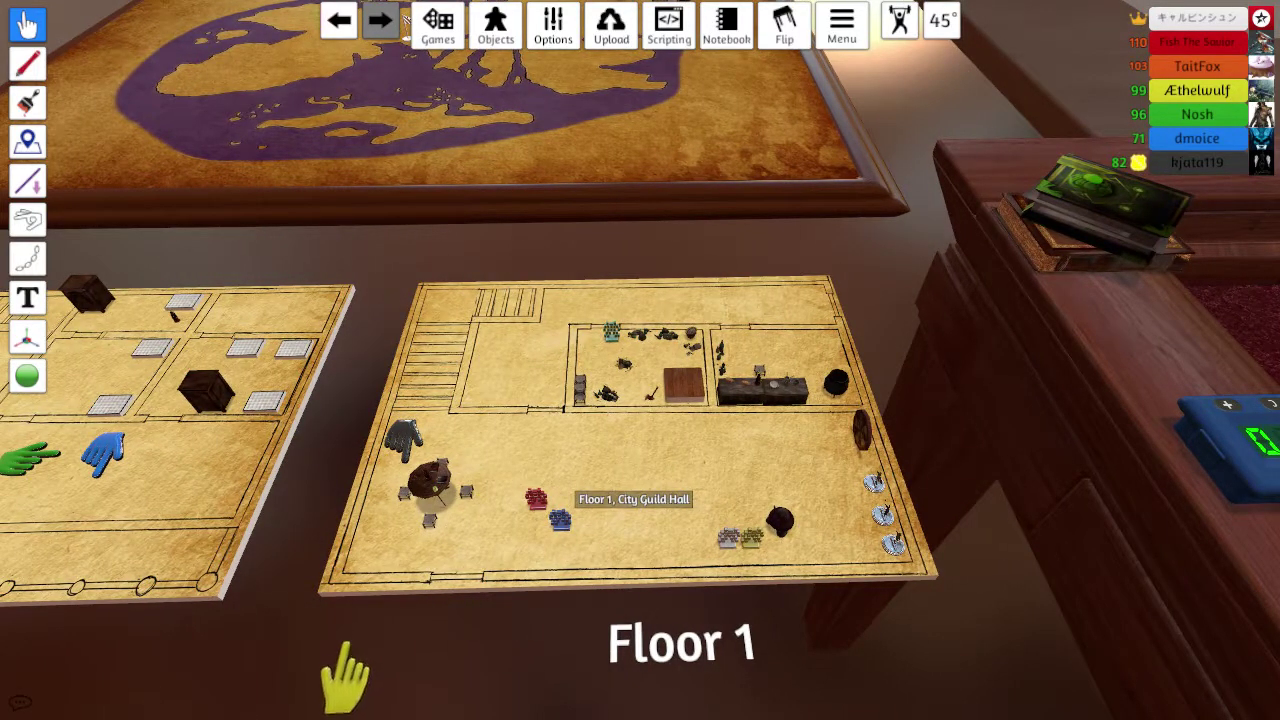
key("a")
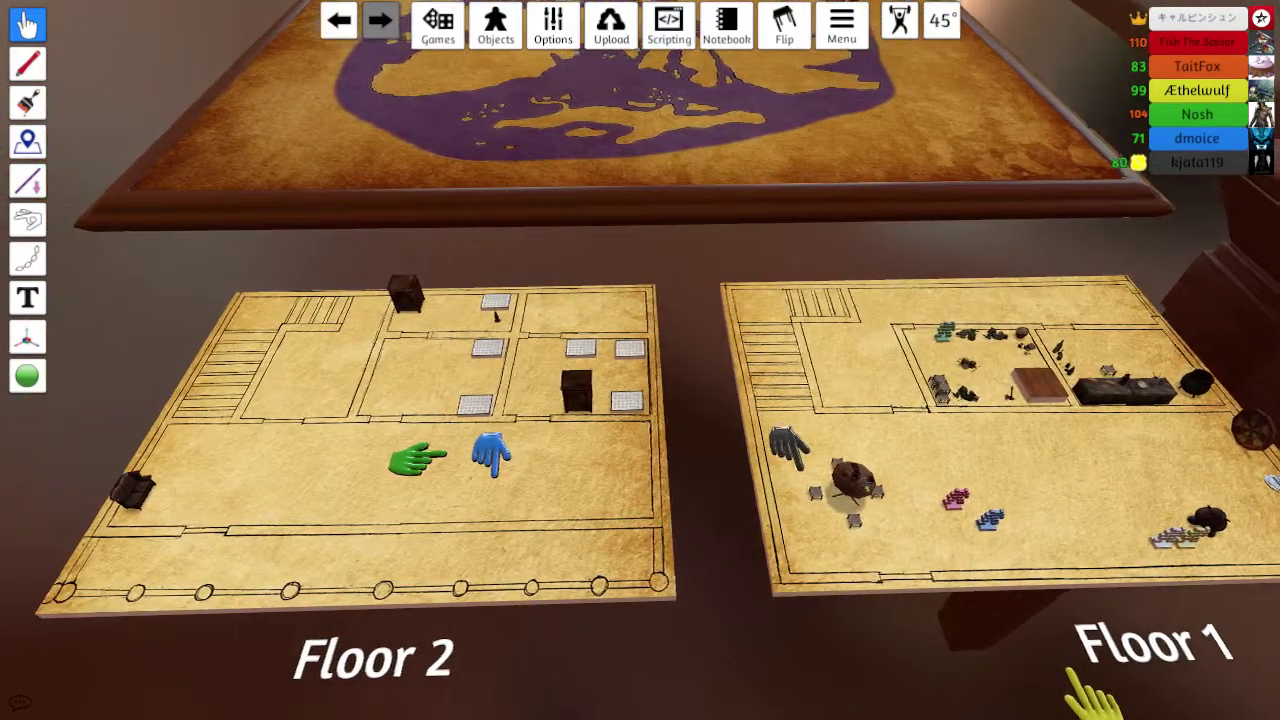
key("d")
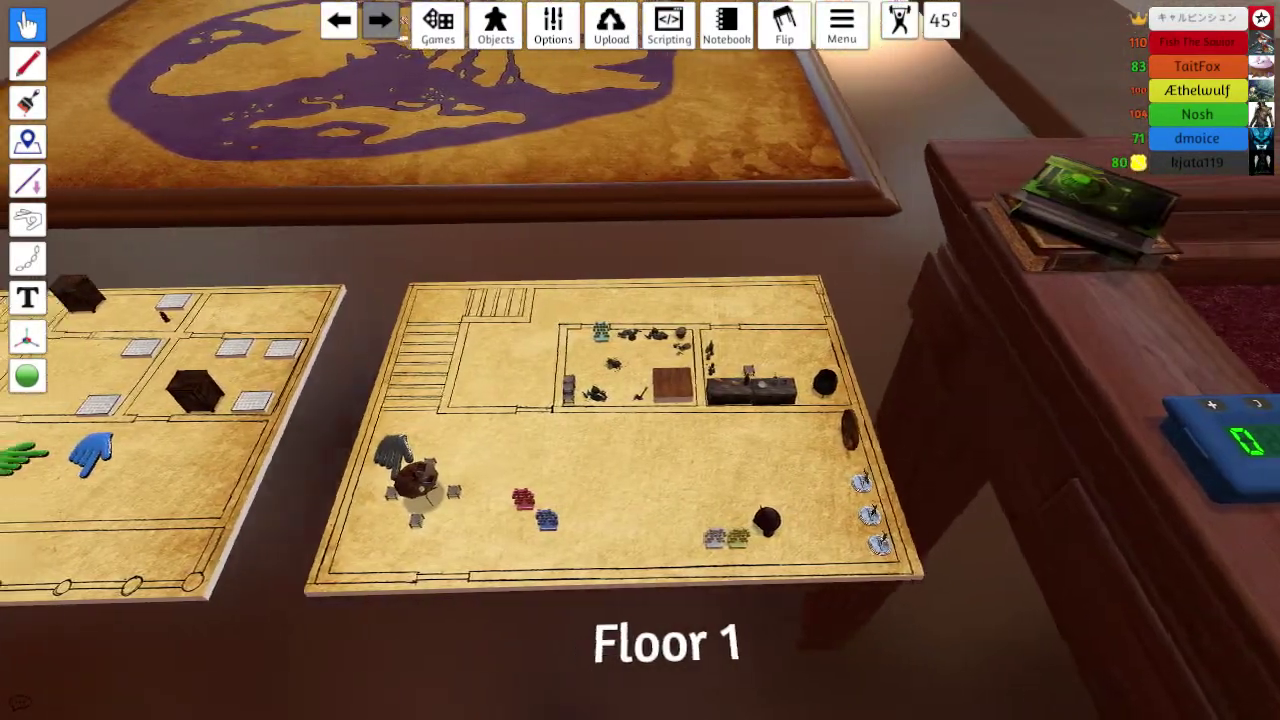
scroll(640, 400, "down", 3)
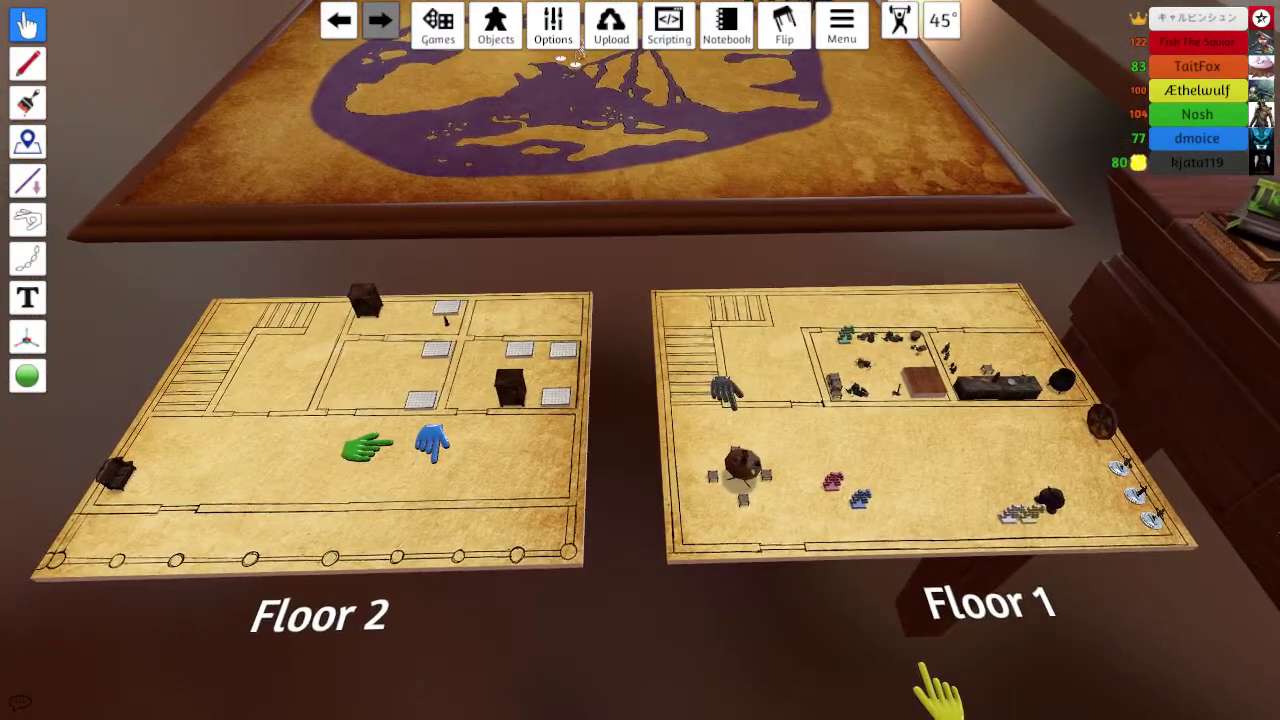
left_click_drag(935, 690, 640, 400)
scroll(800, 380, "up", 3)
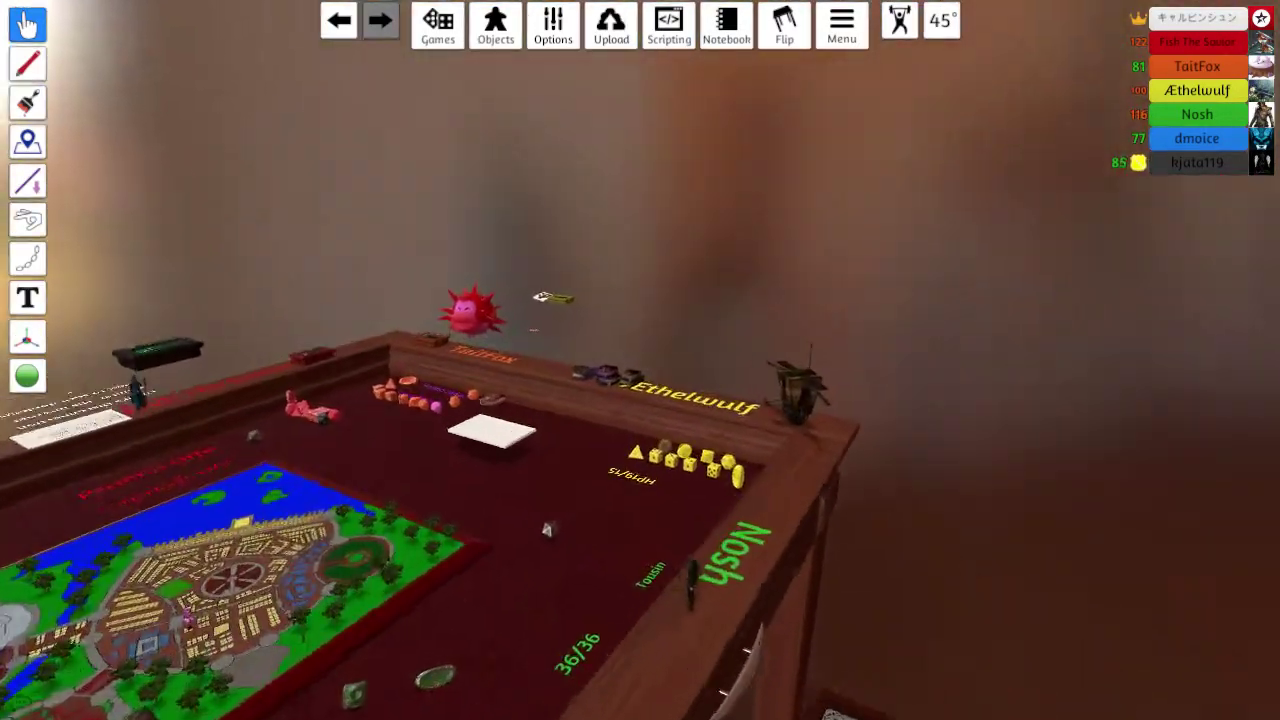
scroll(800, 380, "up", 3)
scroll(800, 380, "up", 2)
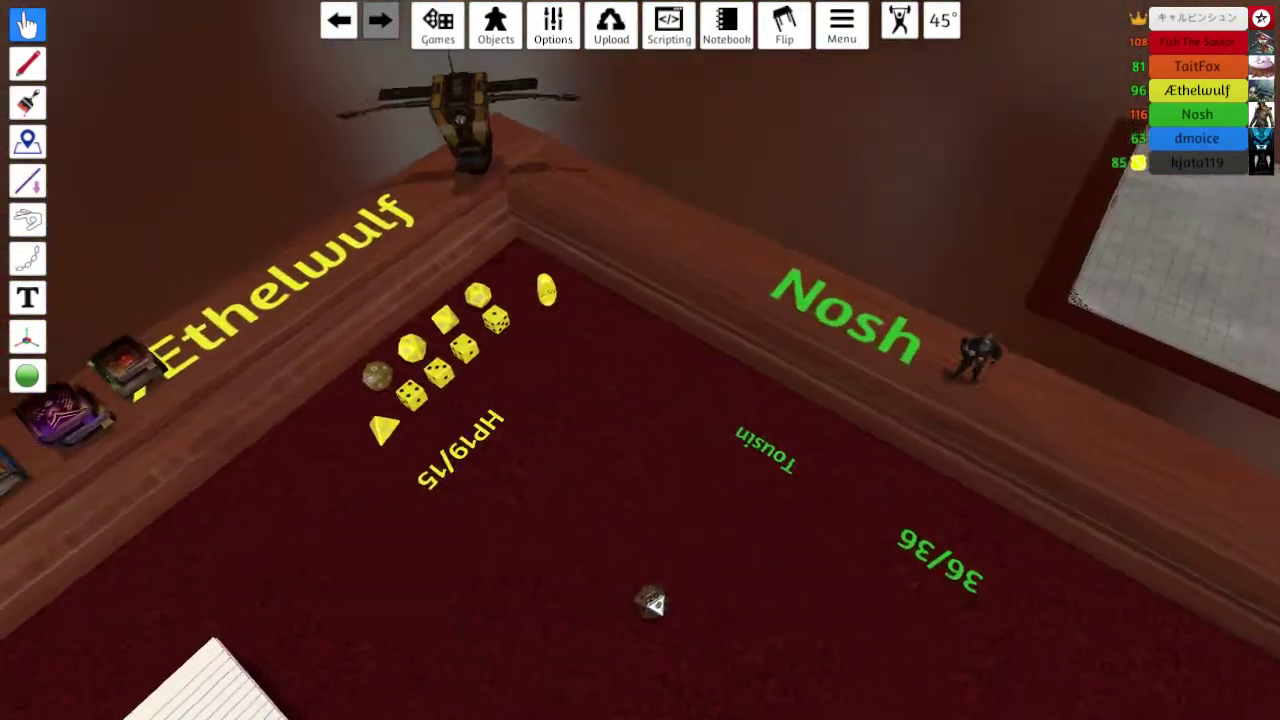
left_click_drag(650, 600, 400, 300)
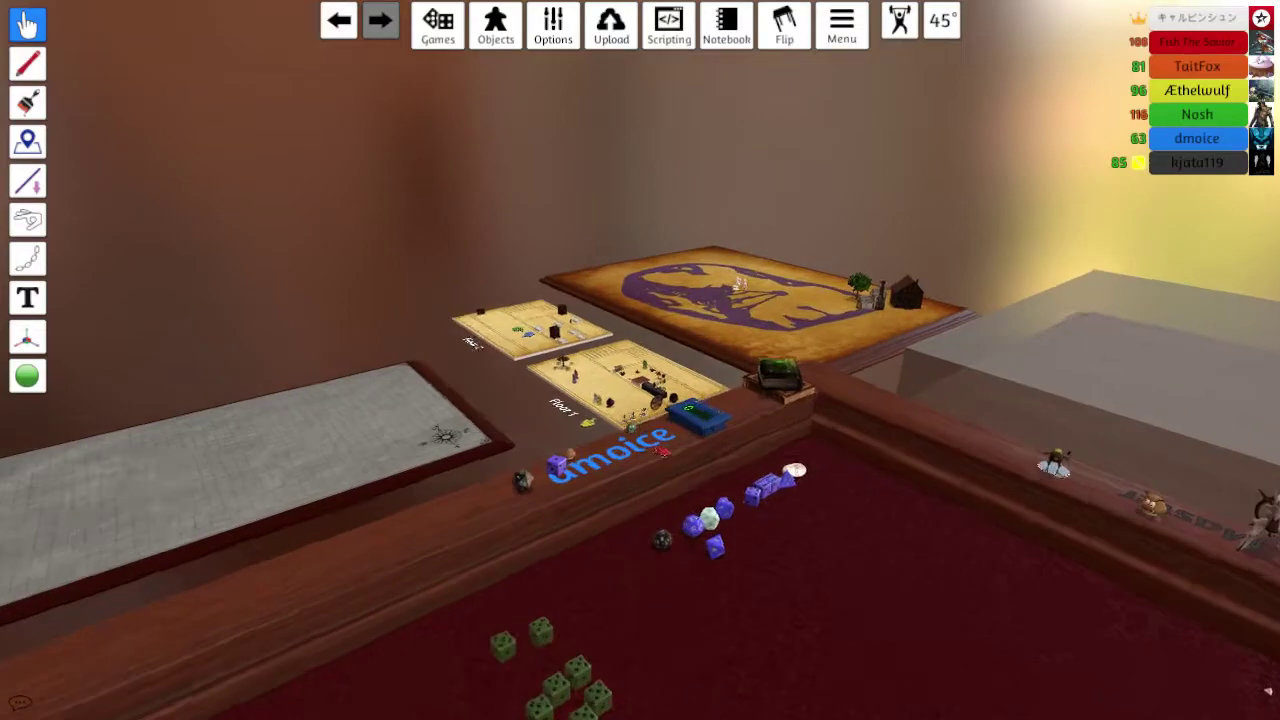
scroll(640, 450, "up", 3)
scroll(640, 450, "up", 3)
scroll(640, 450, "up", 3)
scroll(640, 450, "up", 2)
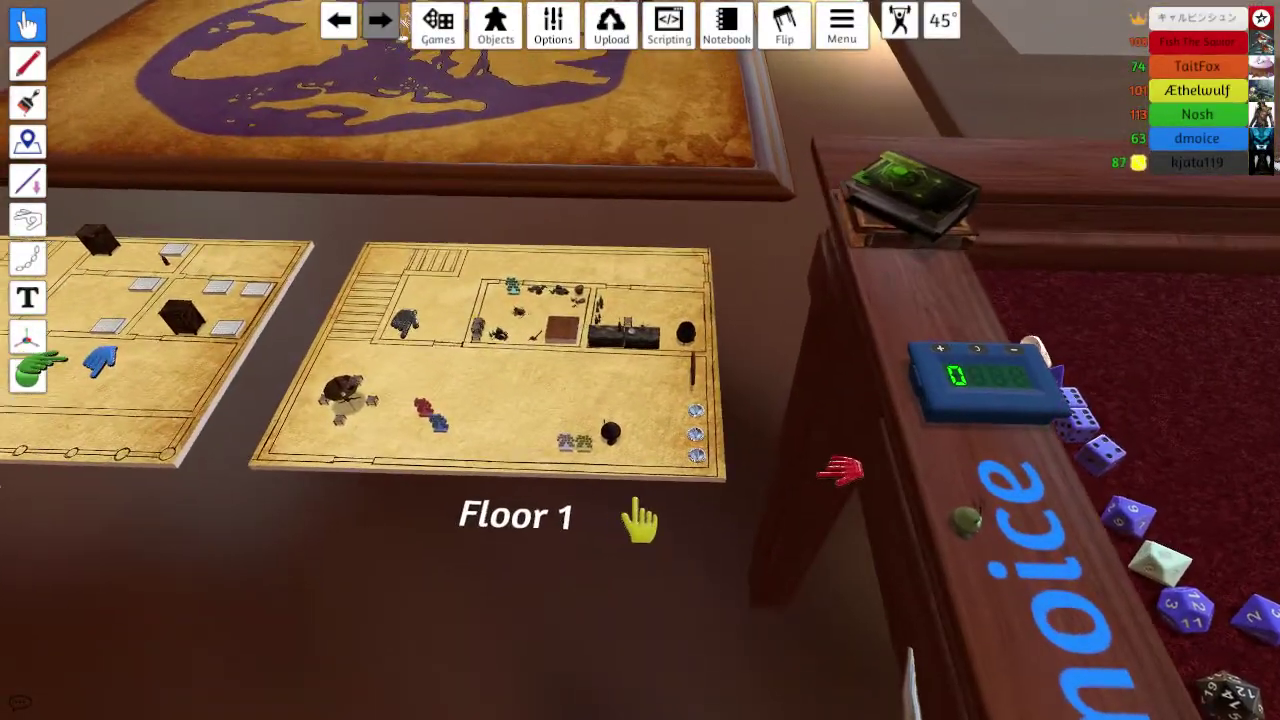
scroll(640, 520, "up", 3)
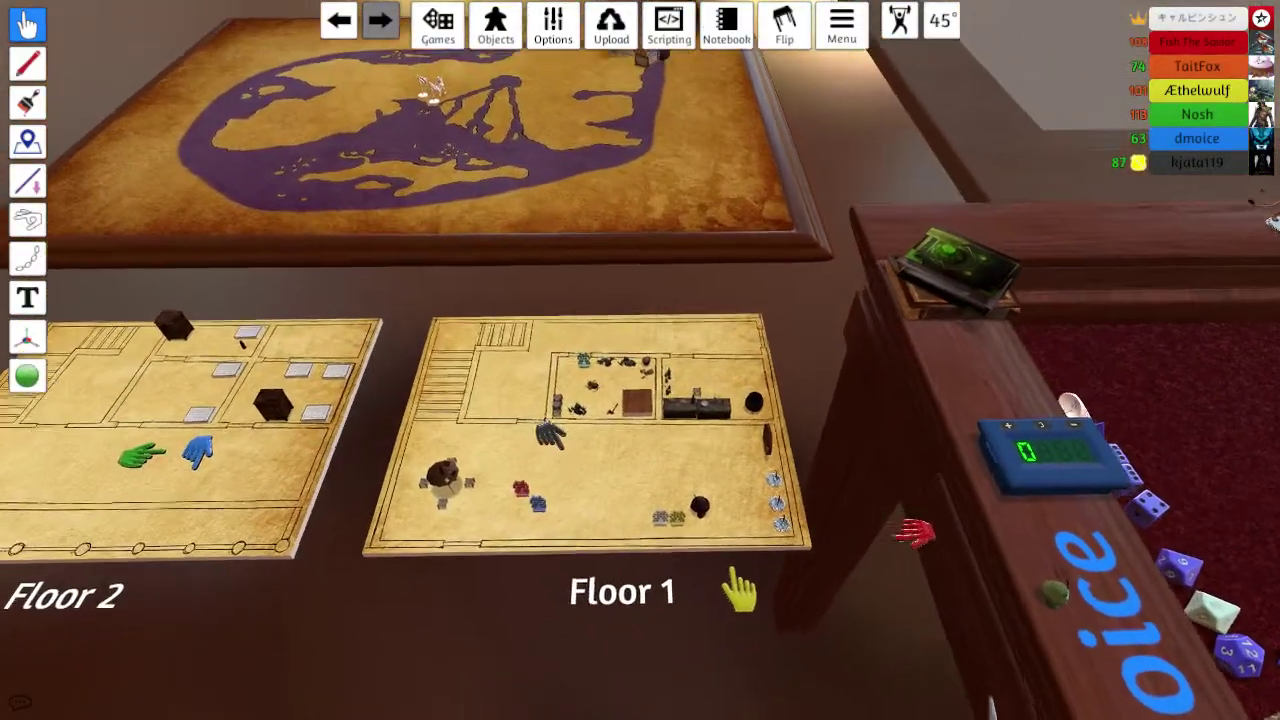
scroll(640, 520, "up", 3)
scroll(640, 520, "up", 2)
scroll(640, 520, "up", 2)
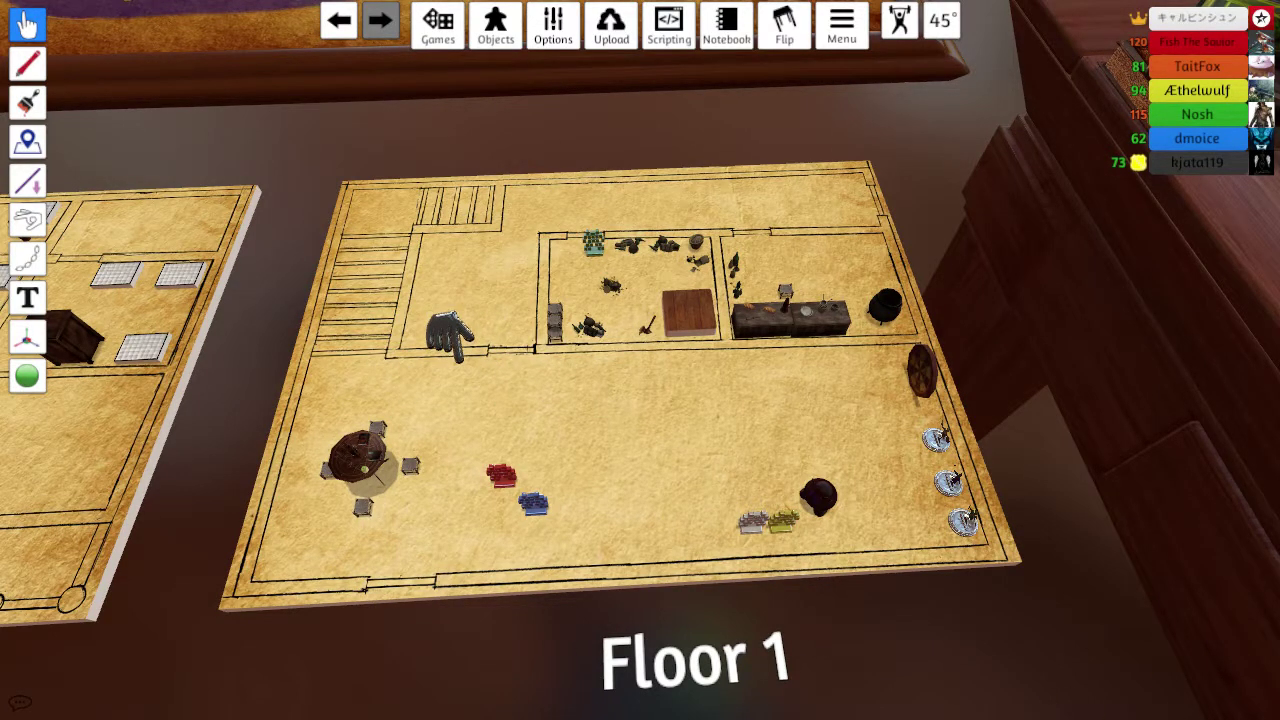
scroll(640, 400, "up", 1)
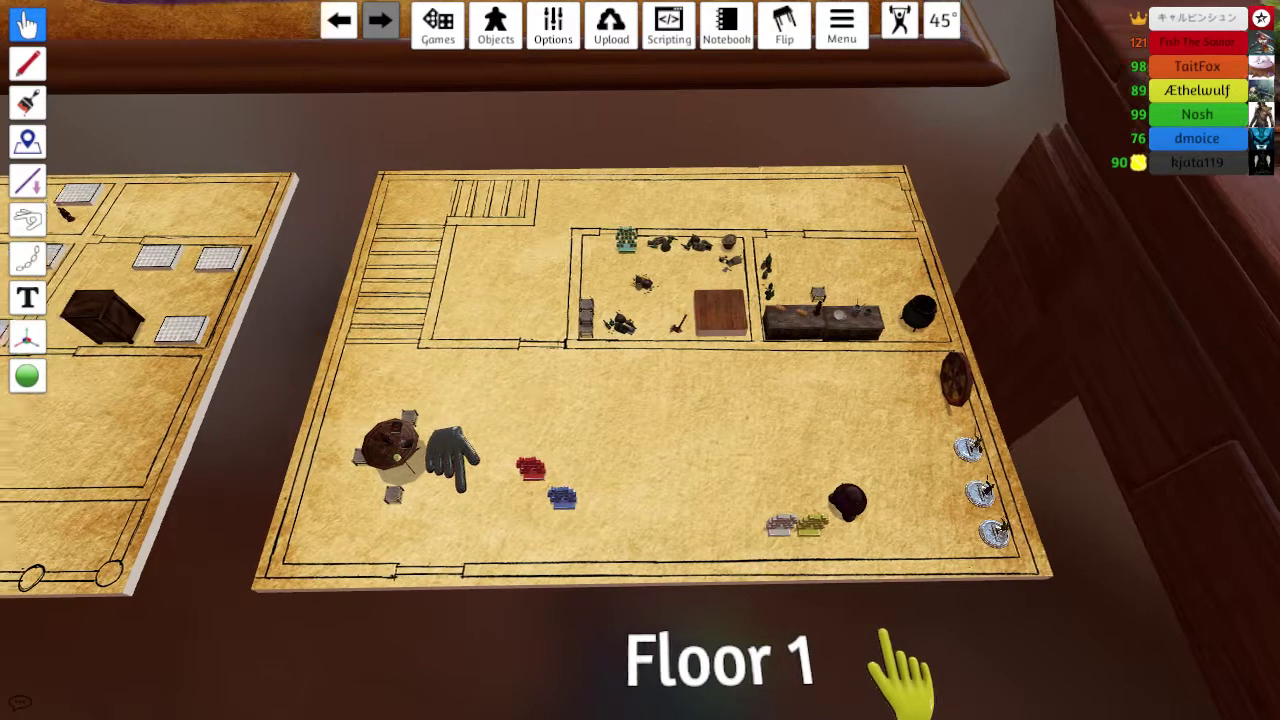
key("a")
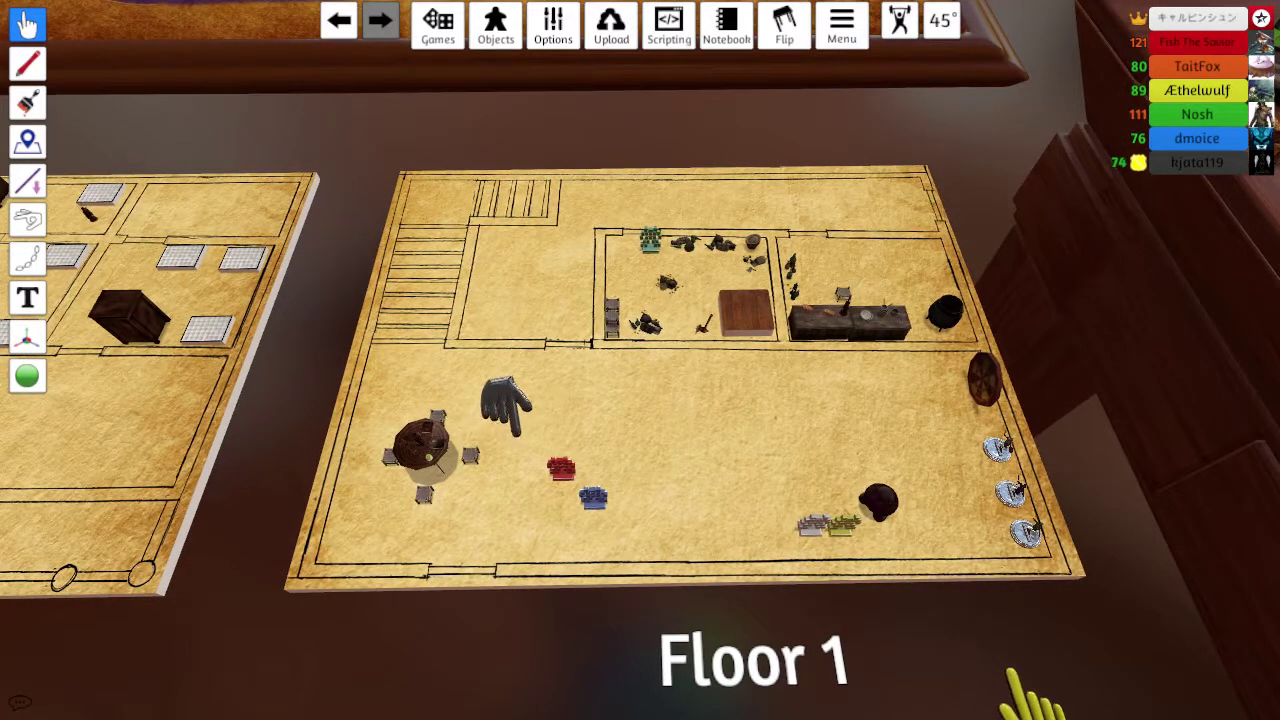
key("a")
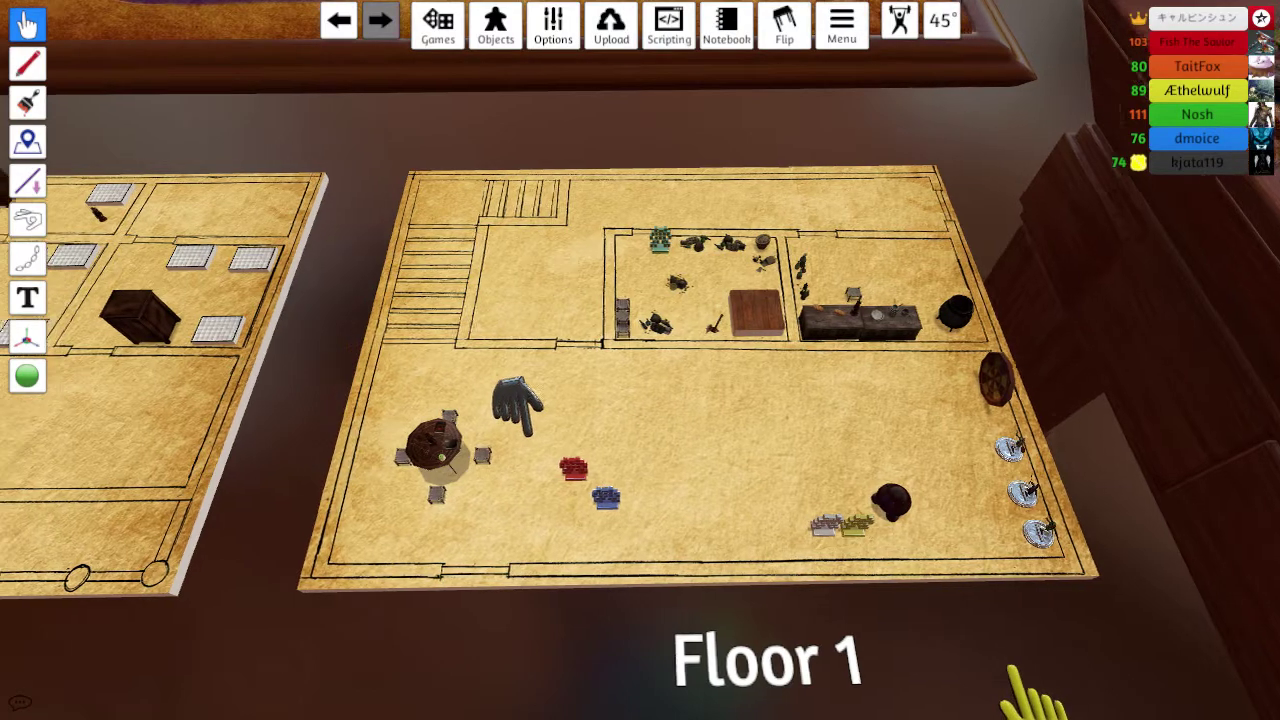
scroll(1030, 690, "down", 2)
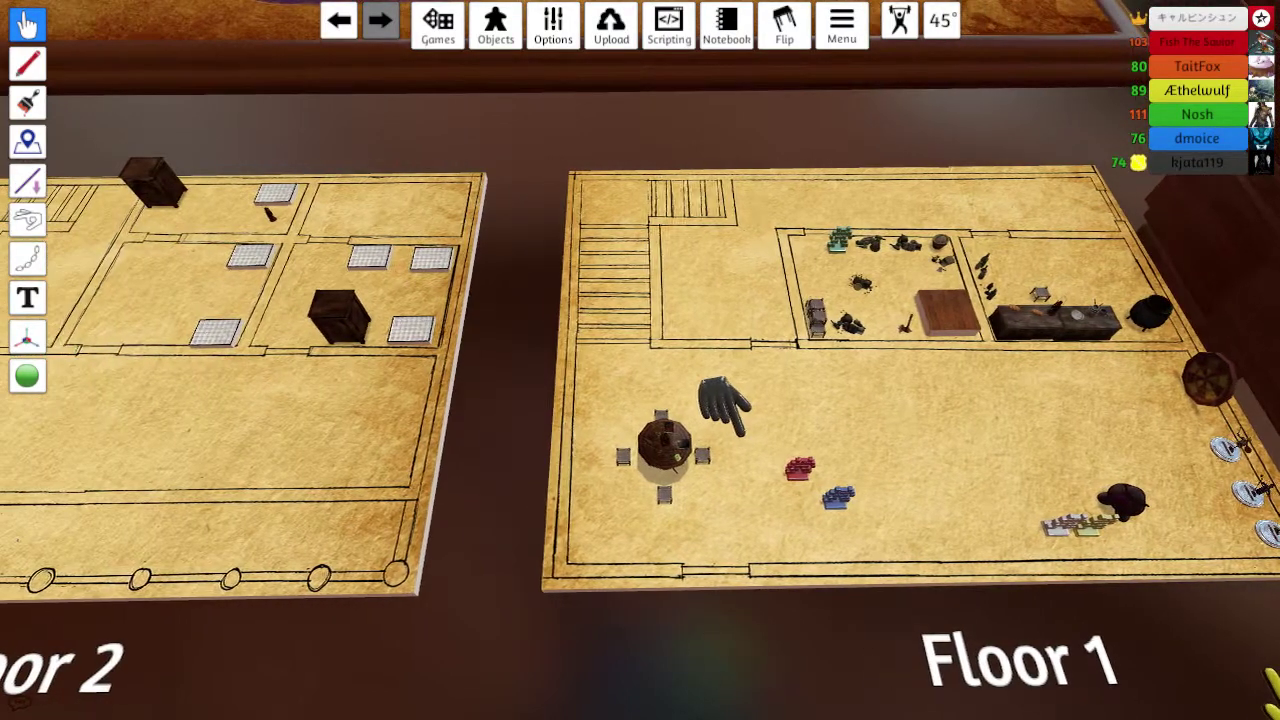
key("d")
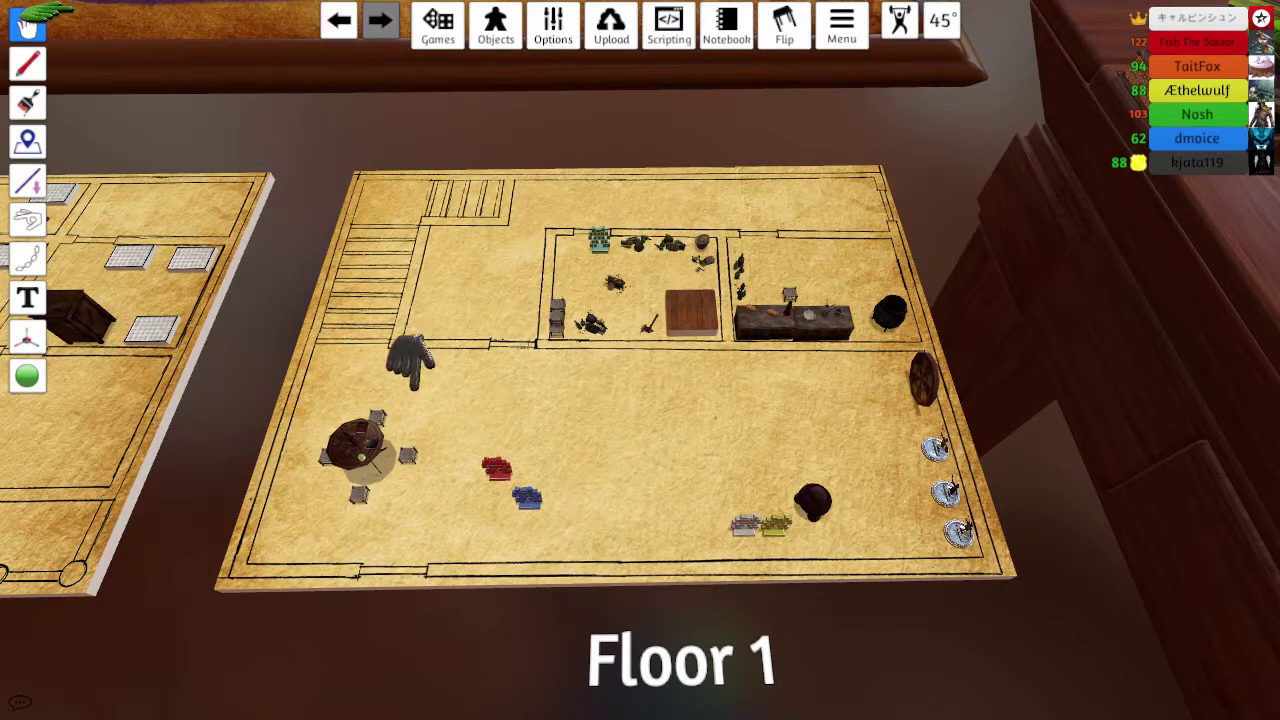
right_click(528, 500)
left_click(560, 510)
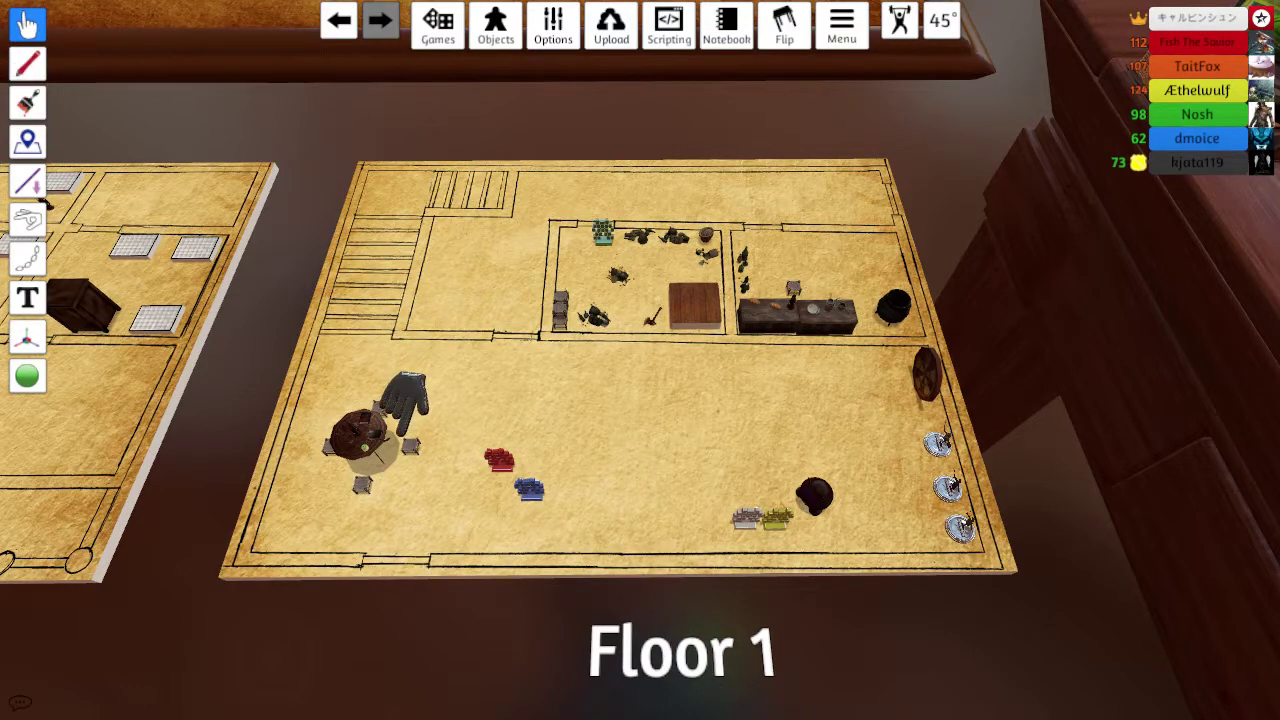
Step: Move the small token group from Floor 1's lower right onto the wooden rail
key("shift+2")
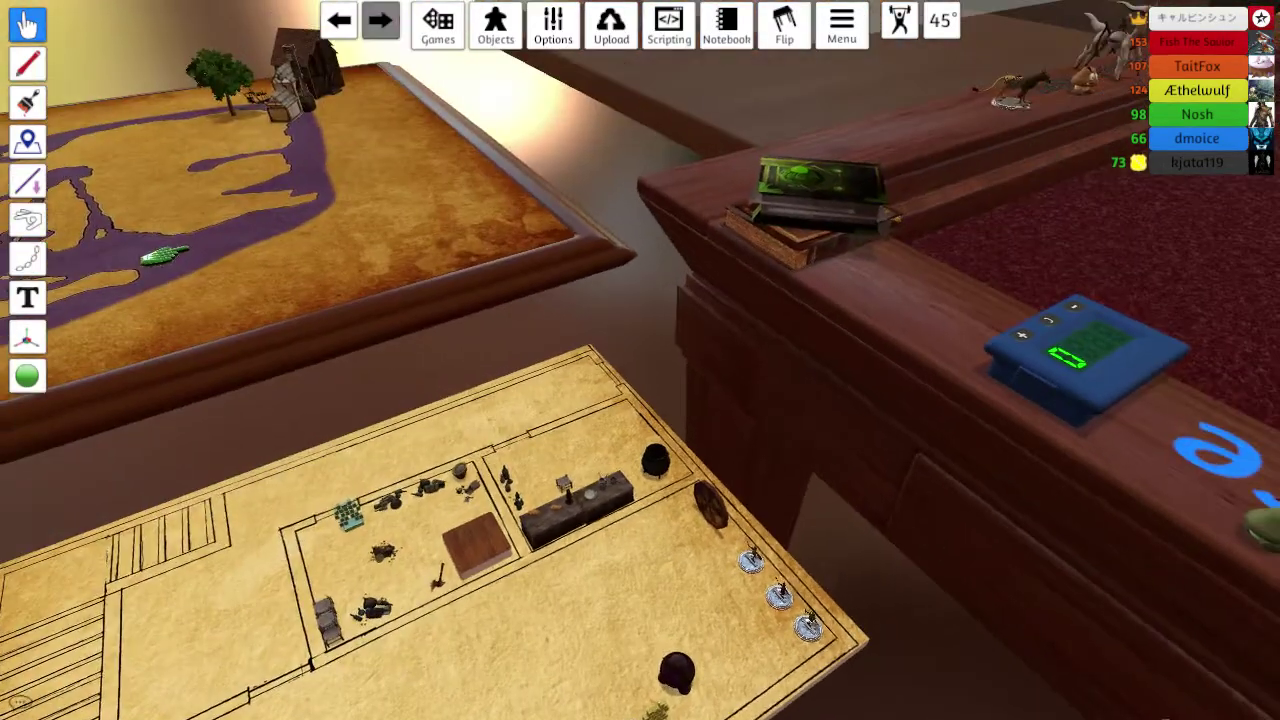
key("space")
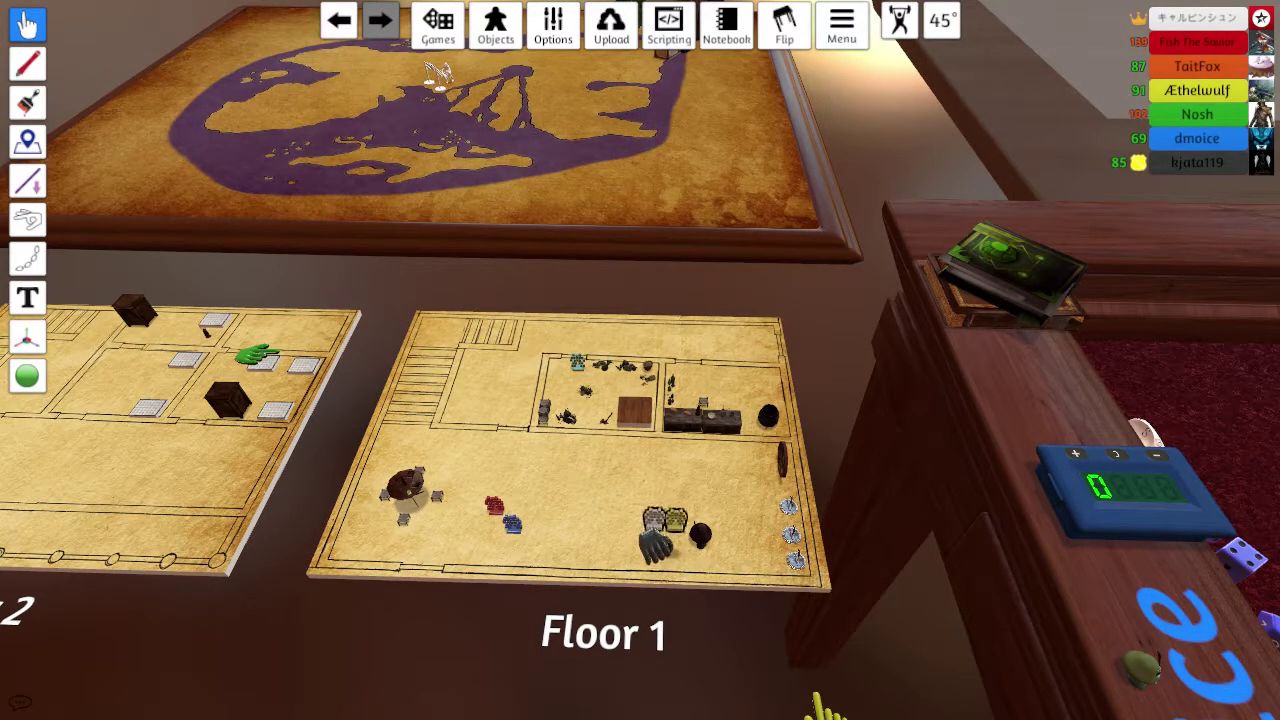
left_click_drag(653, 545, 1010, 565)
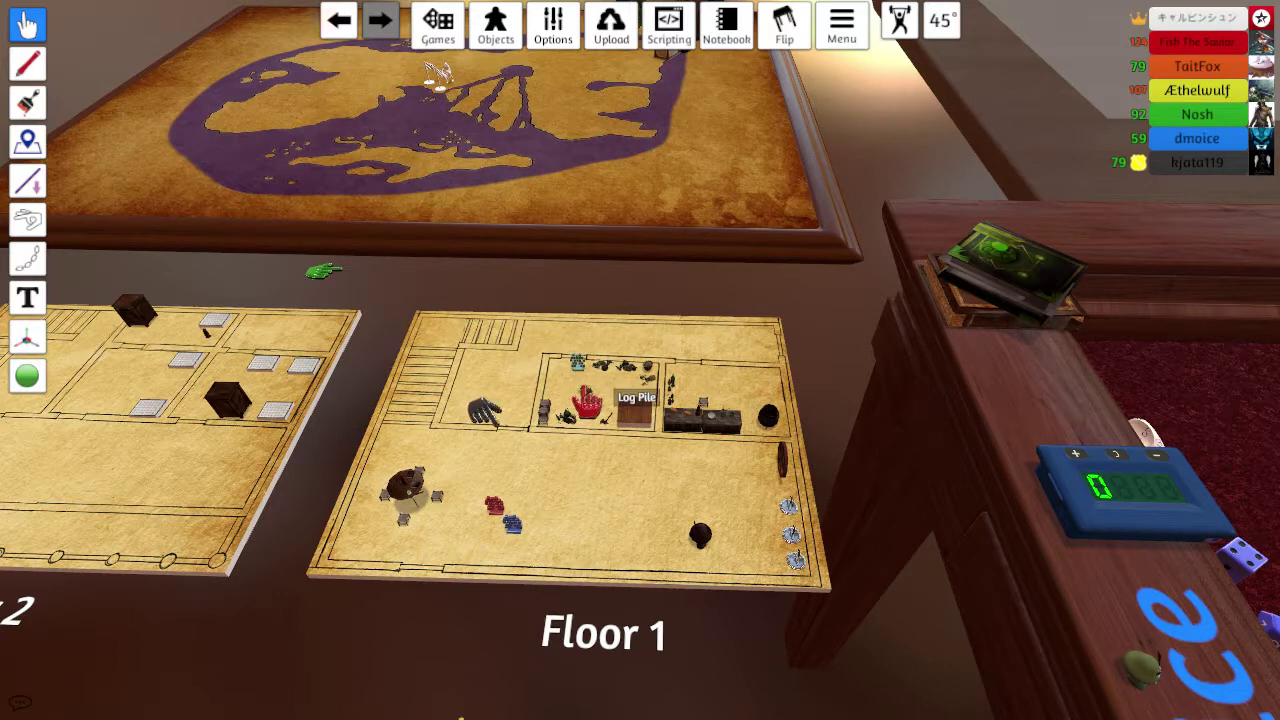
scroll(373, 690, "down", 1)
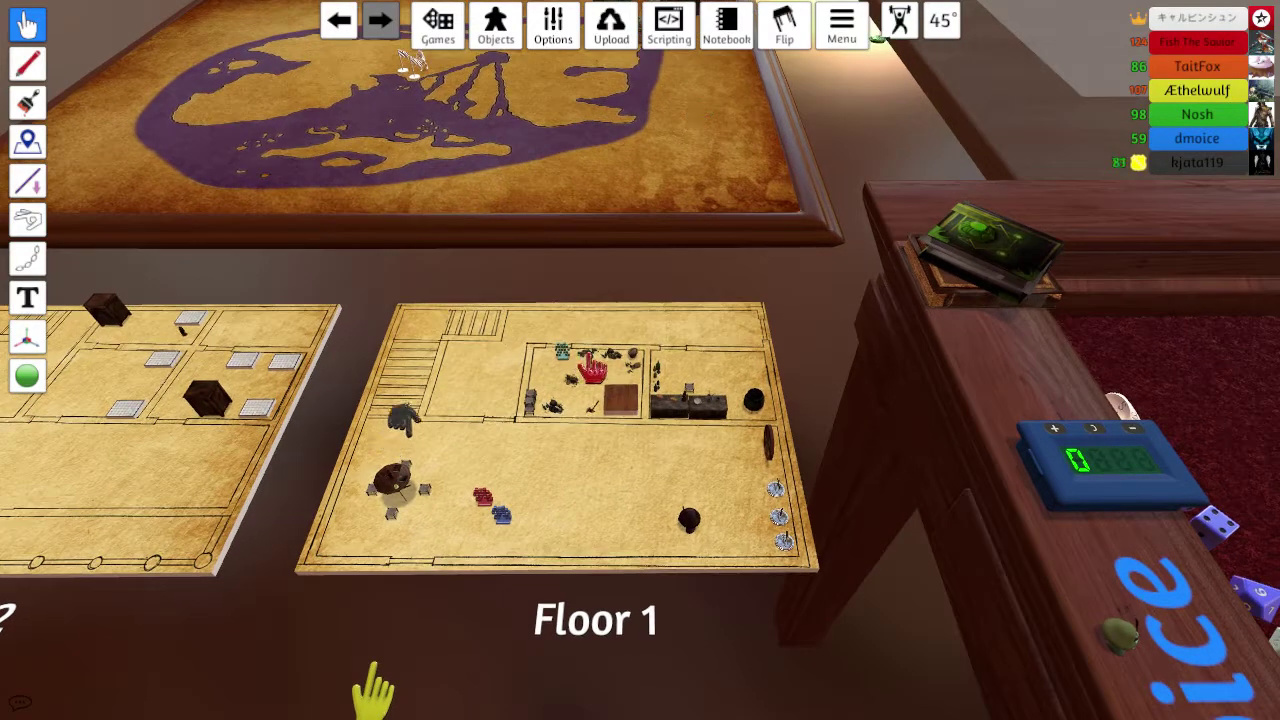
scroll(373, 690, "down", 1)
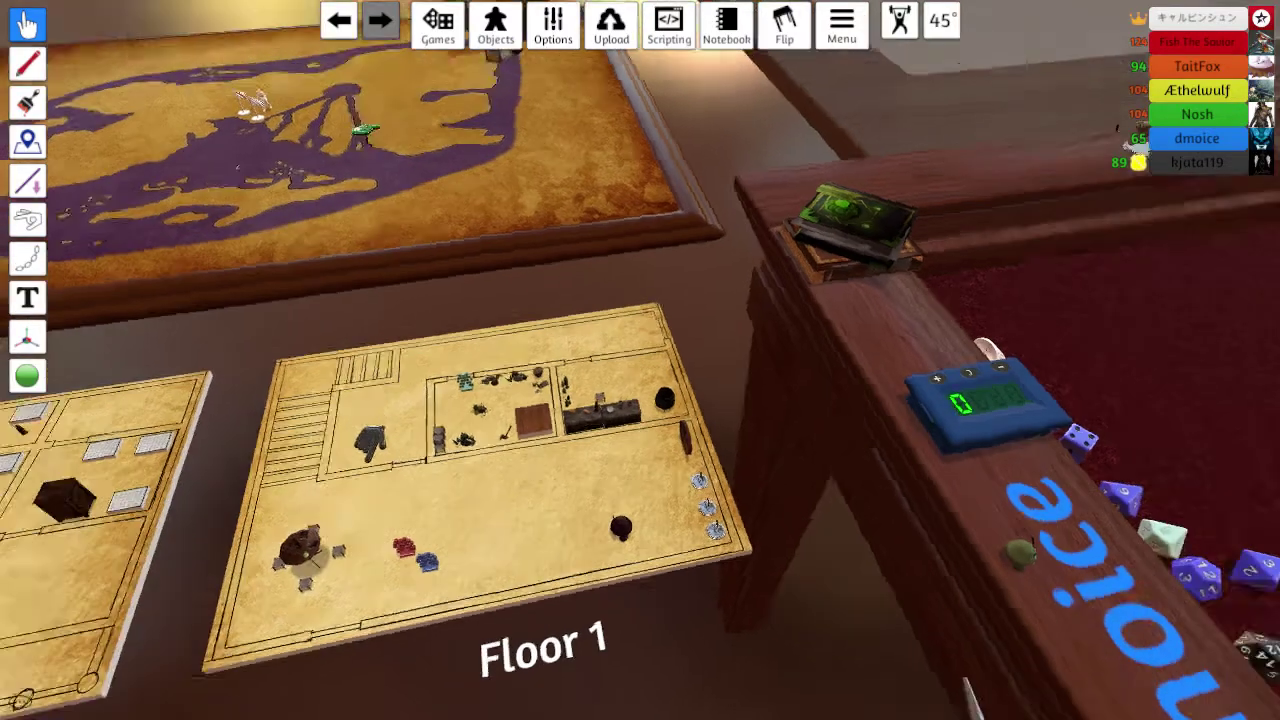
scroll(497, 695, "down", 5)
scroll(497, 695, "up", 5)
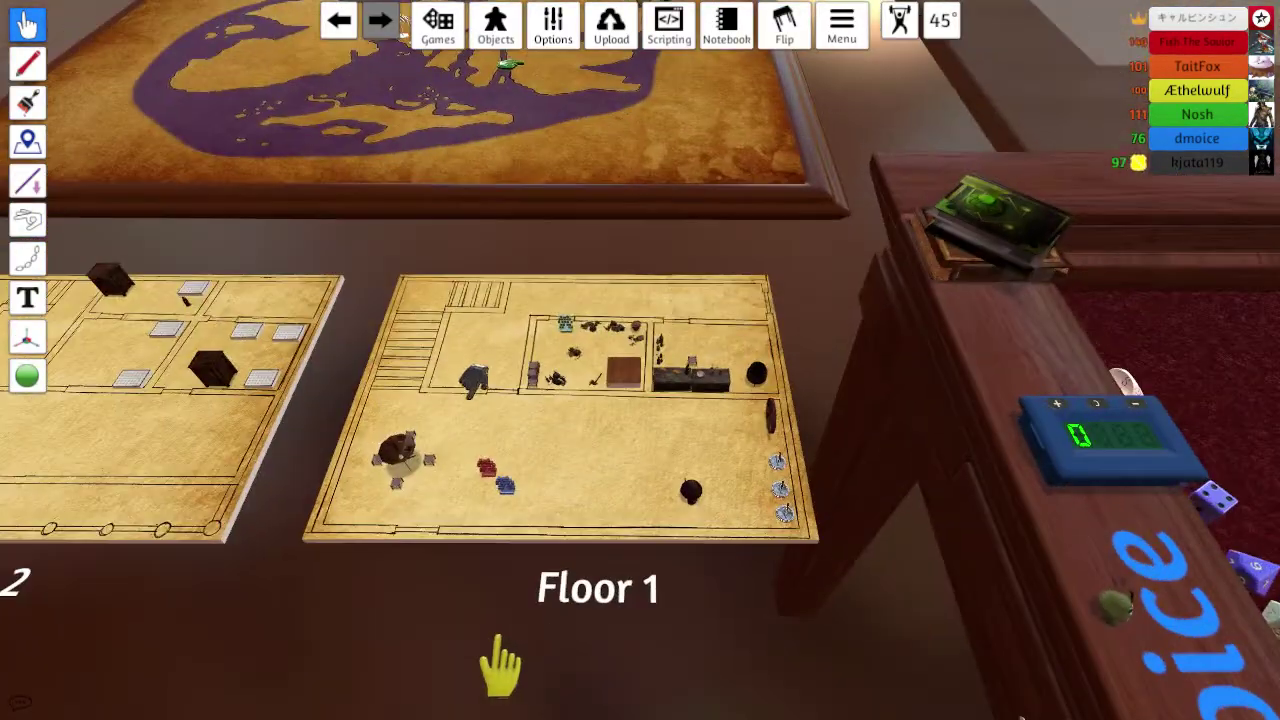
scroll(420, 668, "down", 1)
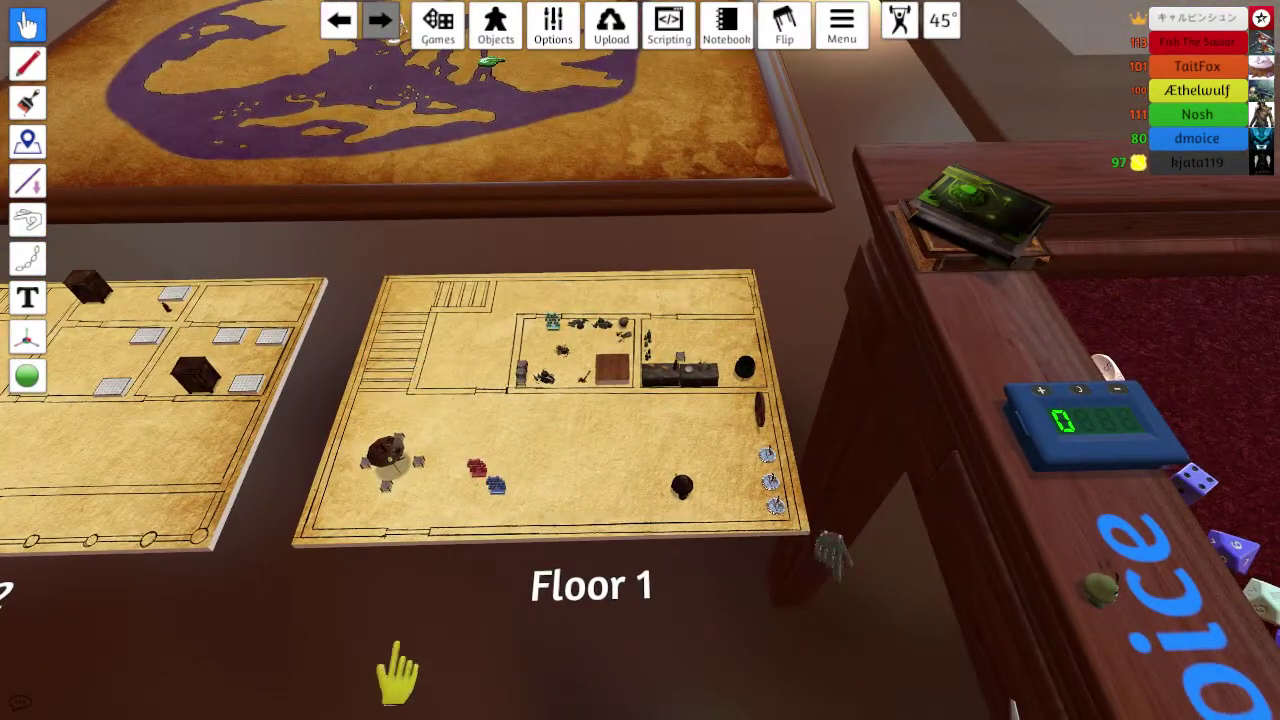
key("space")
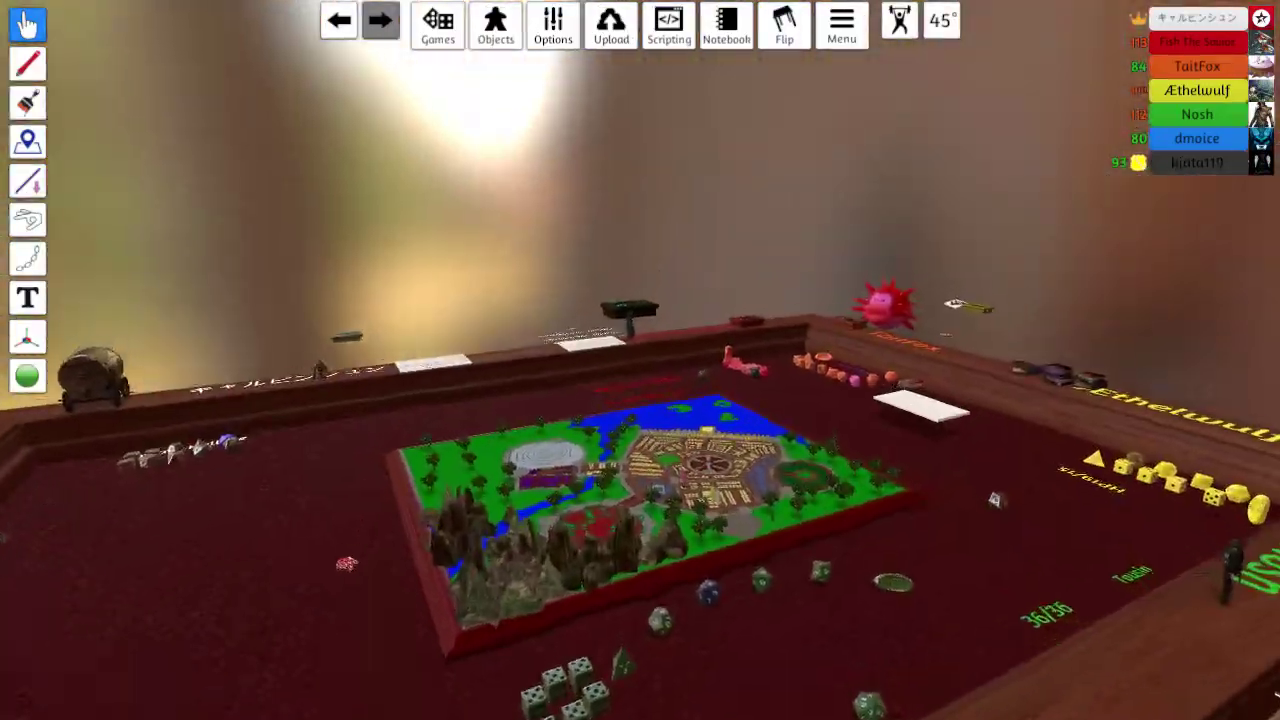
key("space")
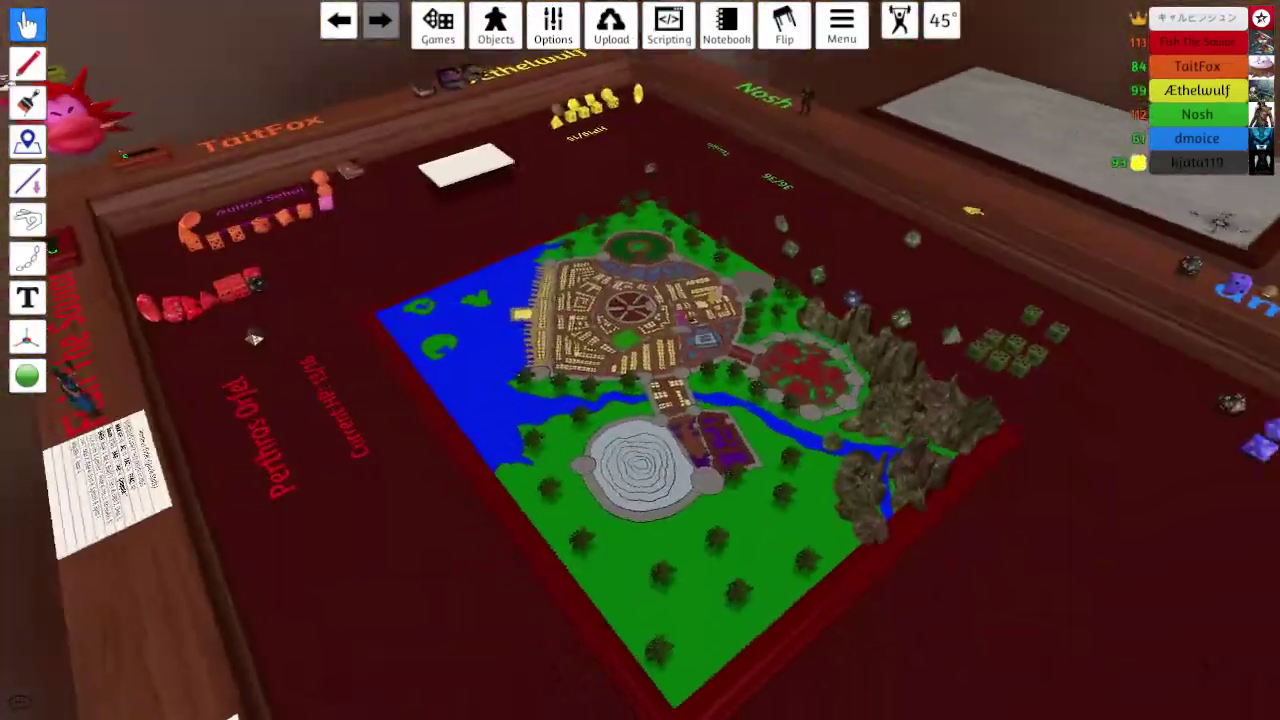
key("space")
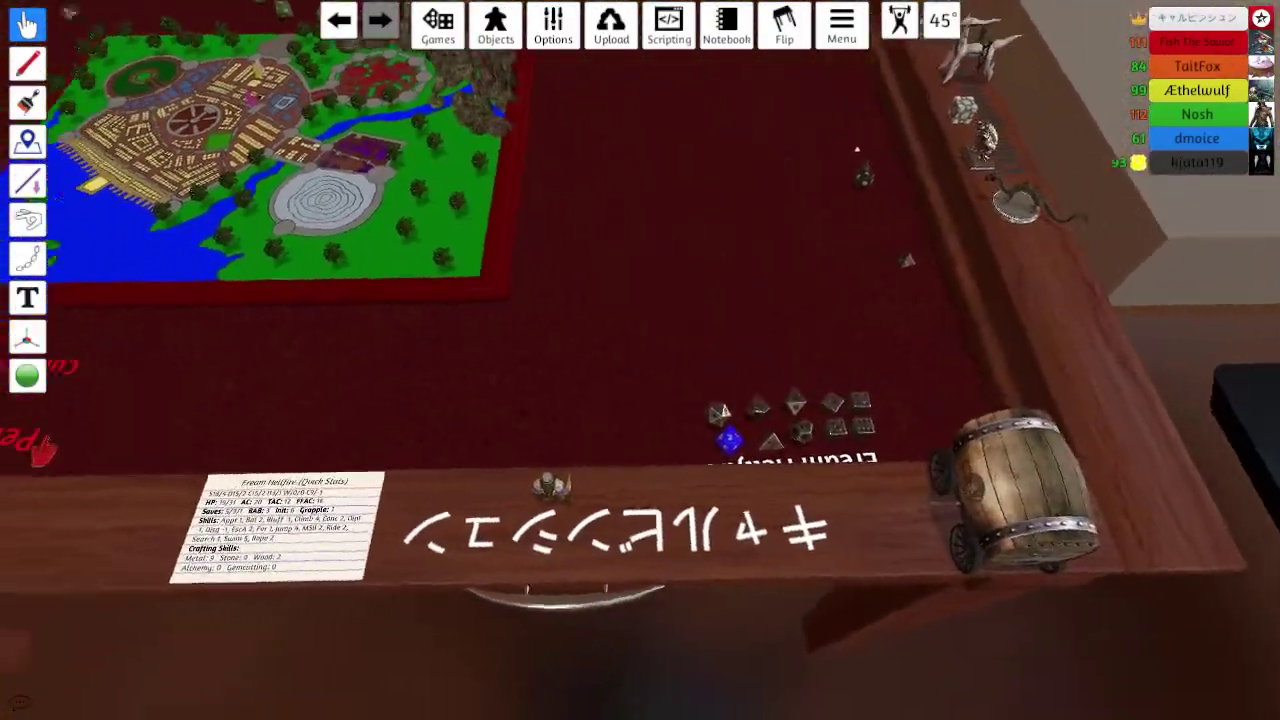
key("space")
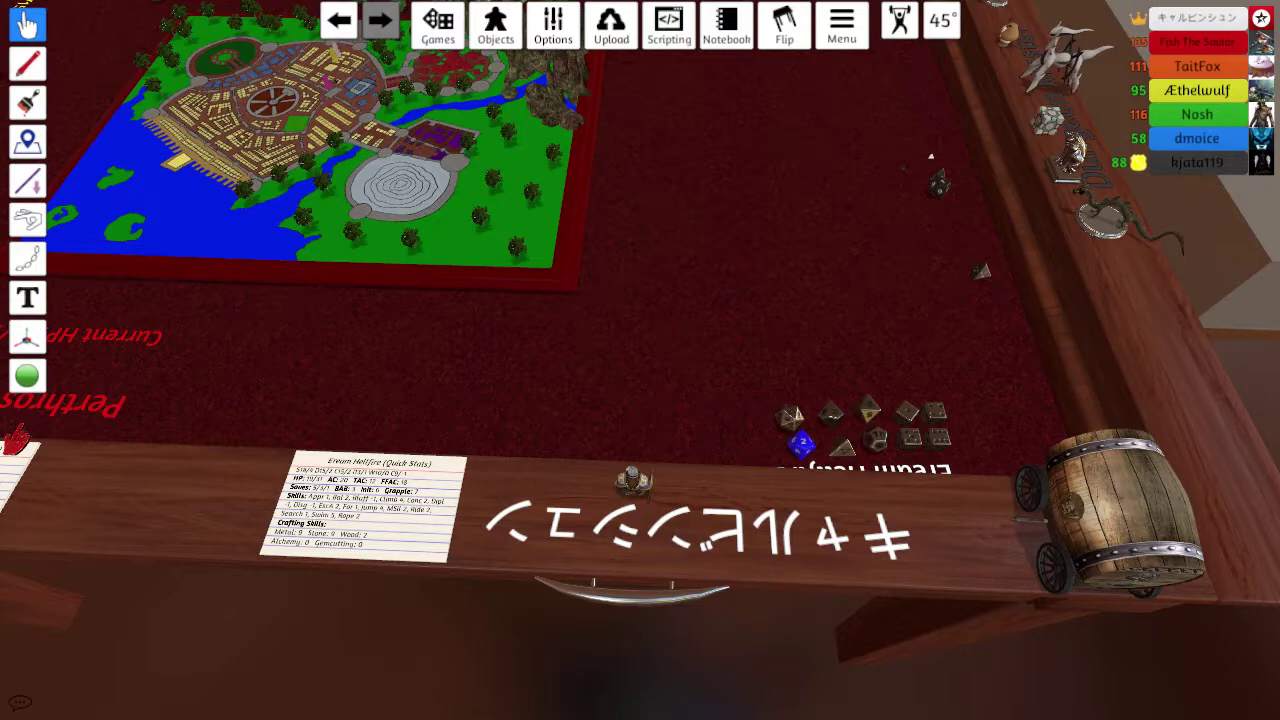
key("space")
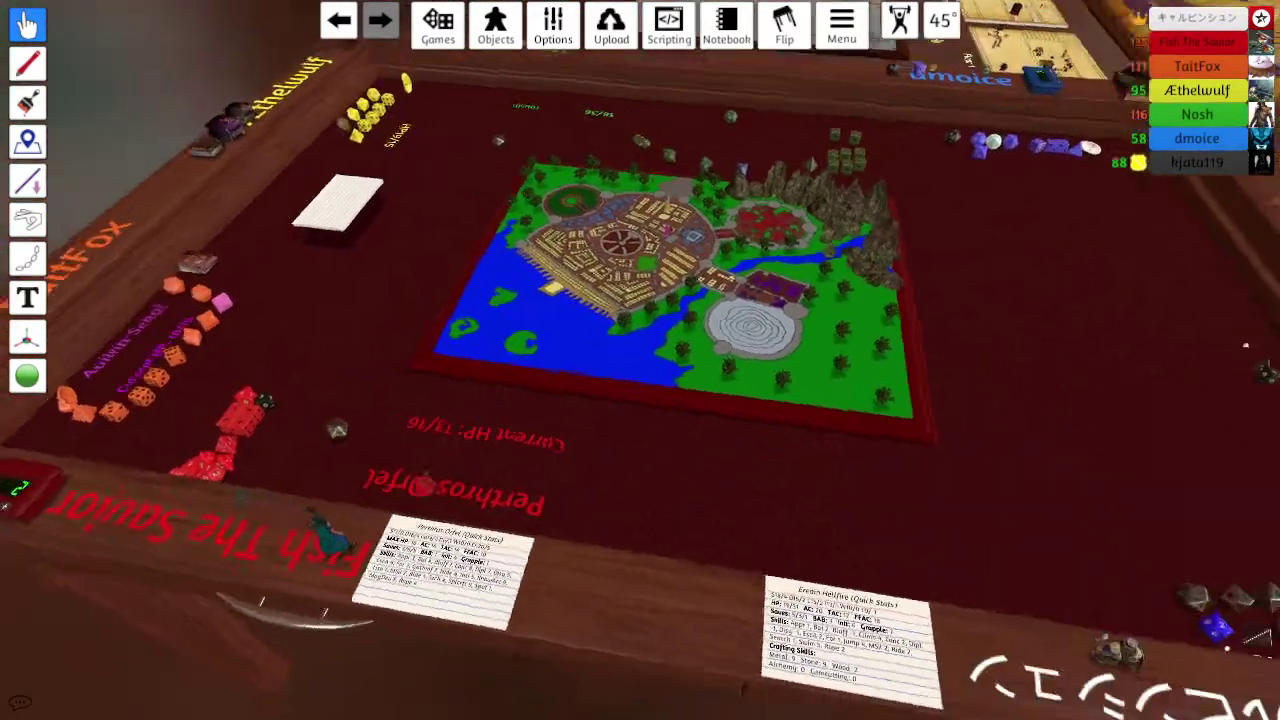
key("Right")
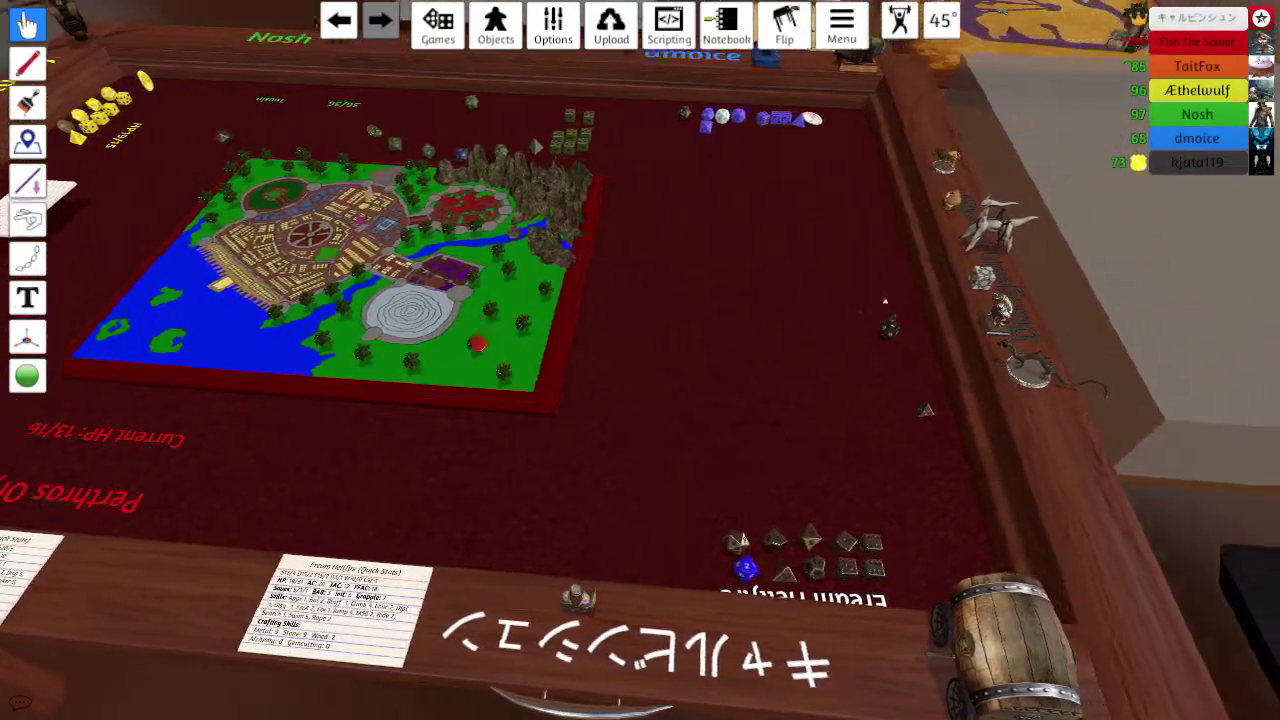
key("w")
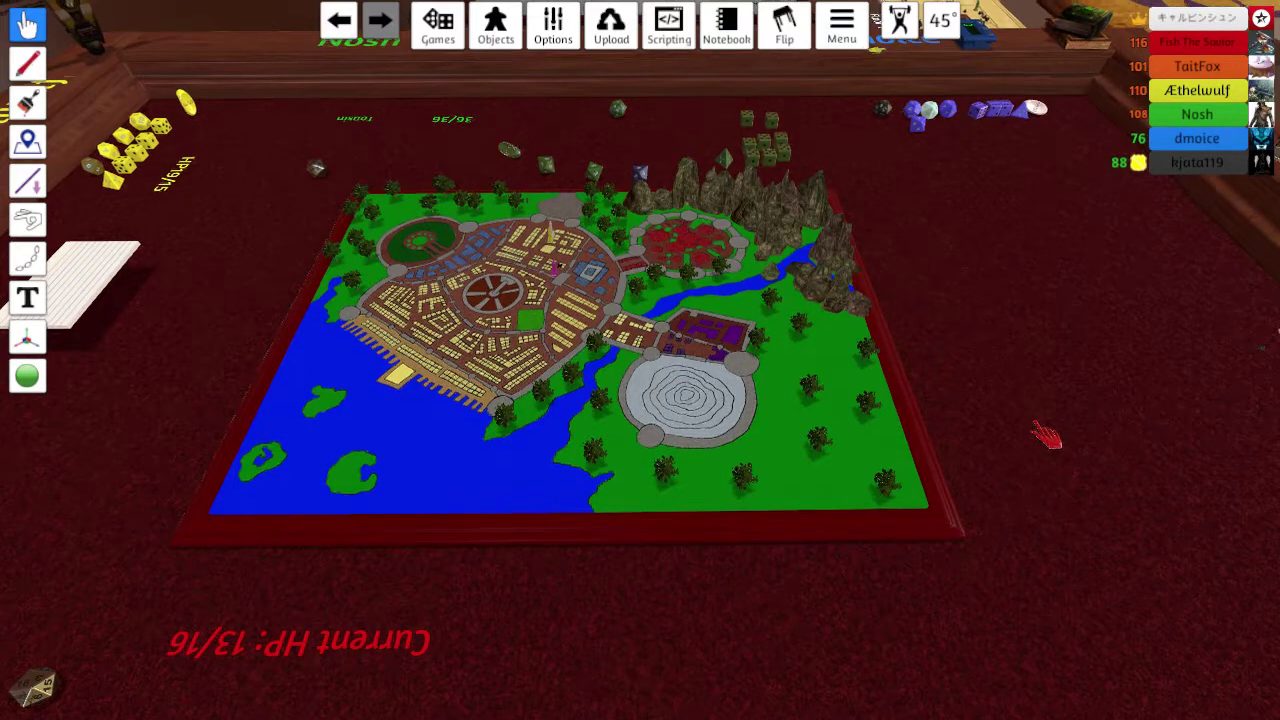
key("w")
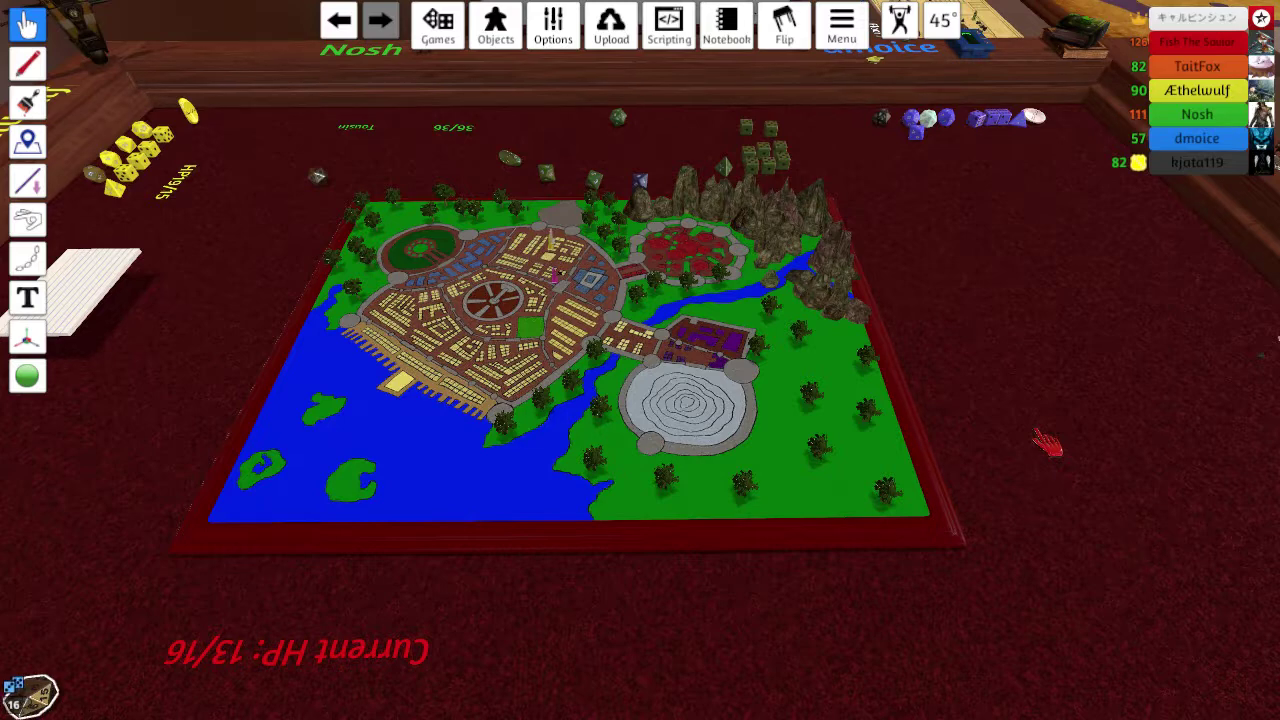
scroll(640, 360, "down", 3)
scroll(640, 360, "down", 3)
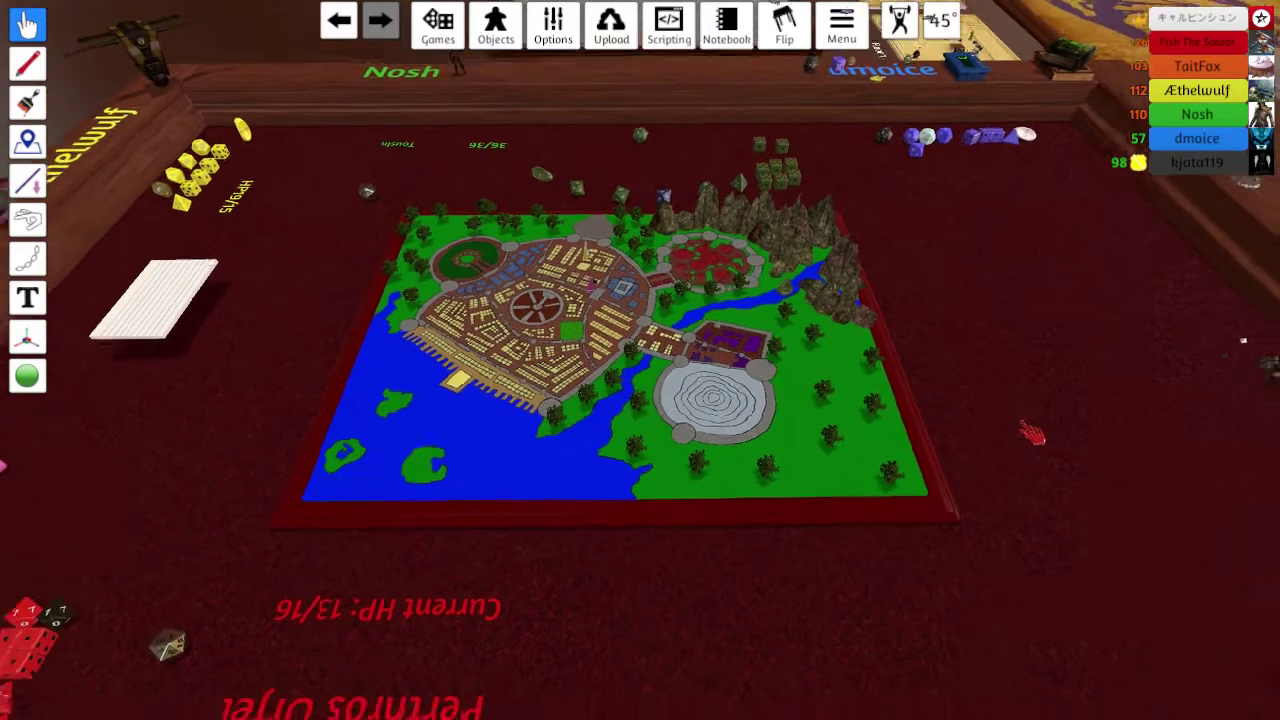
scroll(640, 360, "down", 4)
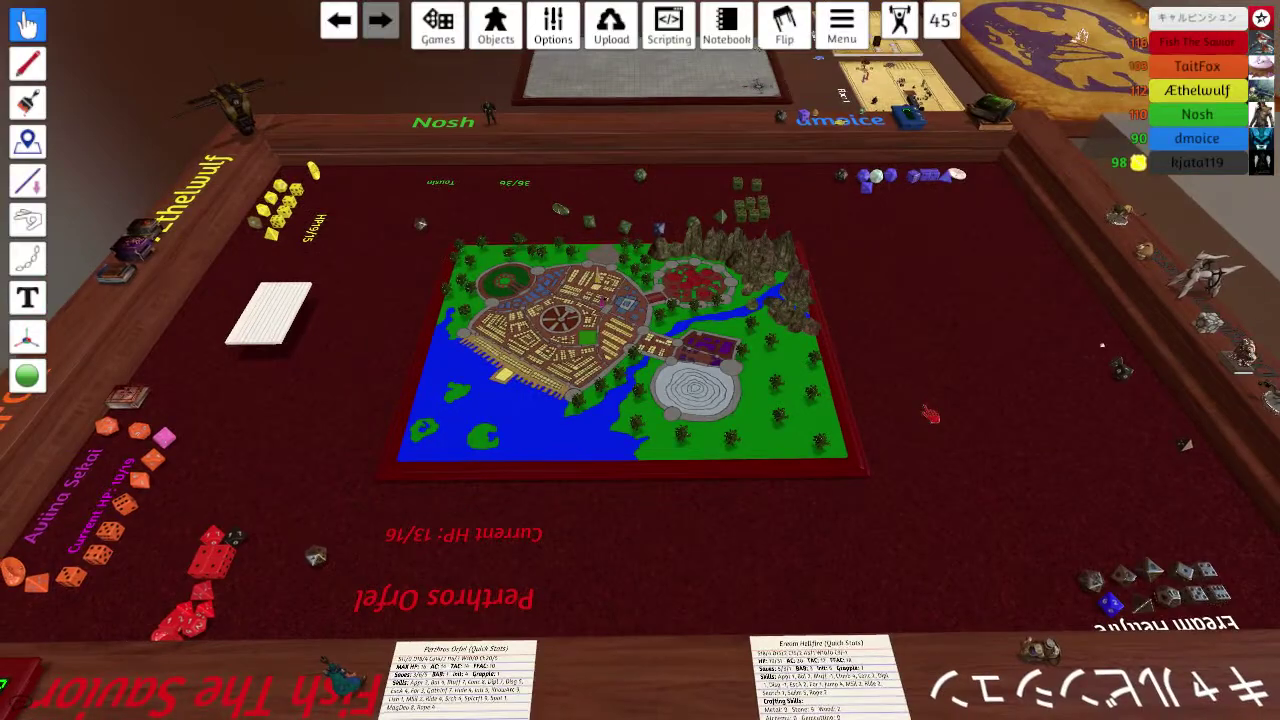
scroll(640, 360, "up", 3)
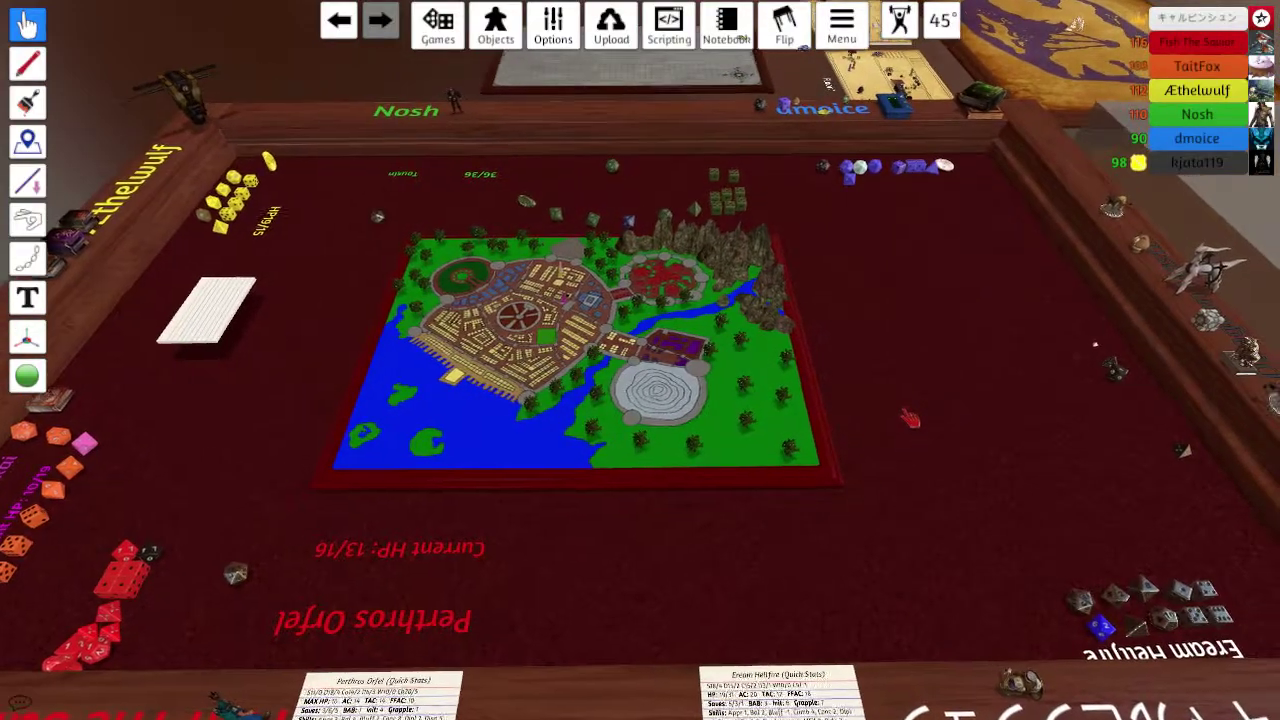
scroll(640, 360, "up", 3)
left_click_drag(980, 430, 1005, 430)
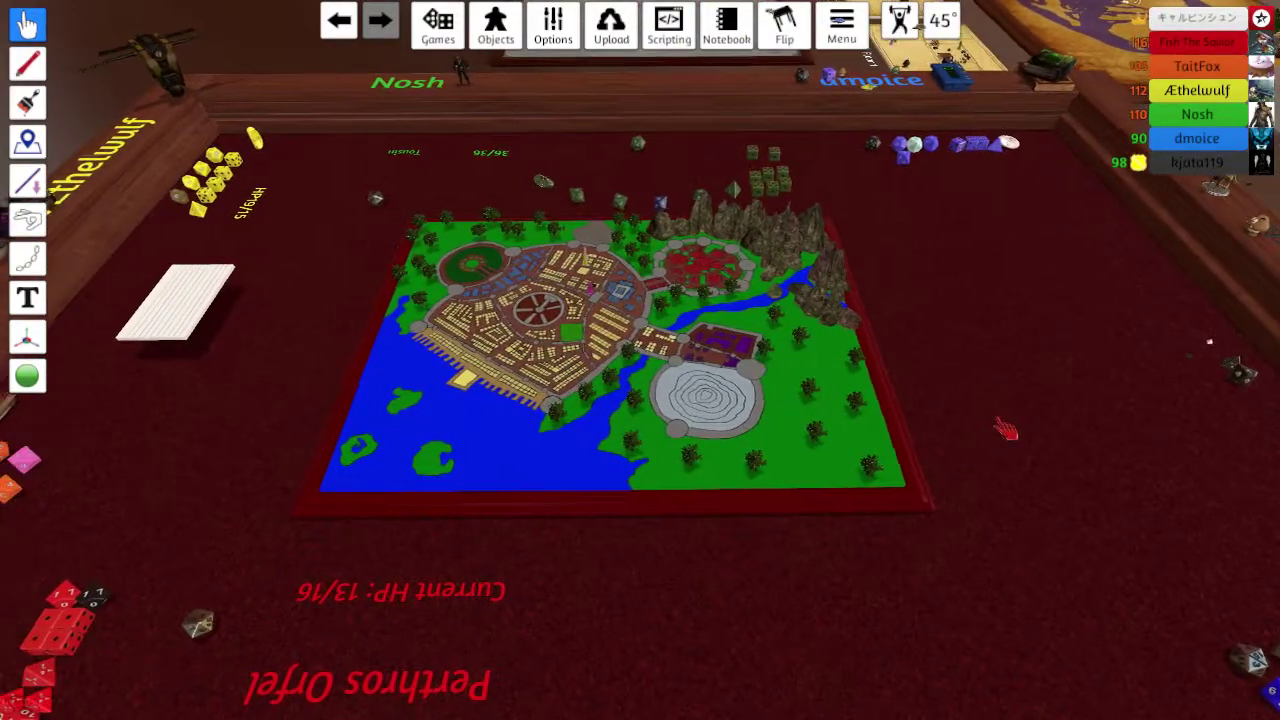
scroll(1005, 430, "down", 1)
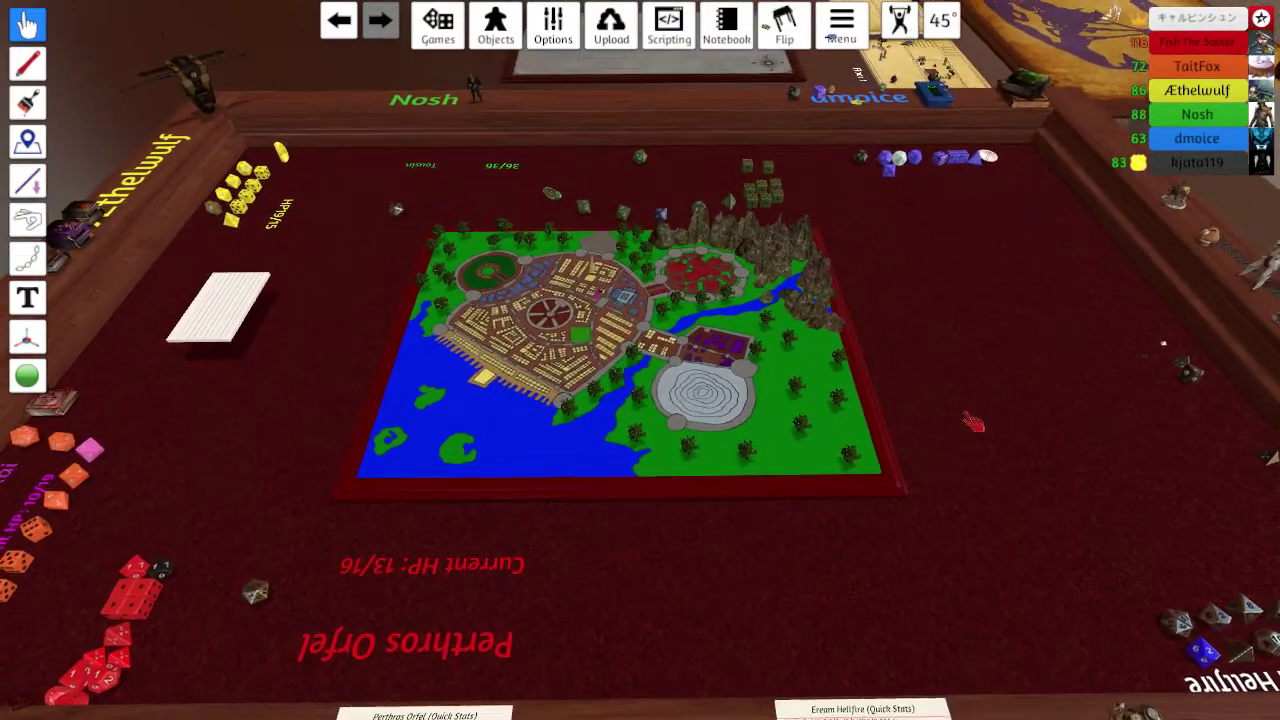
scroll(960, 430, "up", 1)
scroll(928, 430, "up", 2)
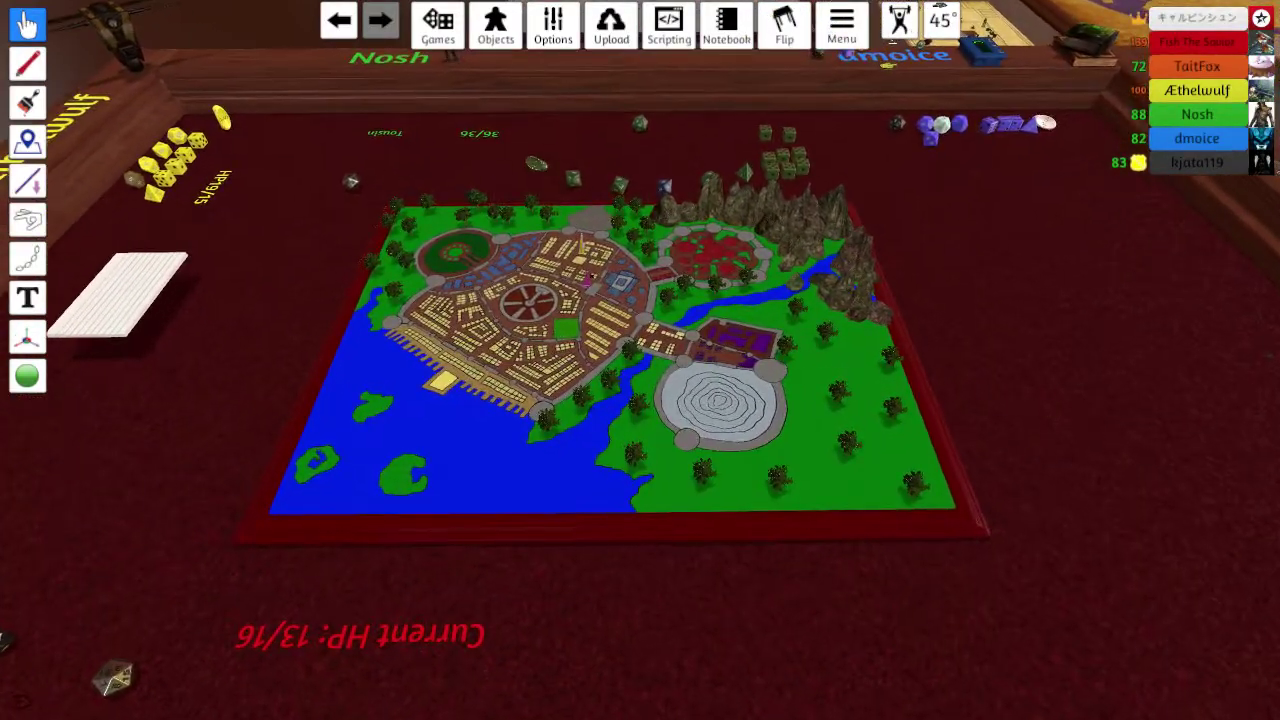
scroll(928, 430, "up", 2)
scroll(928, 430, "up", 2)
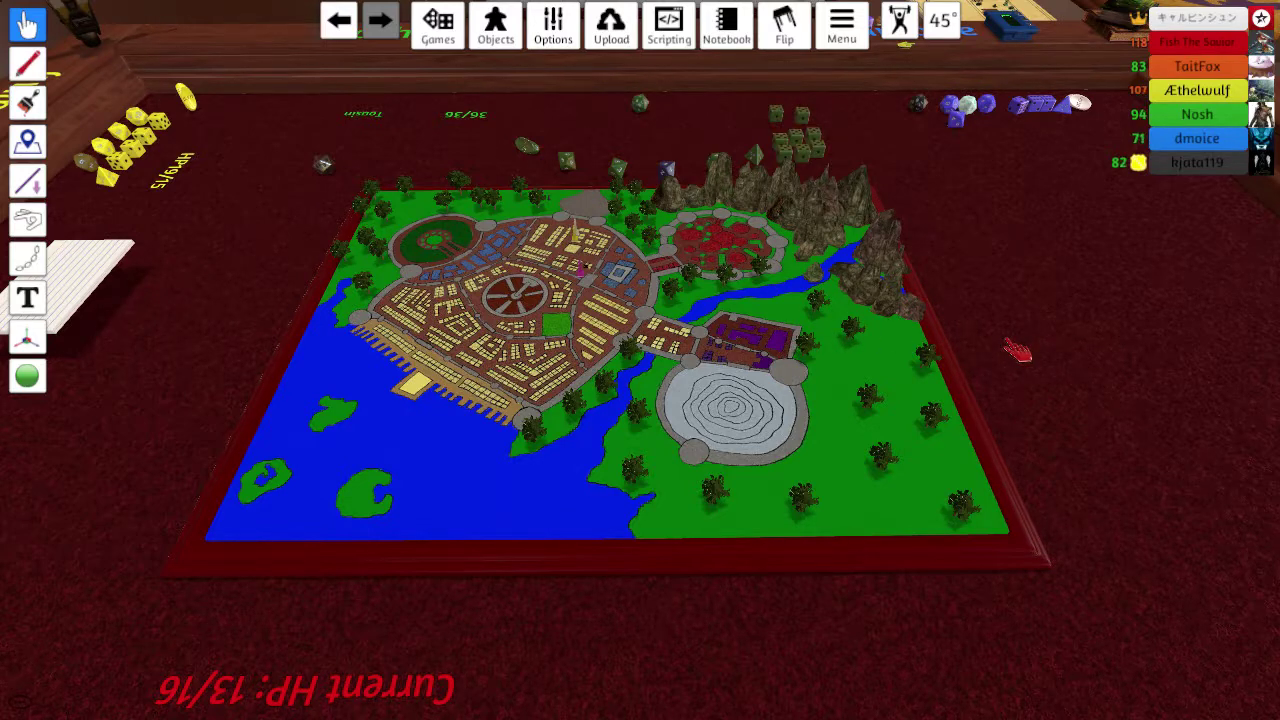
scroll(1015, 350, "down", 5)
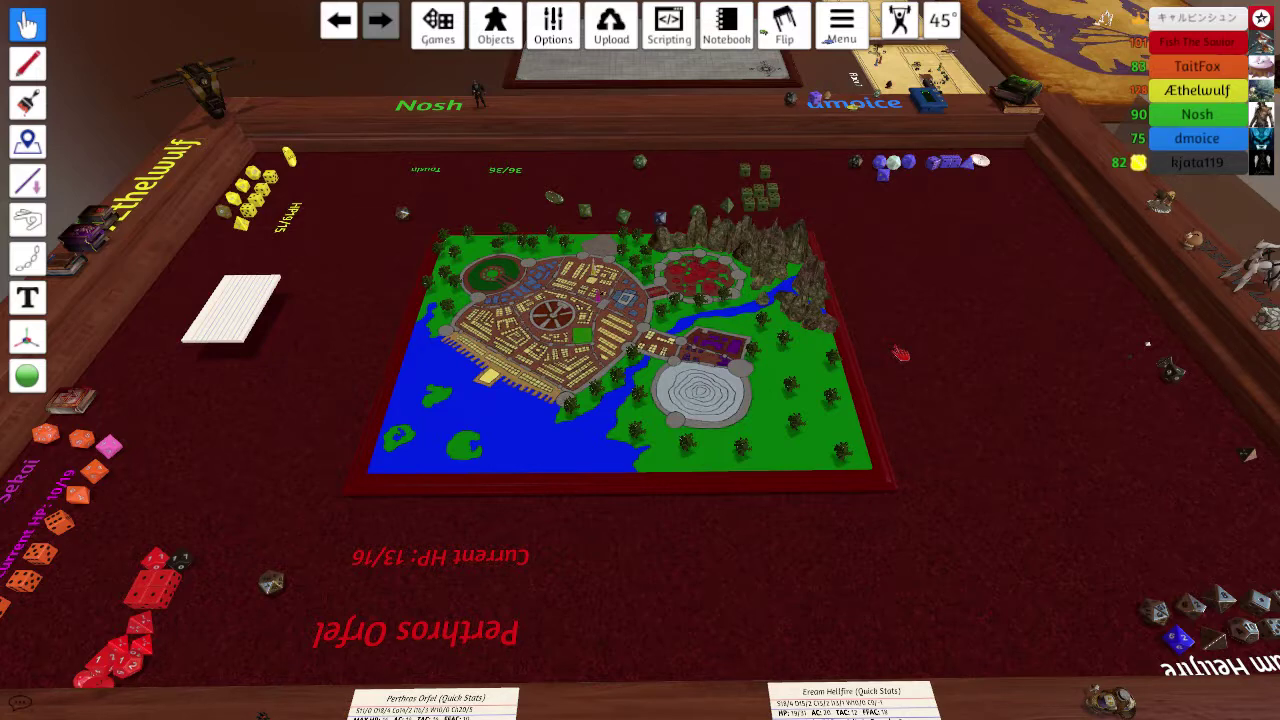
scroll(900, 354, "up", 2)
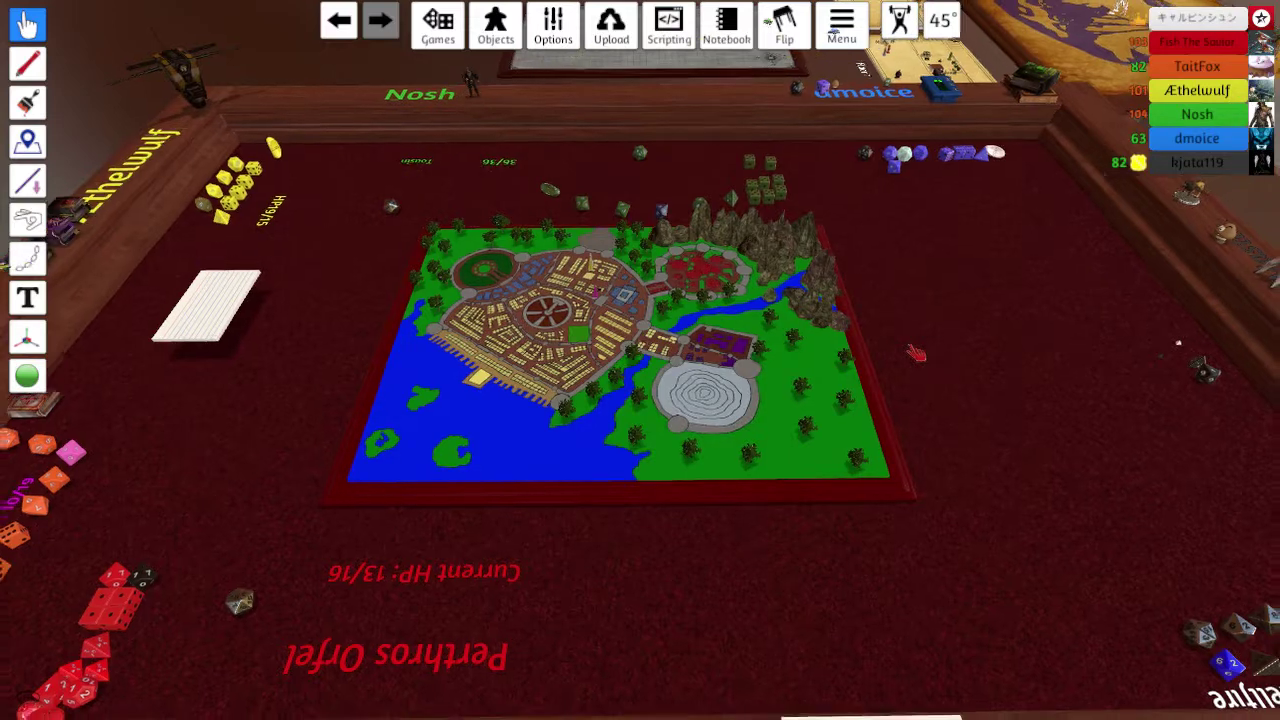
scroll(640, 360, "down", 2)
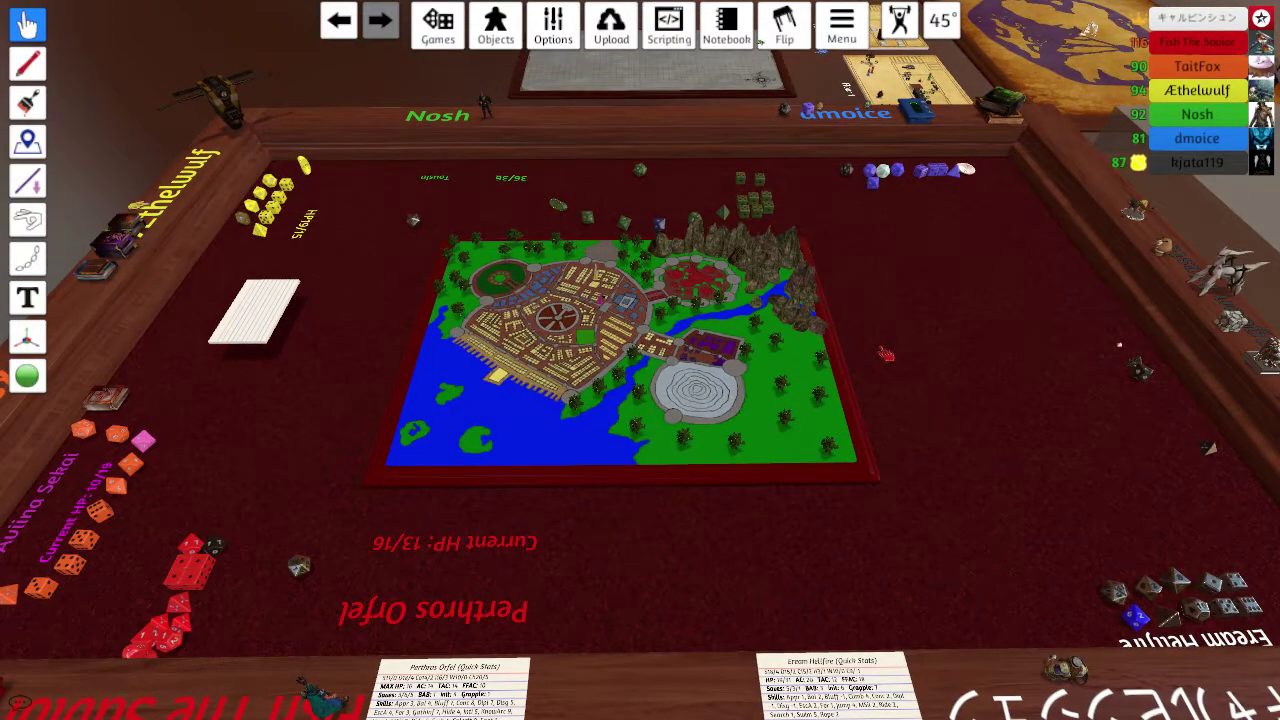
scroll(888, 354, "up", 3)
scroll(888, 354, "up", 3)
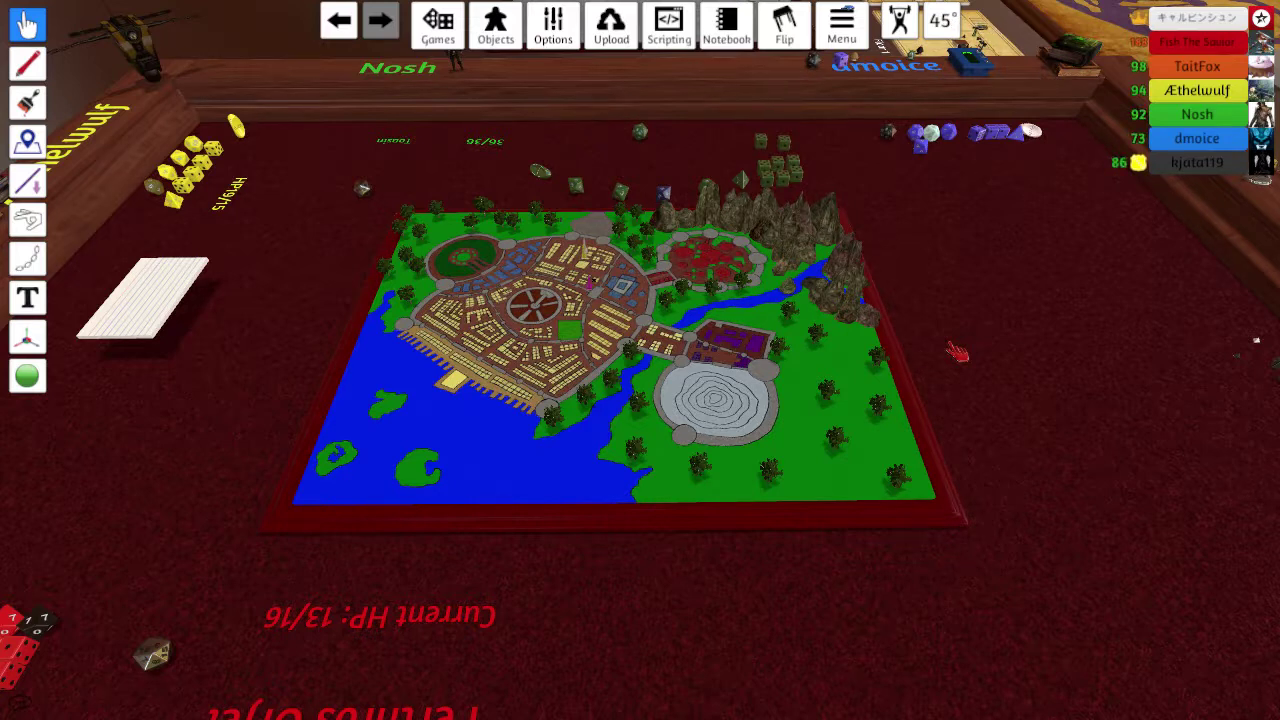
scroll(957, 352, "down", 2)
scroll(957, 352, "down", 3)
scroll(920, 354, "down", 2)
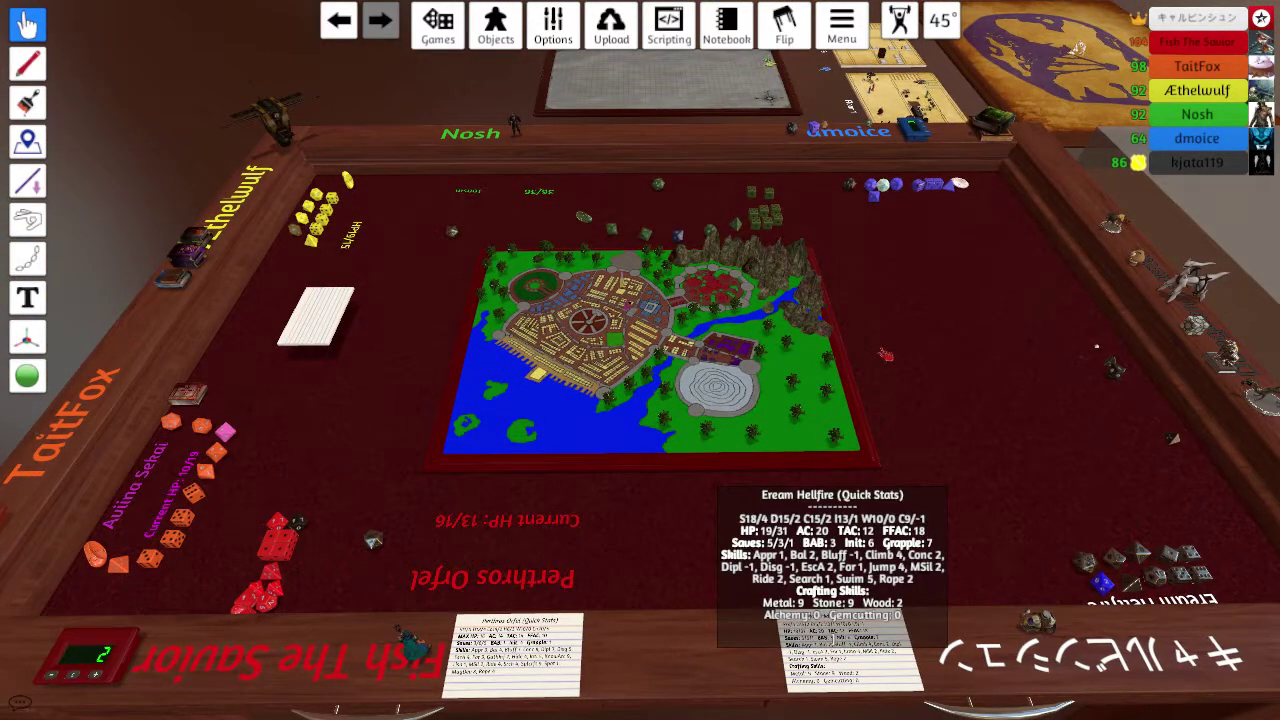
scroll(884, 354, "down", 2)
scroll(884, 354, "up", 2)
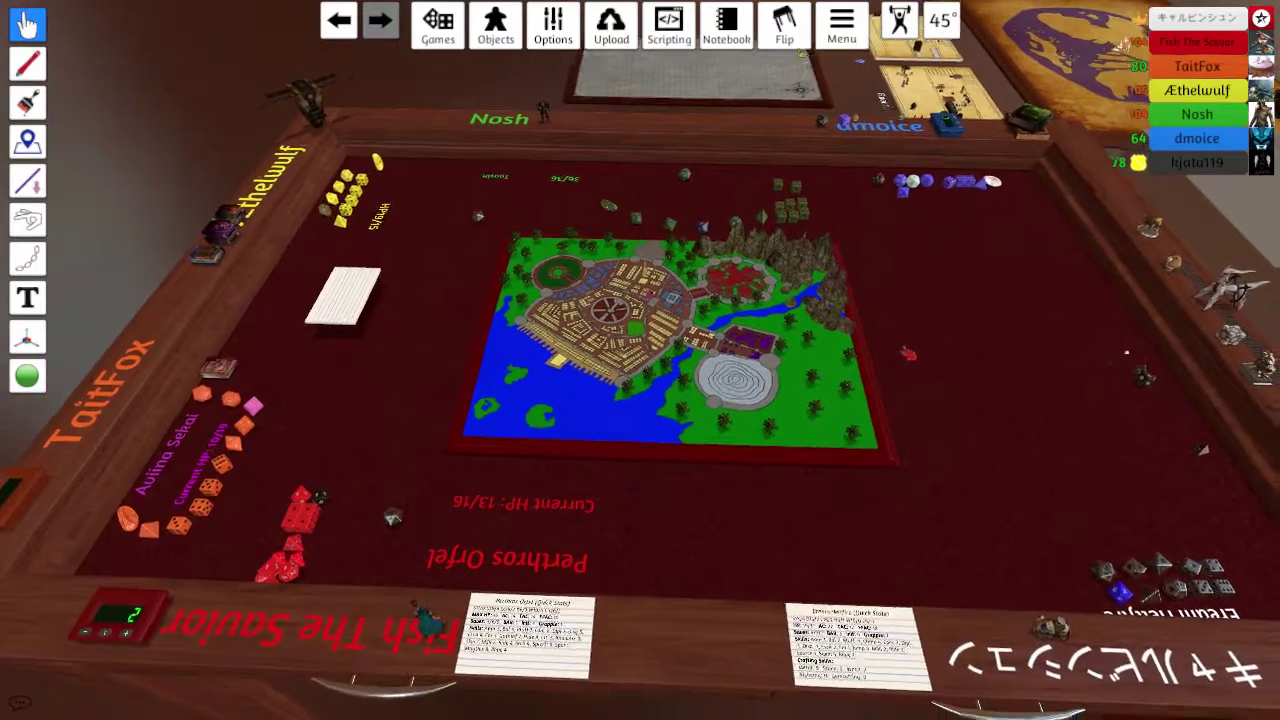
scroll(895, 349, "down", 1)
scroll(870, 360, "down", 1)
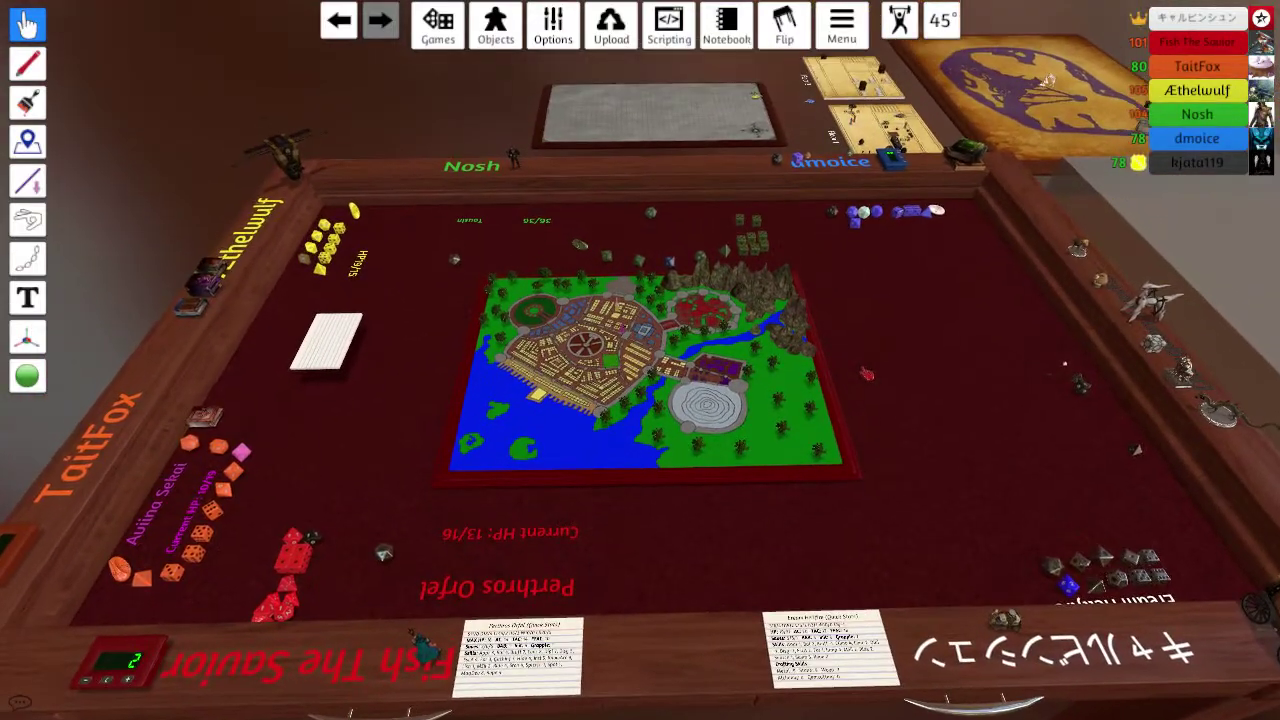
scroll(855, 374, "up", 1)
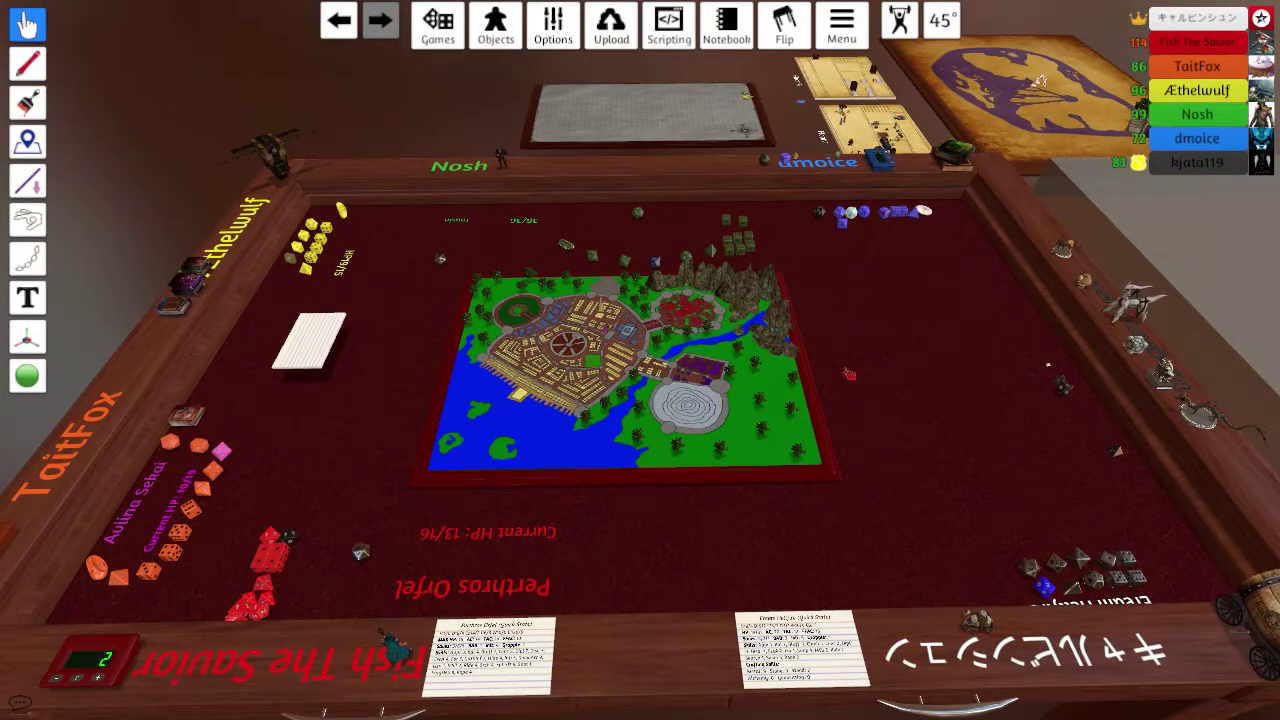
left_click_drag(848, 374, 838, 374)
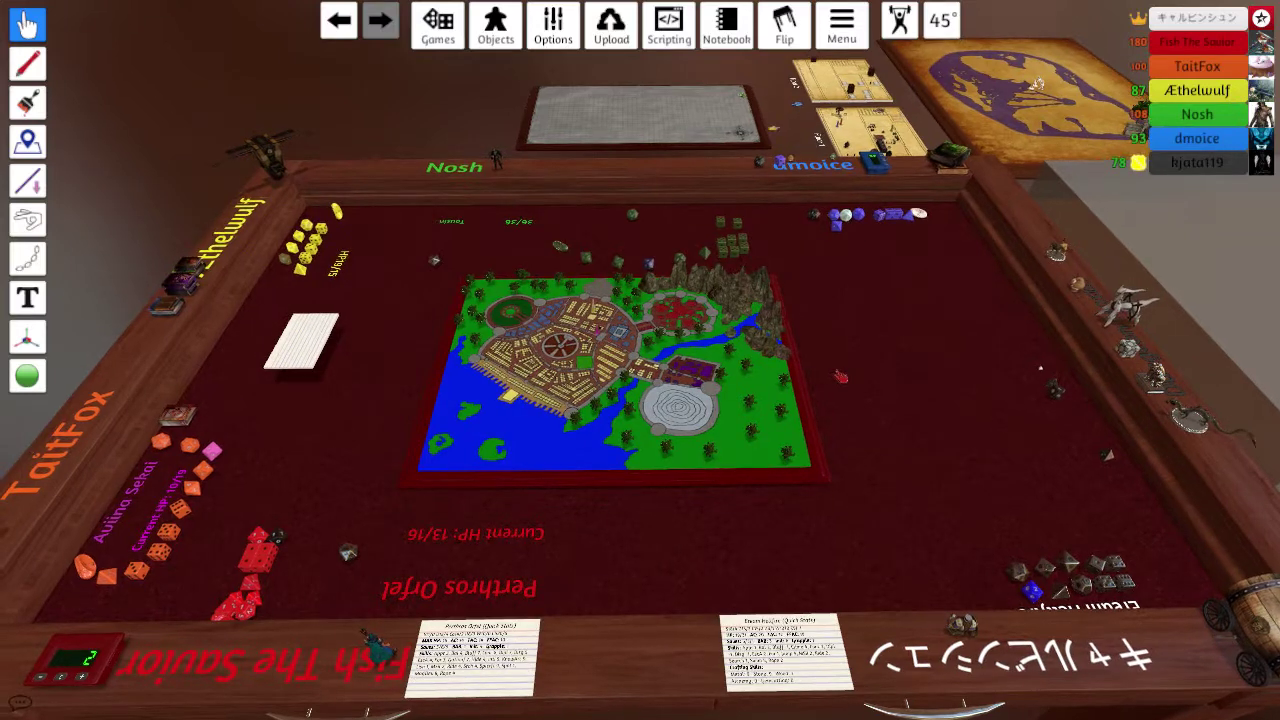
left_click_drag(838, 374, 841, 377)
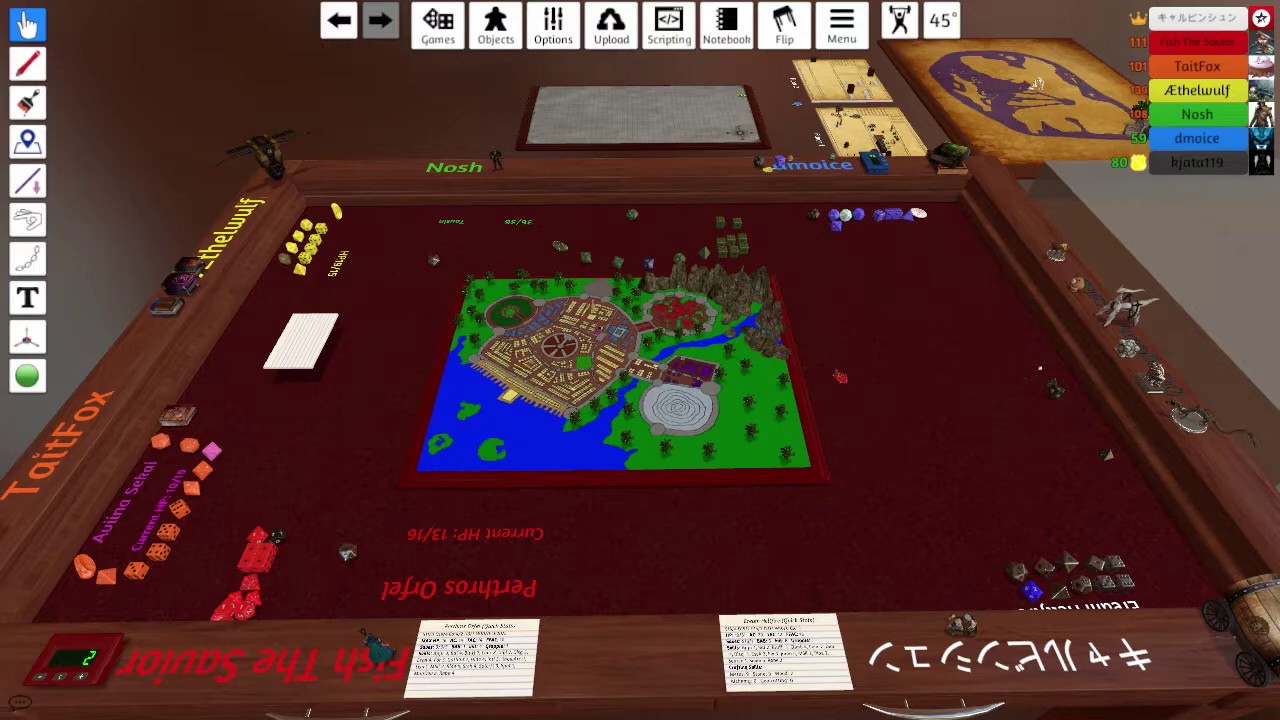
key("w")
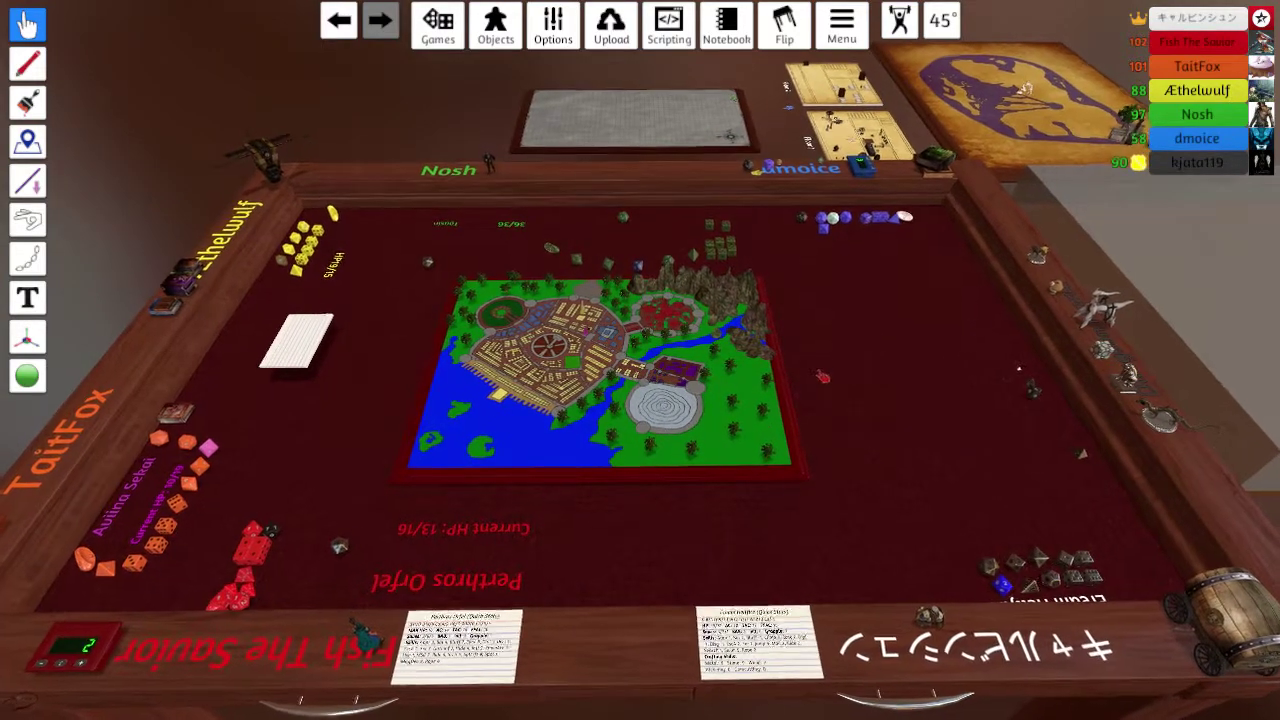
scroll(640, 360, "up", 2)
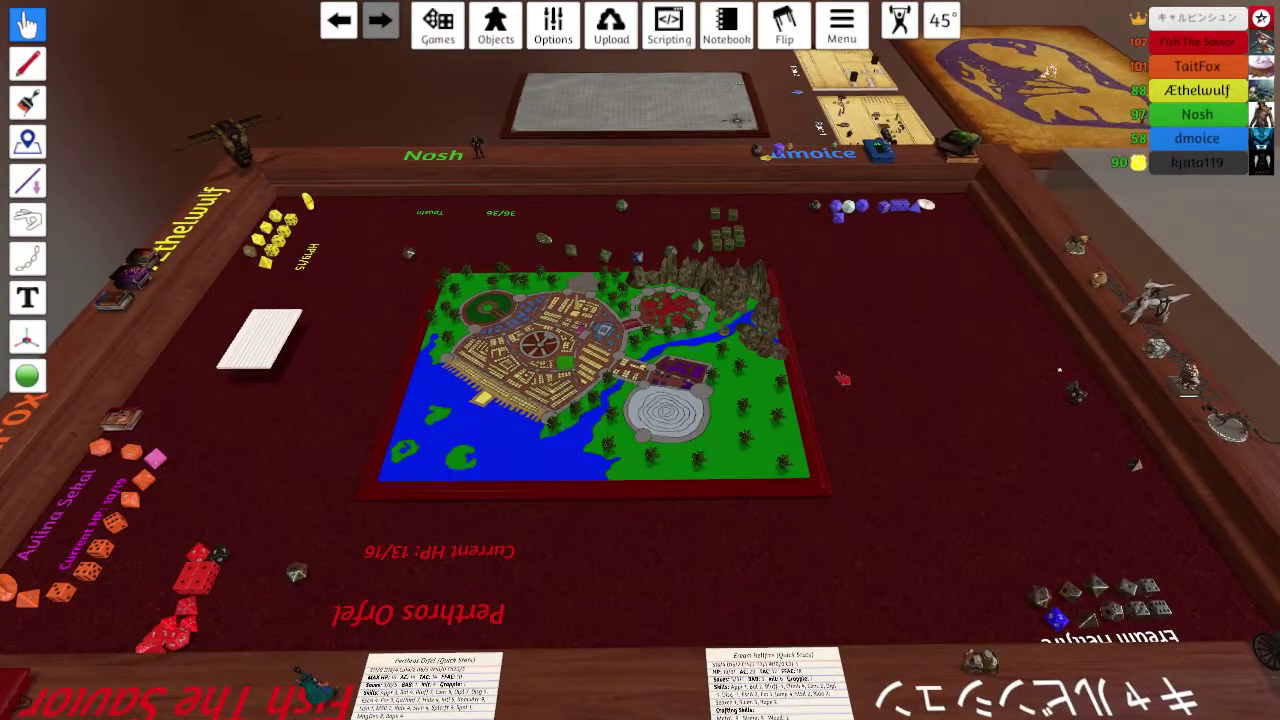
key("a")
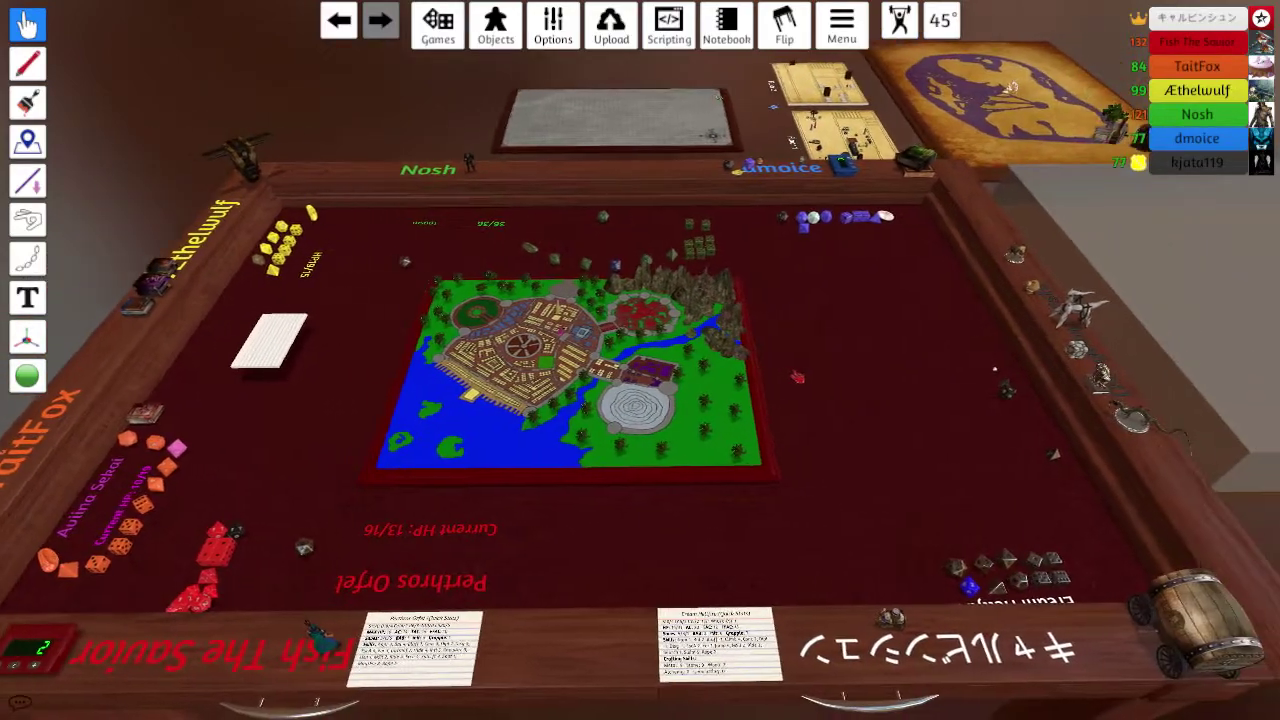
key("d")
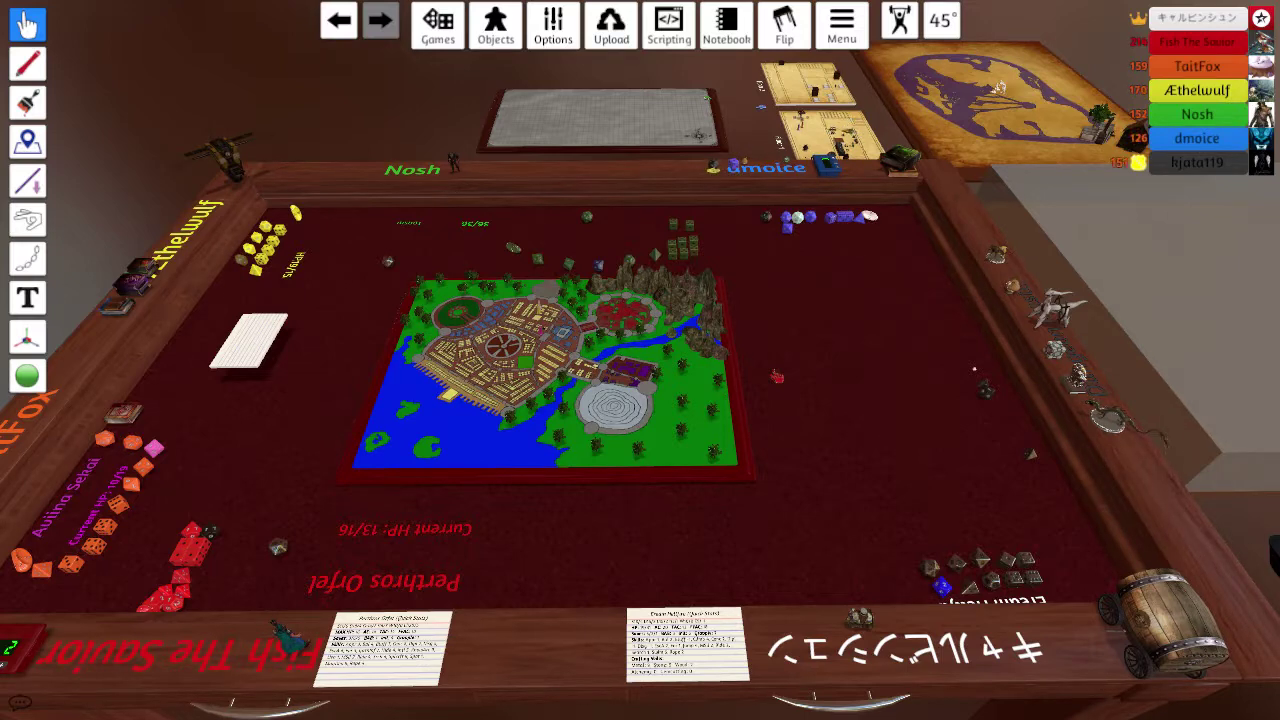
key("a")
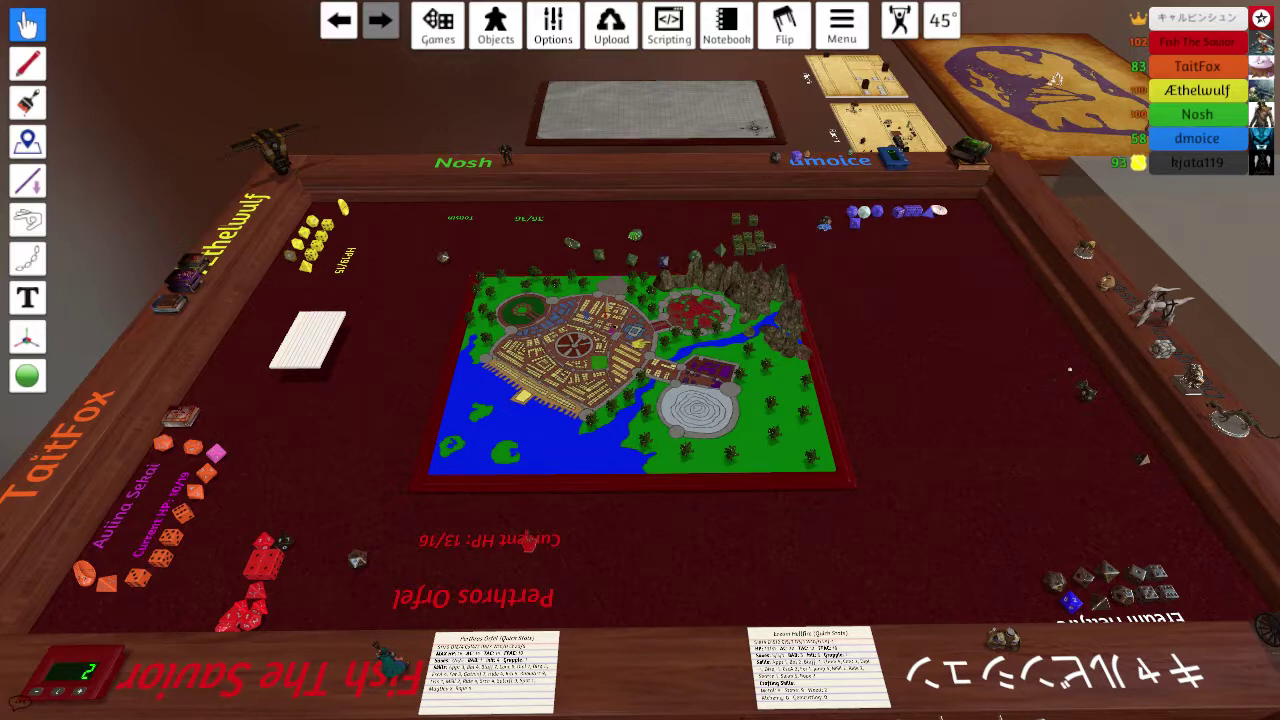
scroll(528, 540, "up", 1)
scroll(533, 540, "up", 1)
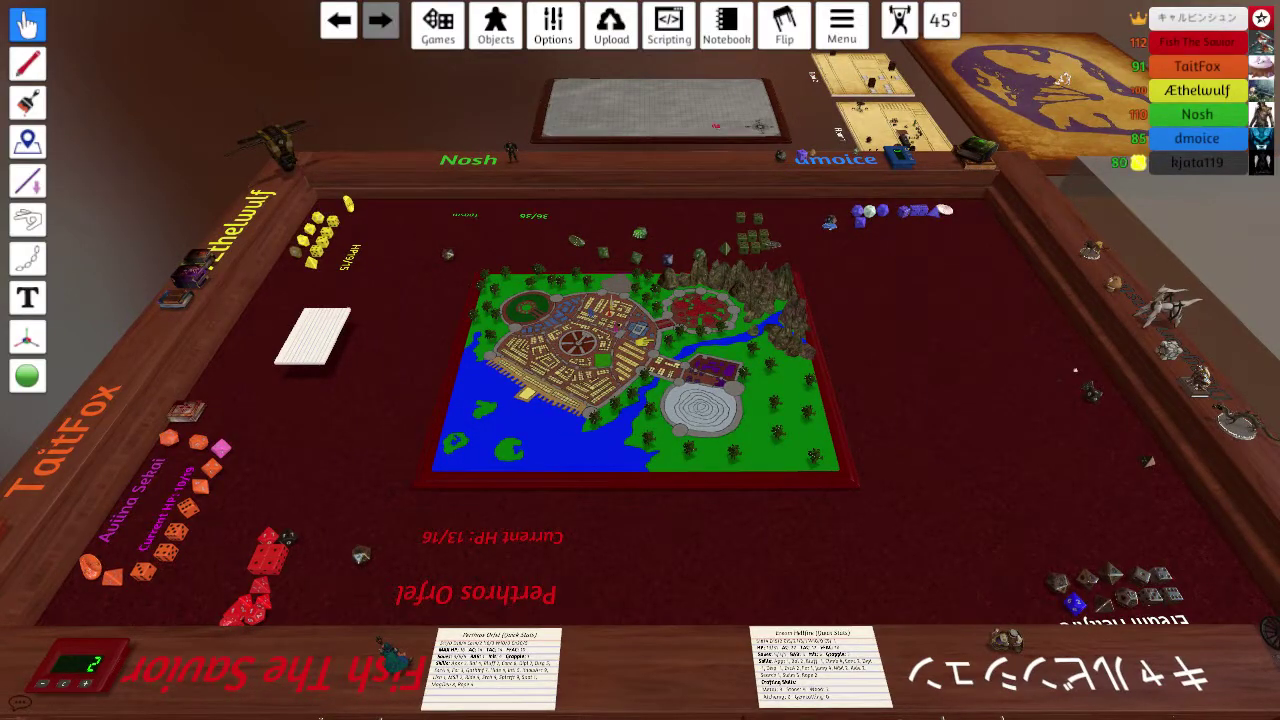
mouse_move(640, 400)
left_mouse_down()
mouse_move(760, 420)
mouse_move(640, 400)
left_mouse_up()
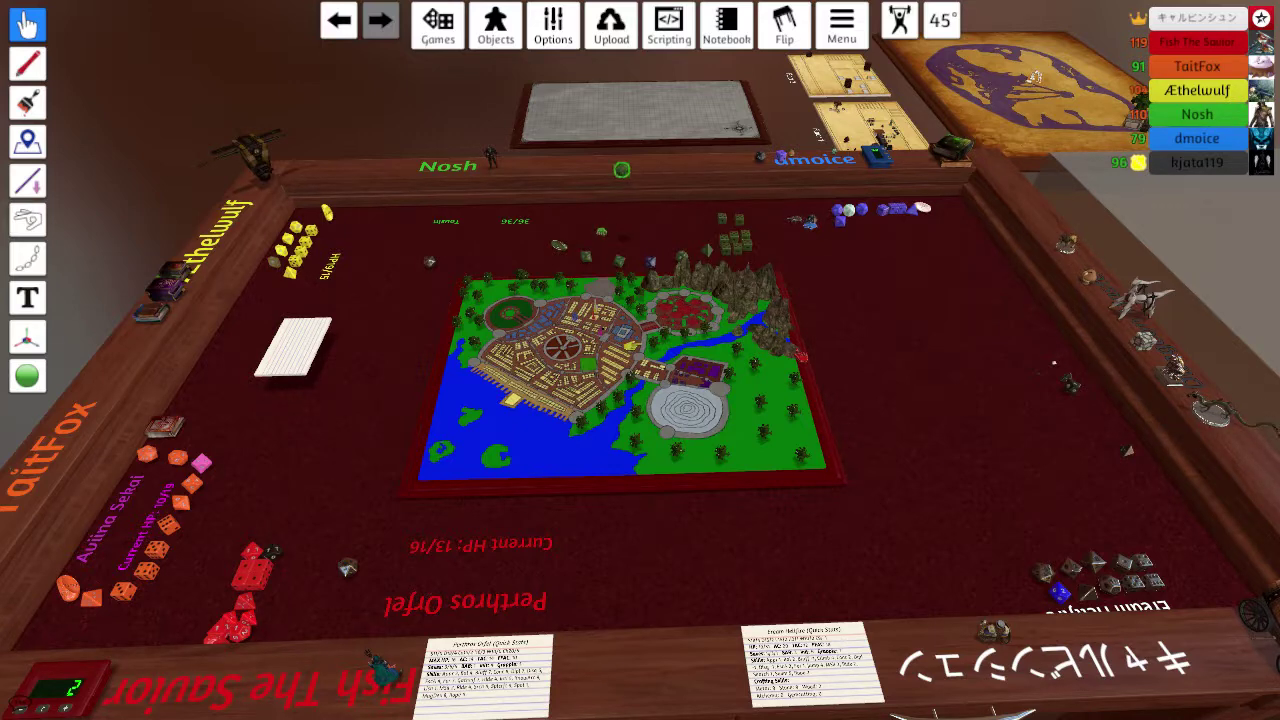
key("Down")
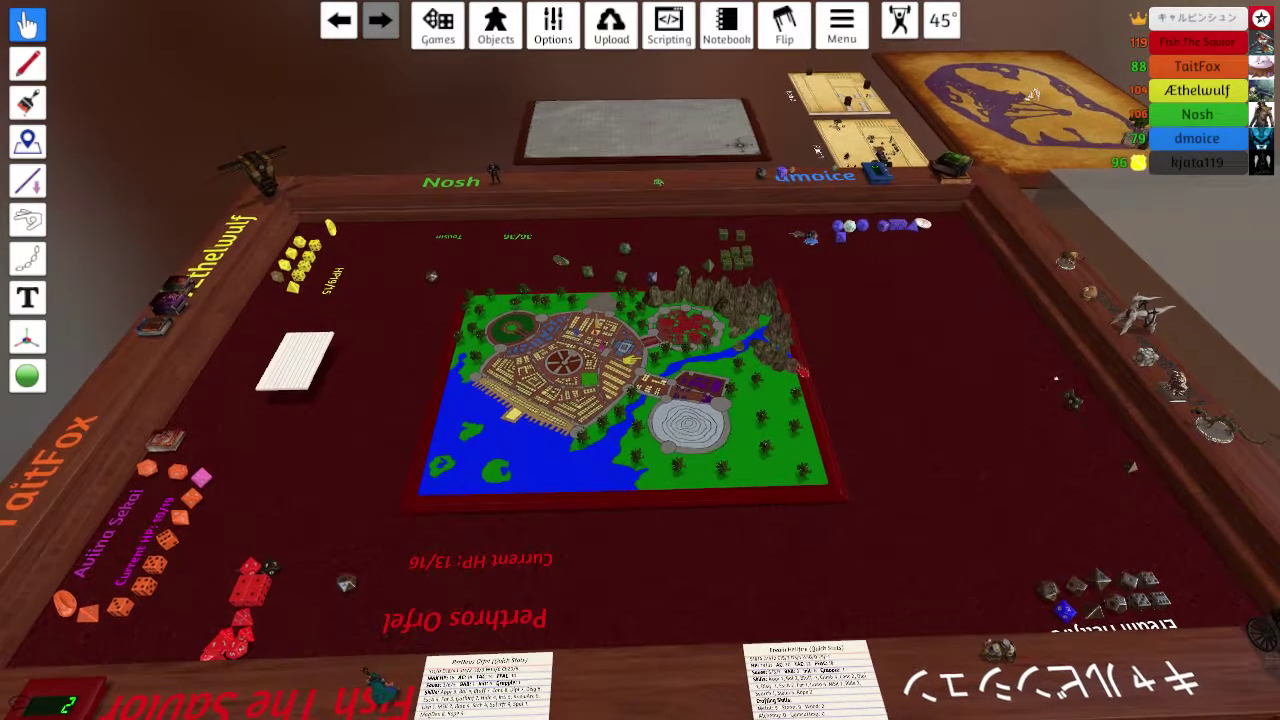
key("Down")
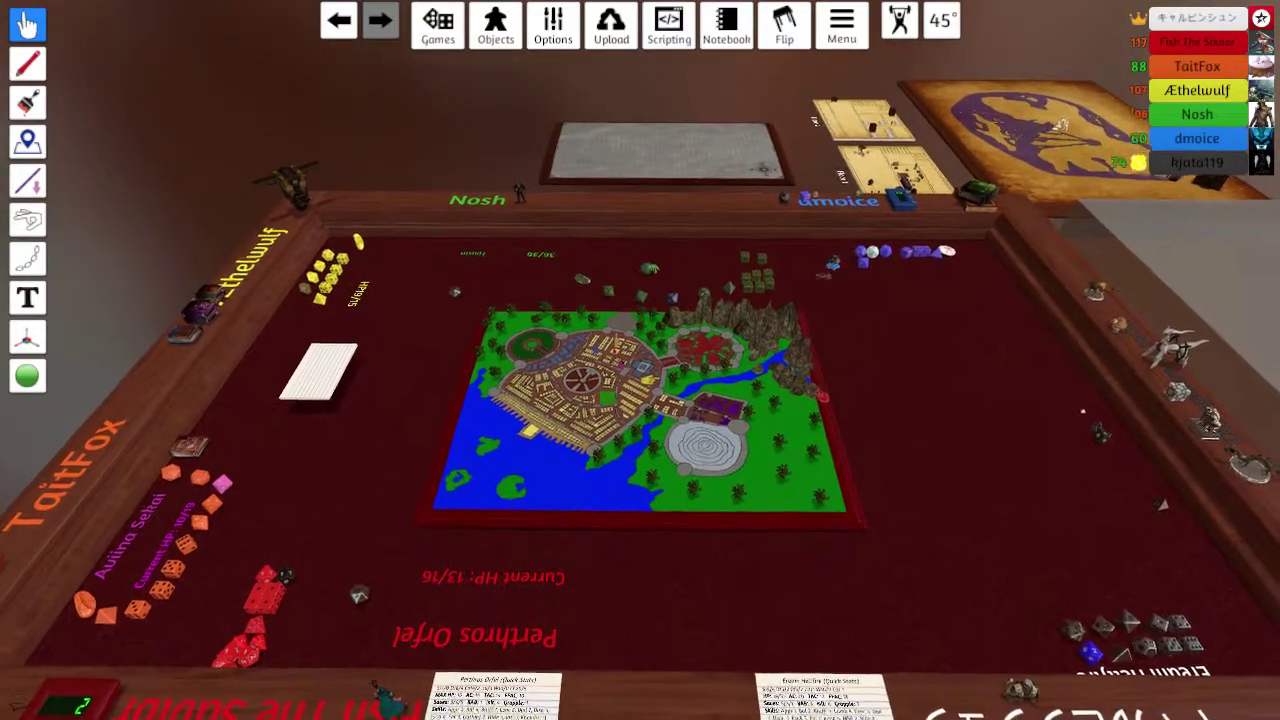
key("Up")
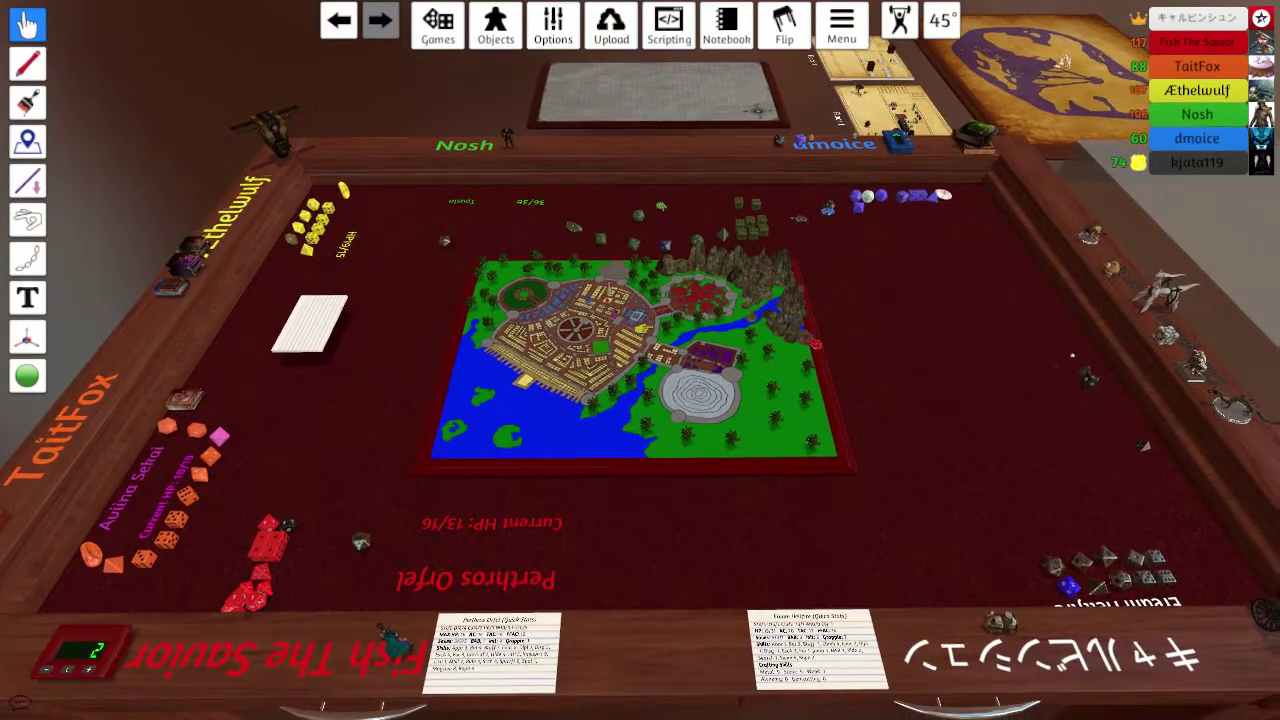
key("Down")
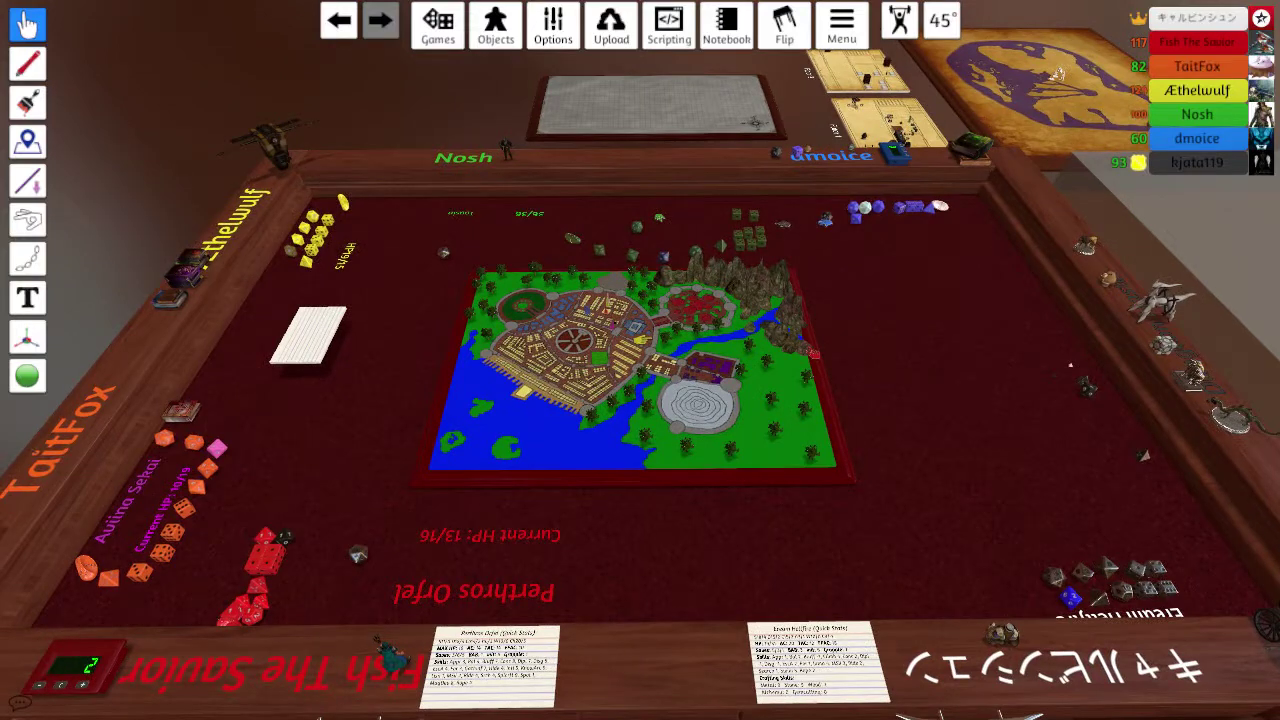
key("Up")
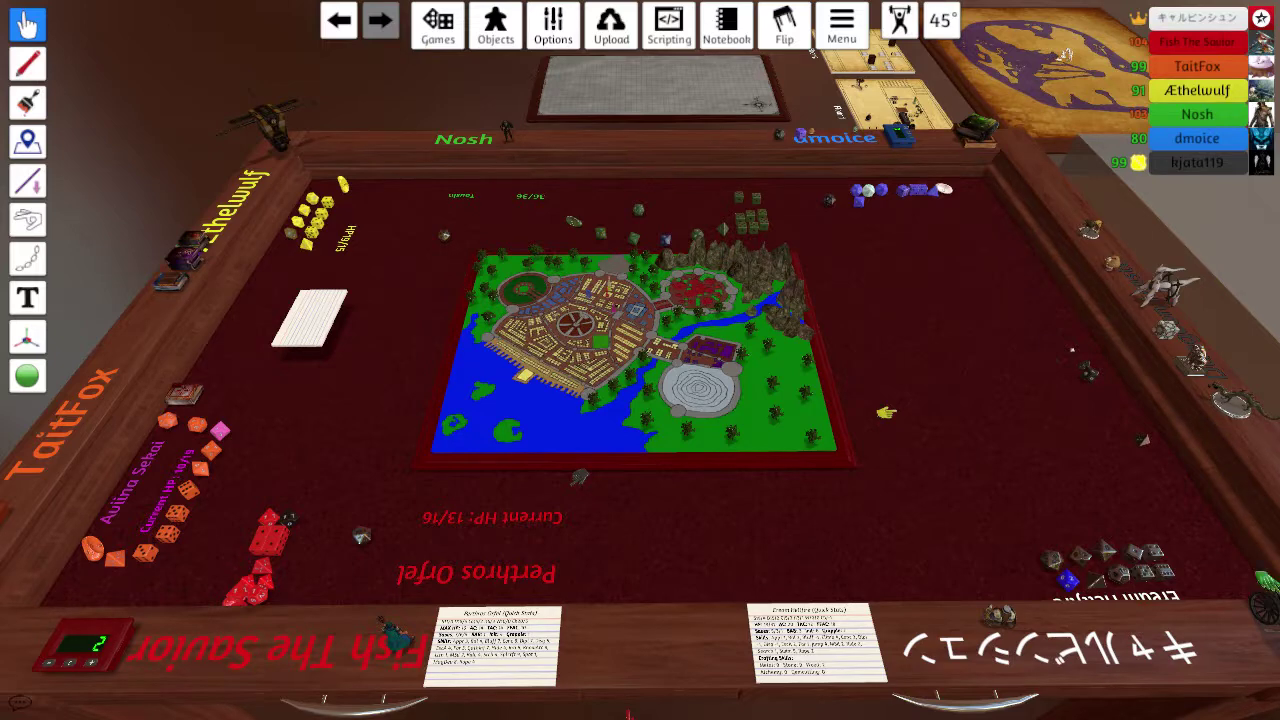
scroll(640, 360, "up", 1)
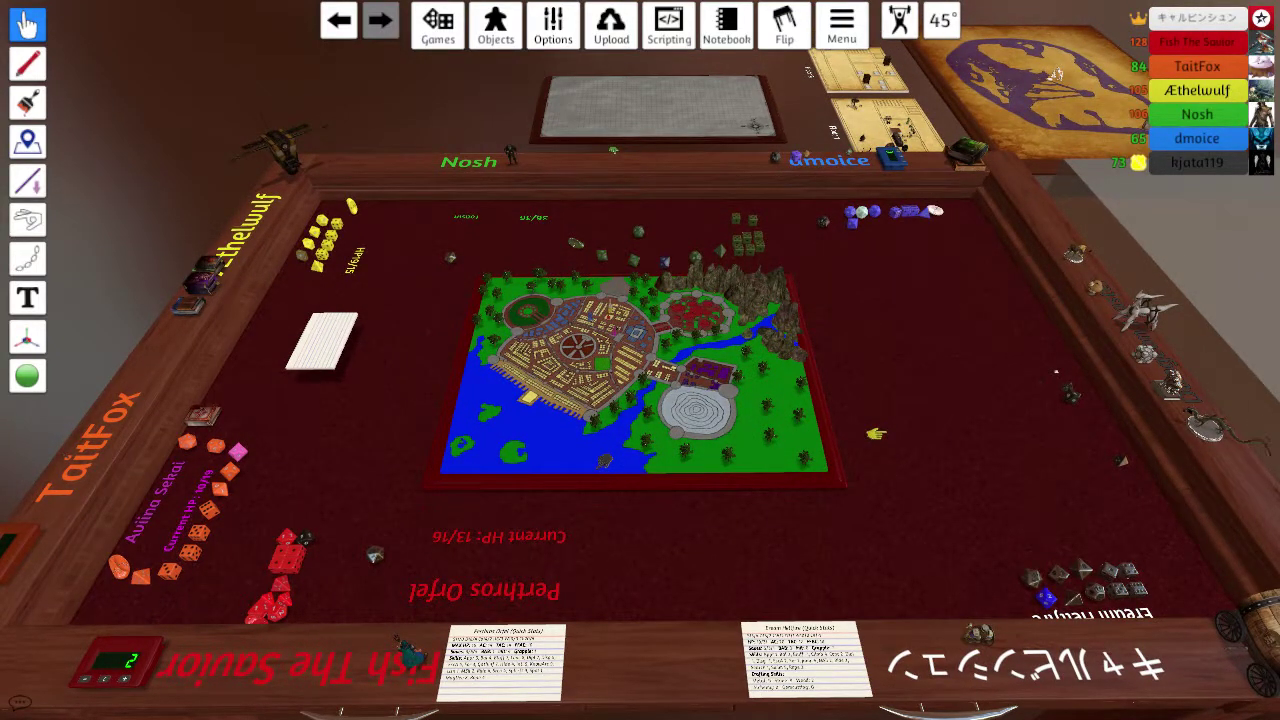
scroll(640, 360, "up", 1)
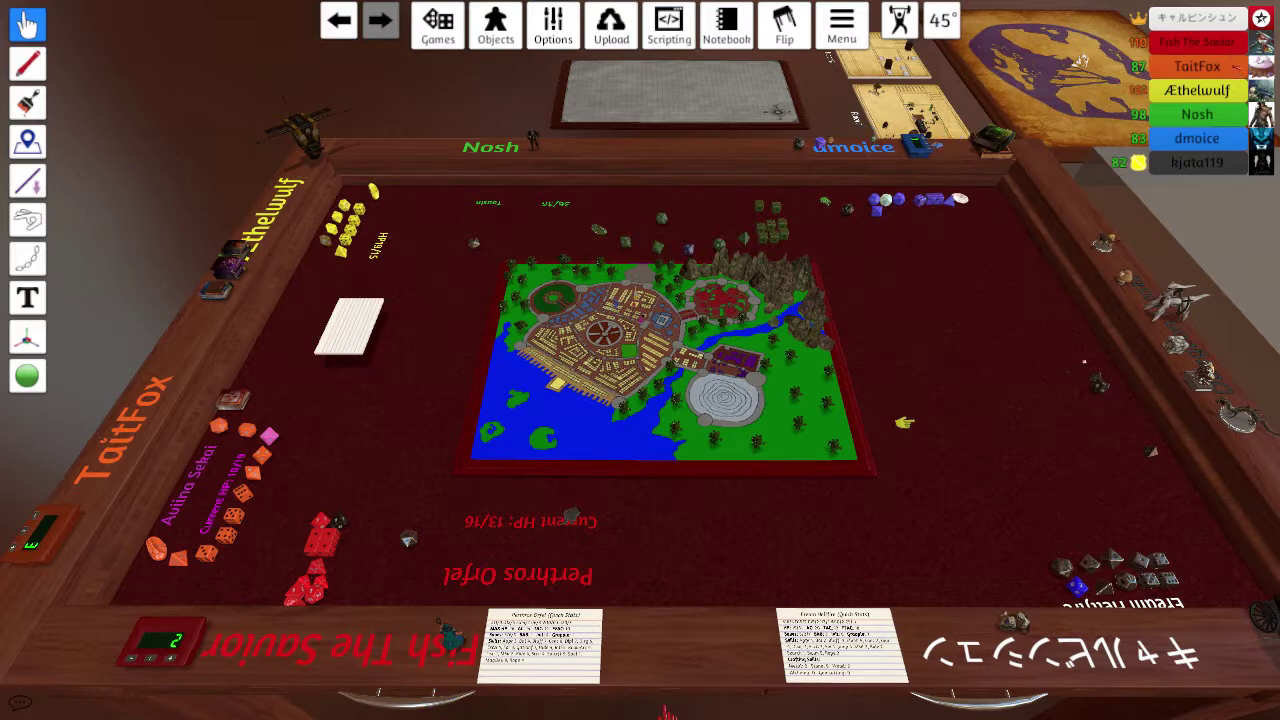
key("Right")
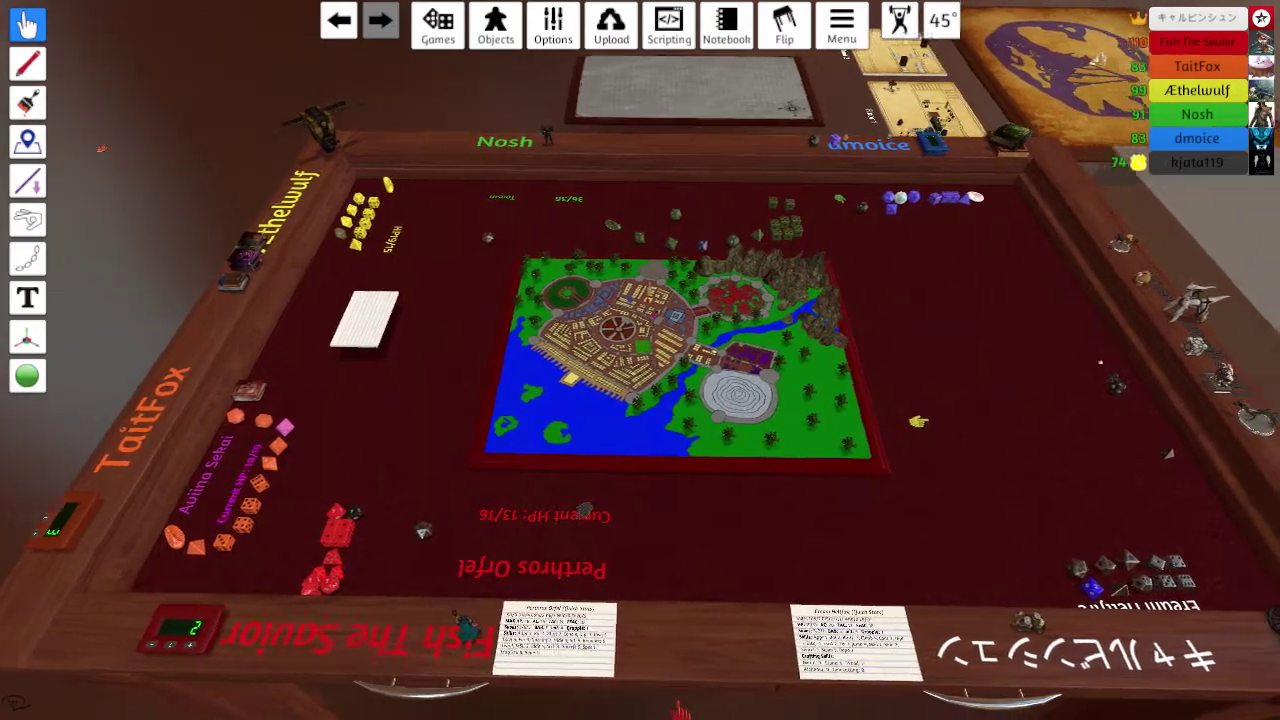
scroll(905, 360, "up", 4)
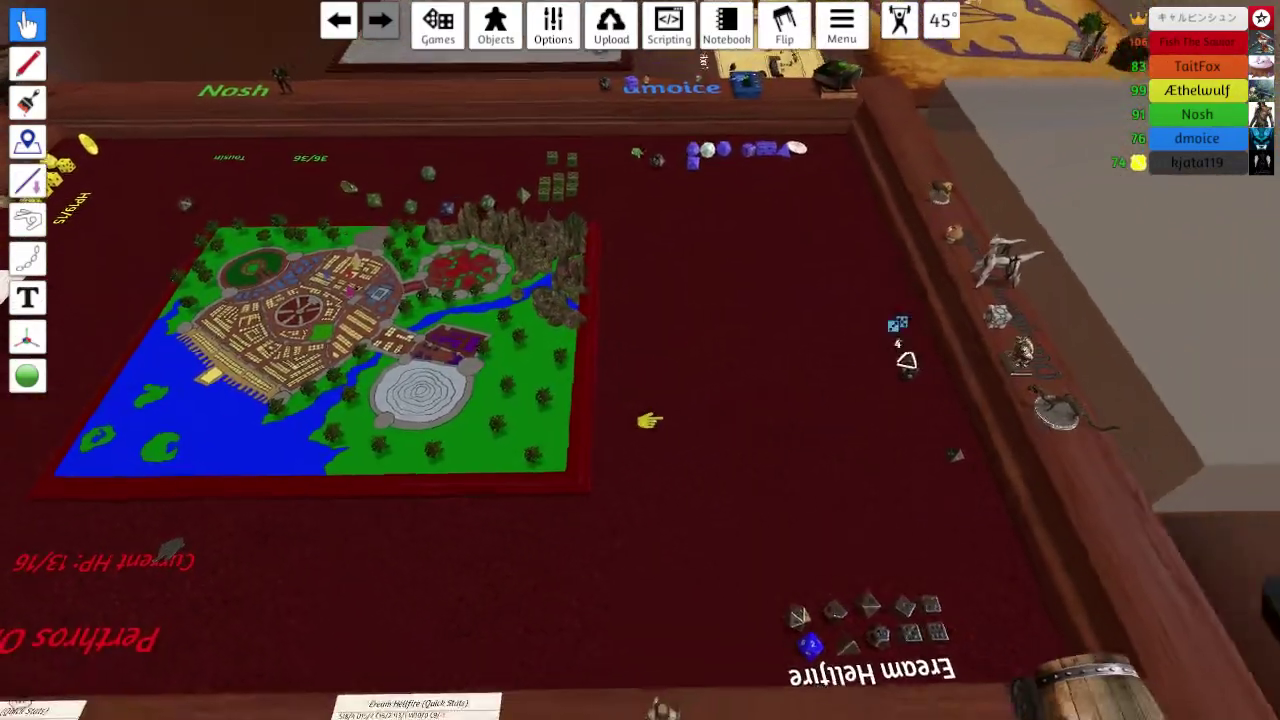
scroll(648, 420, "down", 4)
scroll(700, 400, "up", 4)
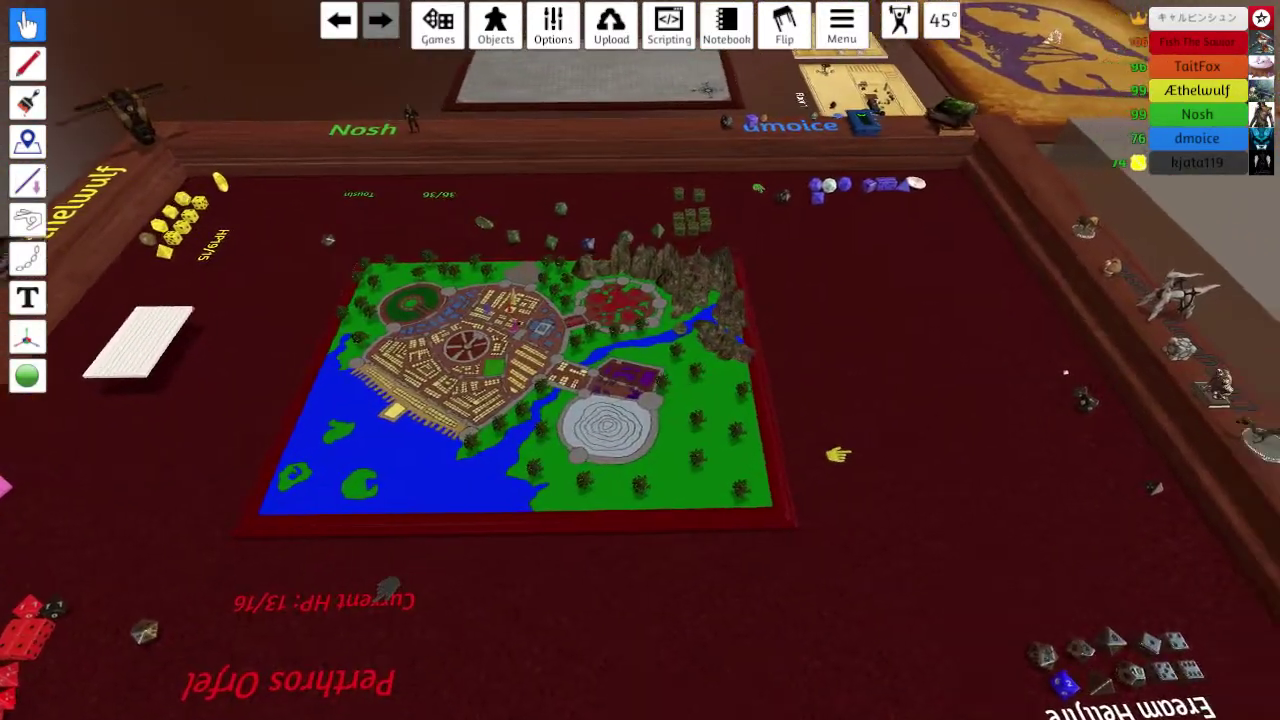
scroll(822, 455, "down", 4)
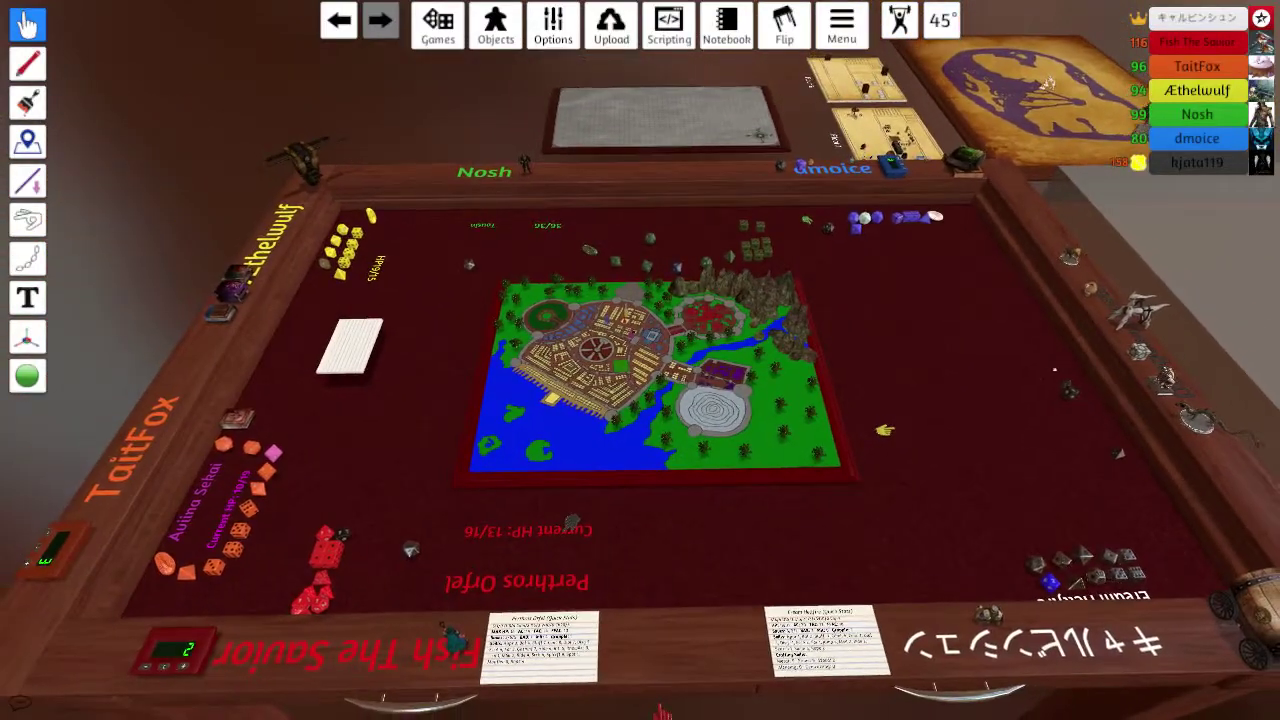
scroll(884, 430, "down", 2)
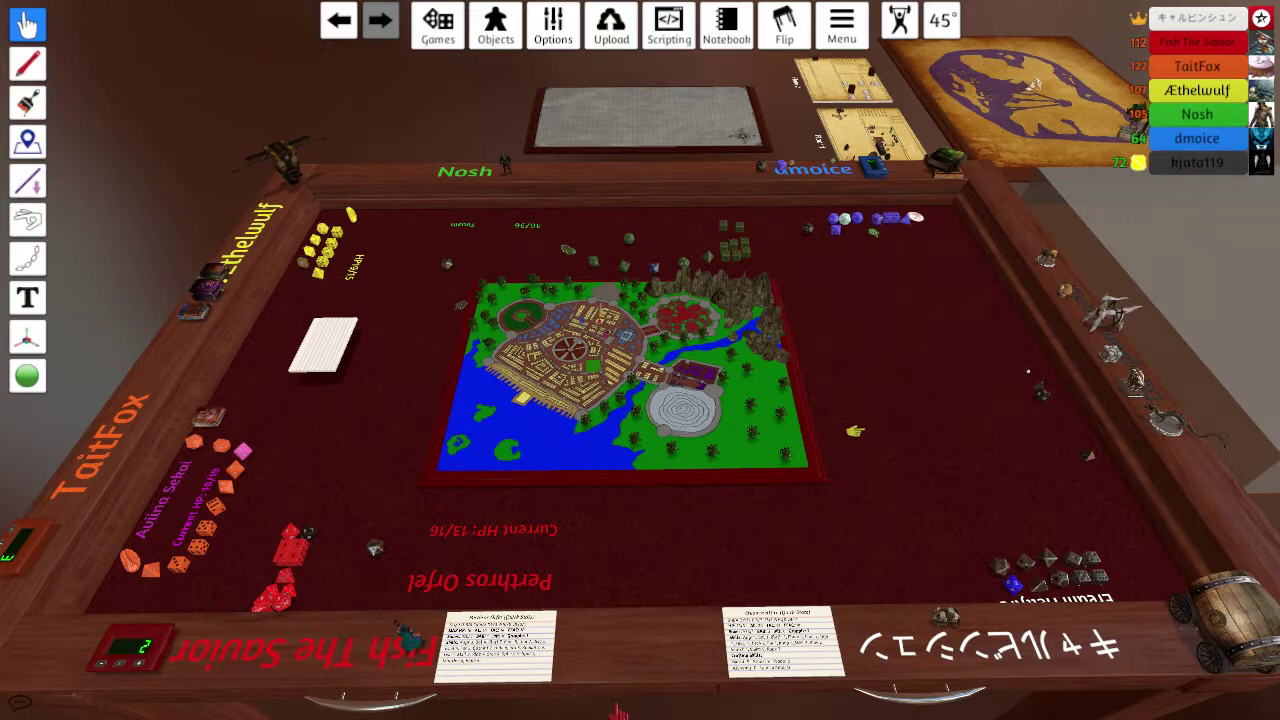
scroll(855, 432, "up", 3)
scroll(900, 450, "up", 3)
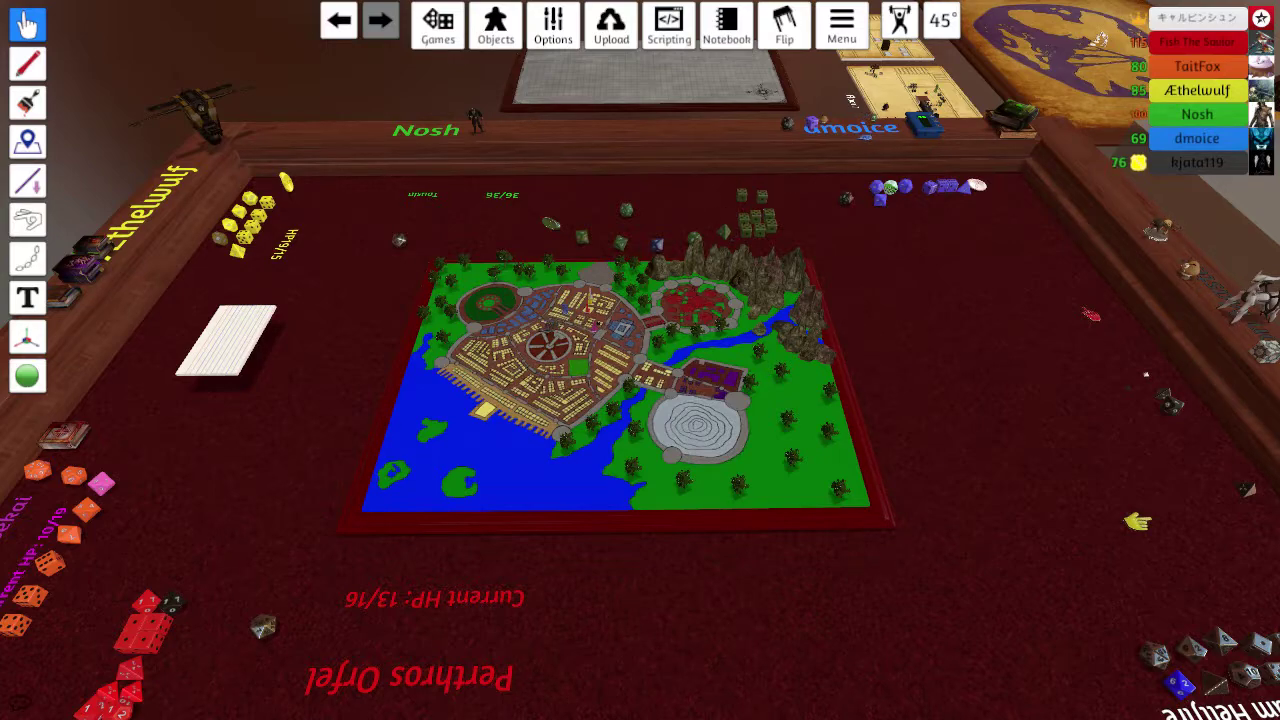
right_click(1138, 522)
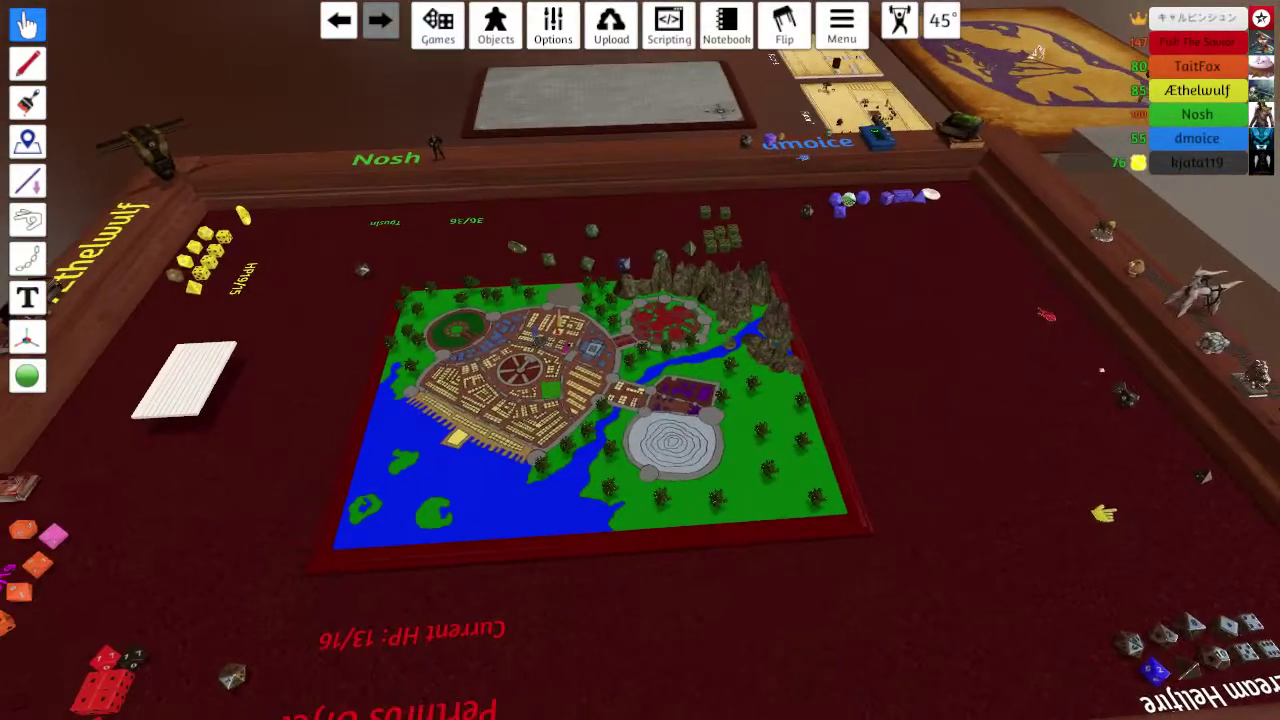
right_click(1113, 493)
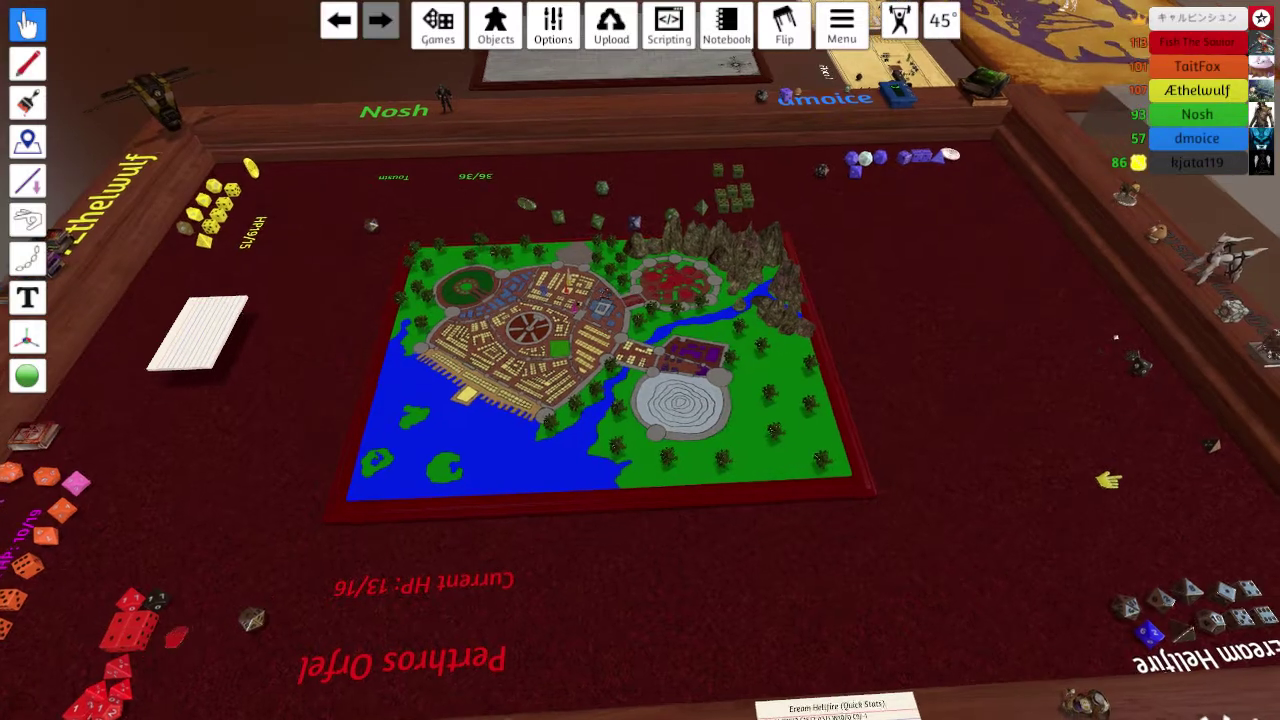
Step: Orbit and pan the camera to centre the city map beside Perthros Orfel's red dice
key("s")
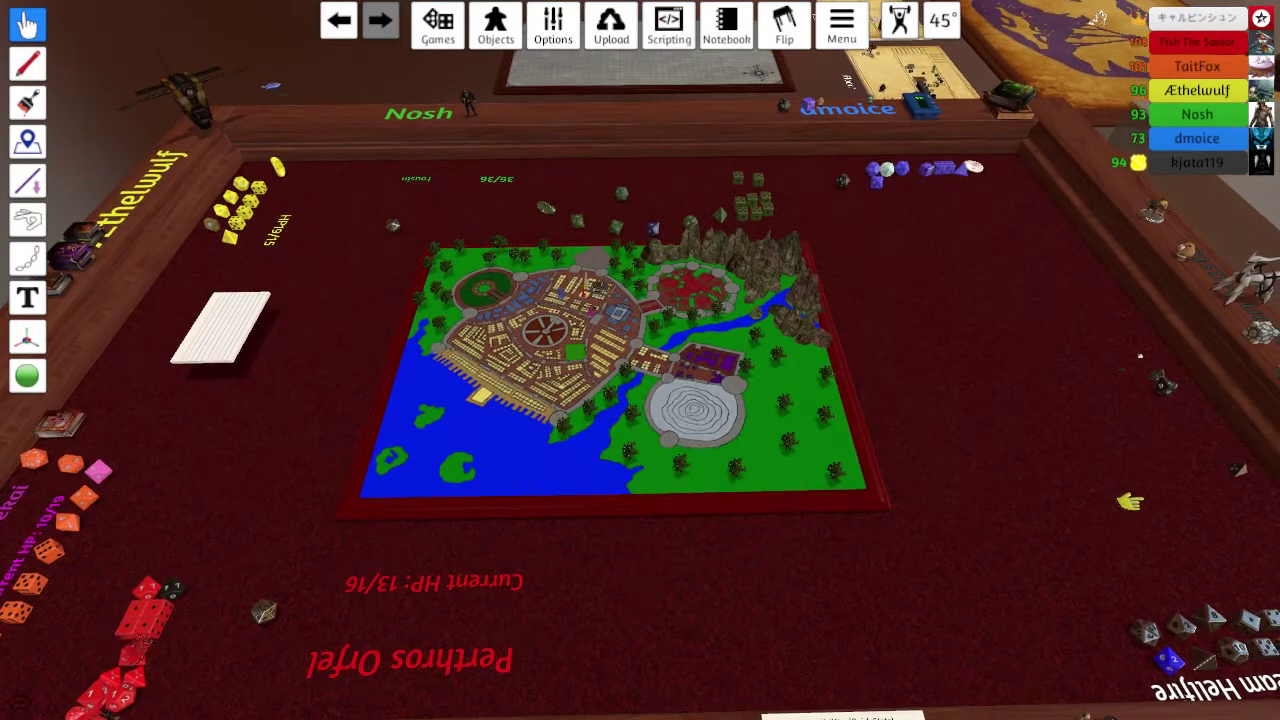
key("s")
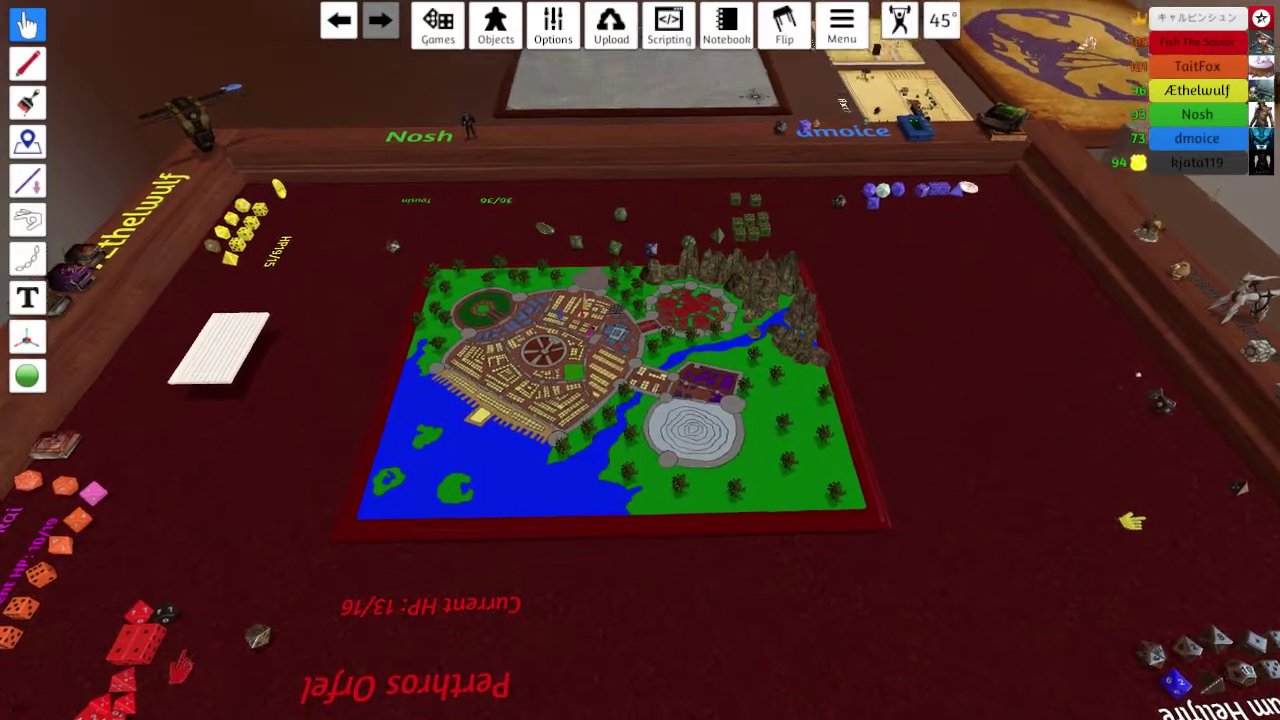
left_click_drag(700, 400, 560, 520)
left_click_drag(700, 400, 560, 250)
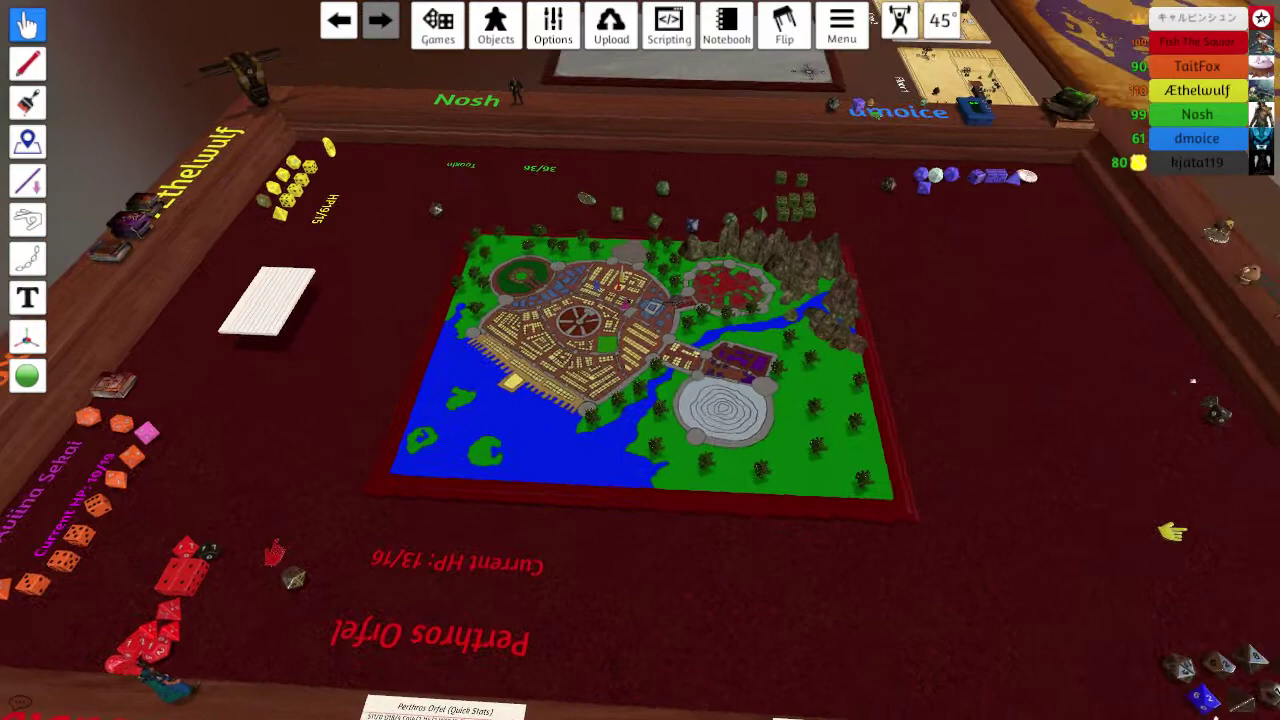
left_click_drag(700, 300, 700, 550)
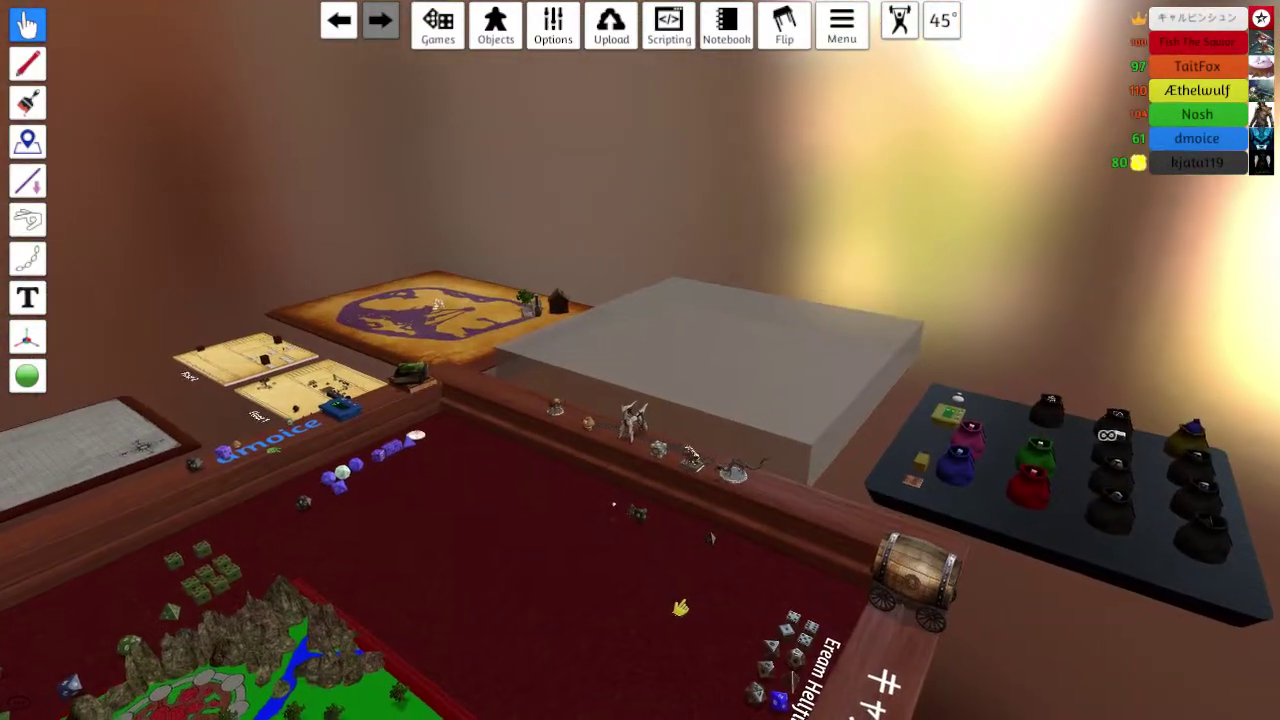
left_click_drag(673, 610, 956, 497)
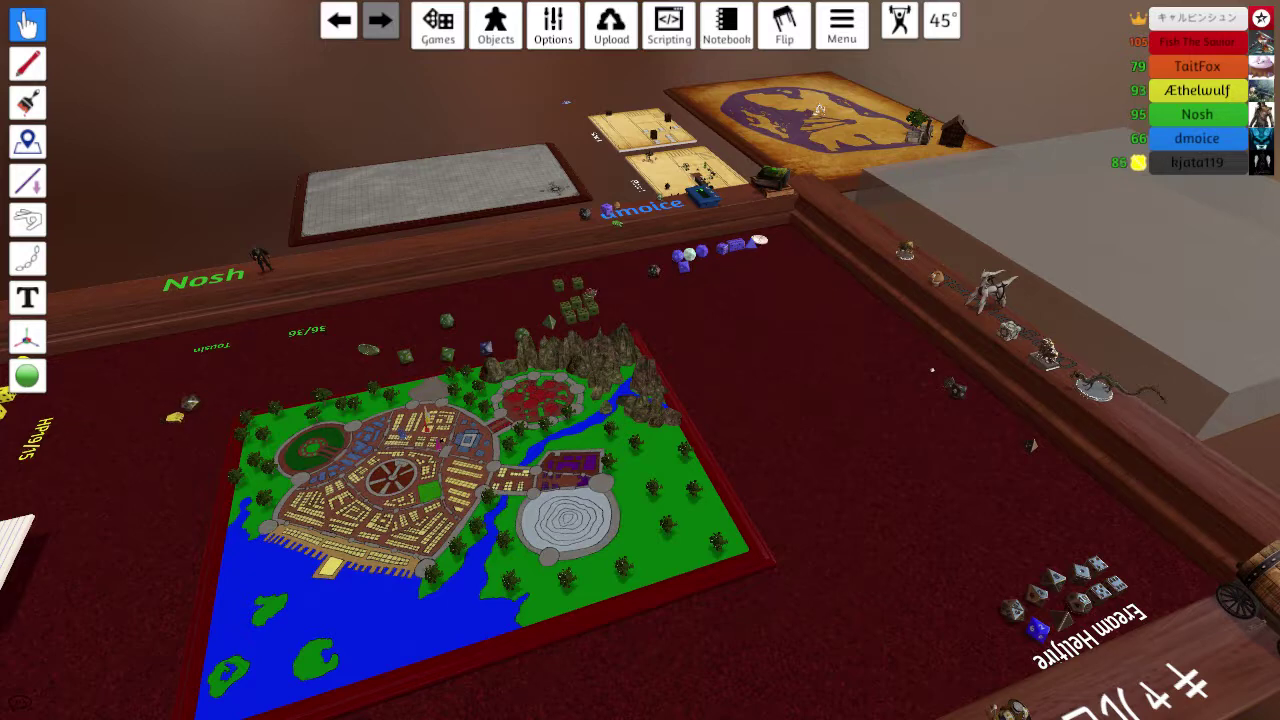
scroll(175, 428, "down", 4)
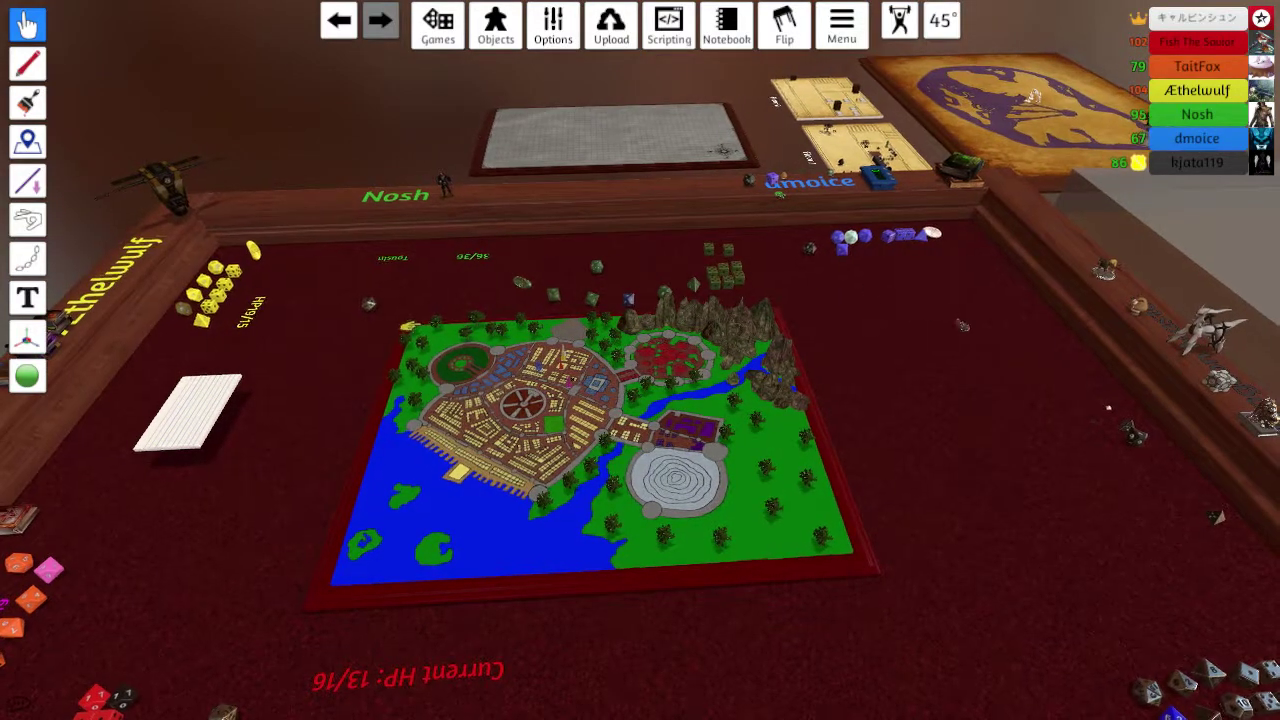
scroll(388, 333, "up", 2)
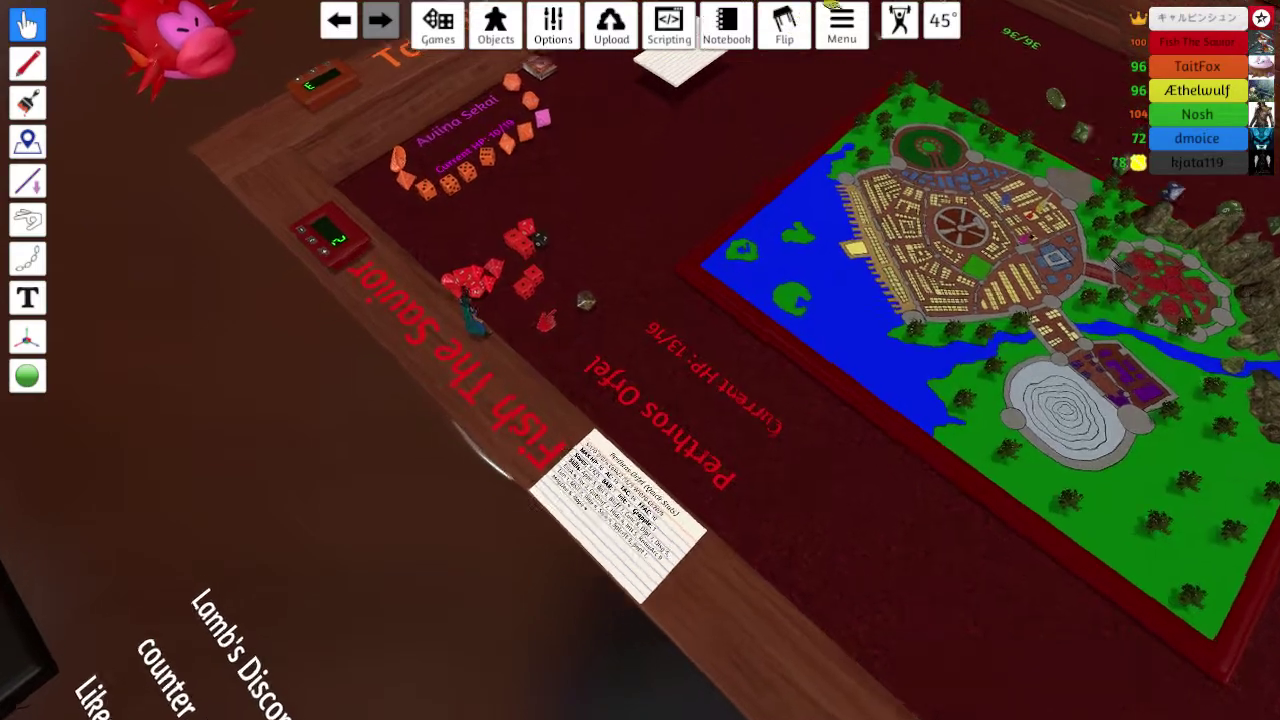
scroll(560, 330, "up", 8)
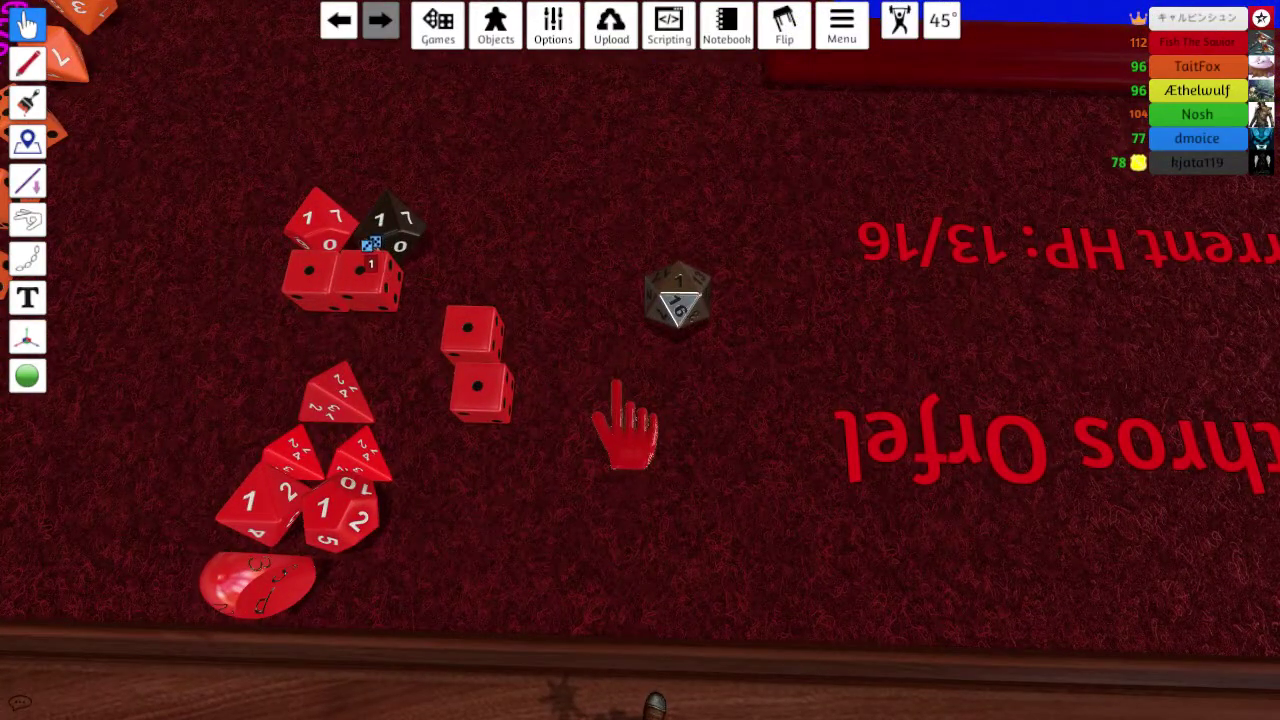
Step: Drop another red d6 onto the end of Perthros Orfel's d6 column
left_click_drag(372, 270, 470, 265)
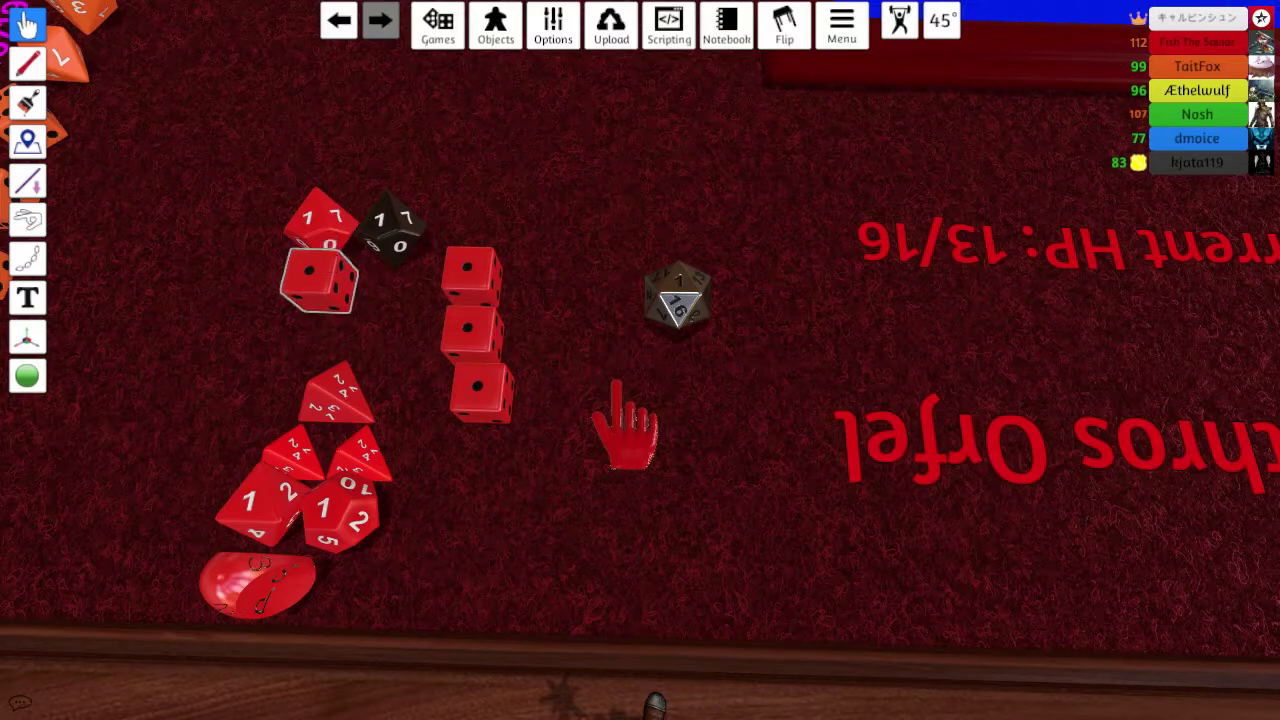
scroll(625, 425, "down", 6)
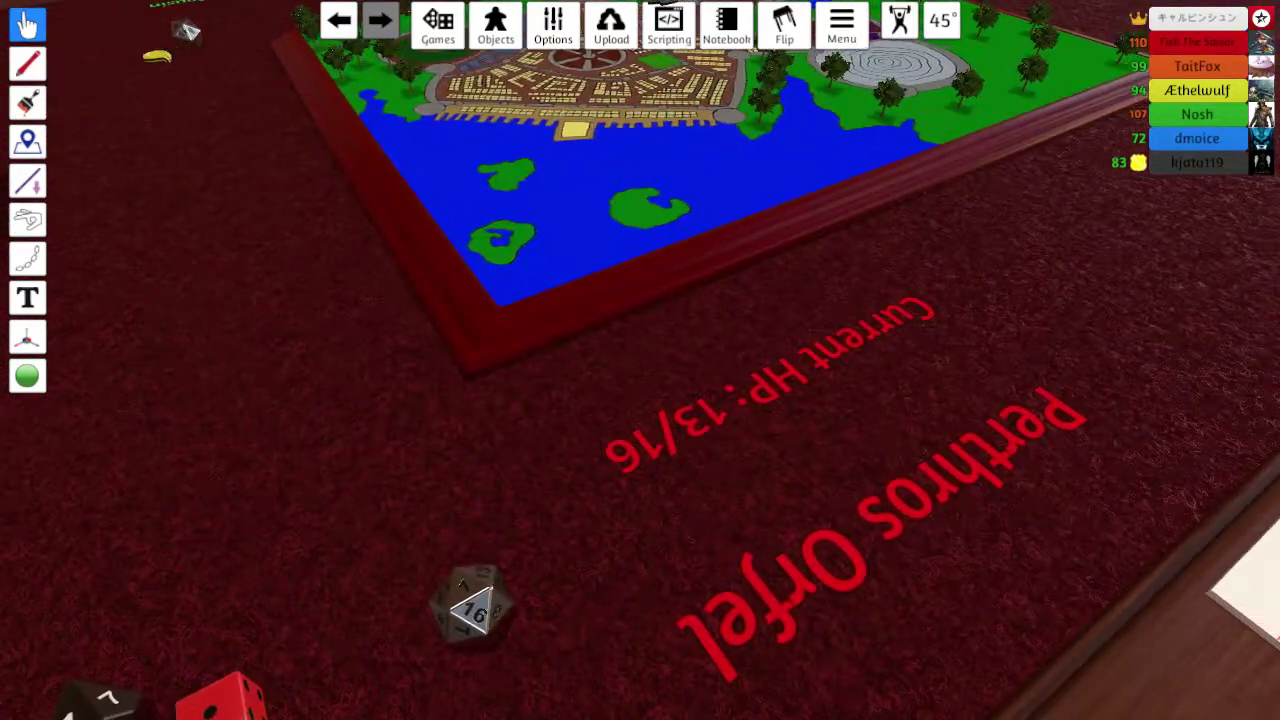
scroll(640, 360, "down", 6)
key("d")
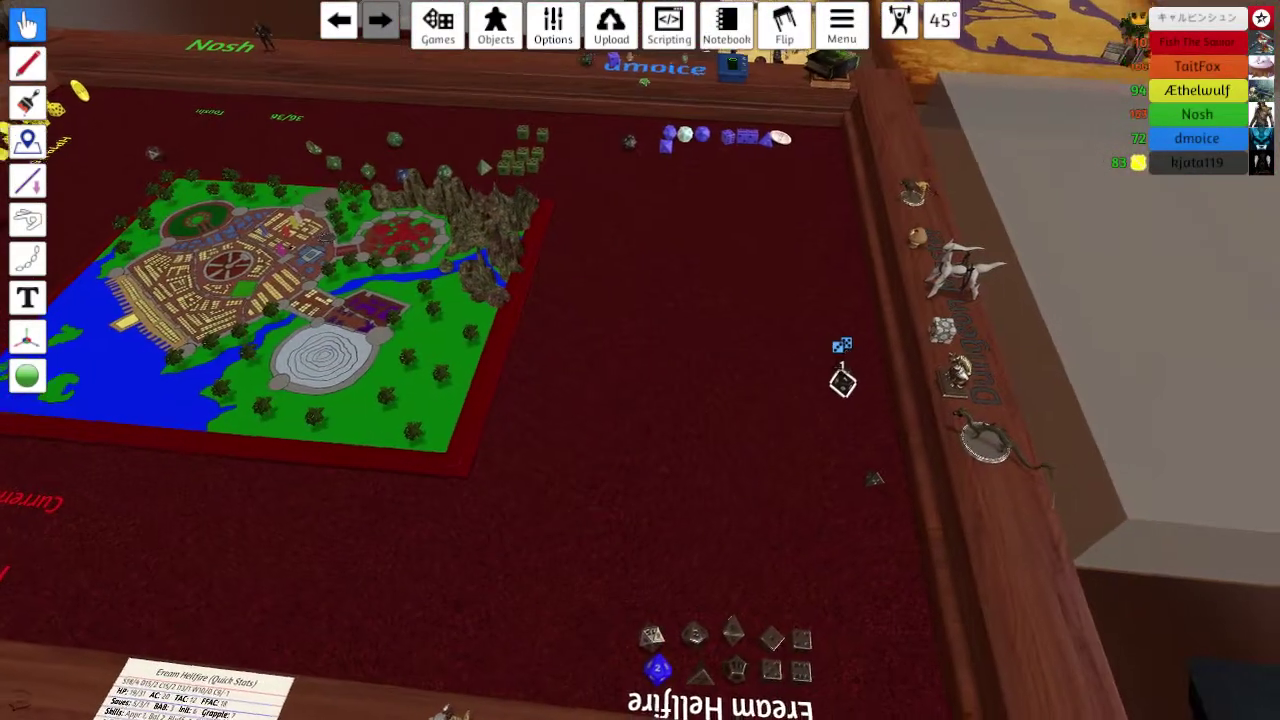
scroll(846, 385, "up", 2)
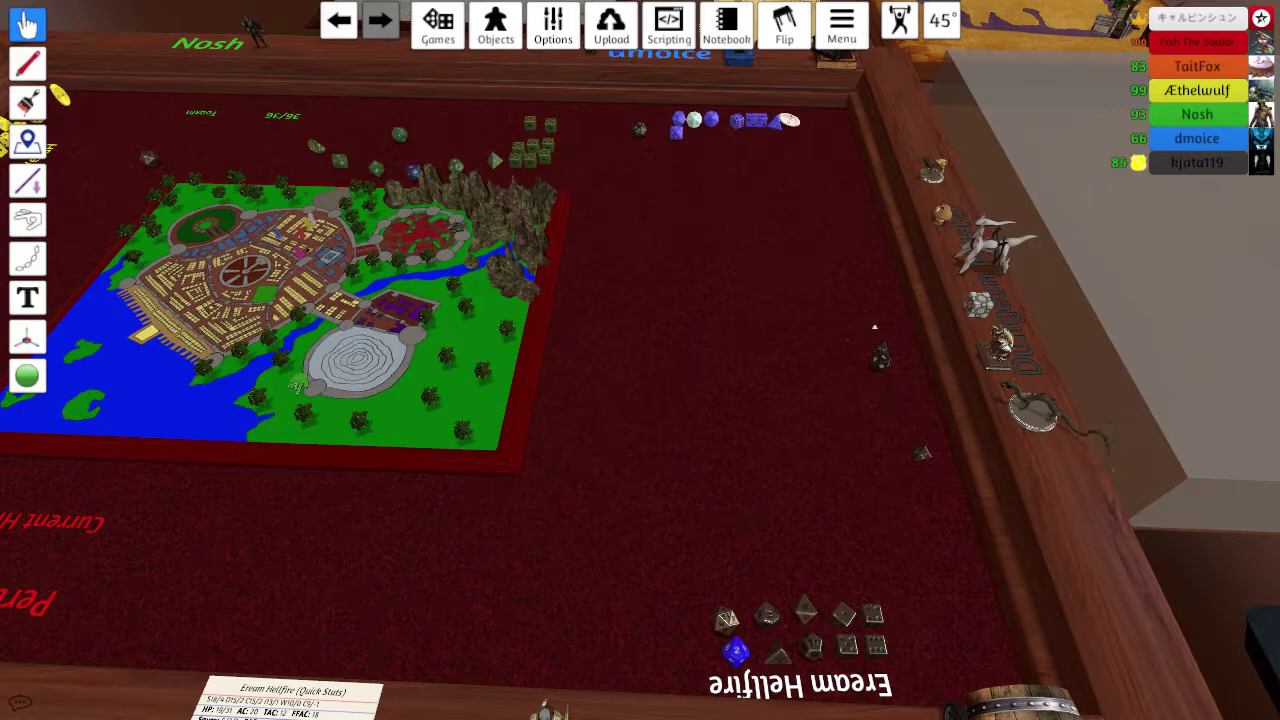
Step: Move a red d6 toward Perthros Orfel's dice group and straighten it
key("space")
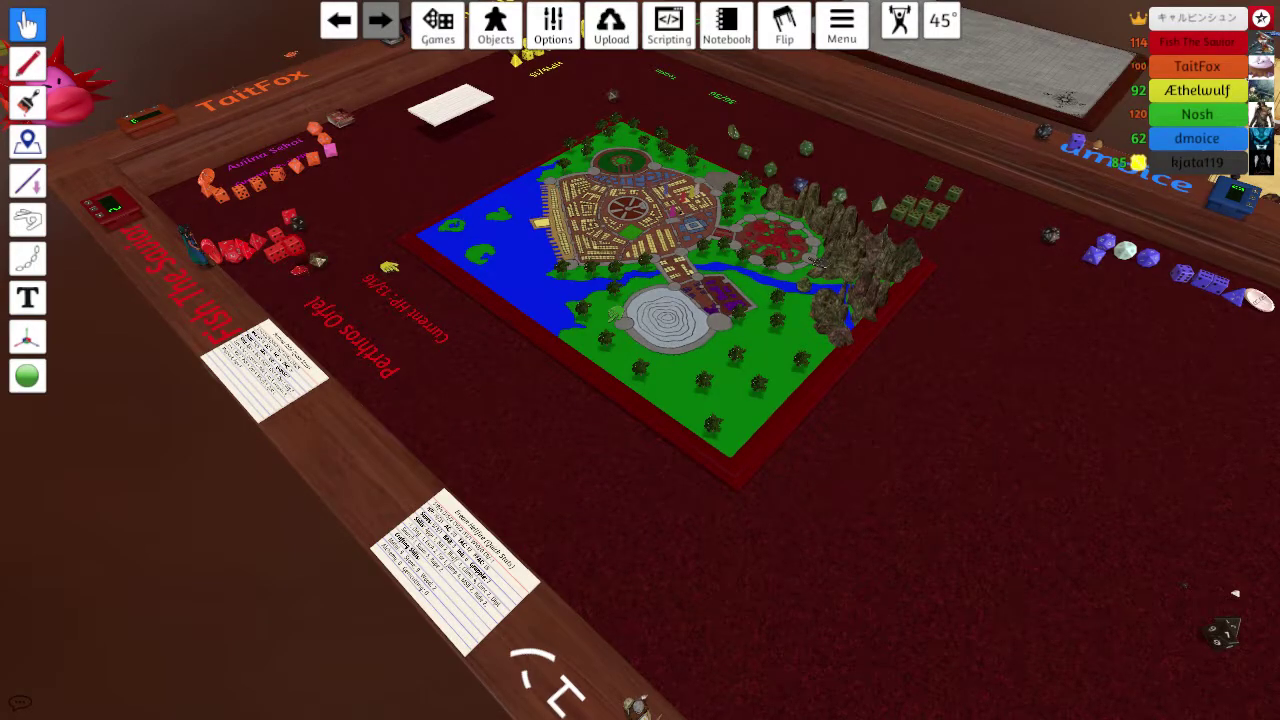
scroll(390, 268, "up", 3)
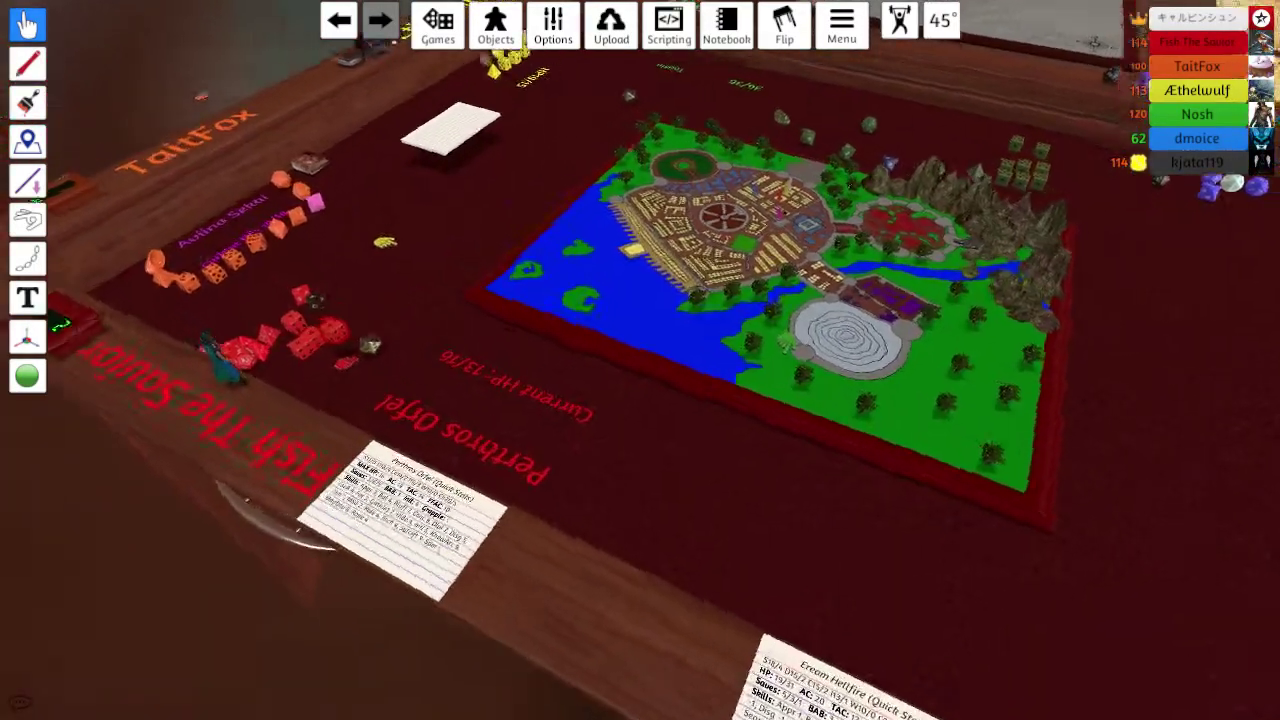
scroll(385, 243, "up", 5)
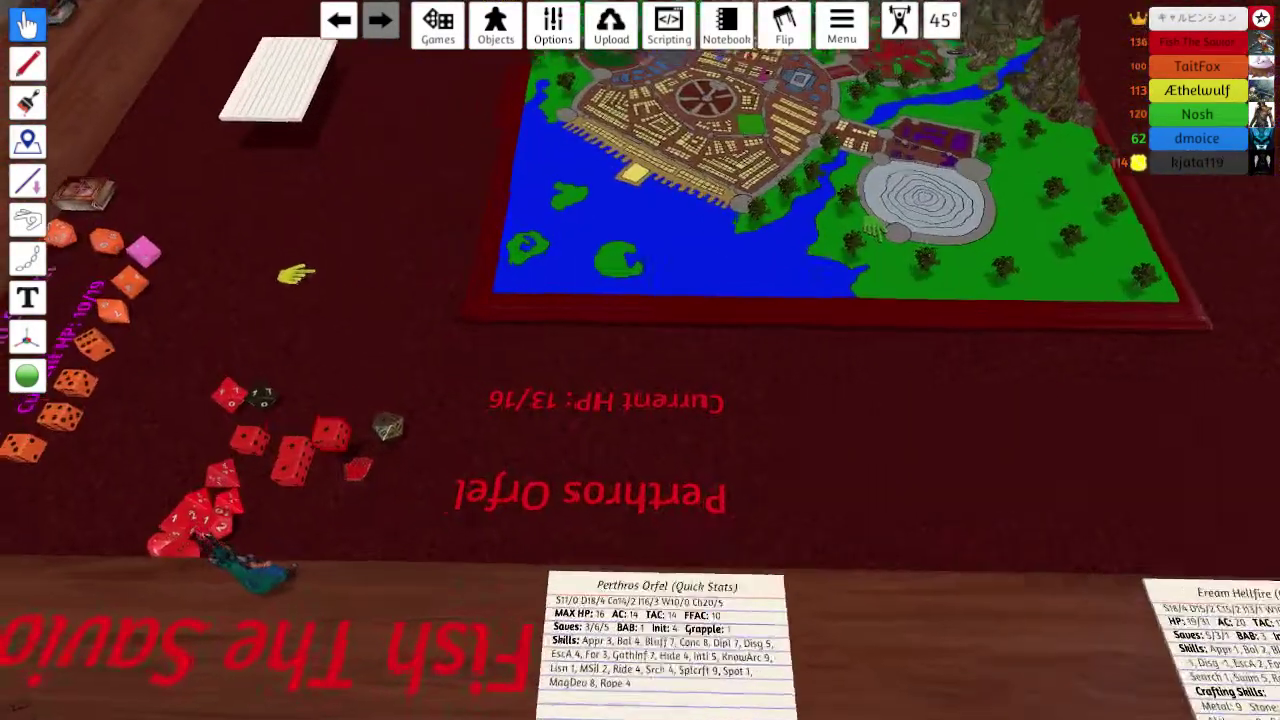
scroll(640, 360, "up", 3)
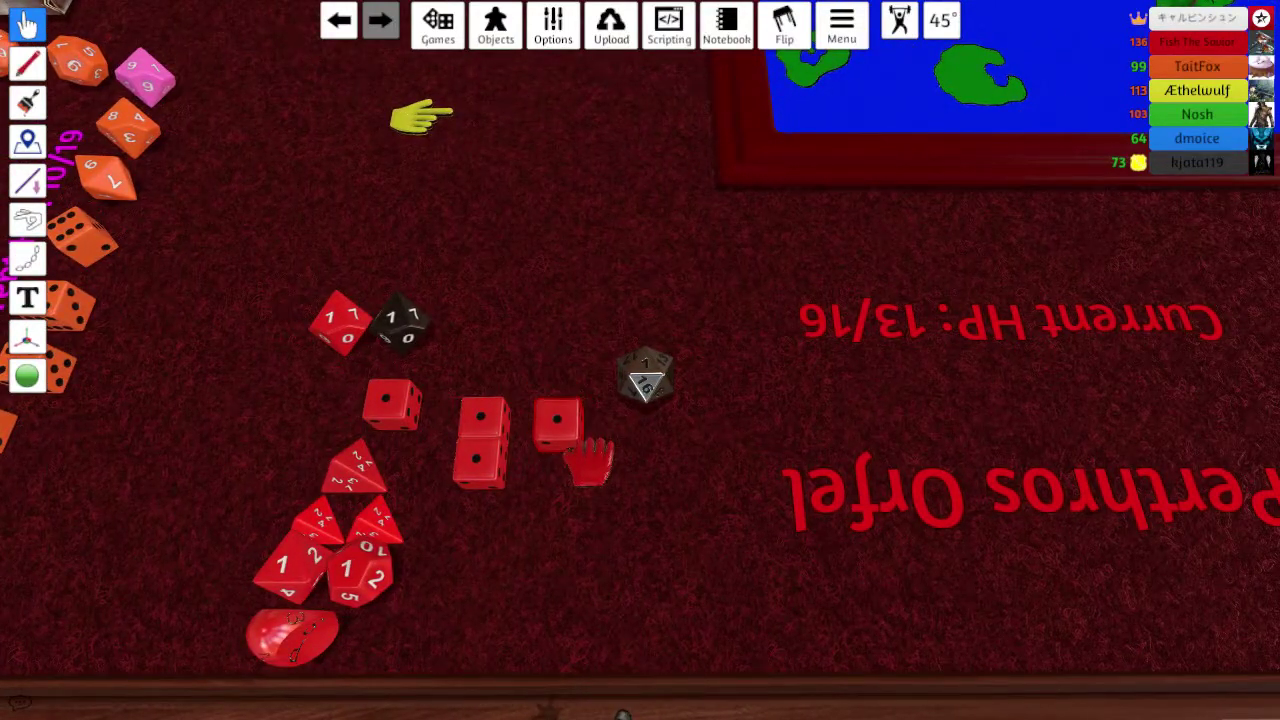
left_click_drag(550, 408, 545, 450)
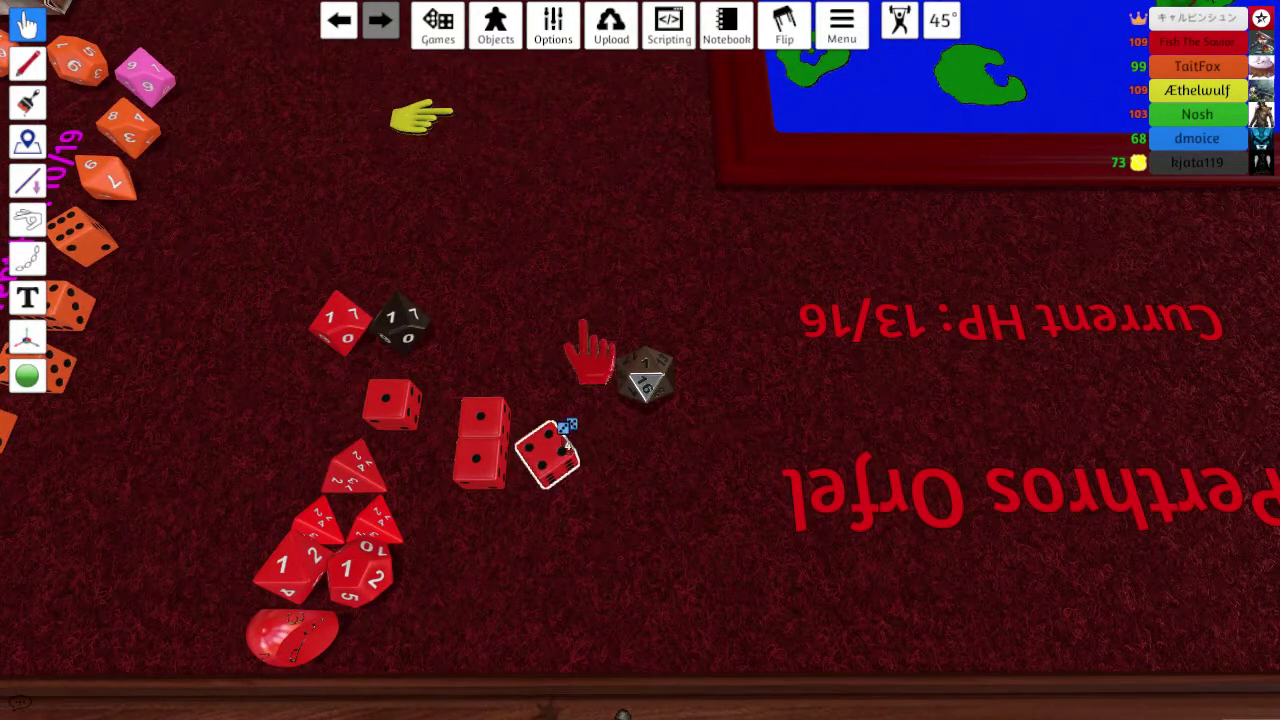
right_click(590, 355)
left_click(730, 395)
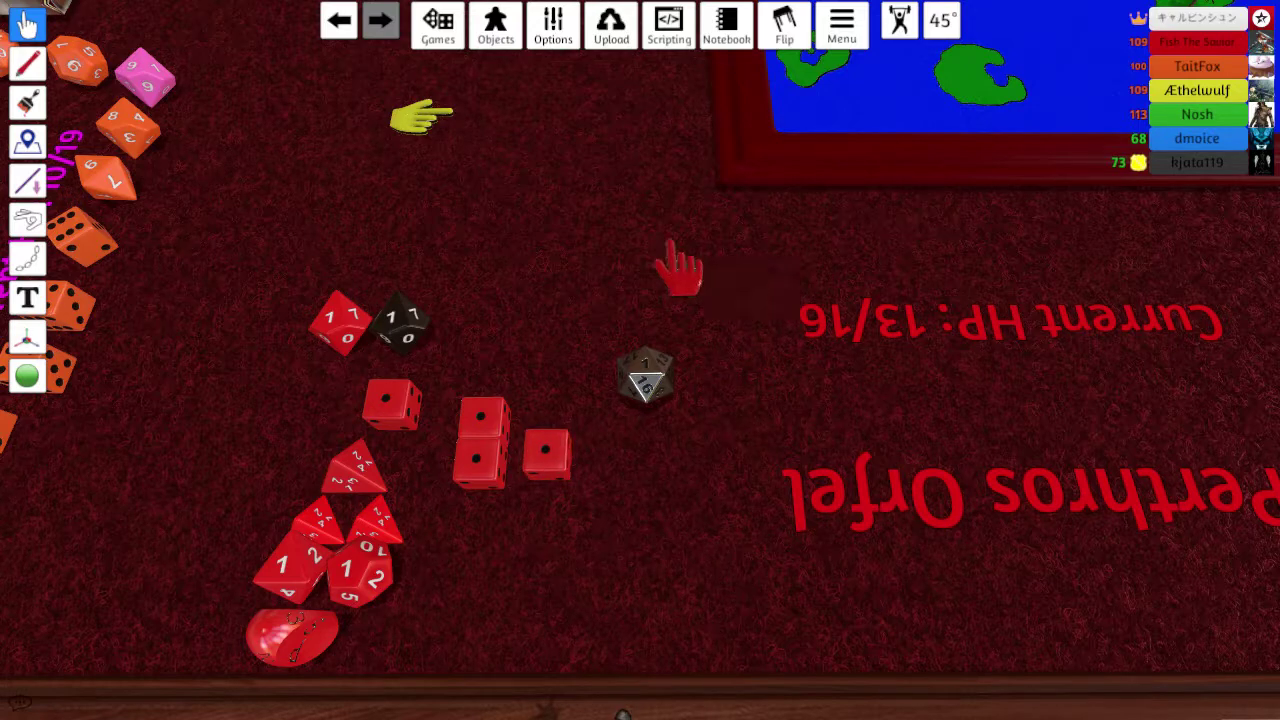
scroll(620, 430, "up", 2)
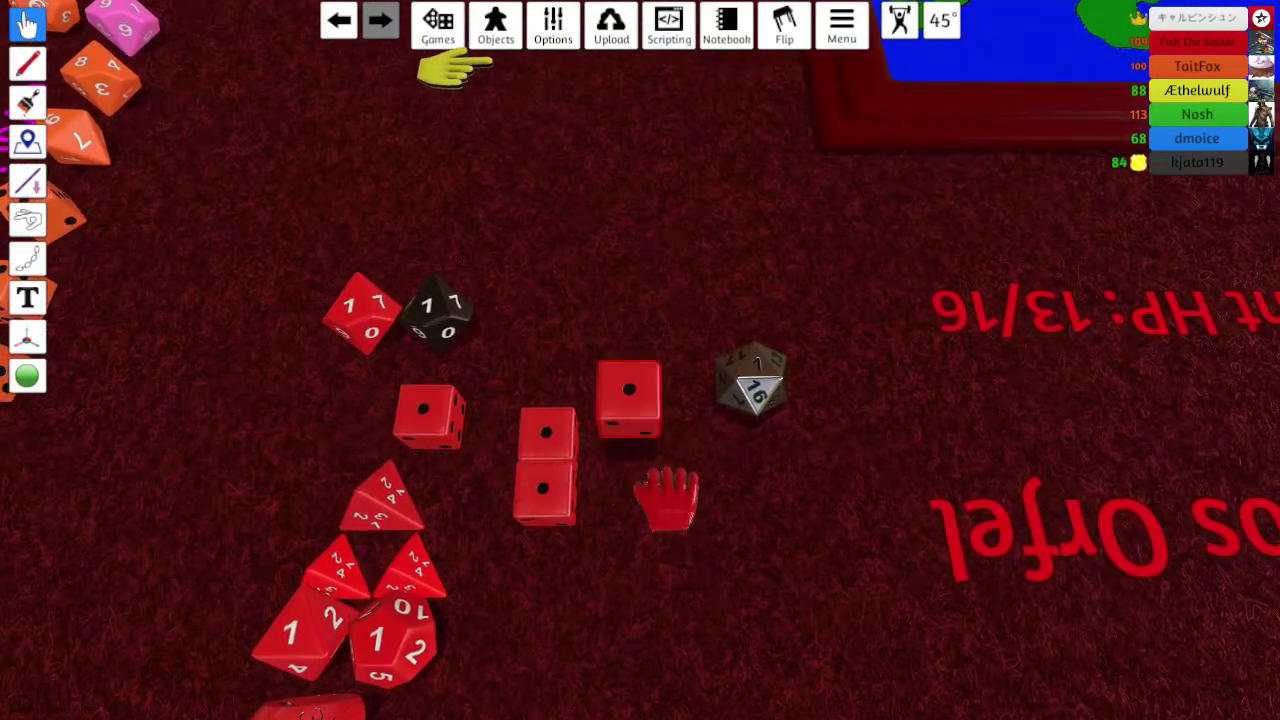
Step: Arrange the four red d6 into a 2x2 block and set the bottom-right die to 1
left_click_drag(628, 400, 645, 525)
scroll(645, 525, "up", 2)
scroll(645, 525, "up", 2)
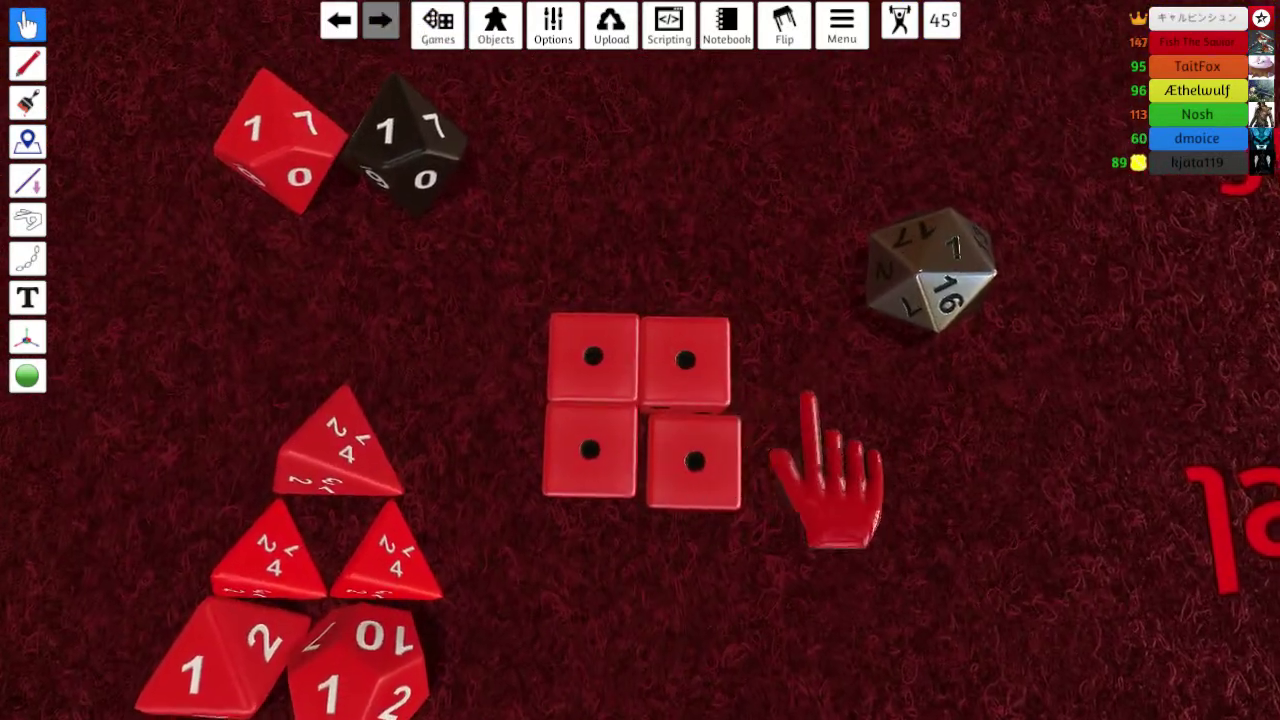
mouse_move(690, 455)
left_mouse_down()
mouse_move(735, 590)
mouse_move(860, 560)
mouse_move(760, 500)
left_mouse_up()
scroll(870, 600, "up", 2)
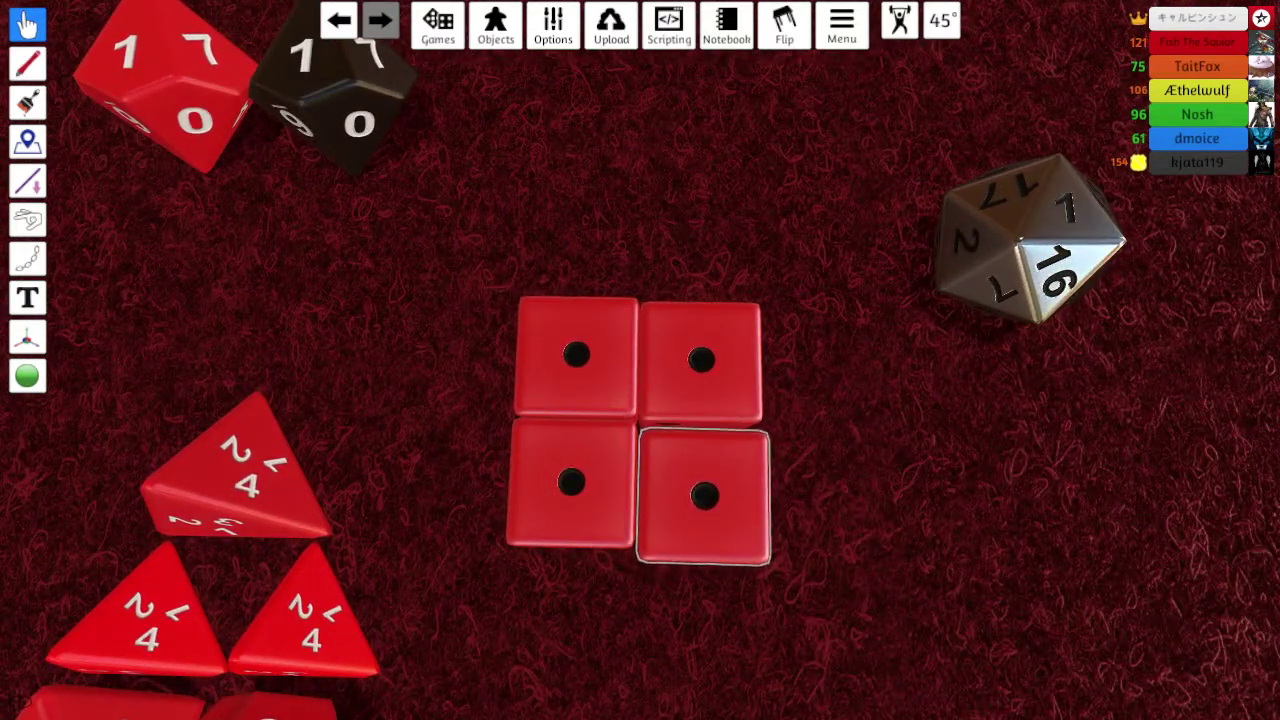
left_click_drag(705, 490, 700, 500)
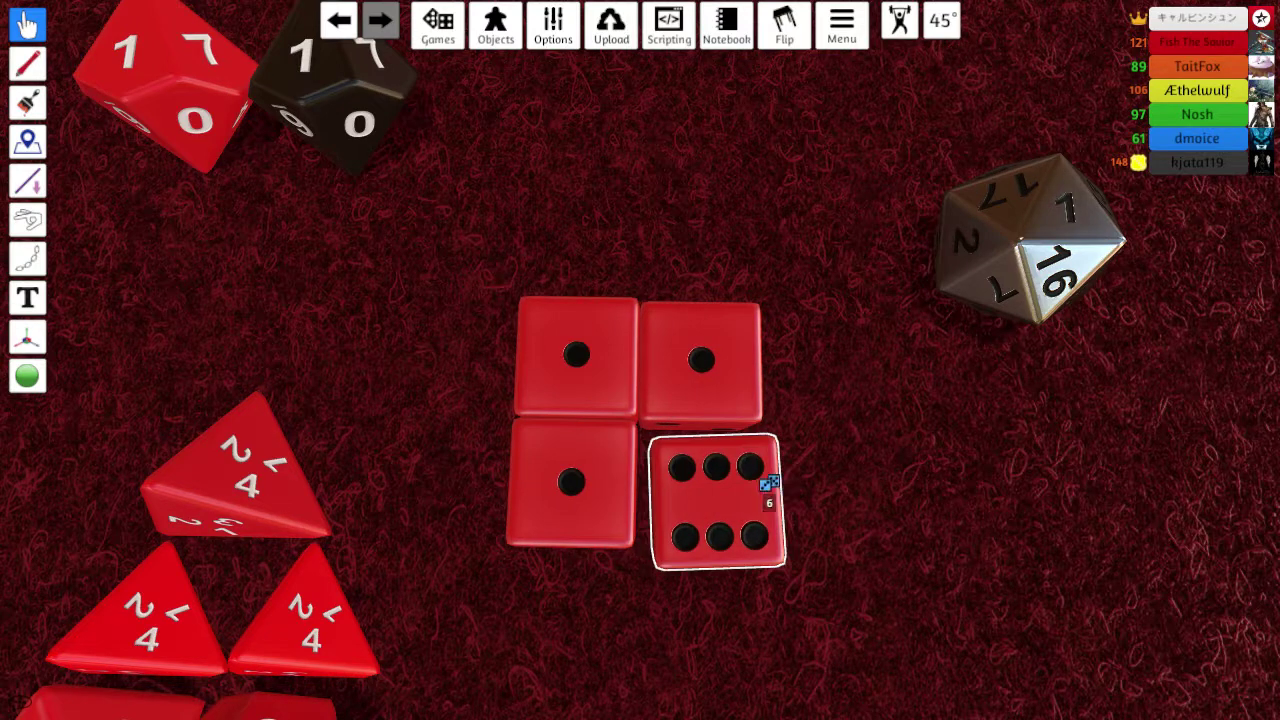
right_click(700, 500)
left_click(891, 439)
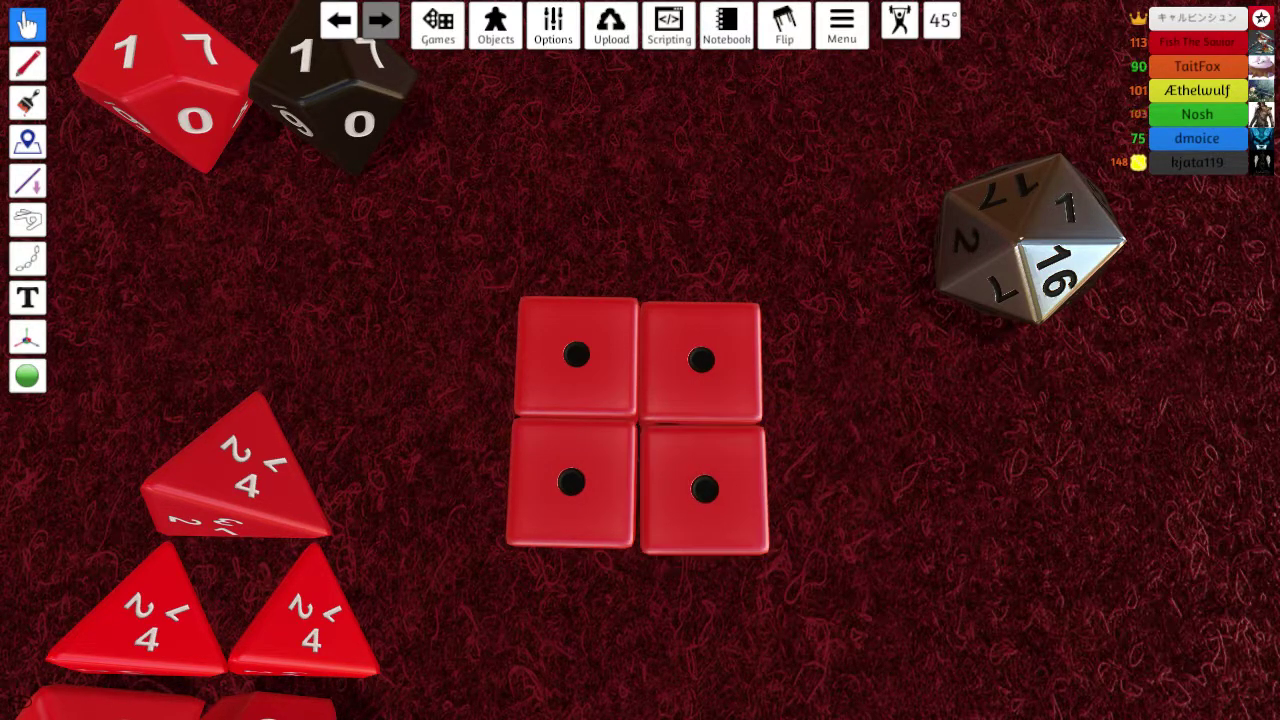
scroll(1000, 650, "up", 2)
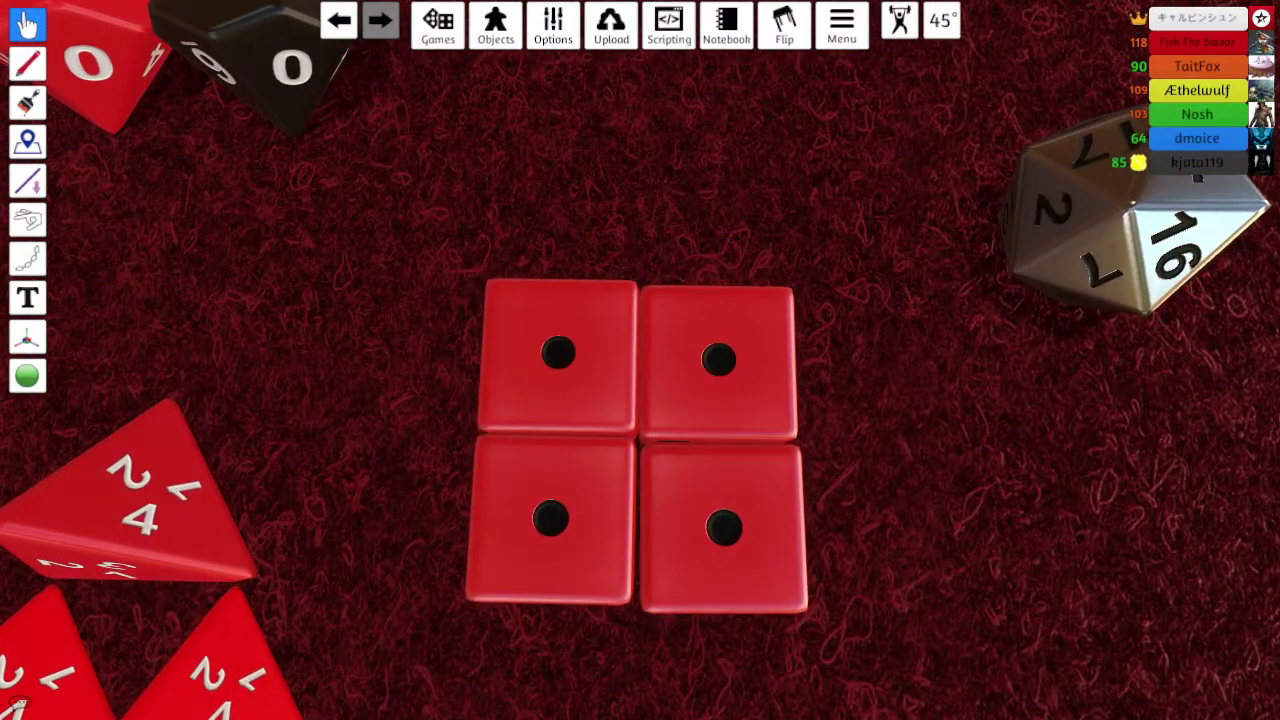
scroll(640, 500, "down", 5)
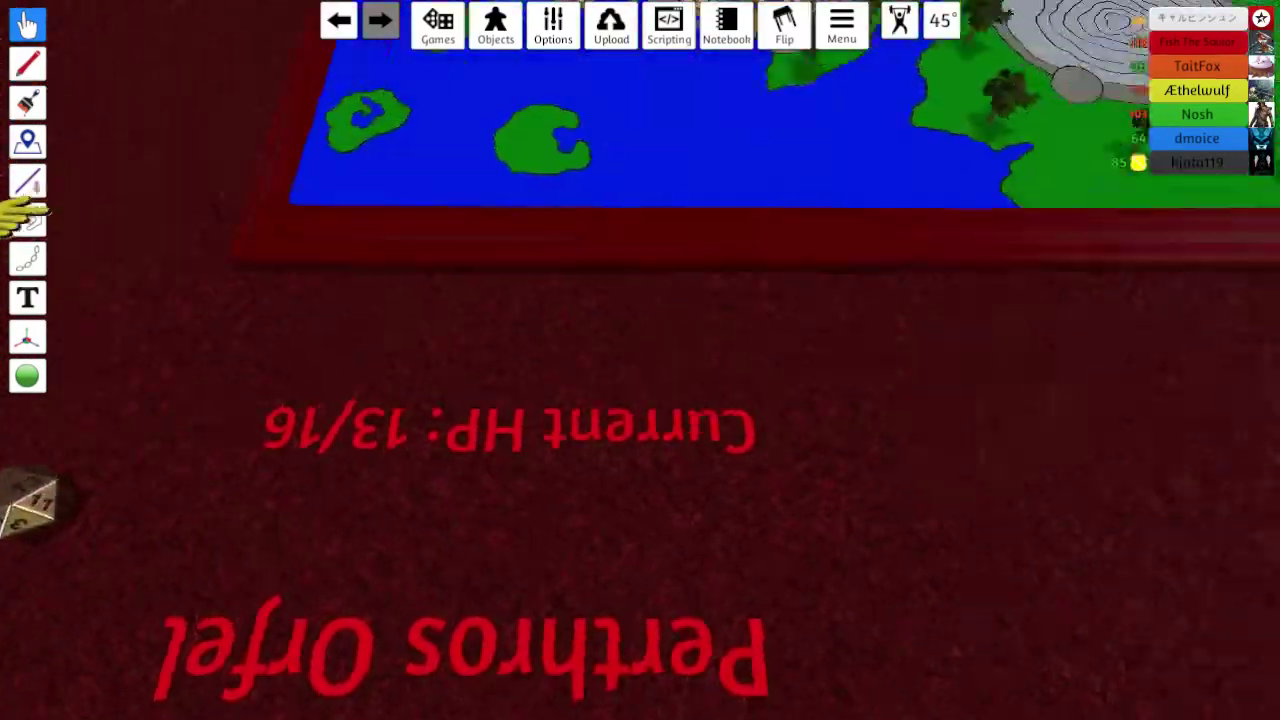
scroll(640, 360, "down", 5)
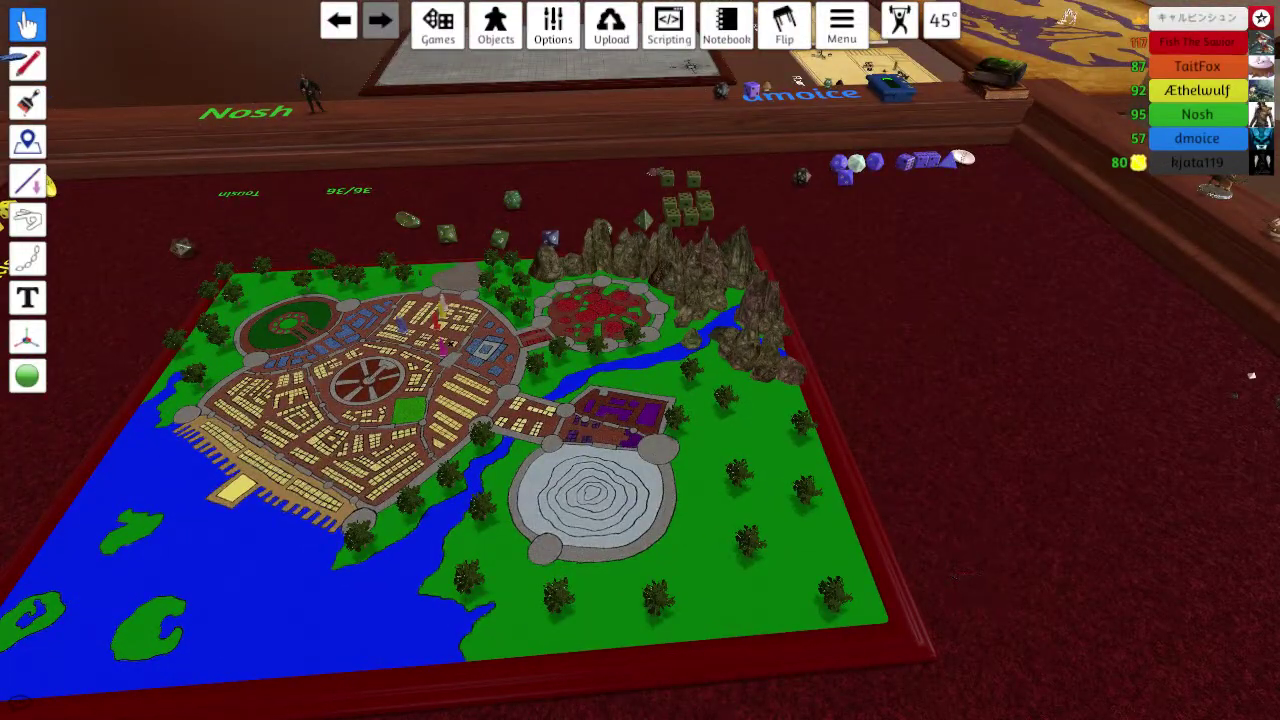
key("a")
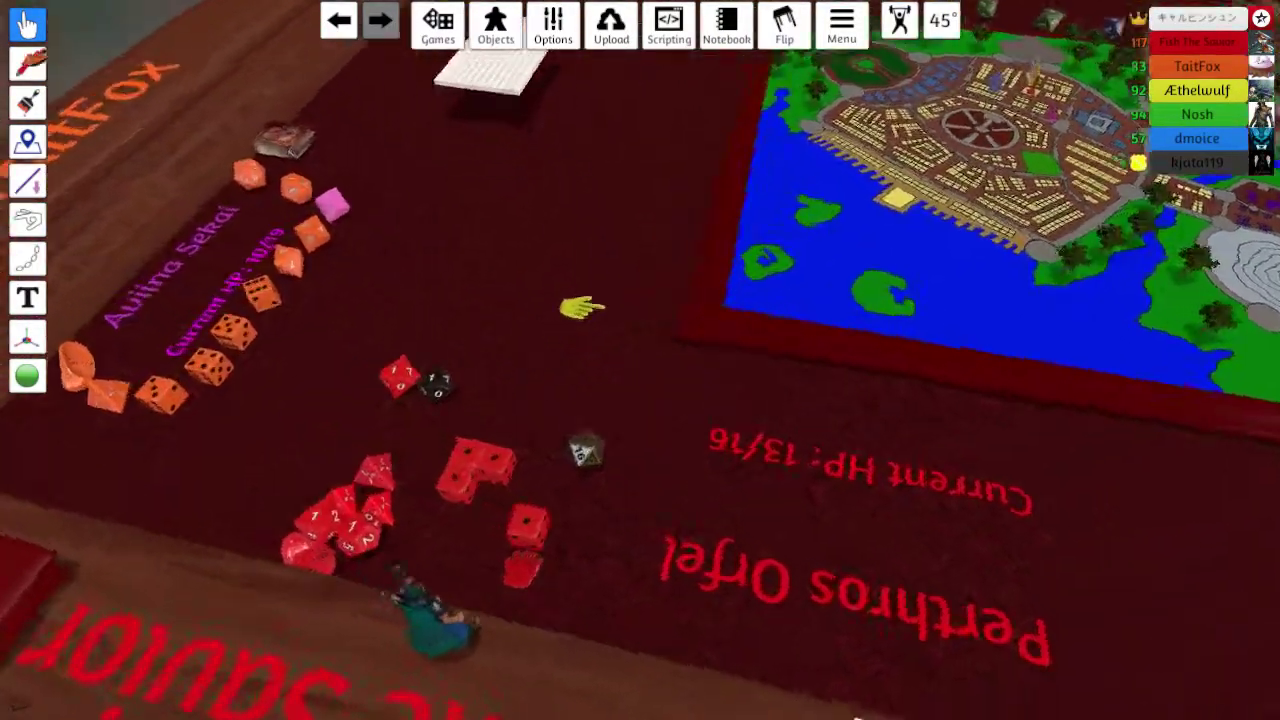
scroll(582, 308, "up", 8)
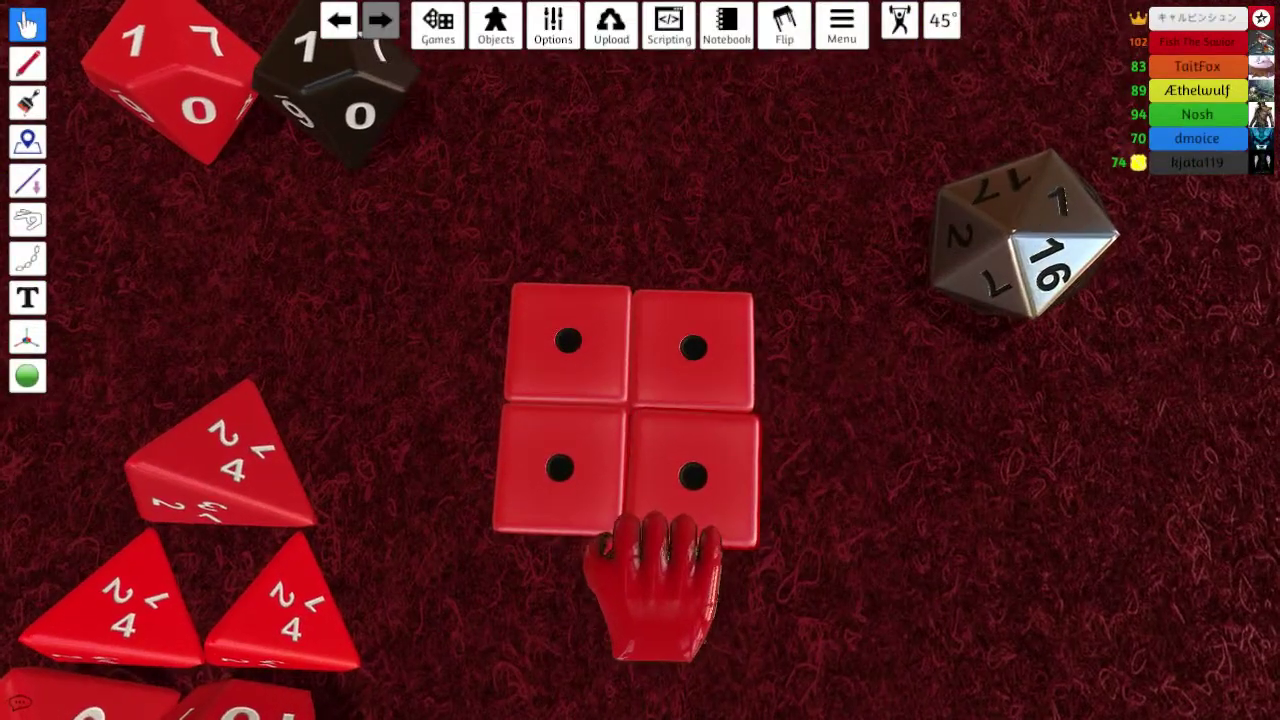
scroll(650, 590, "up", 2)
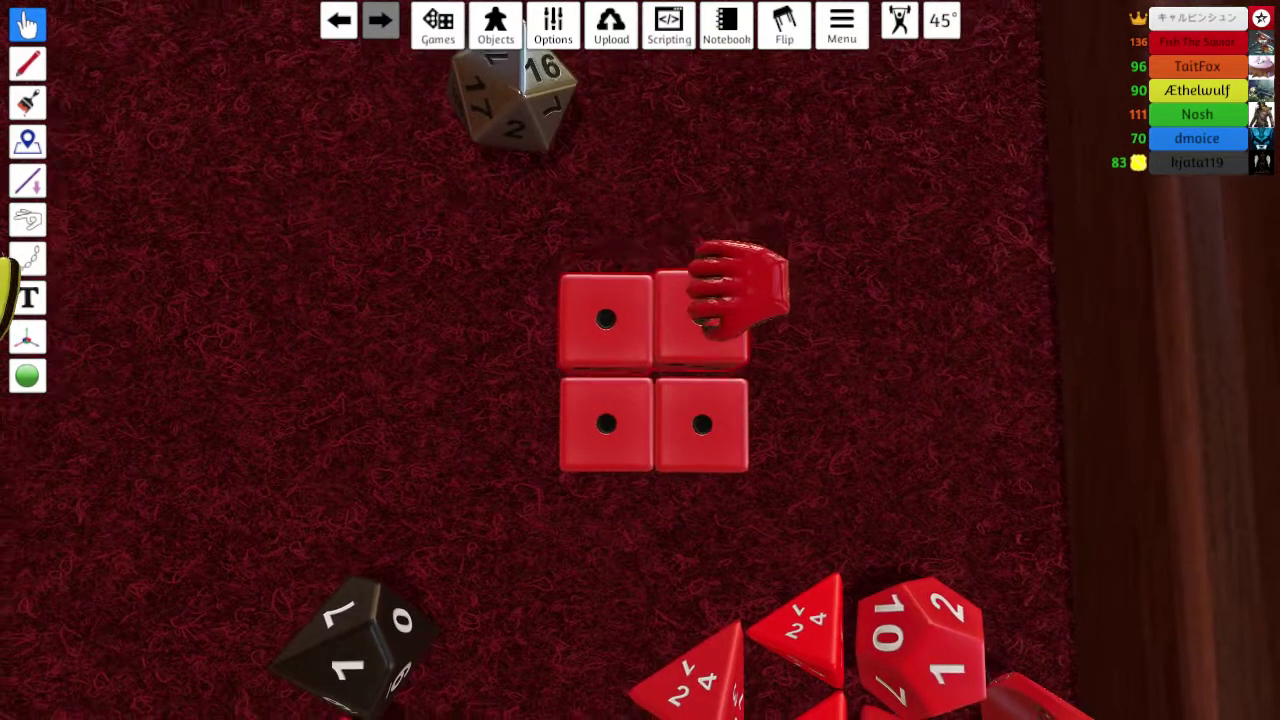
scroll(640, 360, "up", 1)
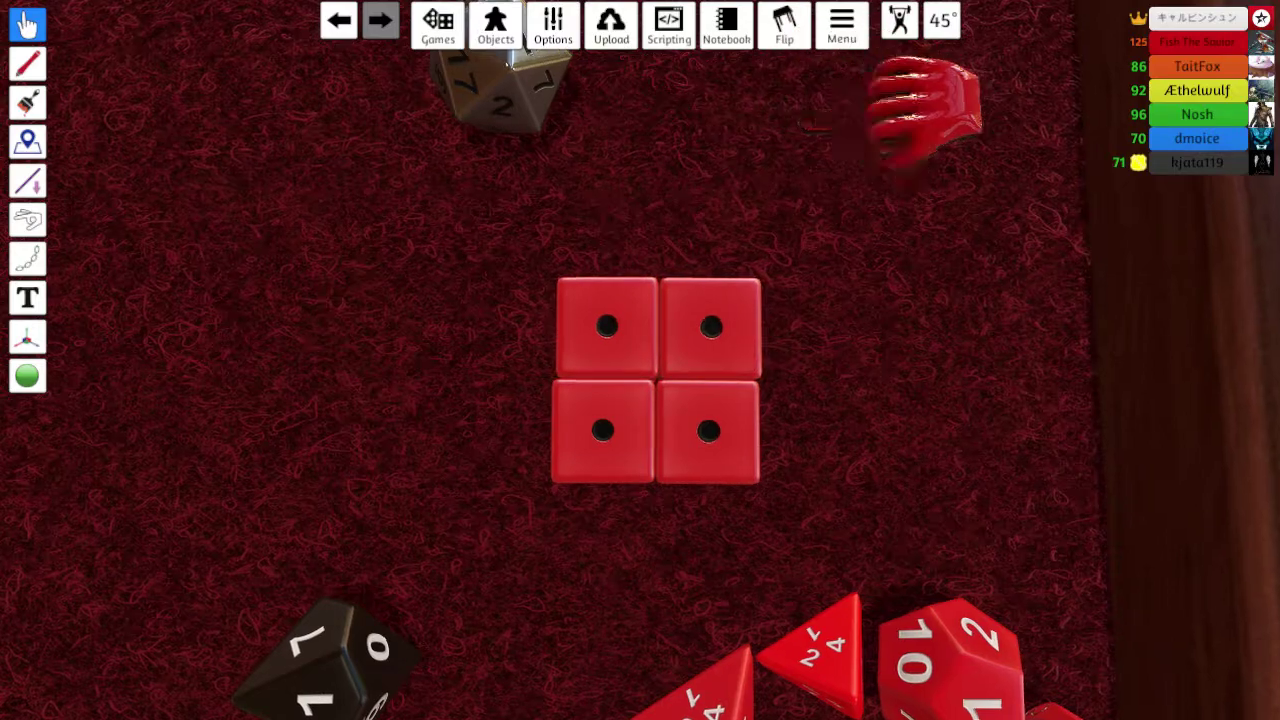
scroll(640, 360, "up", 3)
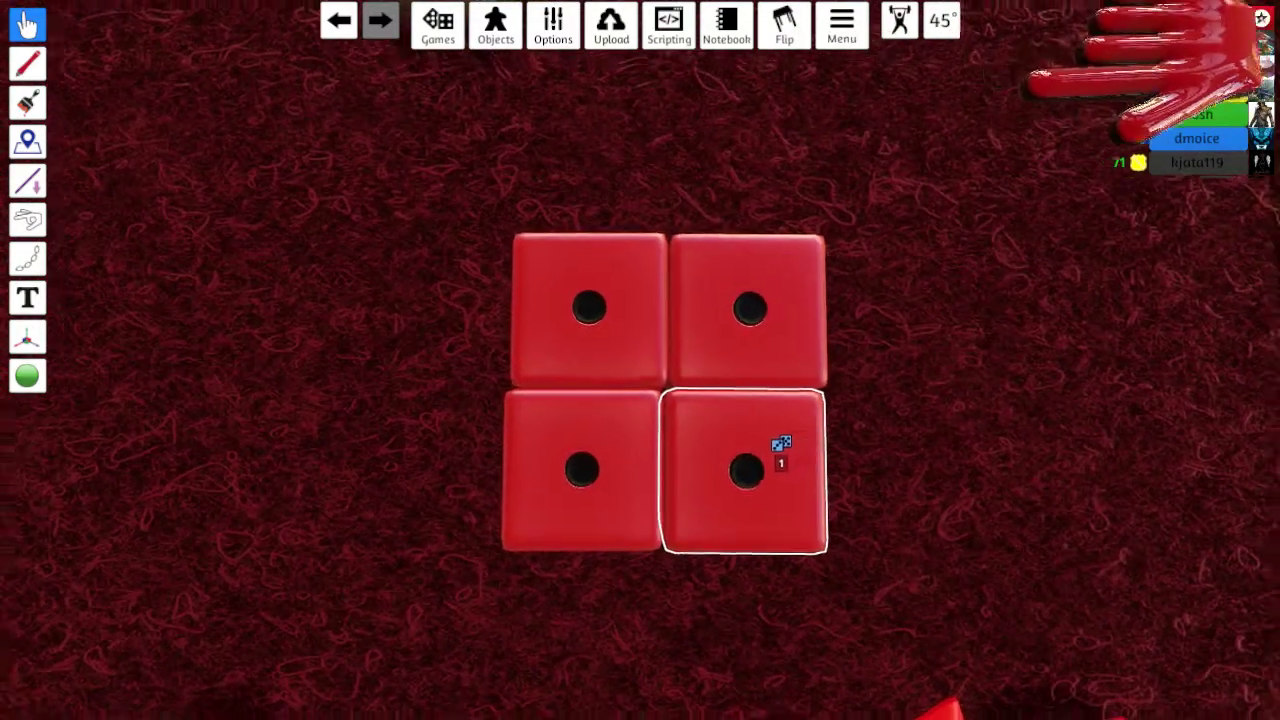
scroll(810, 445, "down", 3)
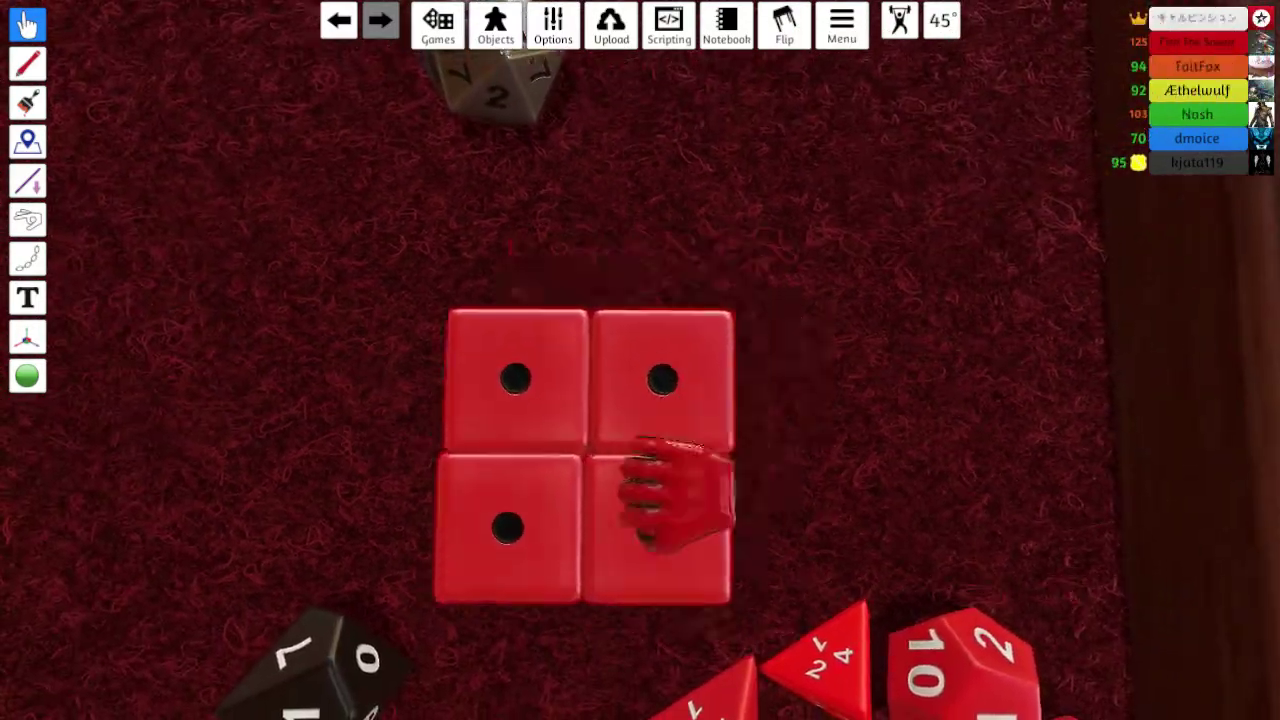
scroll(640, 360, "down", 6)
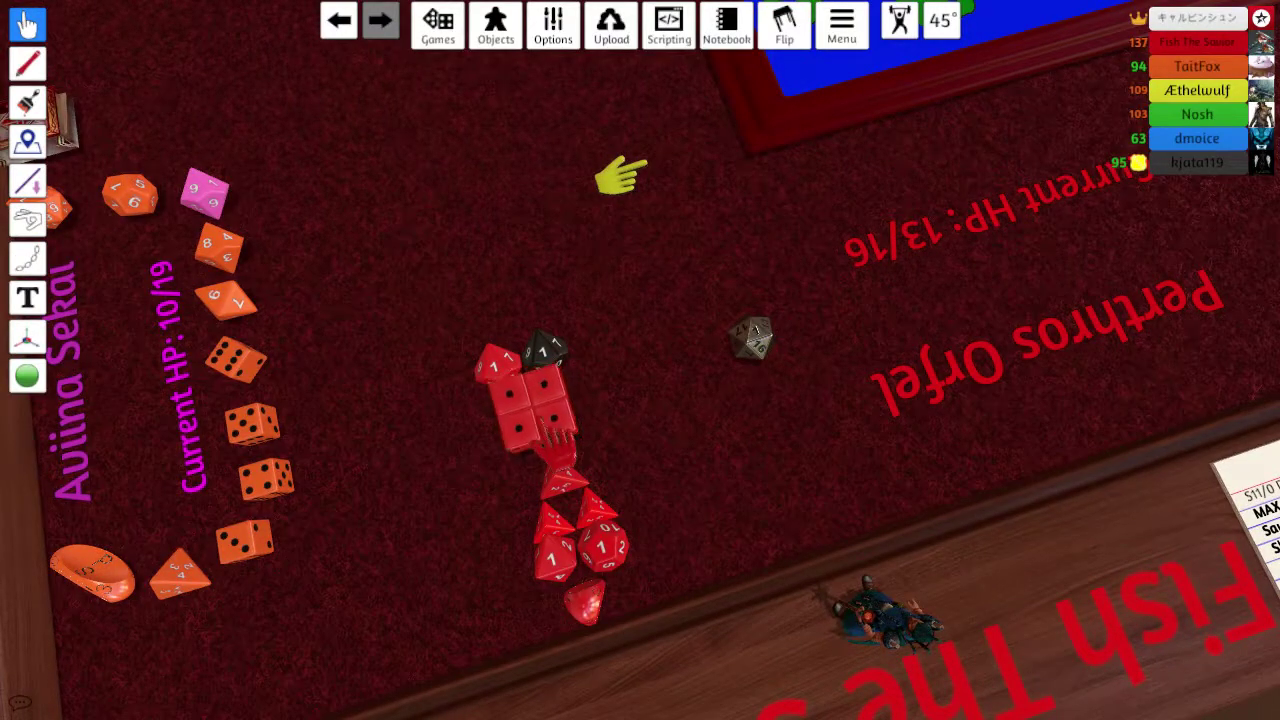
scroll(622, 178, "up", 6)
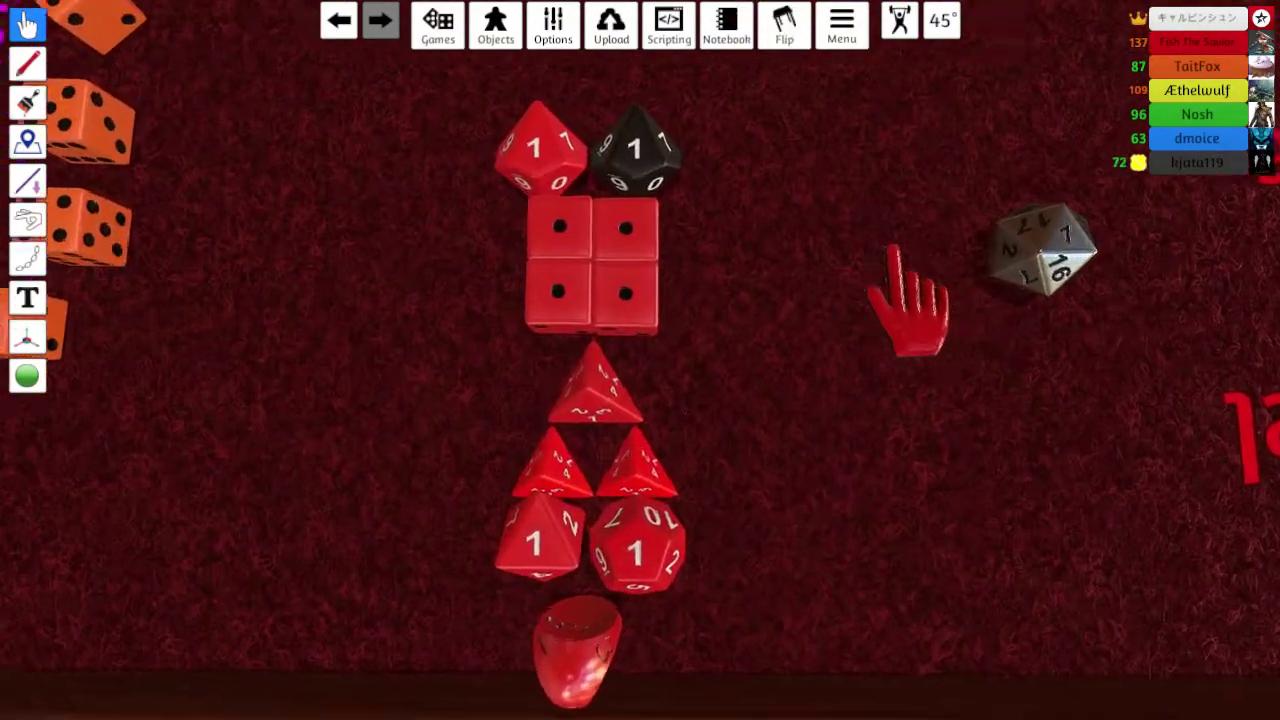
scroll(600, 300, "up", 3)
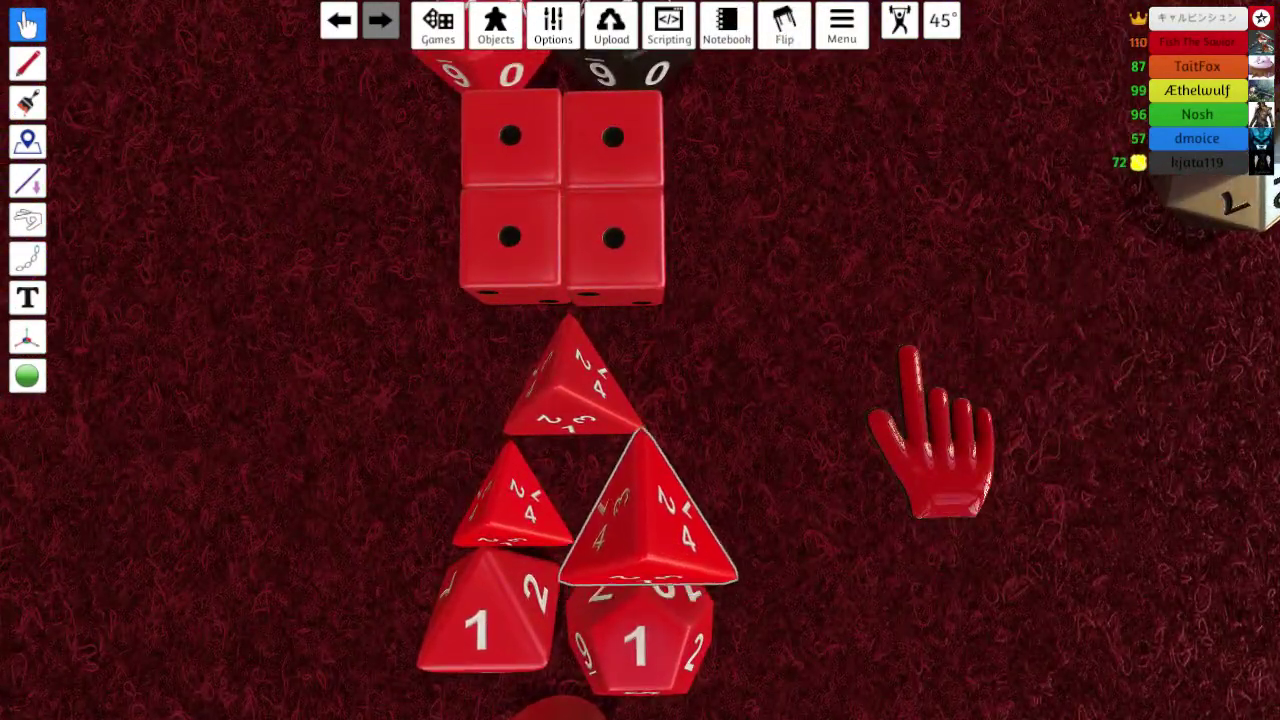
Step: Move the right and left red d4s toward the d6 column
left_click_drag(650, 500, 667, 483)
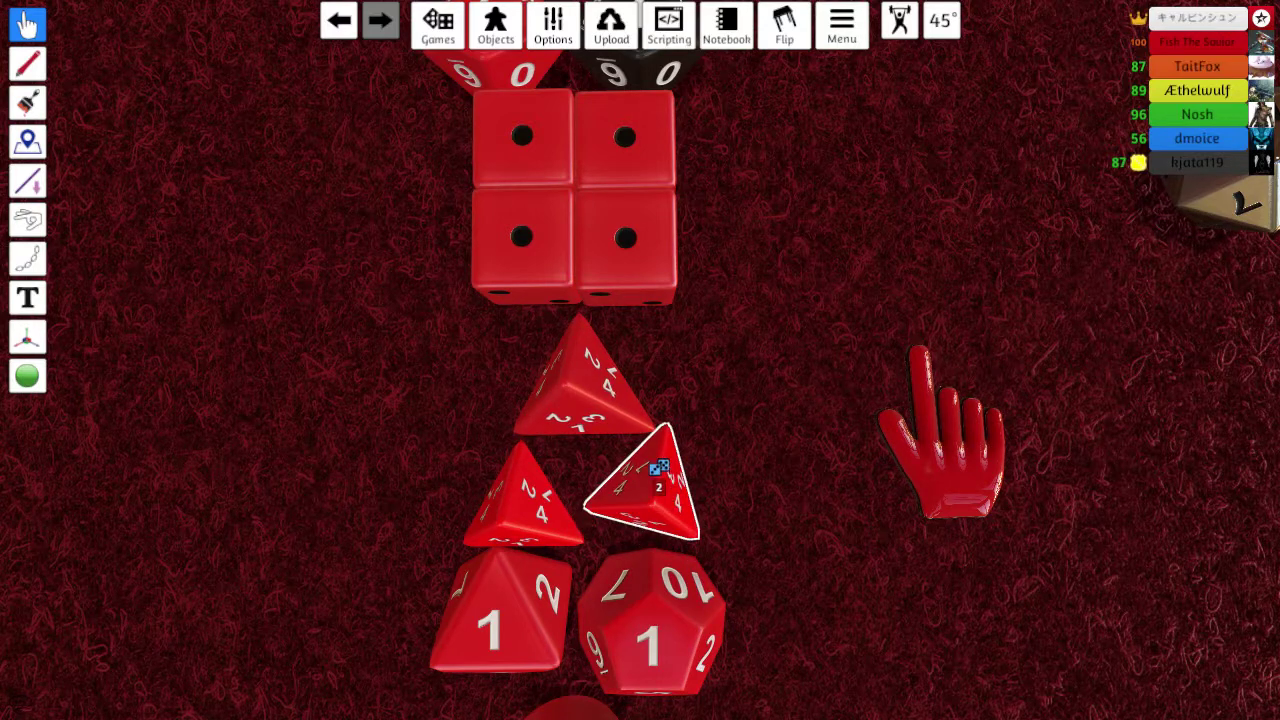
left_click_drag(656, 465, 670, 480)
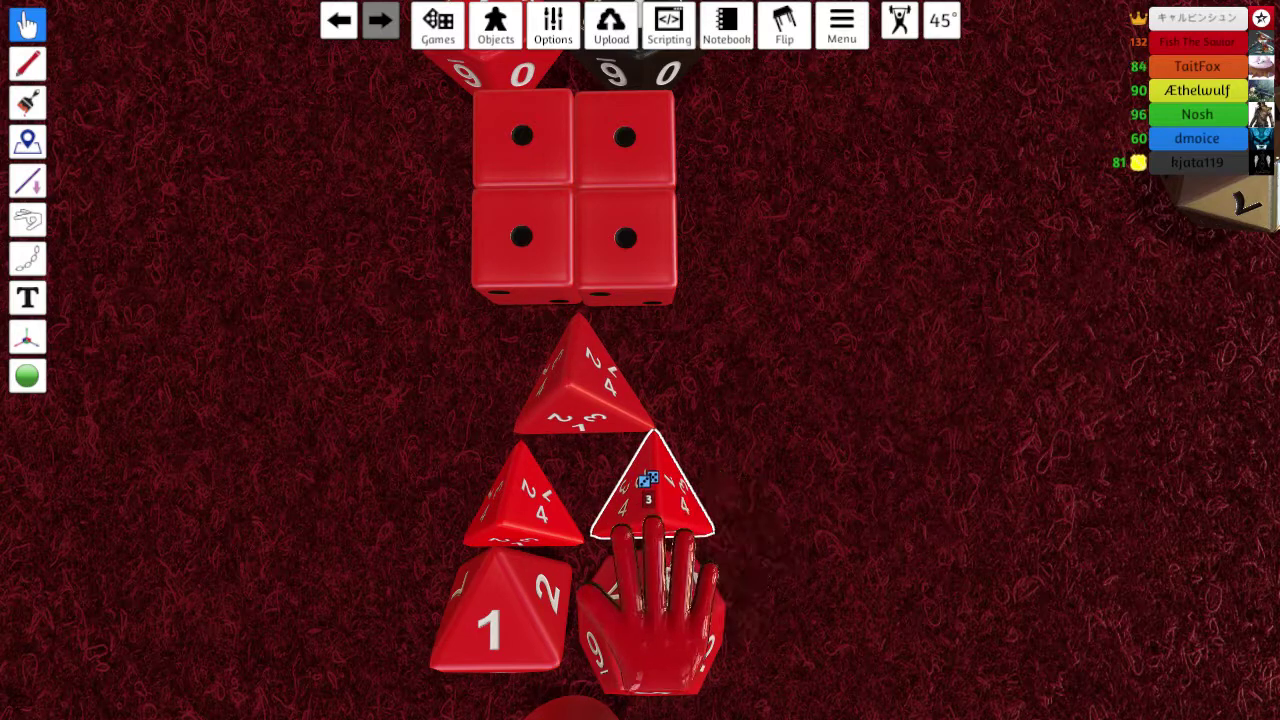
left_click_drag(520, 500, 473, 520)
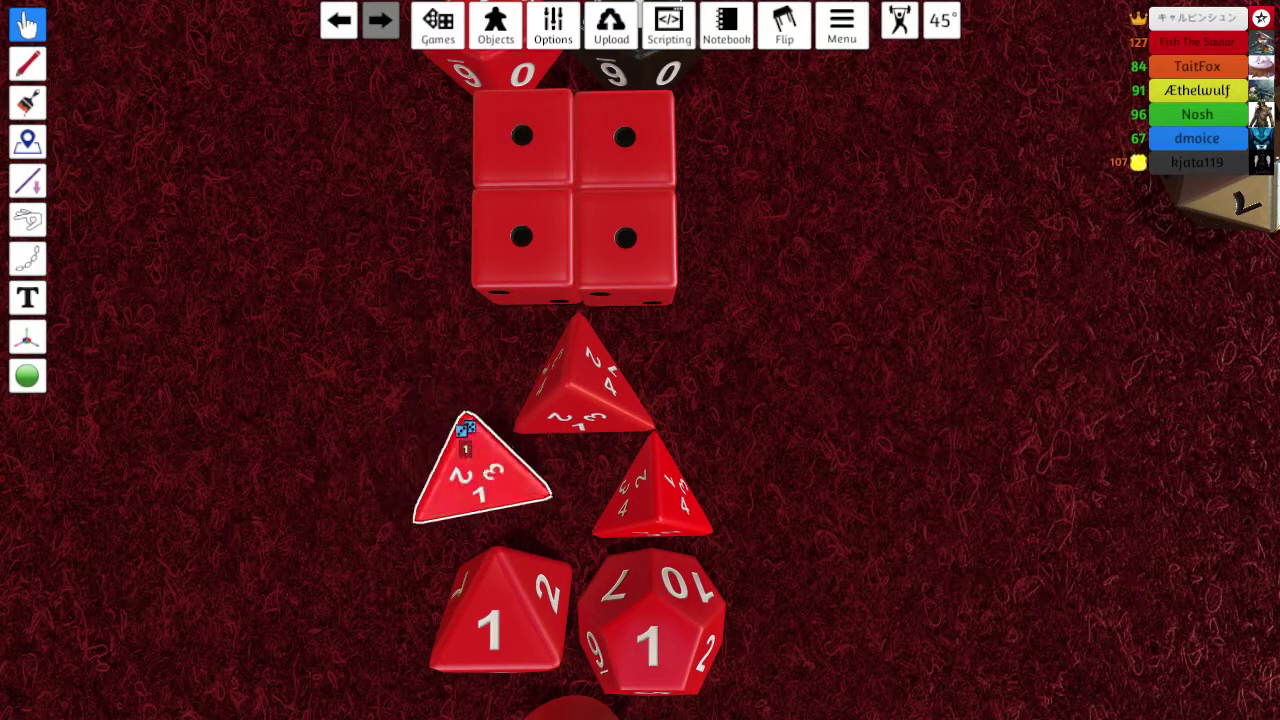
left_click_drag(485, 495, 465, 460)
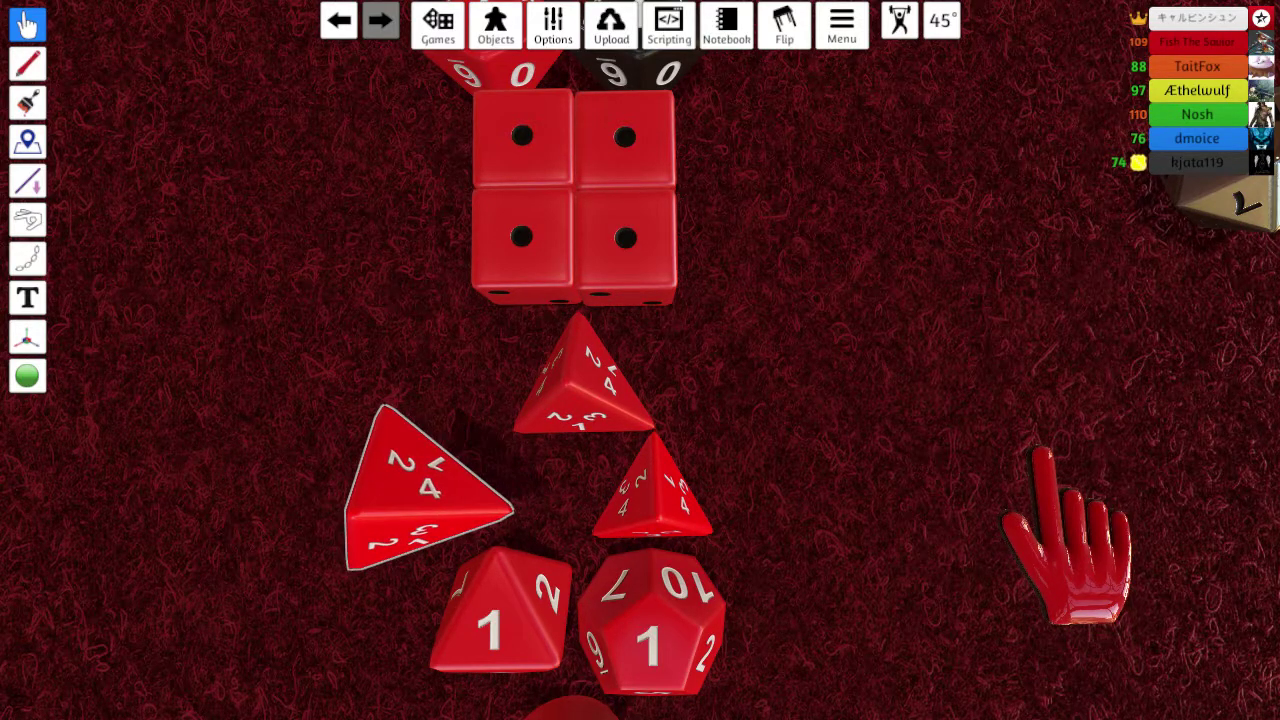
Step: Turn the left red d4 through several faces and settle it in place
key("2")
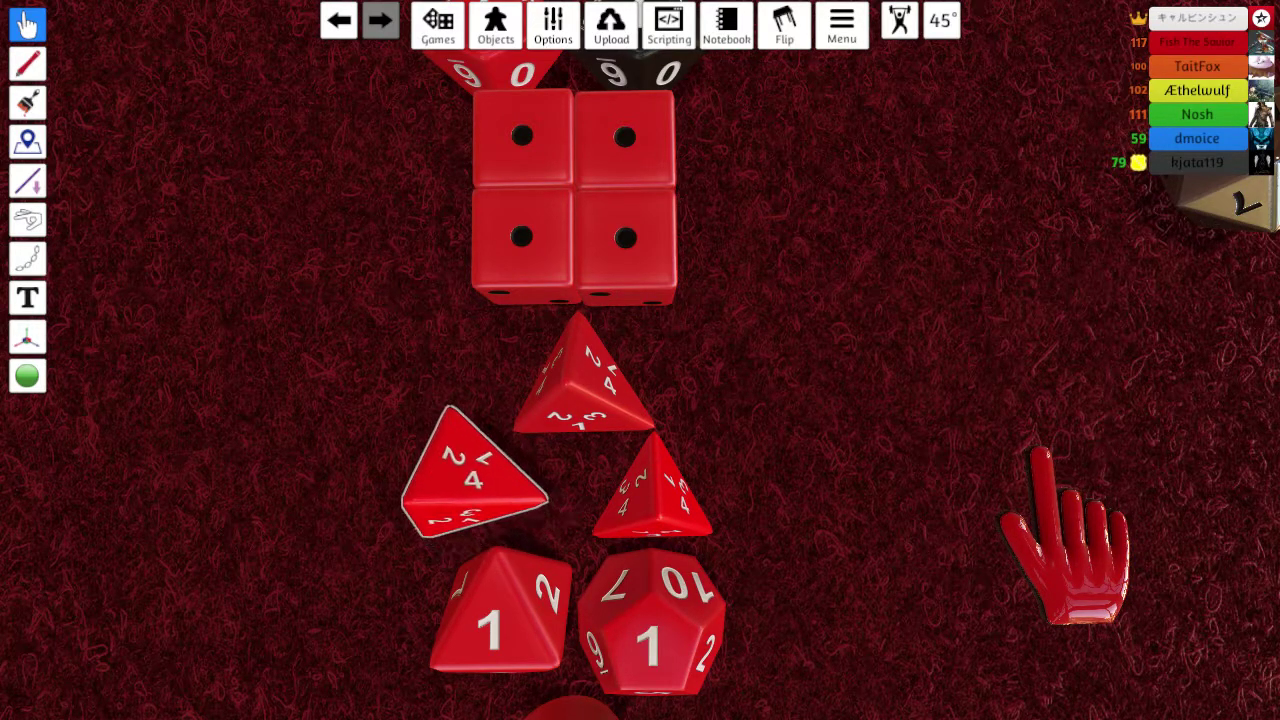
key("1")
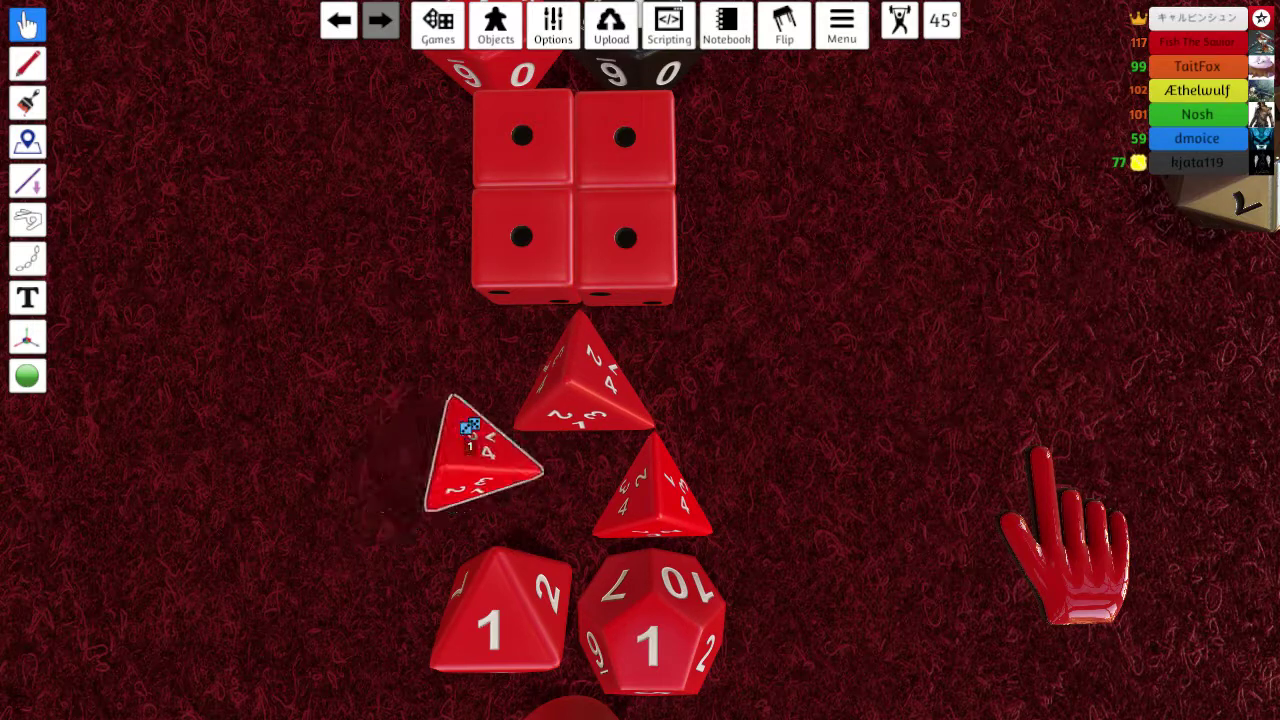
key("2")
key("3")
key("4")
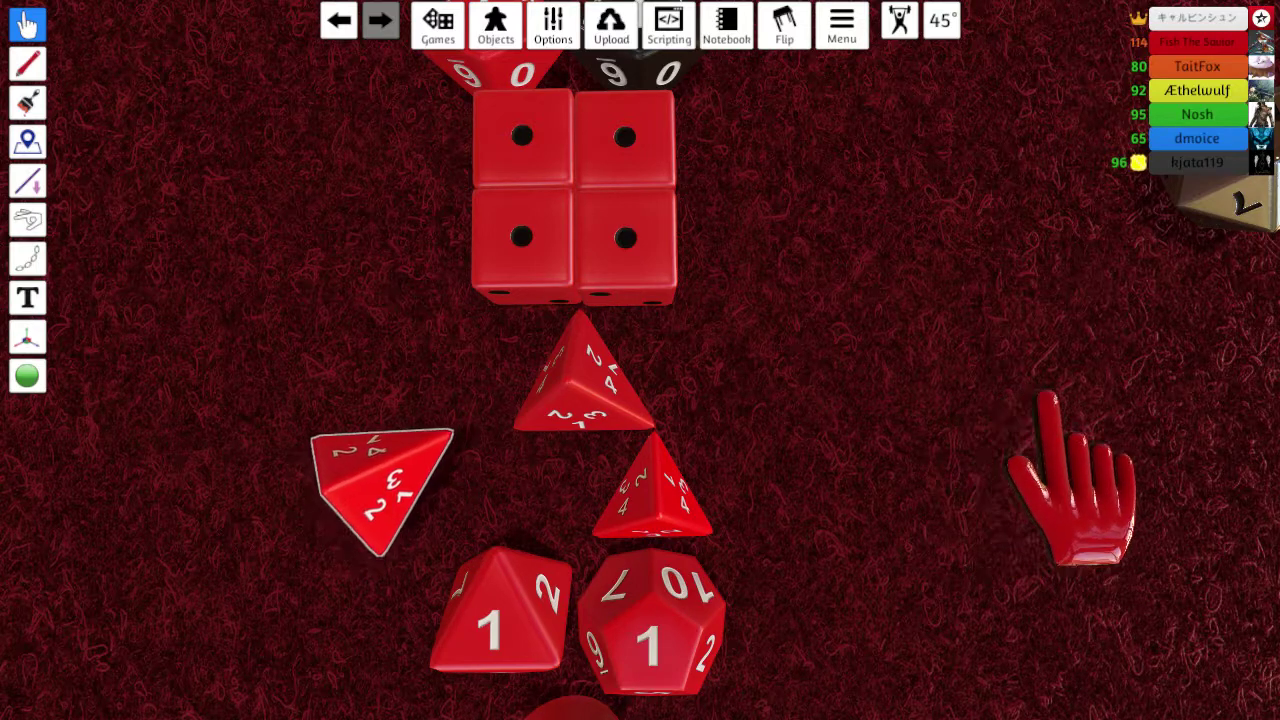
Step: Shift the view and slide the three red d4s right, side by side
left_click_drag(300, 360, 510, 360)
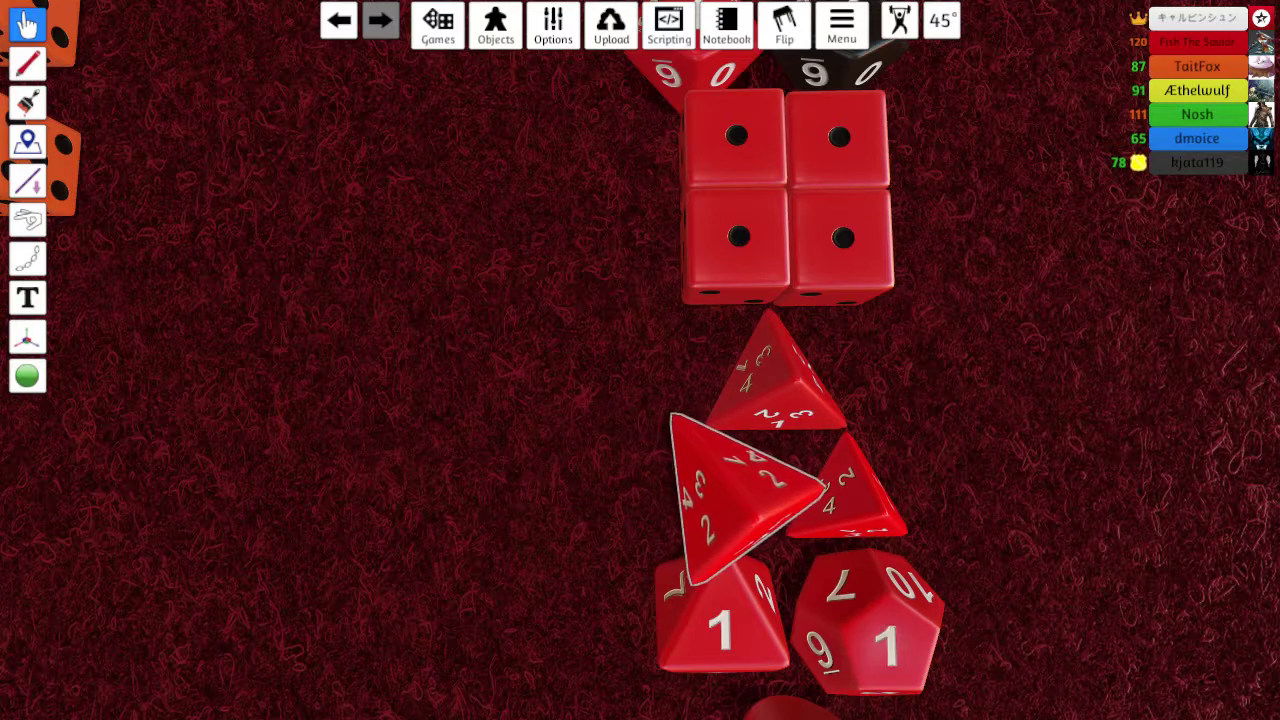
left_click_drag(740, 480, 300, 480)
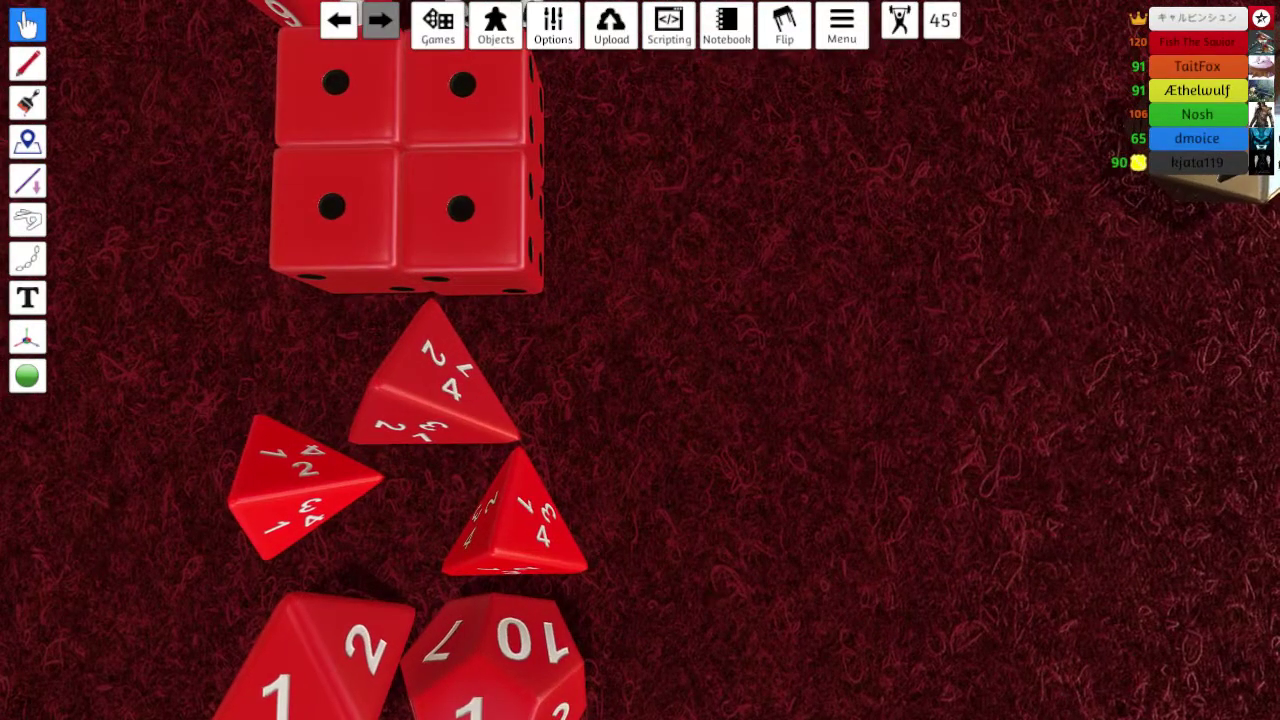
left_click_drag(505, 360, 660, 350)
left_click_drag(545, 470, 715, 450)
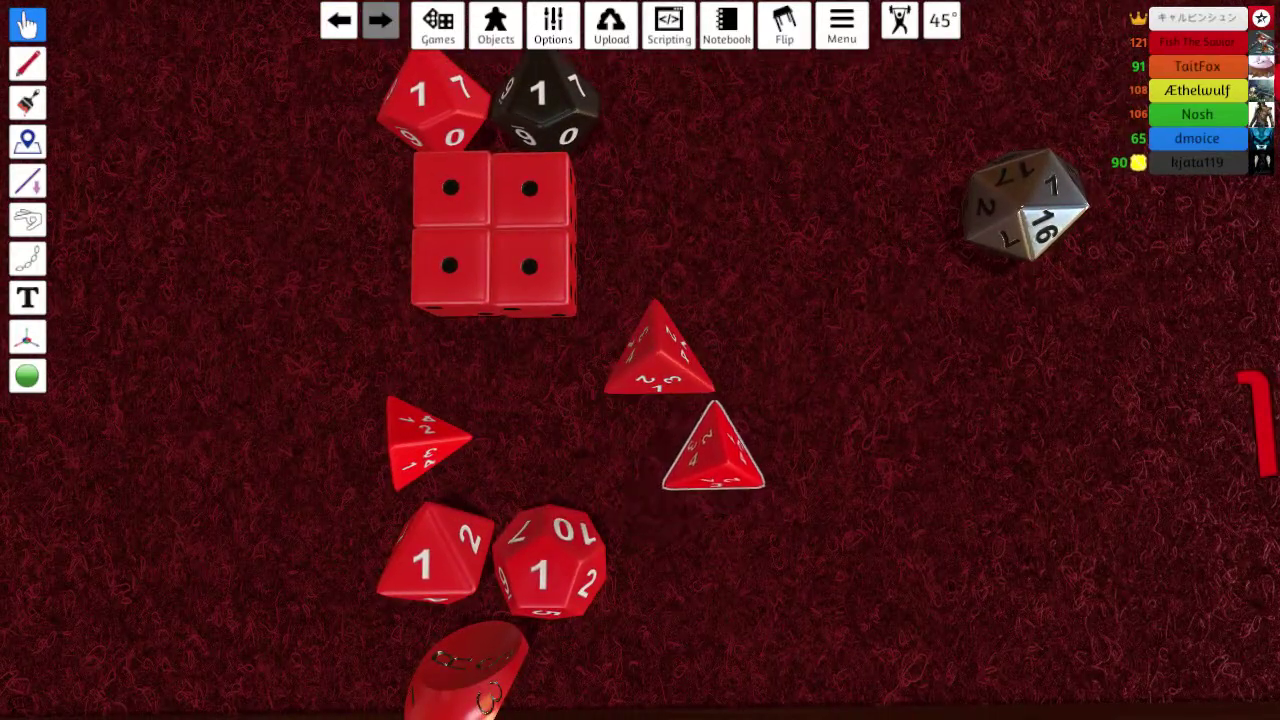
left_click_drag(428, 440, 560, 435)
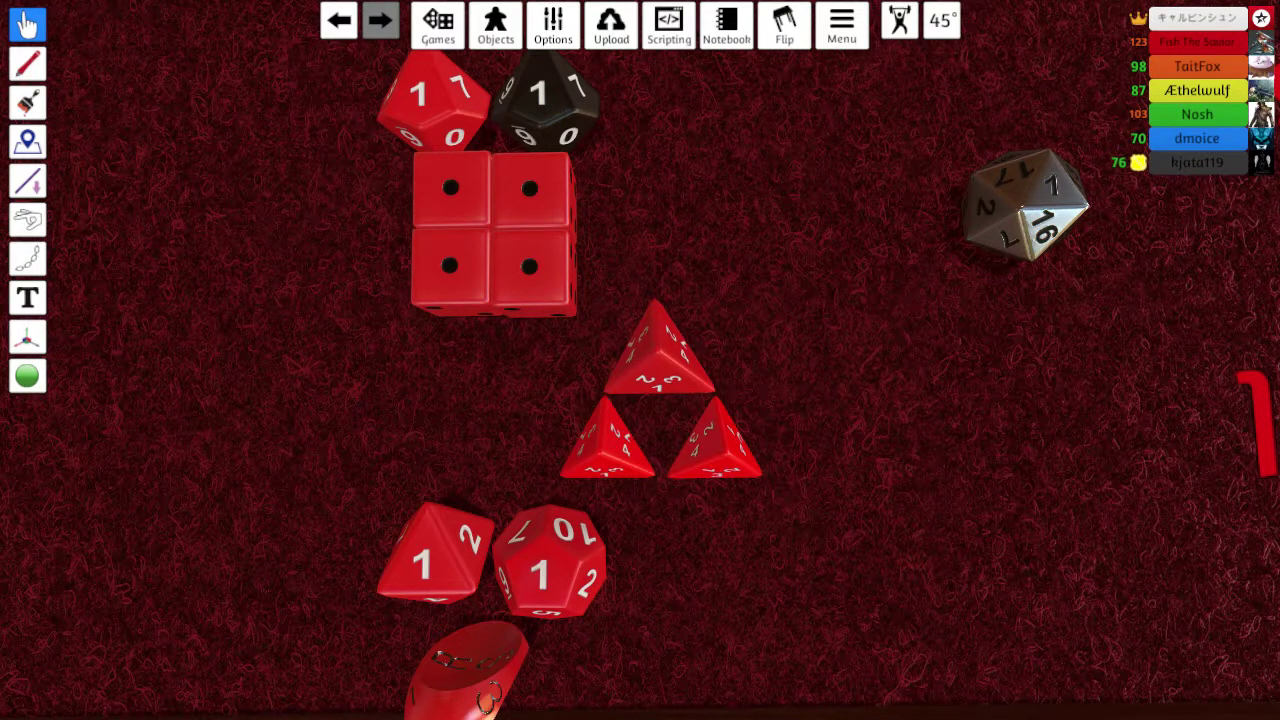
scroll(620, 432, "up", 6)
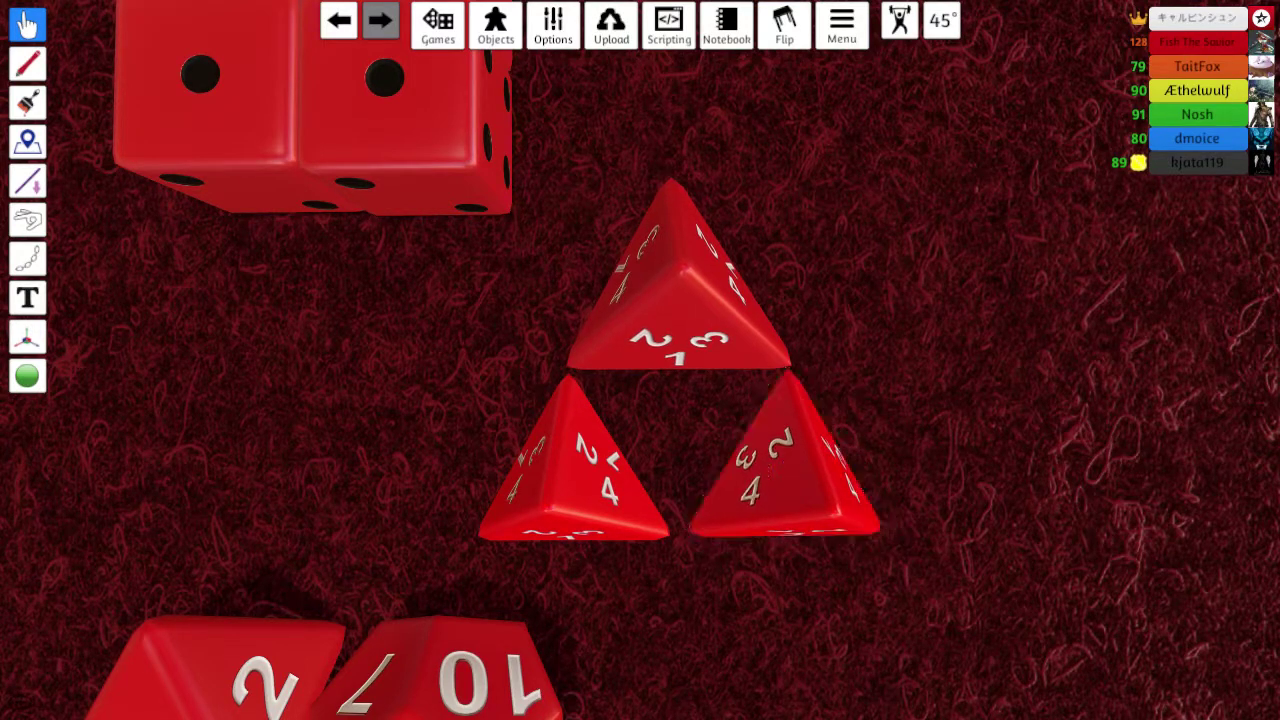
Step: Re-drop the left d4, box-select all three, and move the triangle left
left_click_drag(590, 470, 586, 452)
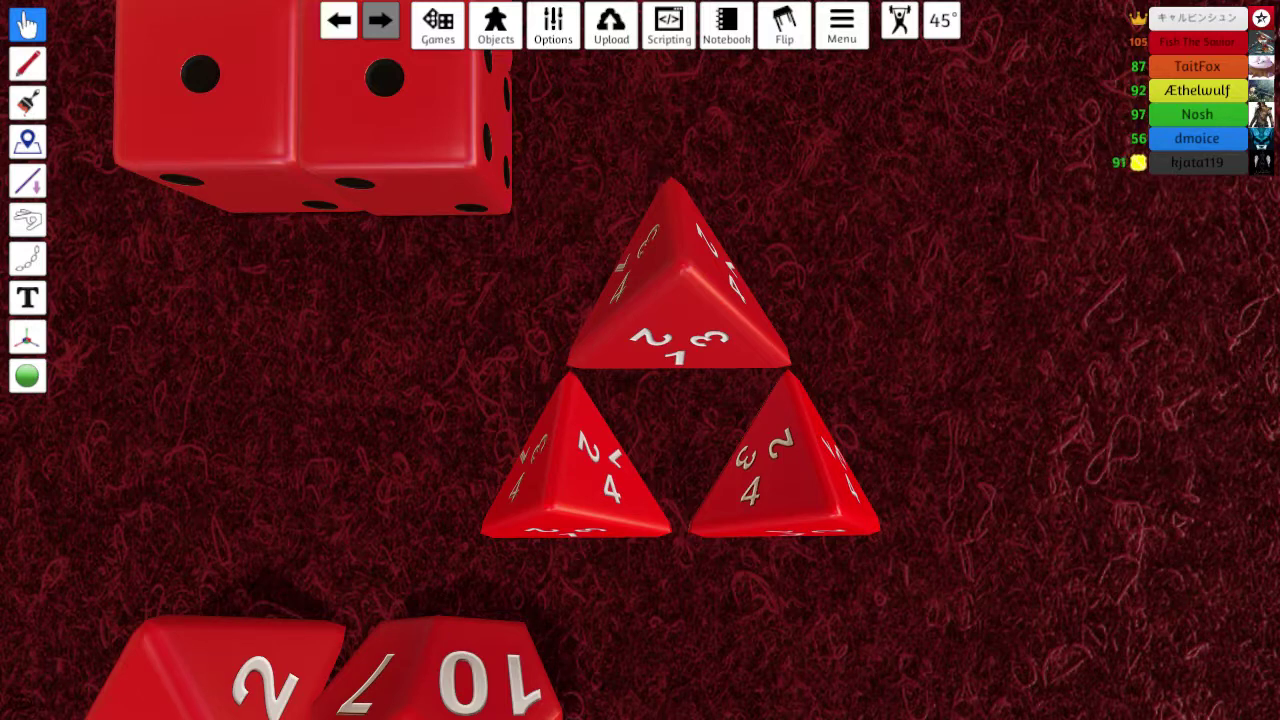
scroll(680, 400, "up", 3)
scroll(680, 400, "up", 3)
scroll(680, 400, "up", 3)
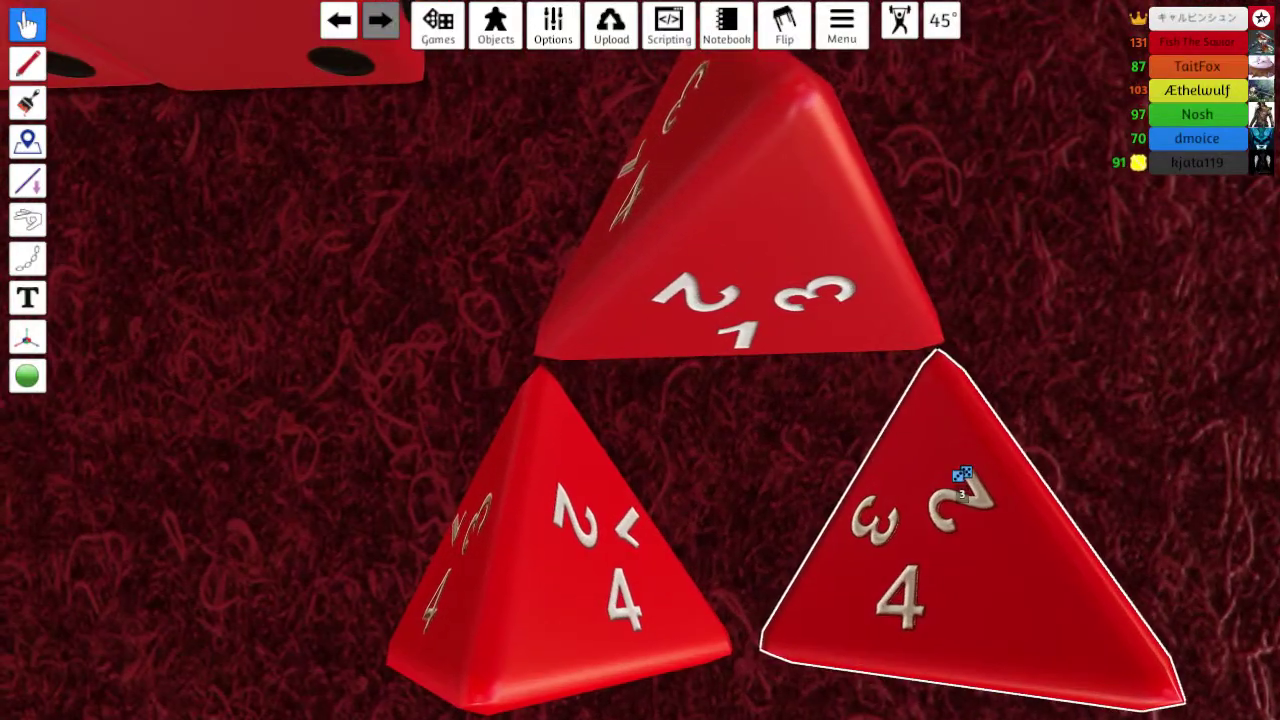
scroll(680, 400, "up", 3)
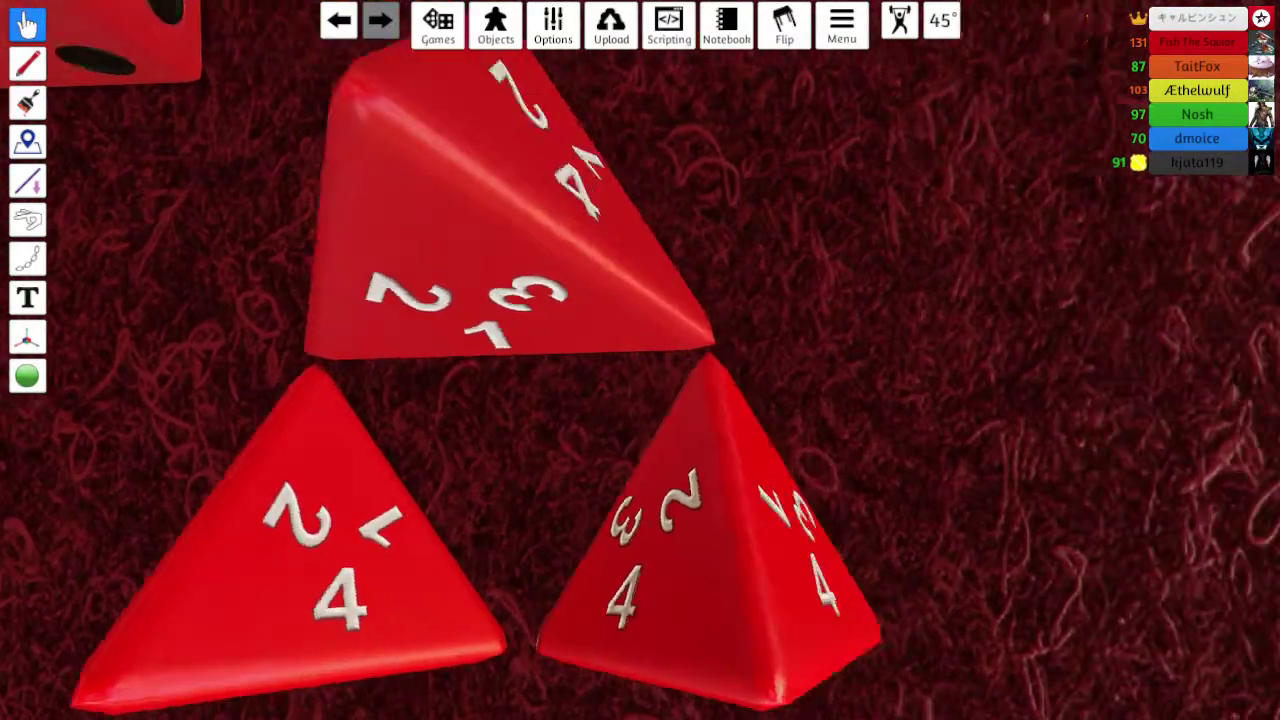
scroll(640, 360, "down", 3)
scroll(640, 360, "down", 3)
scroll(640, 360, "down", 3)
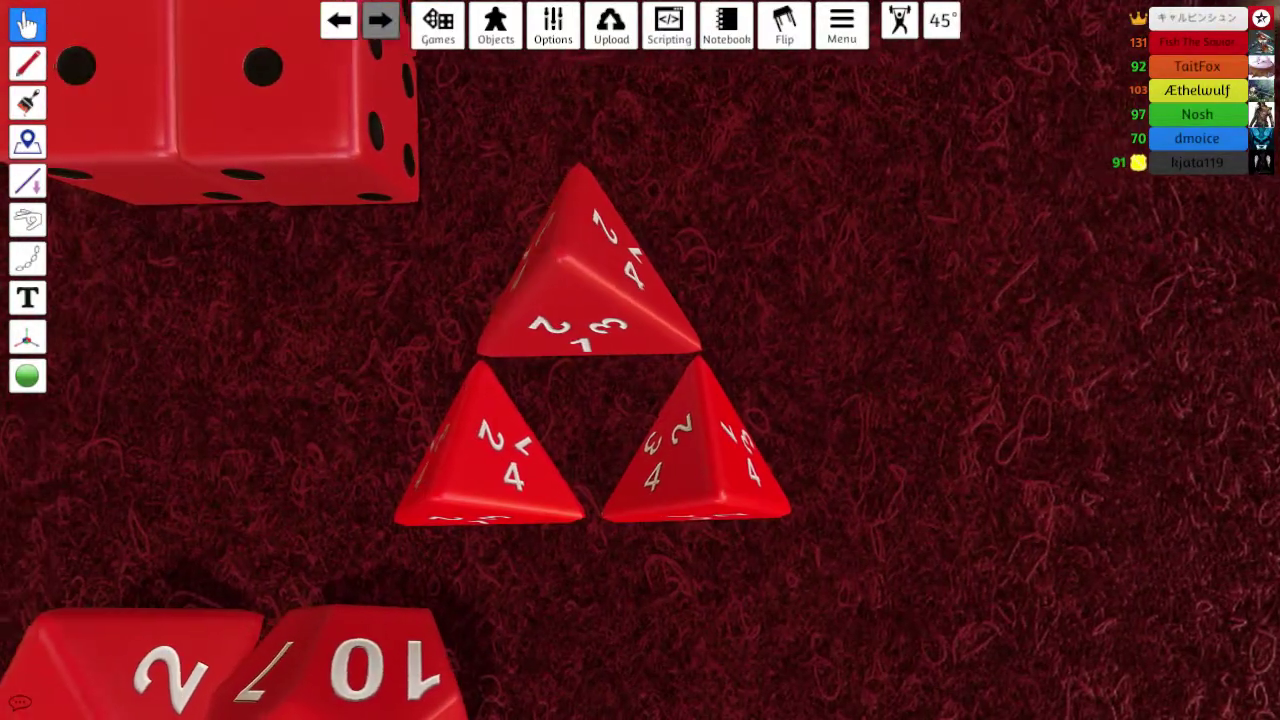
scroll(640, 360, "down", 3)
scroll(640, 360, "down", 5)
scroll(640, 360, "up", 2)
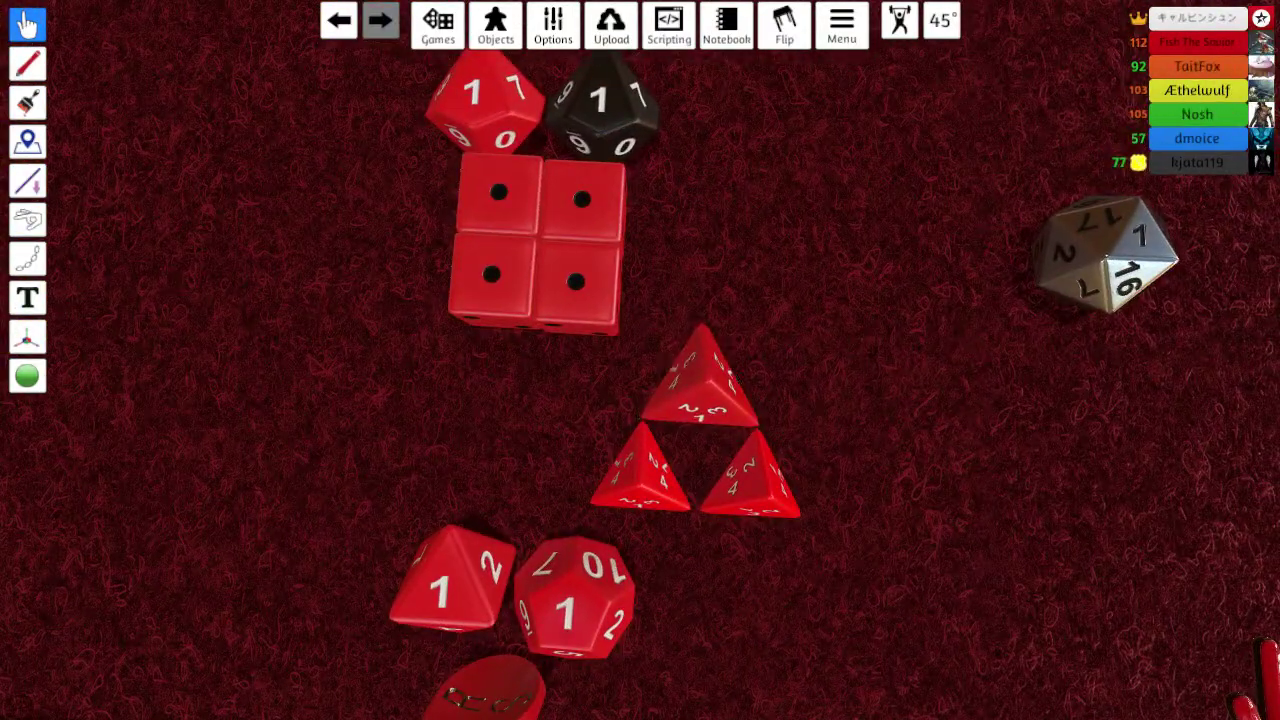
left_click_drag(590, 355, 820, 530)
left_click_drag(590, 355, 820, 530)
left_click_drag(716, 358, 540, 430)
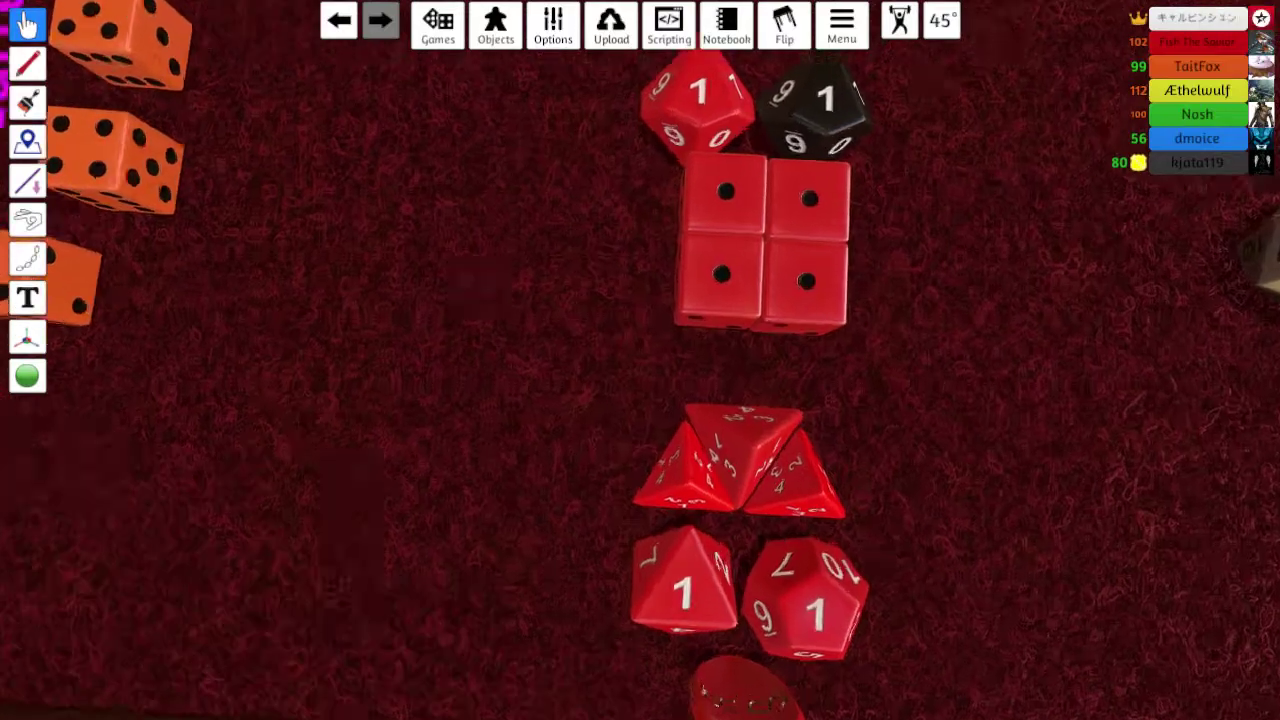
scroll(640, 400, "up", 5)
scroll(640, 460, "up", 3)
scroll(640, 400, "down", 8)
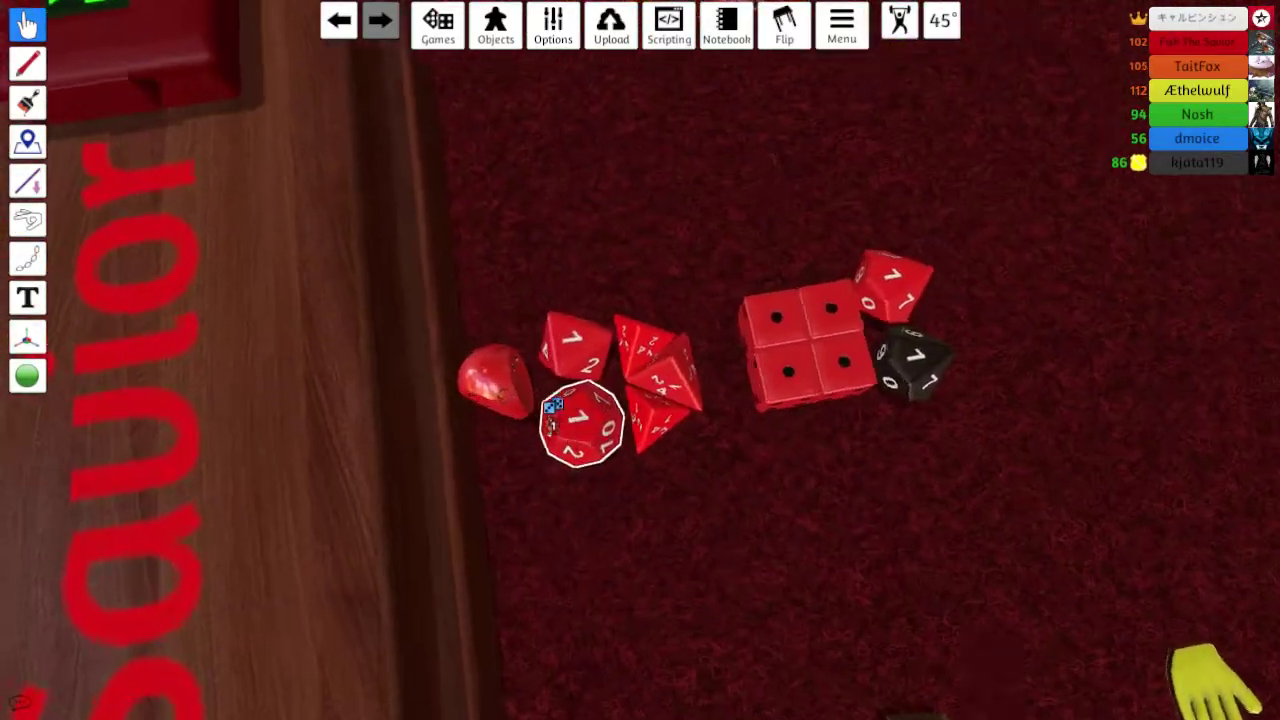
scroll(640, 400, "up", 6)
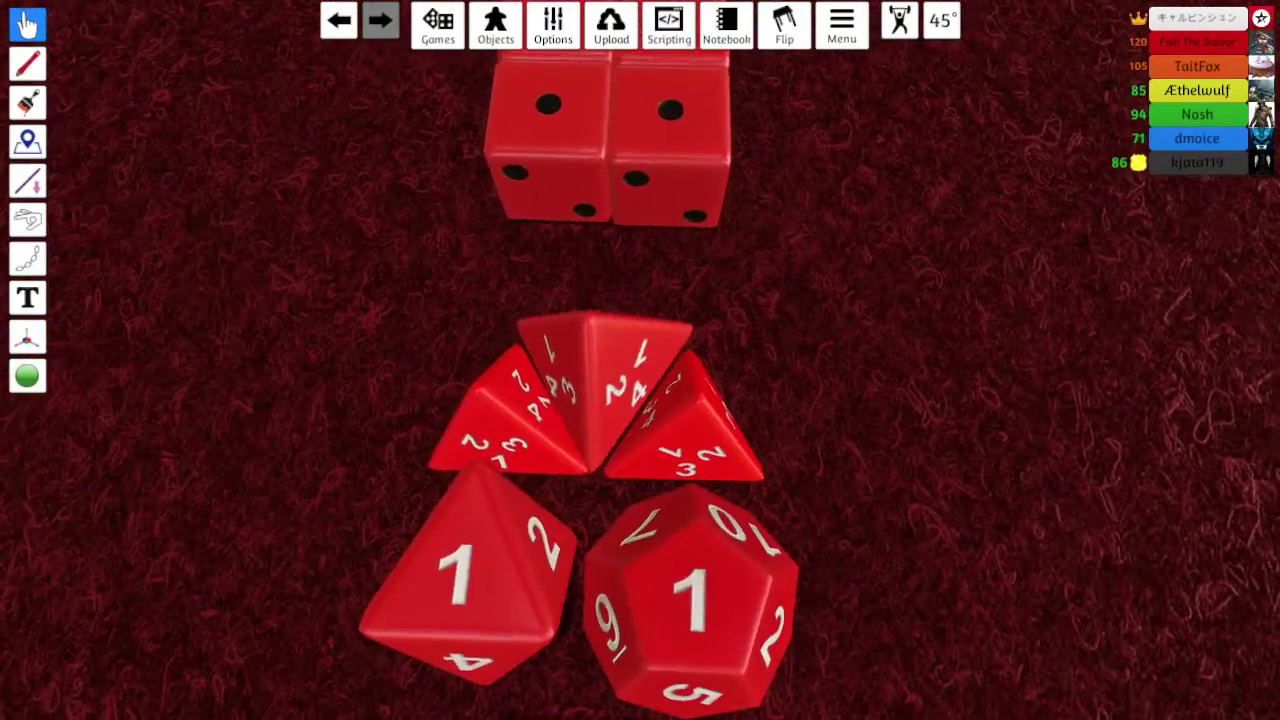
scroll(640, 400, "up", 5)
scroll(640, 400, "down", 6)
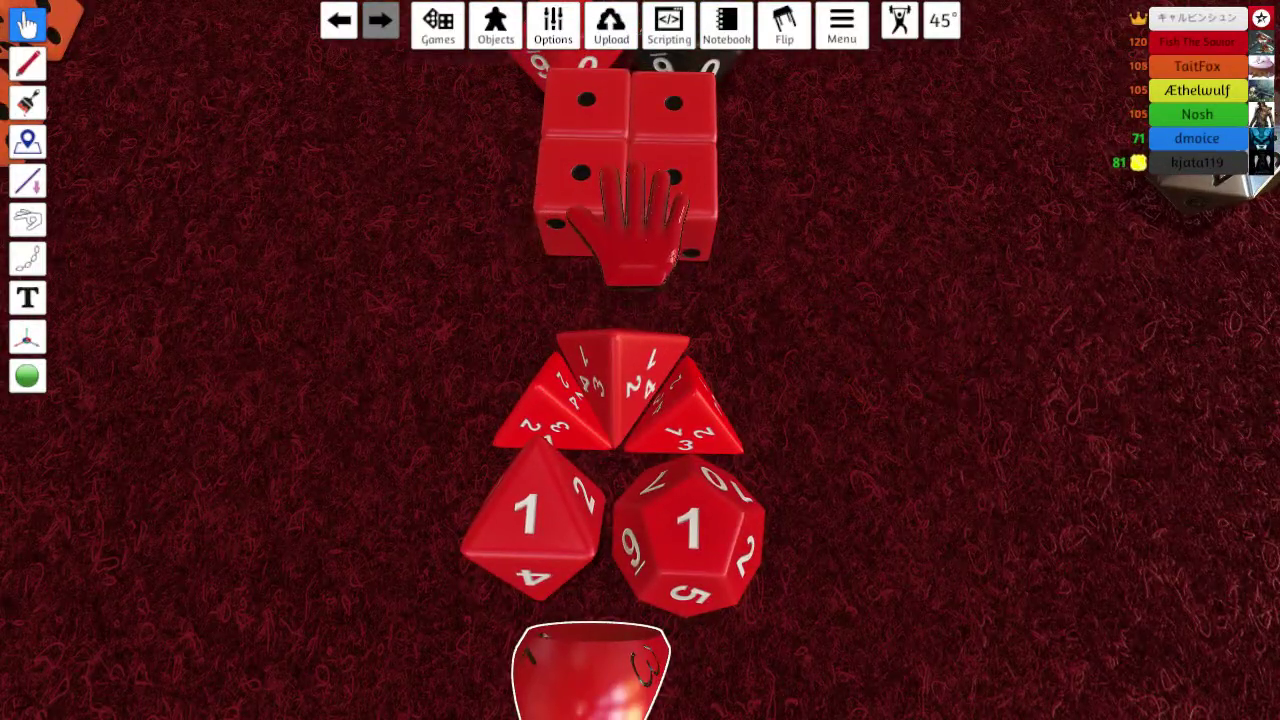
Step: Lift the d6 block, view the dice from a low angle, then return top-down
left_click_drag(630, 220, 615, 320)
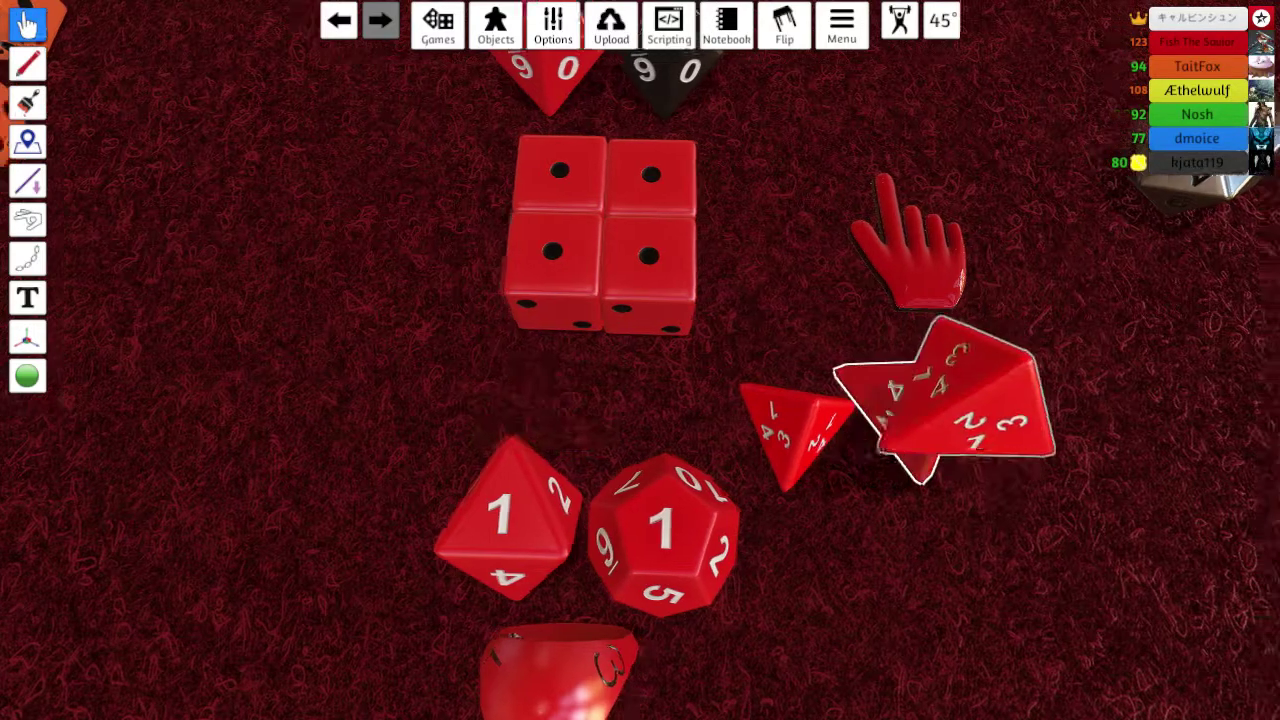
scroll(672, 478, "up", 5)
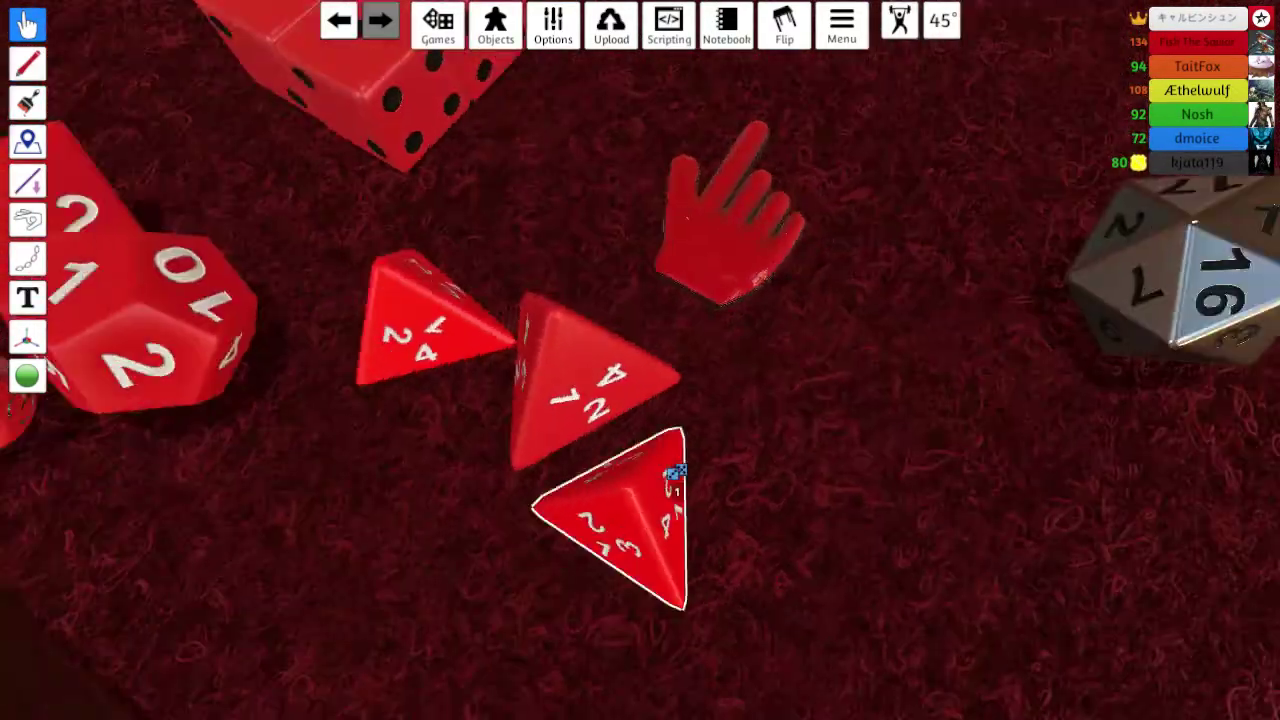
right_click(672, 478)
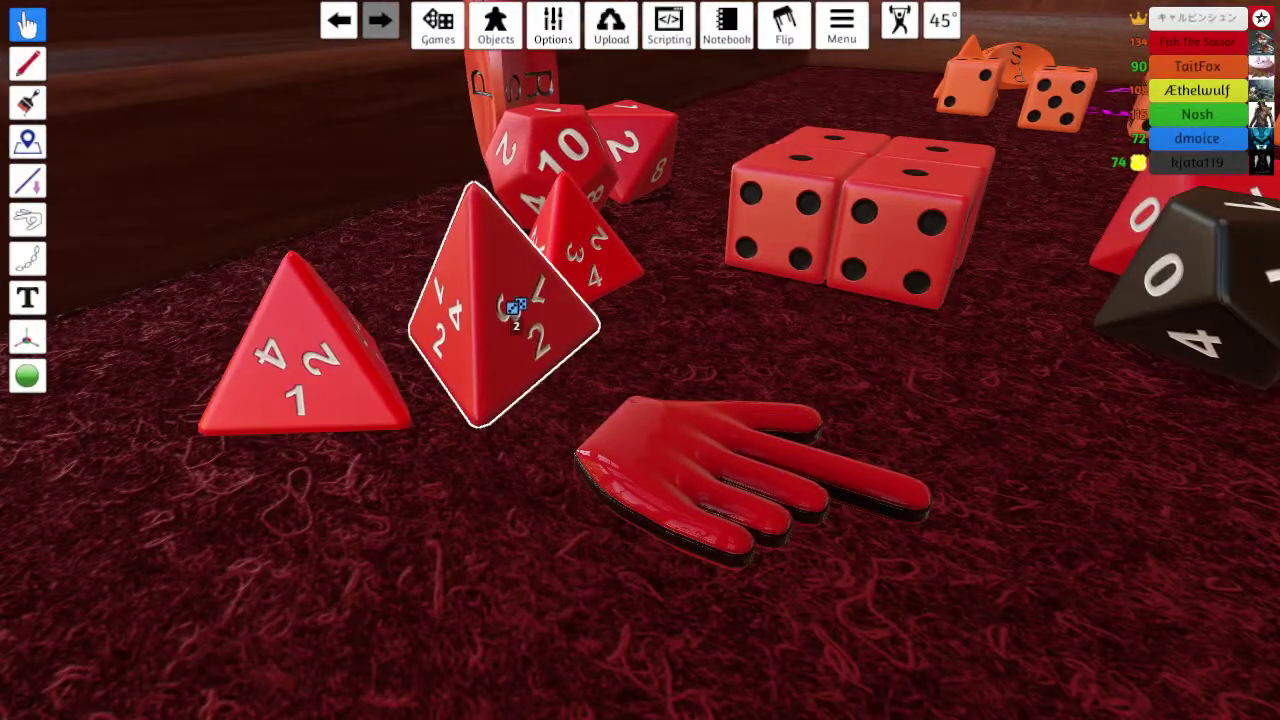
key("minus")
key("minus")
key("minus")
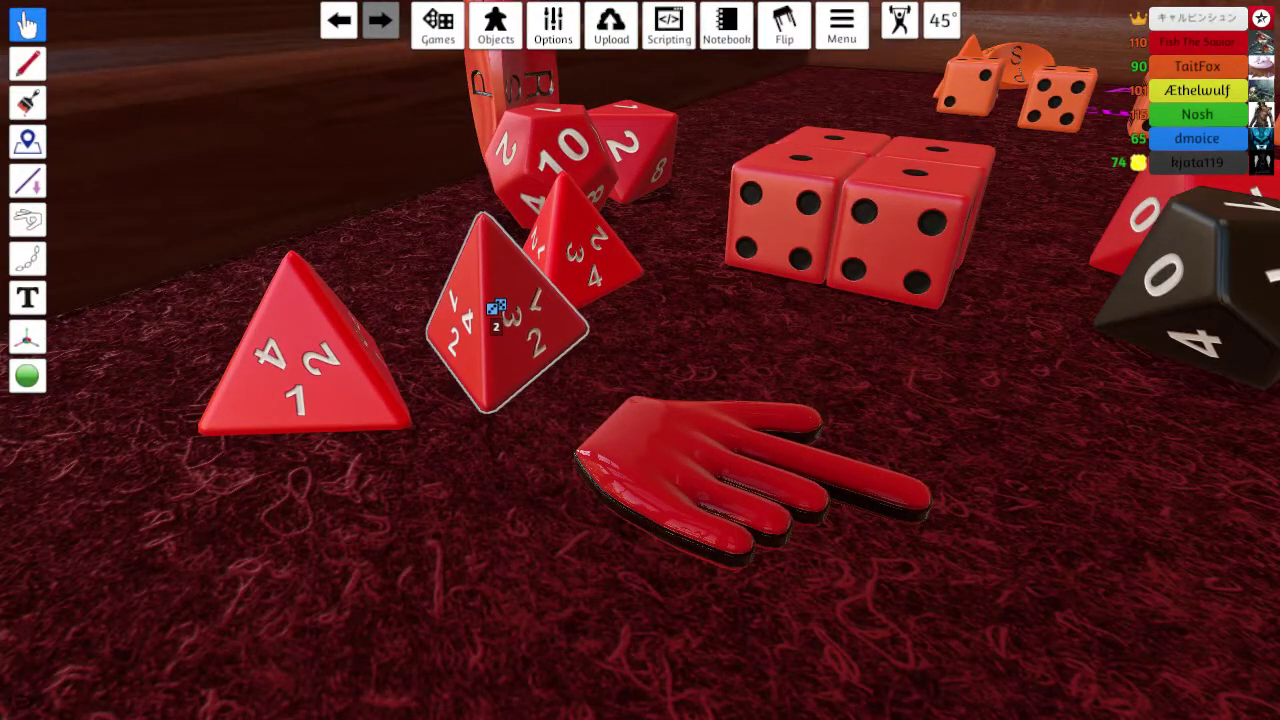
key("minus")
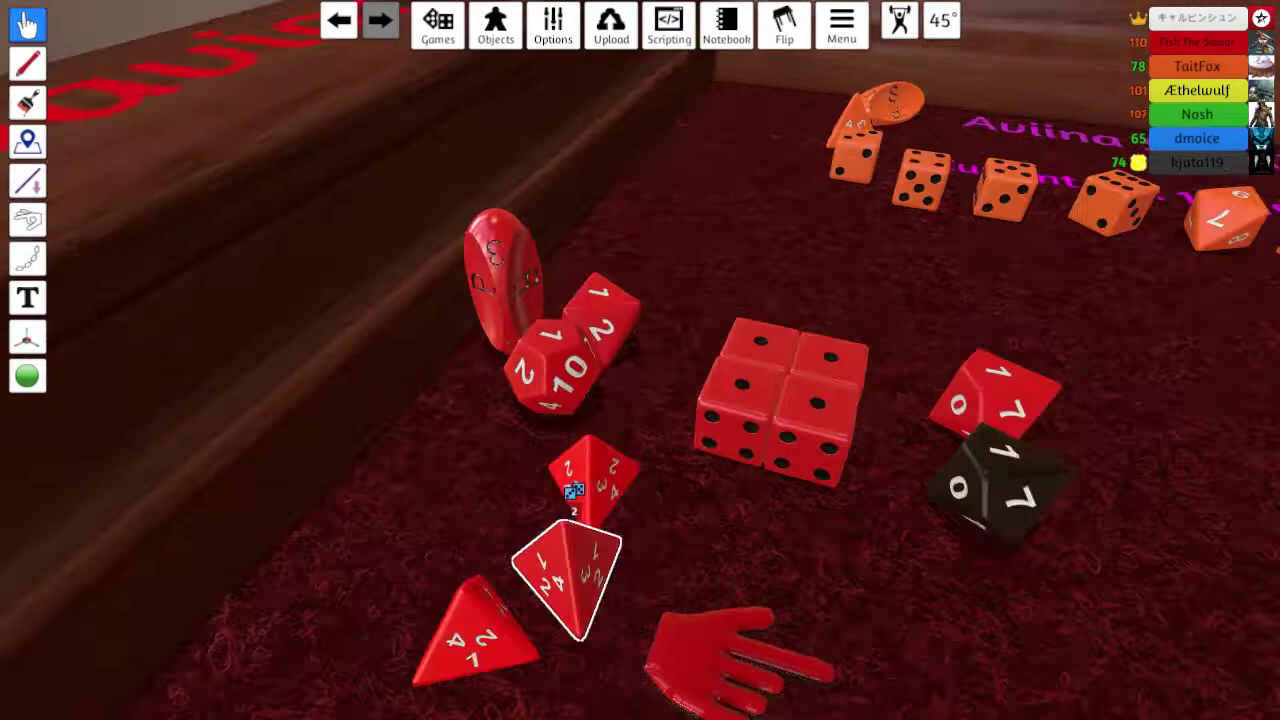
left_click_drag(730, 470, 725, 310)
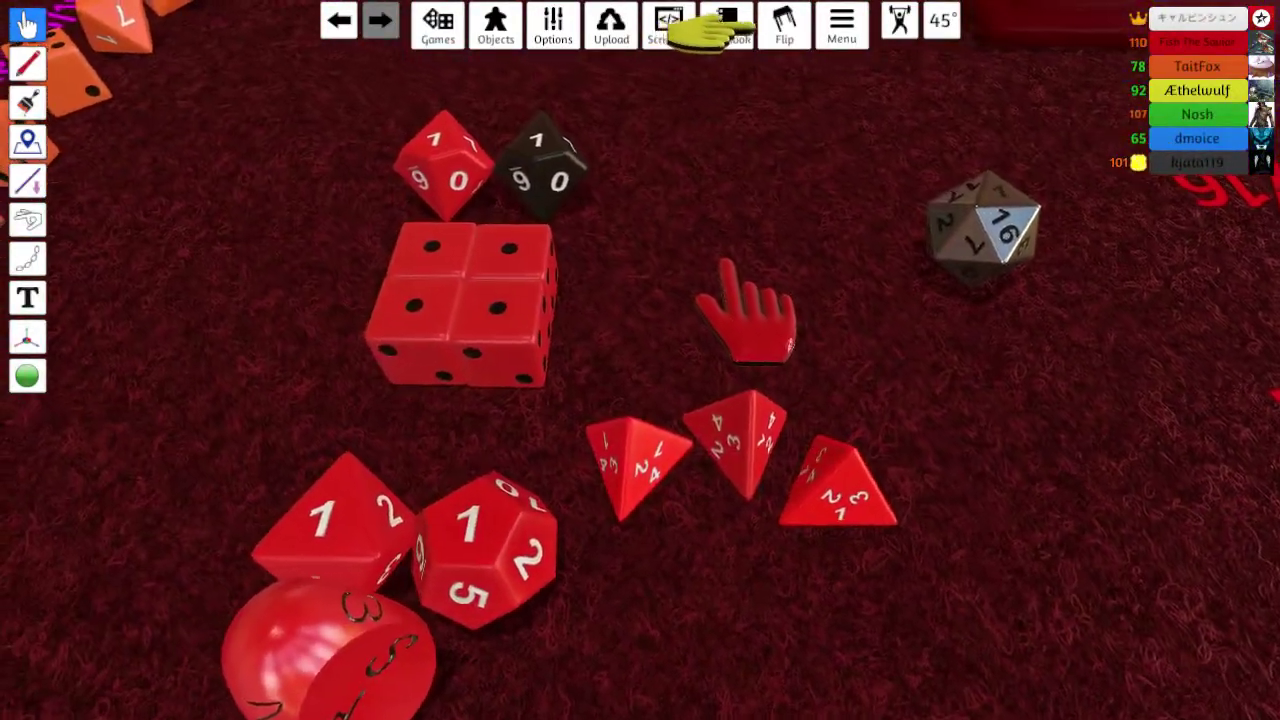
scroll(725, 310, "down", 3)
scroll(660, 310, "up", 3)
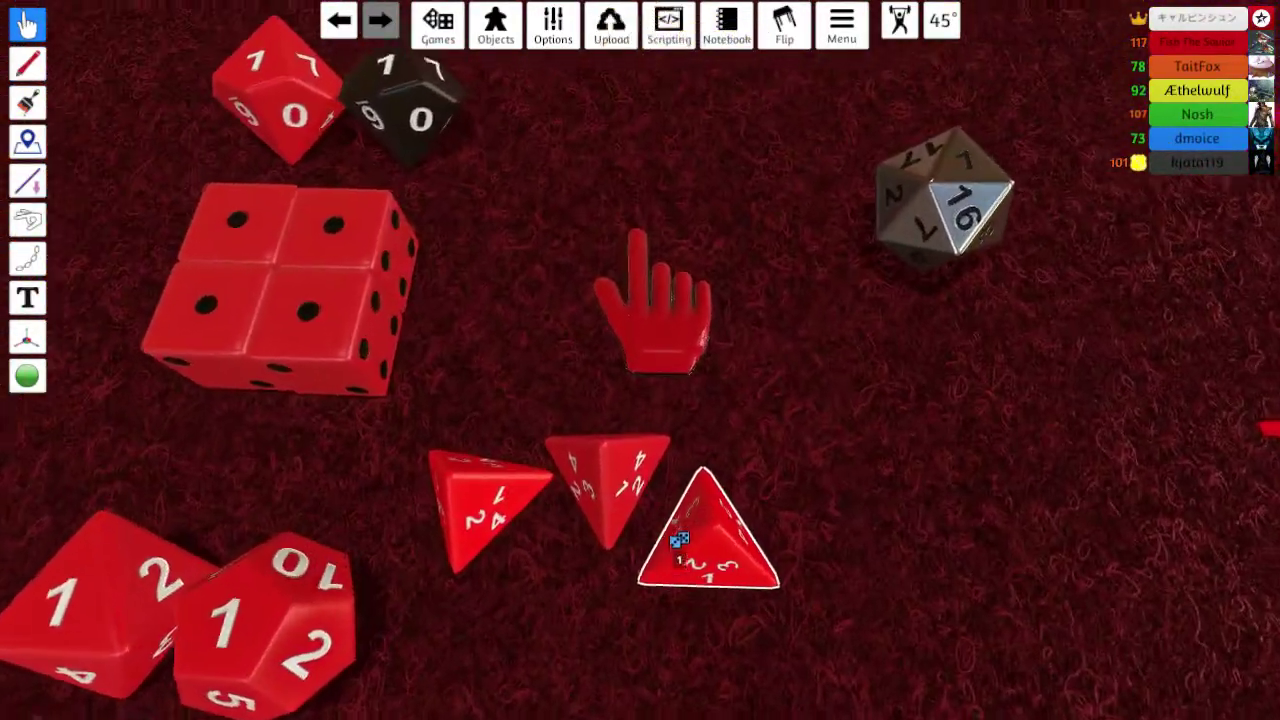
Step: Drag the three red d4s together, roll one, and box-select all three
left_click_drag(610, 470, 700, 260)
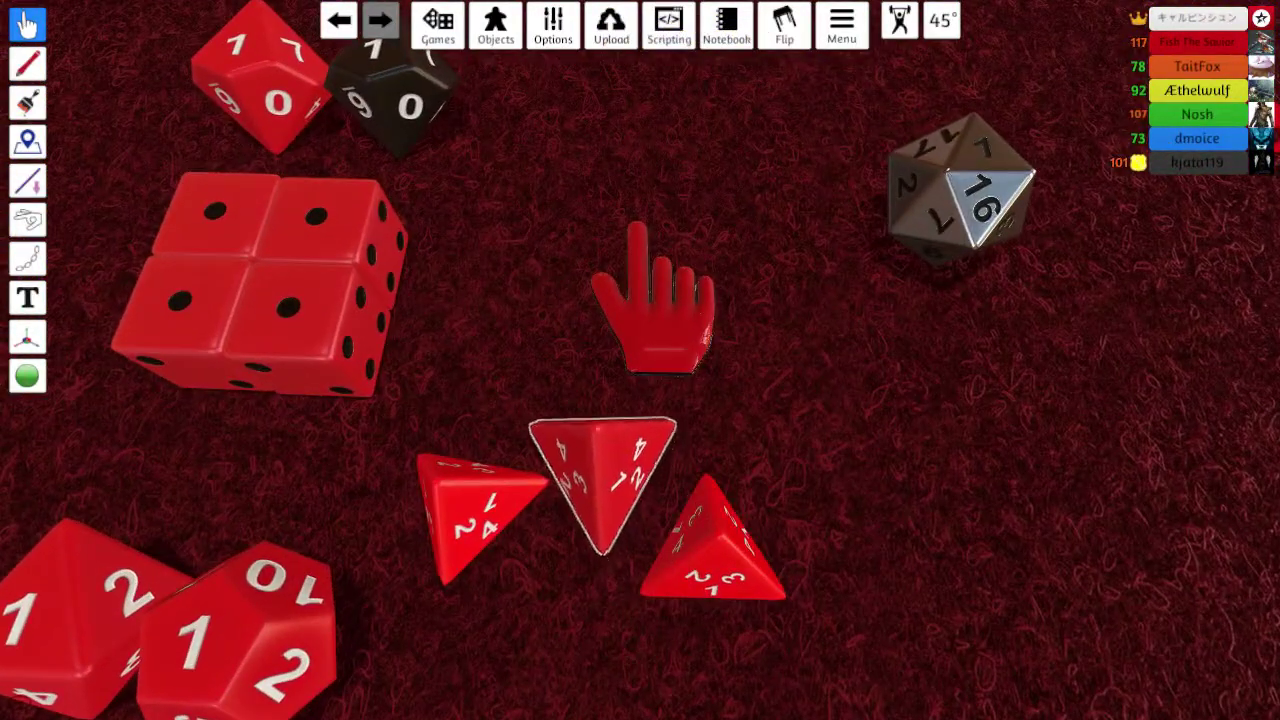
left_click_drag(730, 500, 718, 468)
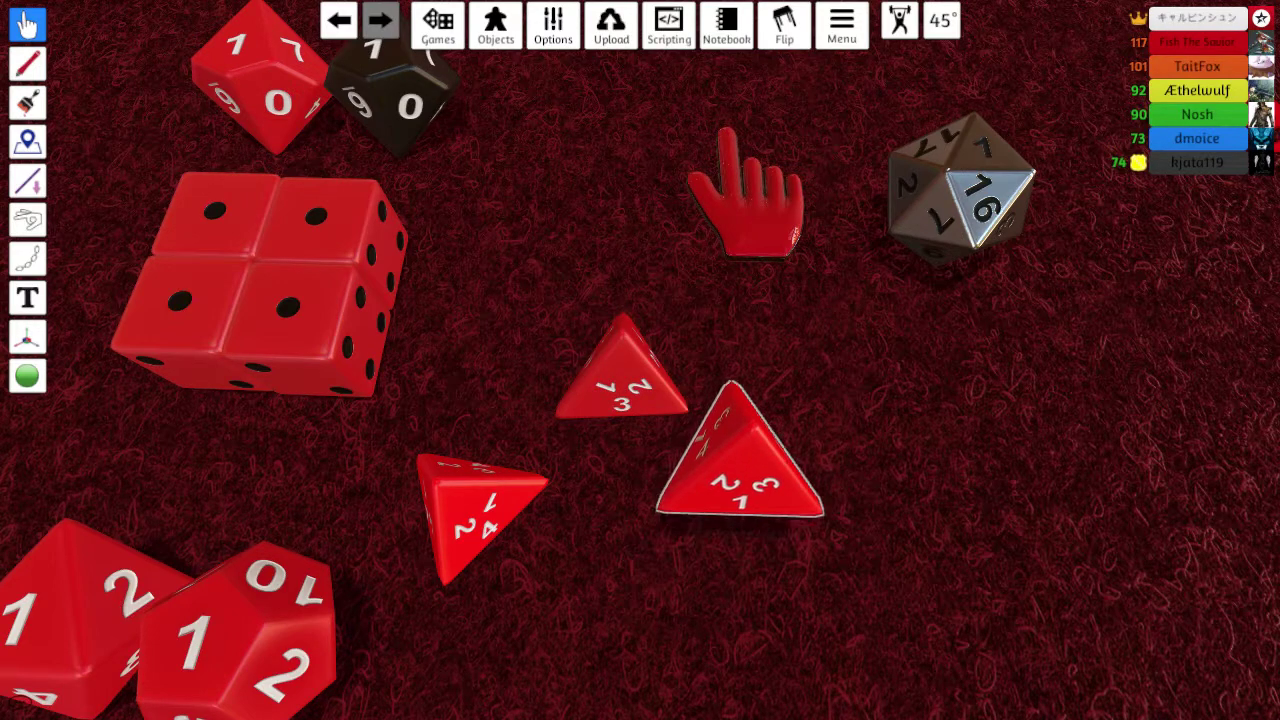
left_click(718, 468)
left_click(460, 490)
mouse_move(460, 490)
left_mouse_down()
mouse_move(560, 410)
mouse_move(515, 525)
mouse_move(545, 495)
left_mouse_up()
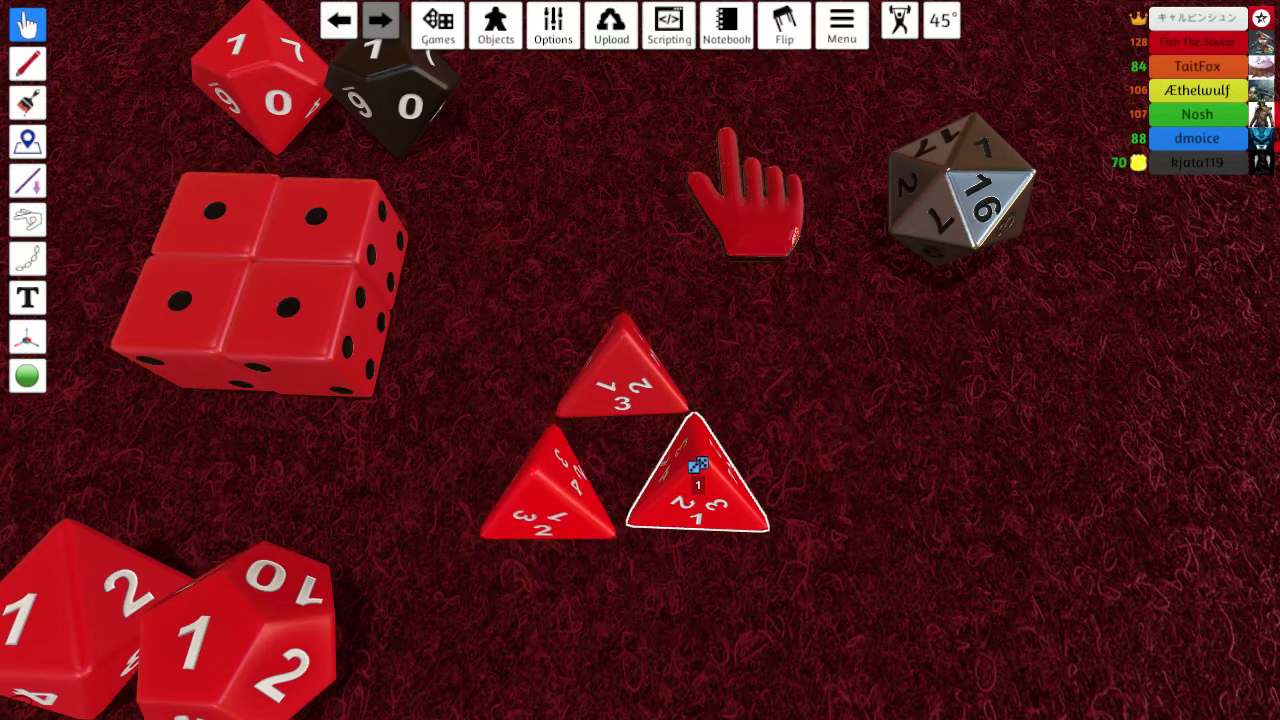
scroll(628, 488, "up", 6)
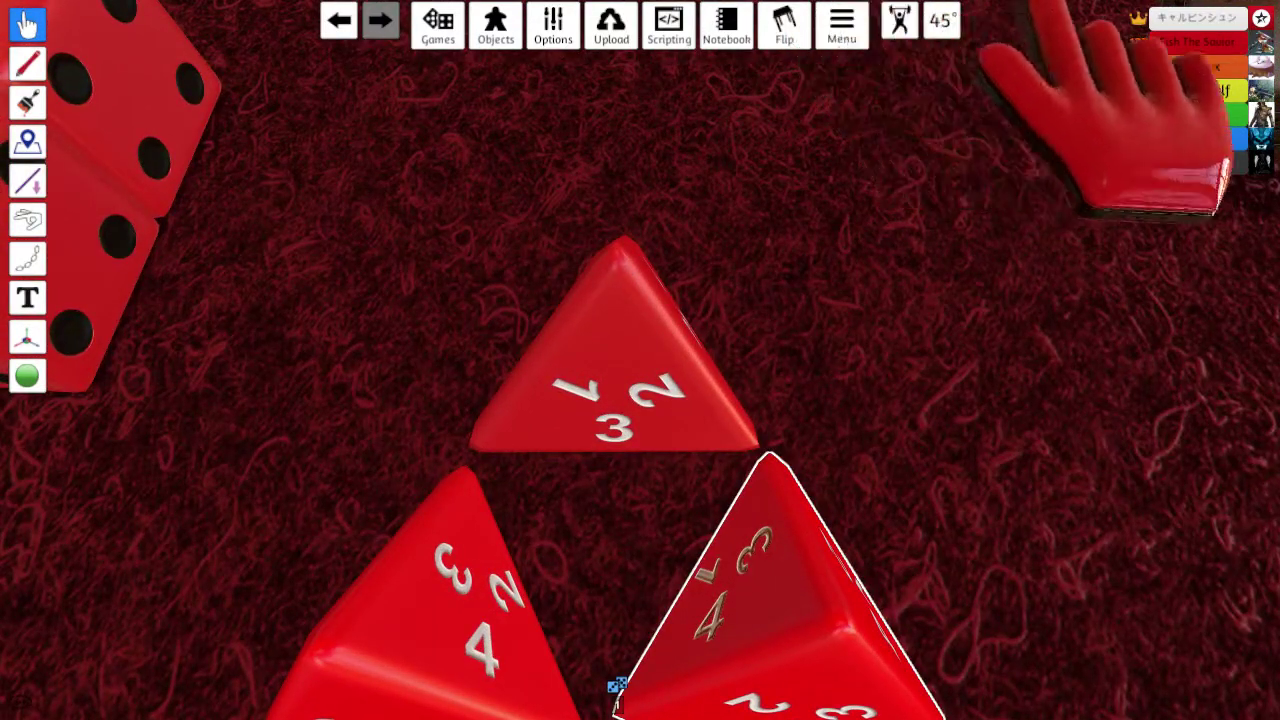
scroll(617, 688, "down", 5)
scroll(740, 400, "up", 4)
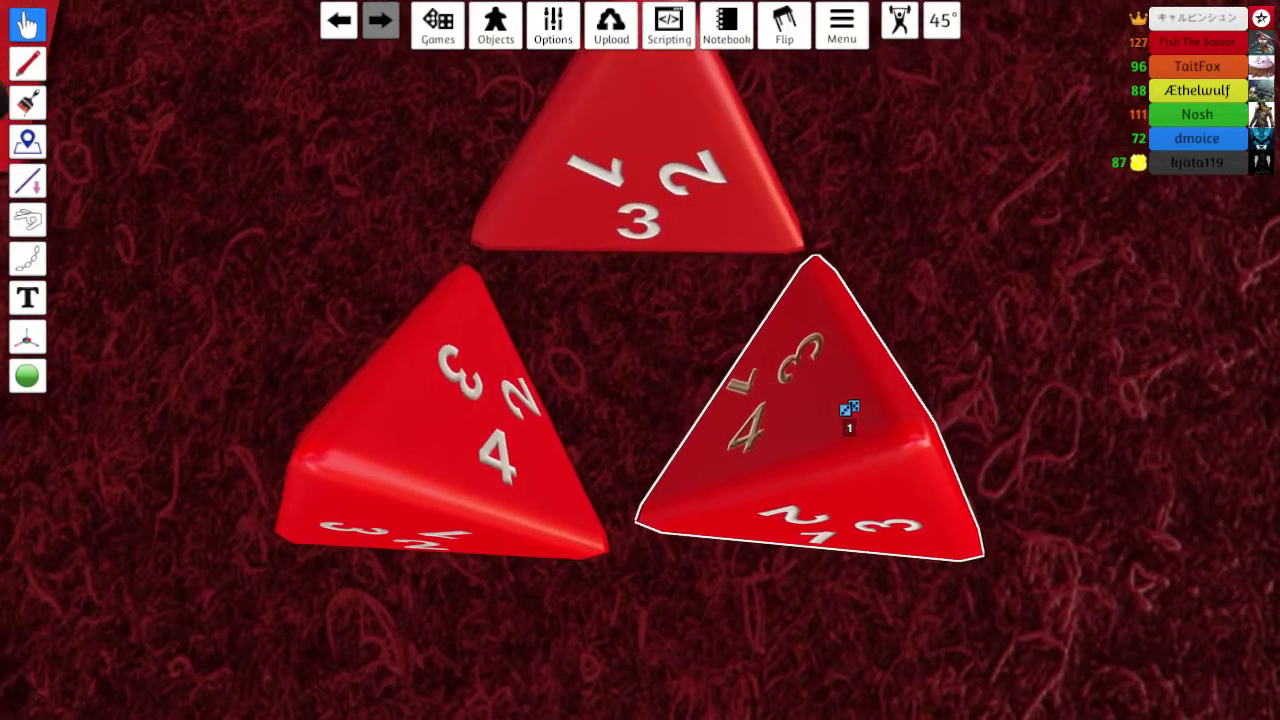
scroll(740, 400, "up", 4)
key("r")
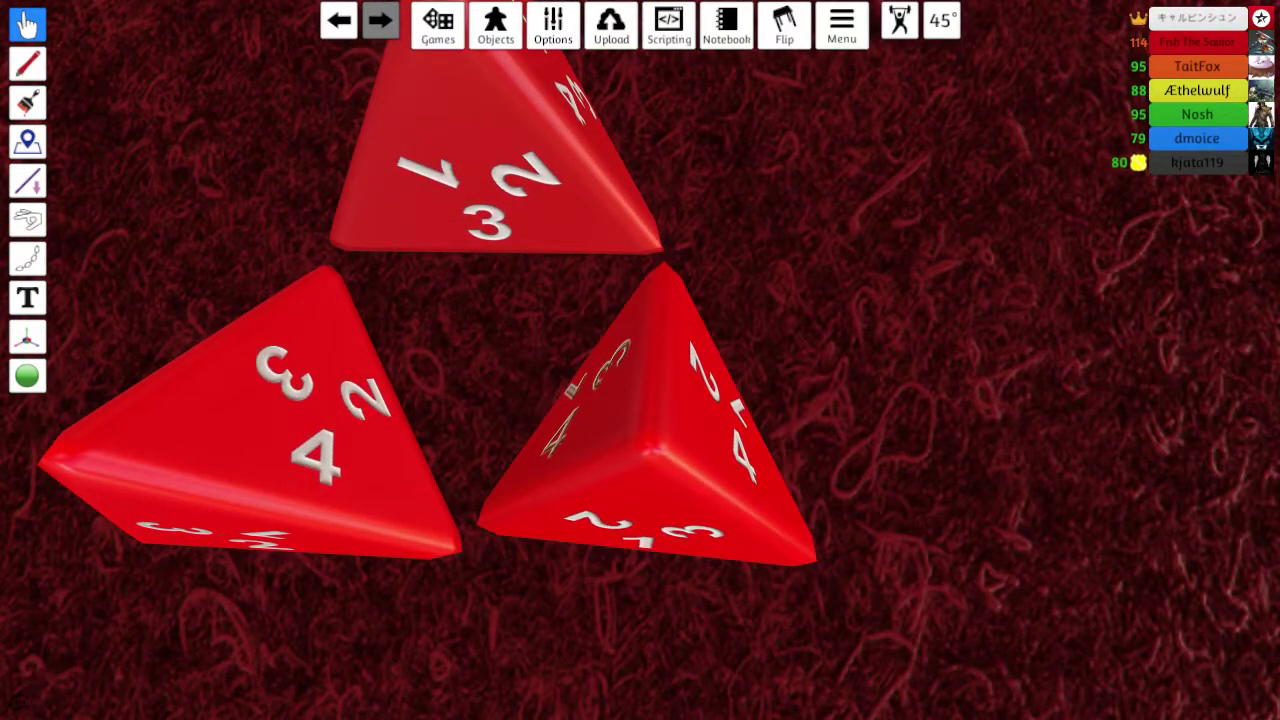
scroll(640, 400, "down", 8)
left_click_drag(530, 285, 690, 430)
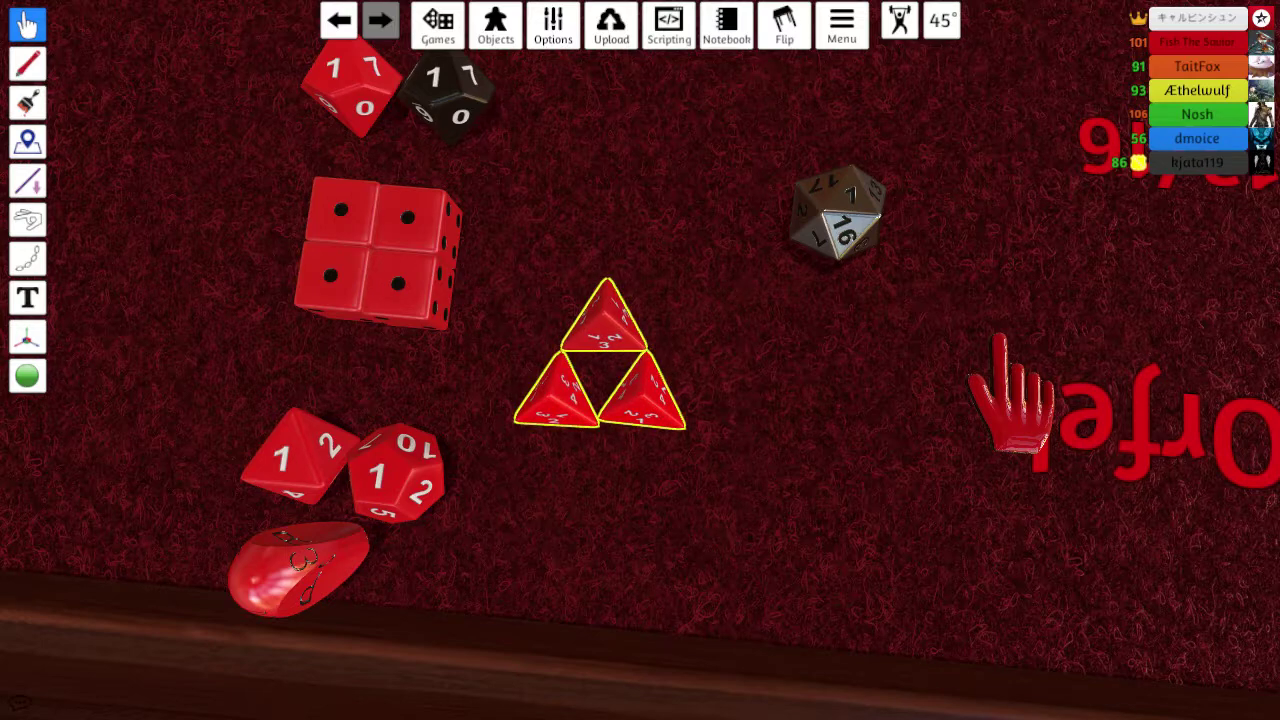
scroll(600, 360, "up", 3)
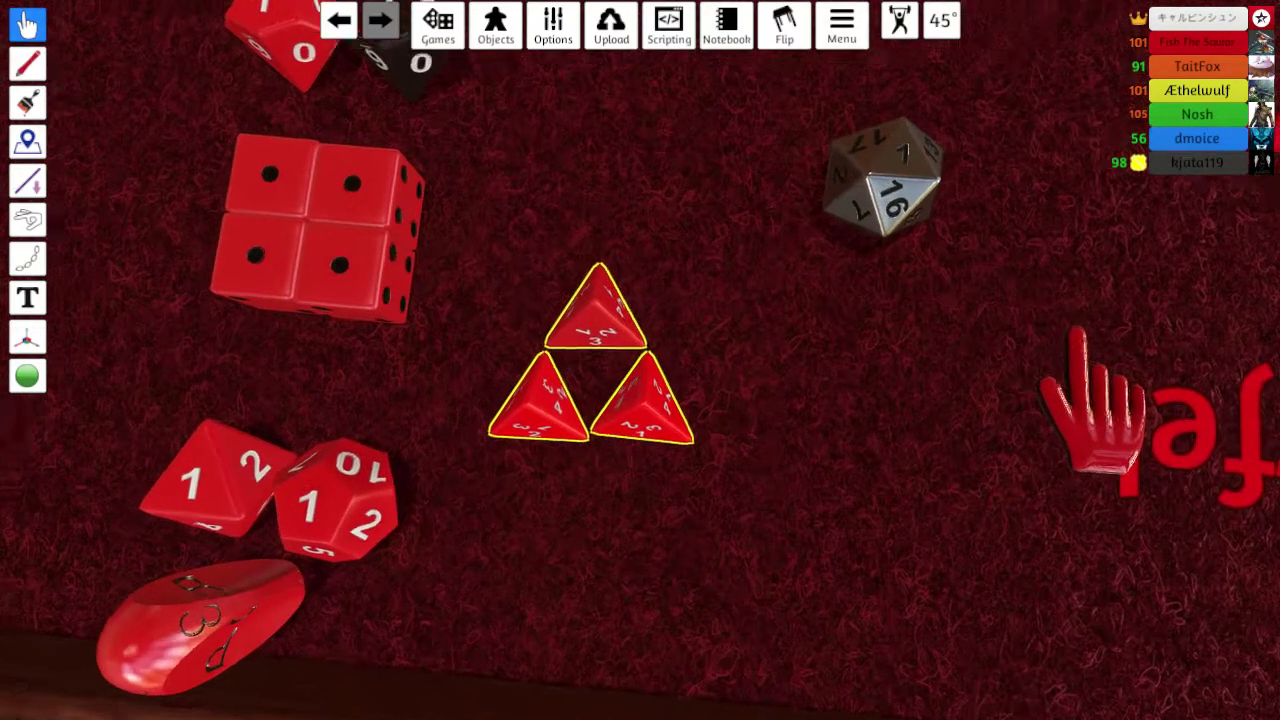
scroll(600, 360, "up", 3)
scroll(600, 360, "up", 3)
scroll(600, 360, "up", 3)
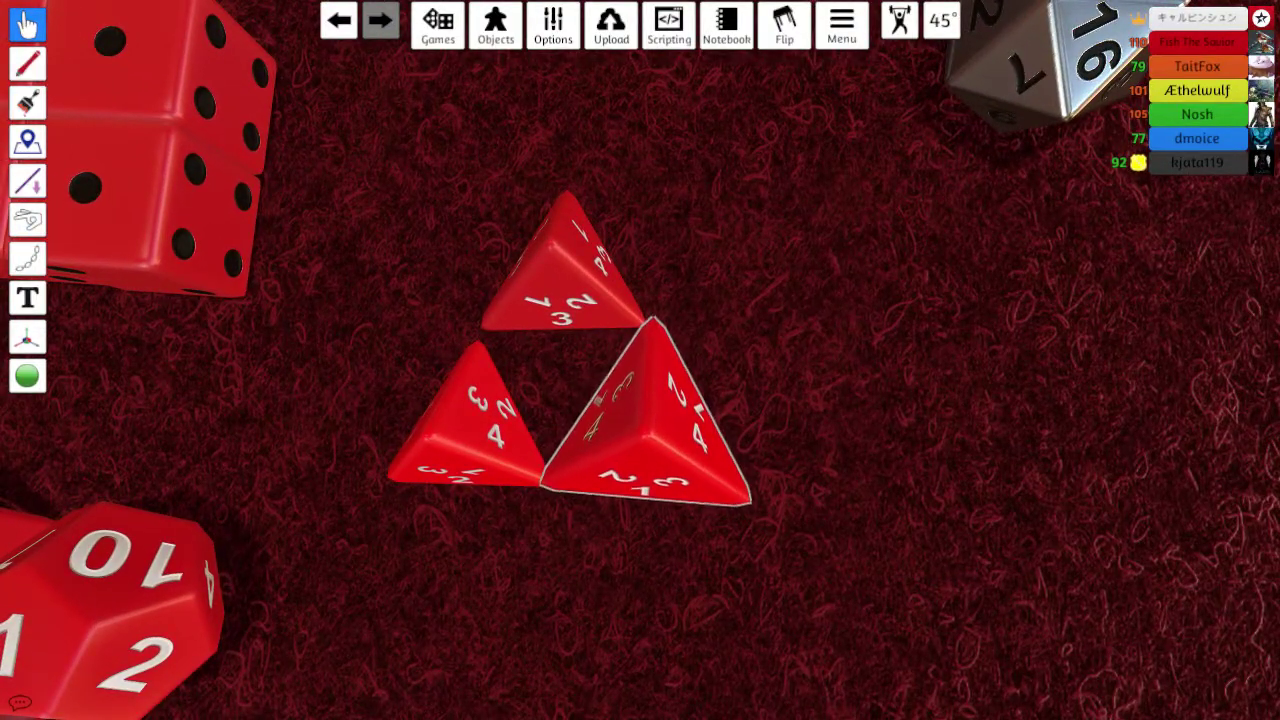
scroll(665, 408, "down", 5)
Step: Orbit around the dice and shift the three red d4s left into line
right_click(665, 408)
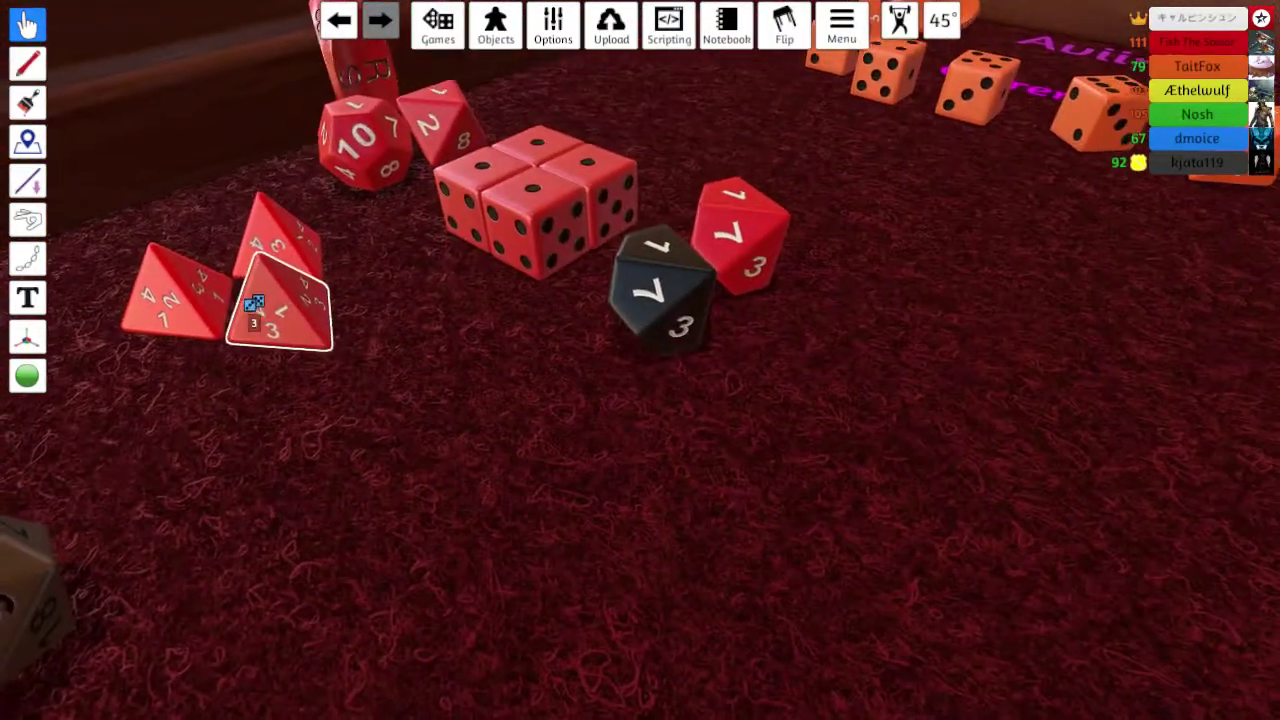
left_click_drag(254, 303, 640, 400)
scroll(626, 328, "up", 4)
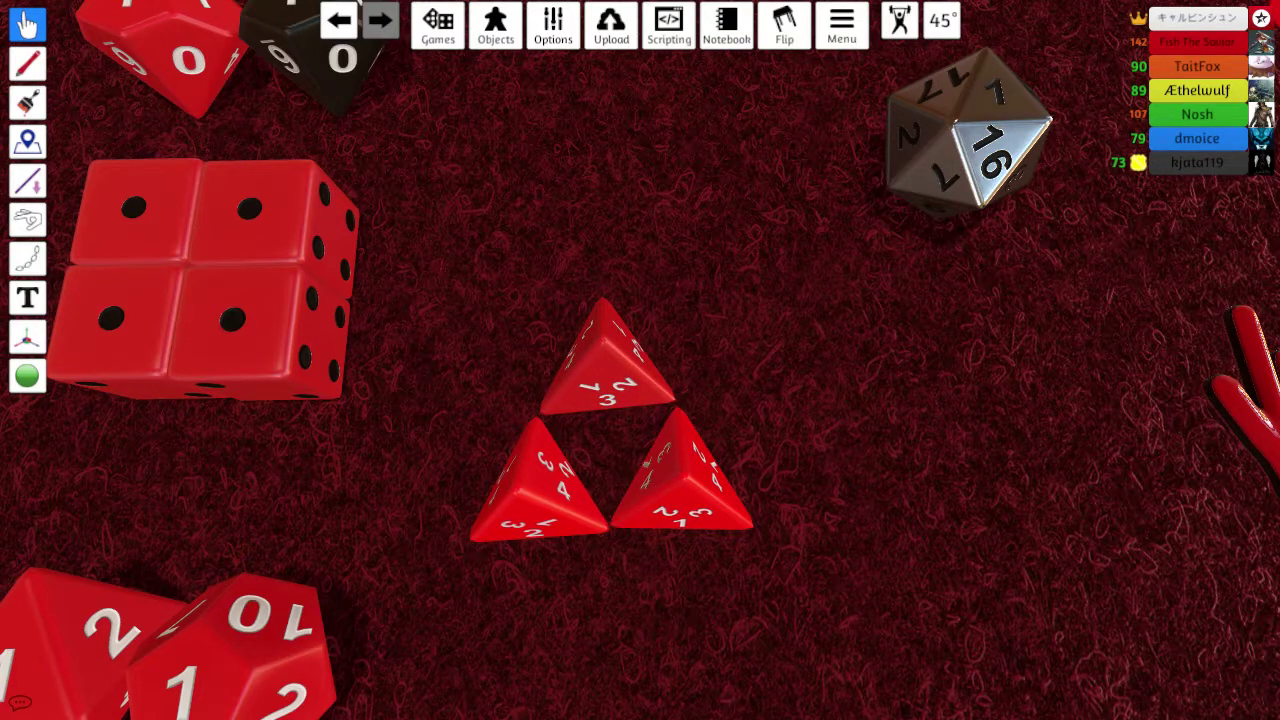
scroll(620, 440, "up", 3)
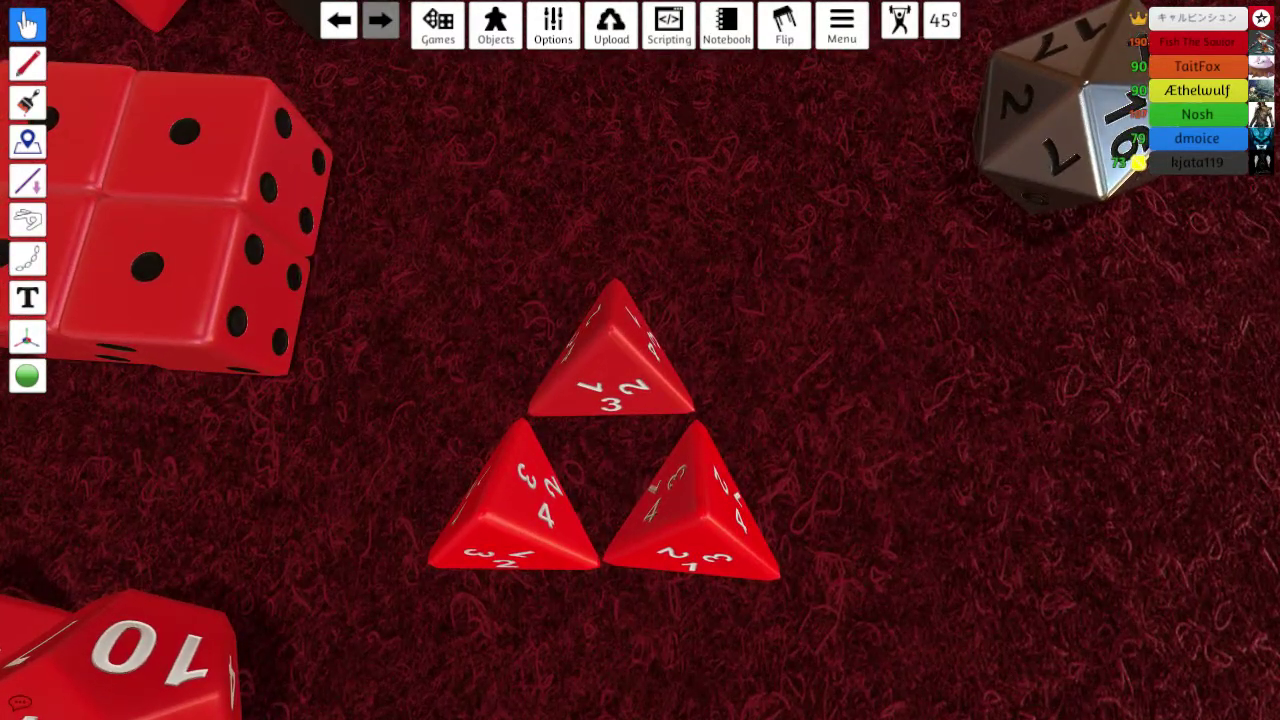
scroll(620, 440, "down", 4)
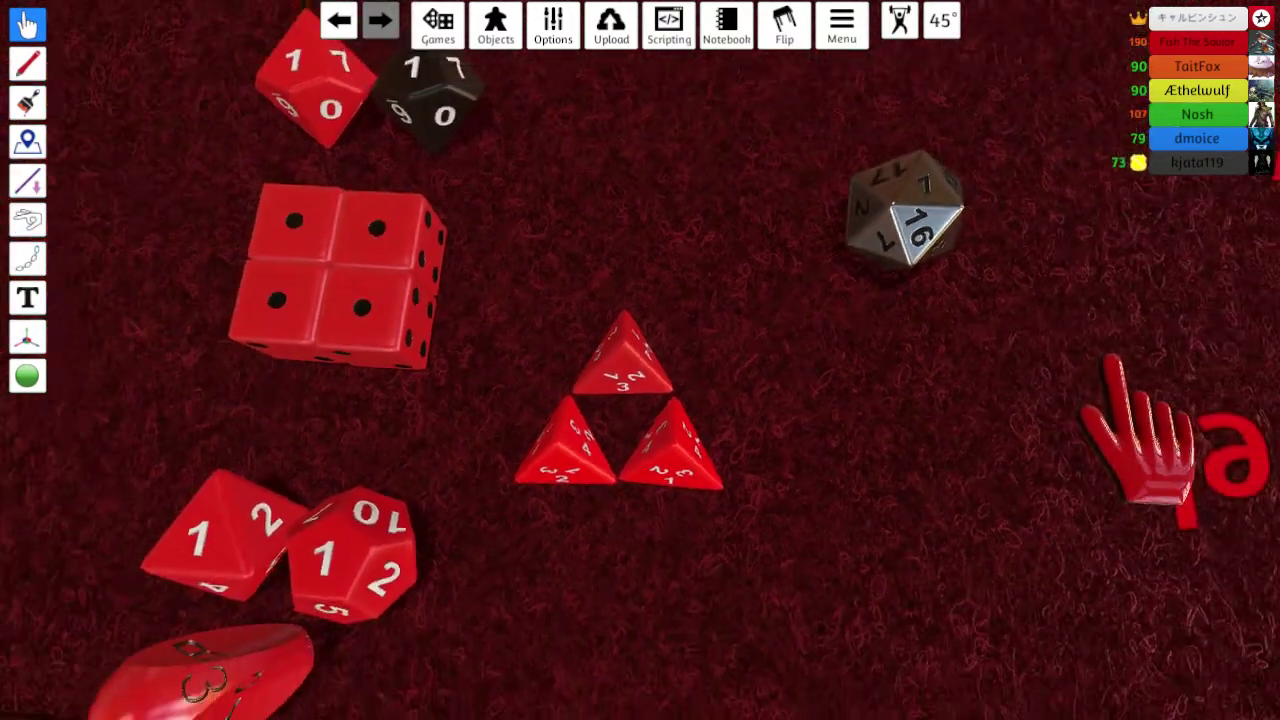
scroll(710, 434, "up", 2)
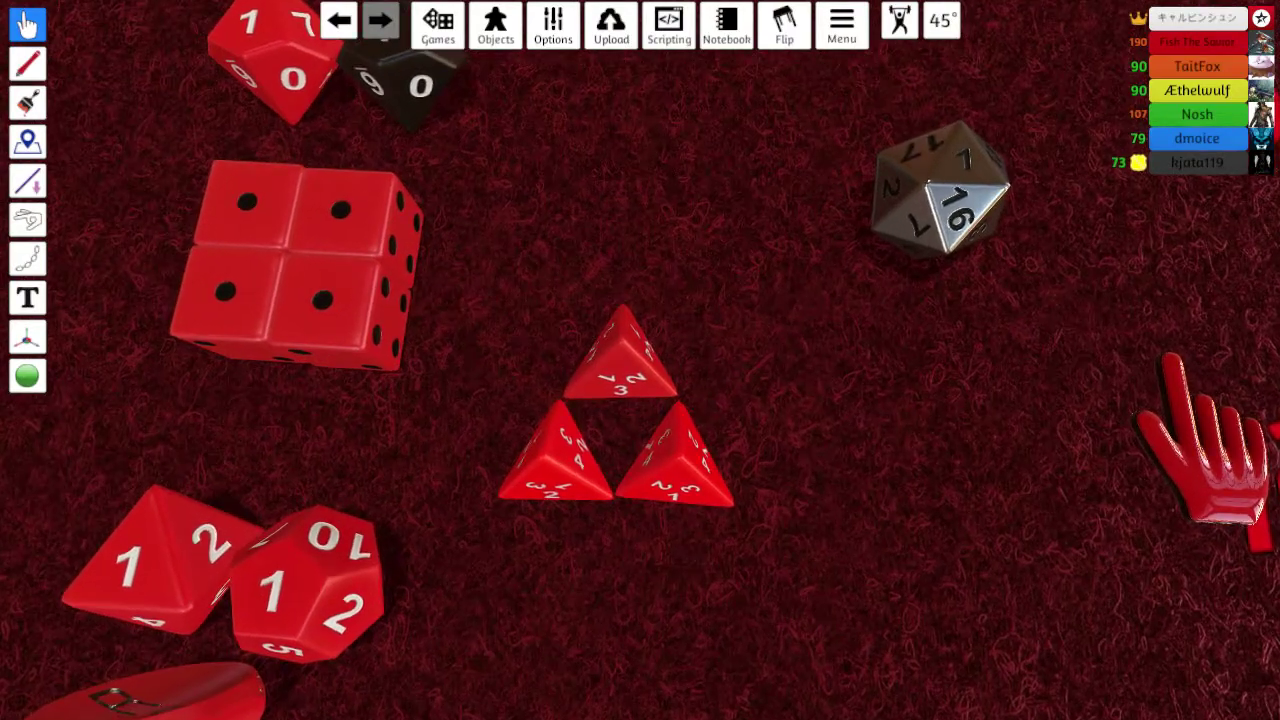
scroll(710, 434, "up", 2)
left_click_drag(697, 432, 705, 420)
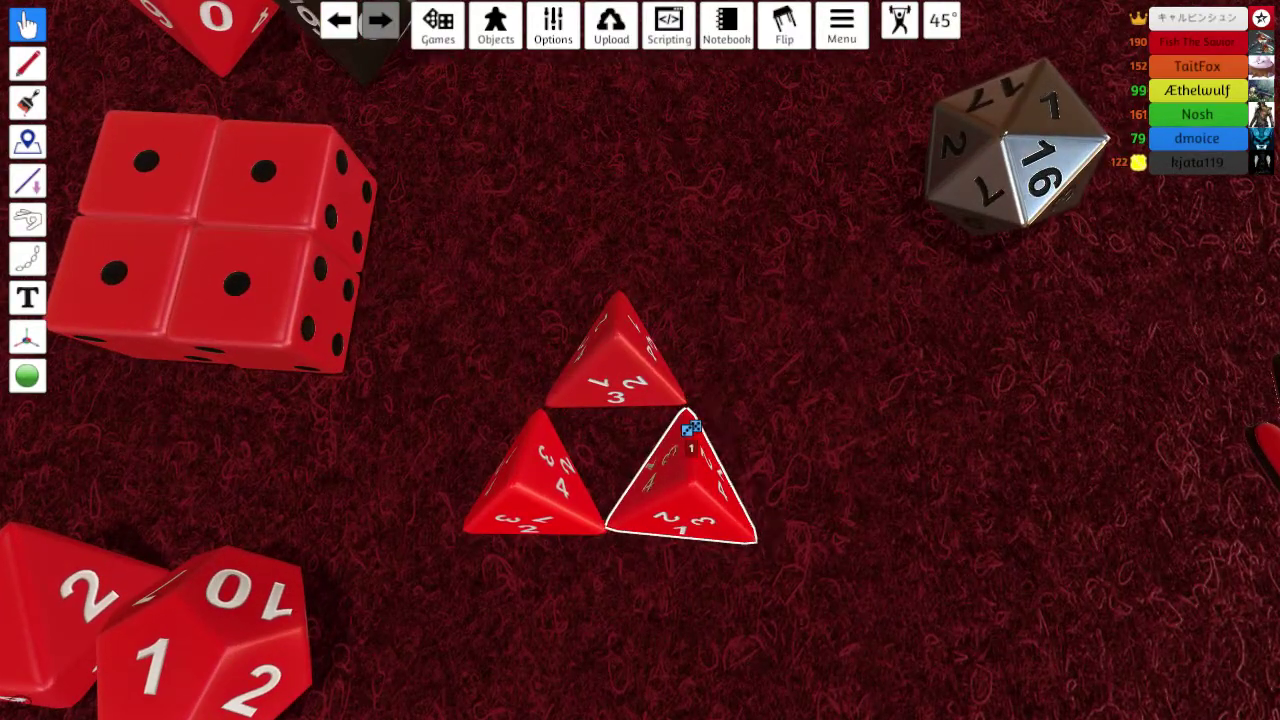
scroll(640, 420, "down", 3)
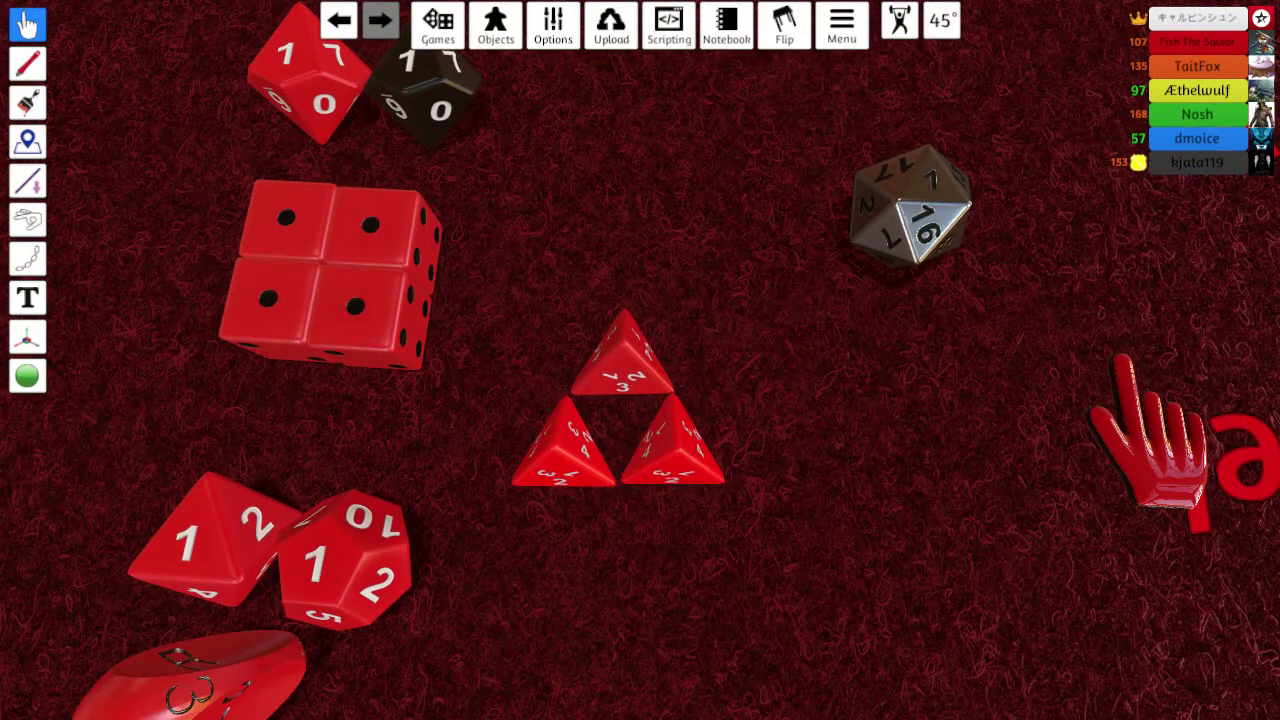
scroll(620, 420, "up", 1)
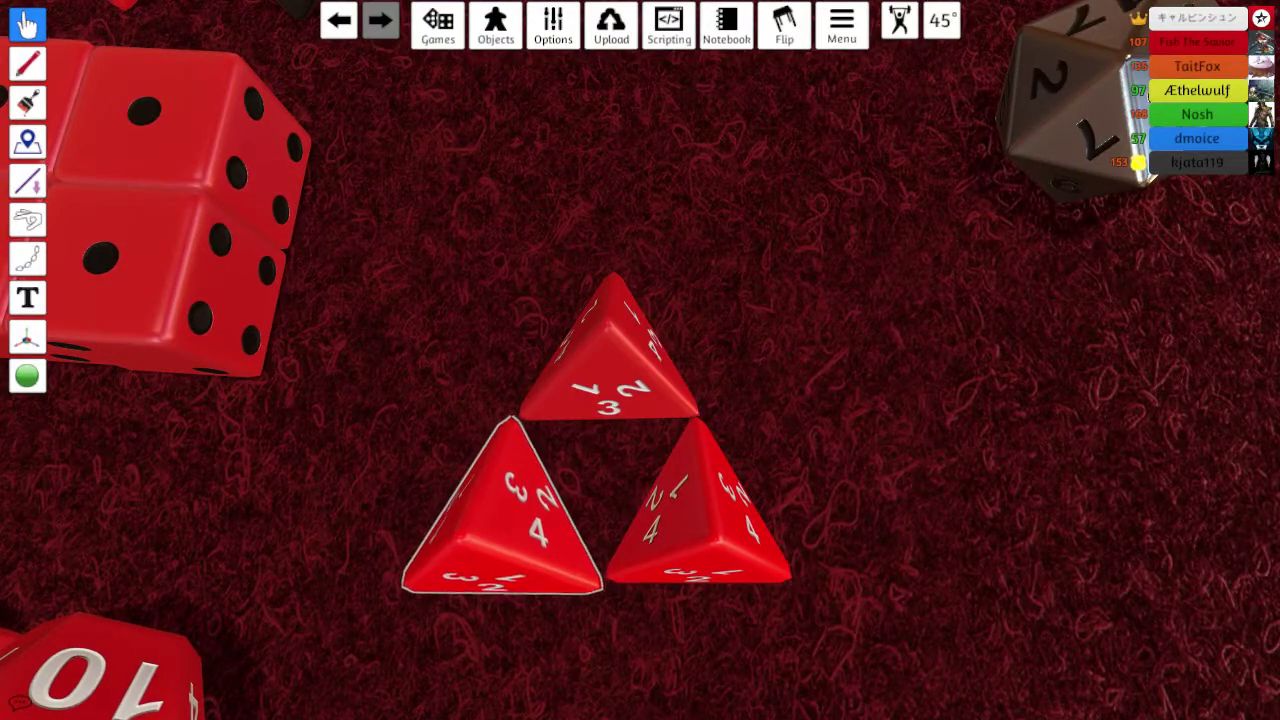
scroll(640, 400, "down", 10)
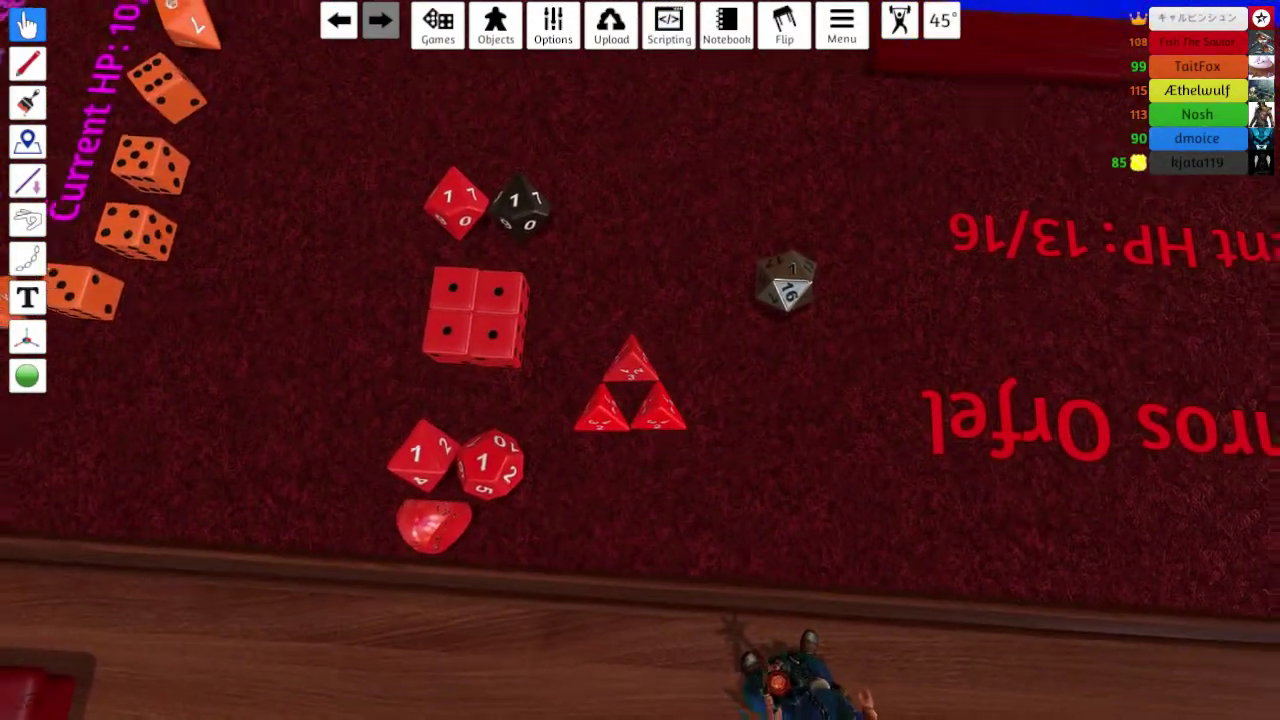
scroll(640, 360, "down", 3)
mouse_move(441, 316)
left_mouse_down()
mouse_move(545, 365)
mouse_move(651, 265)
mouse_move(680, 310)
left_mouse_up()
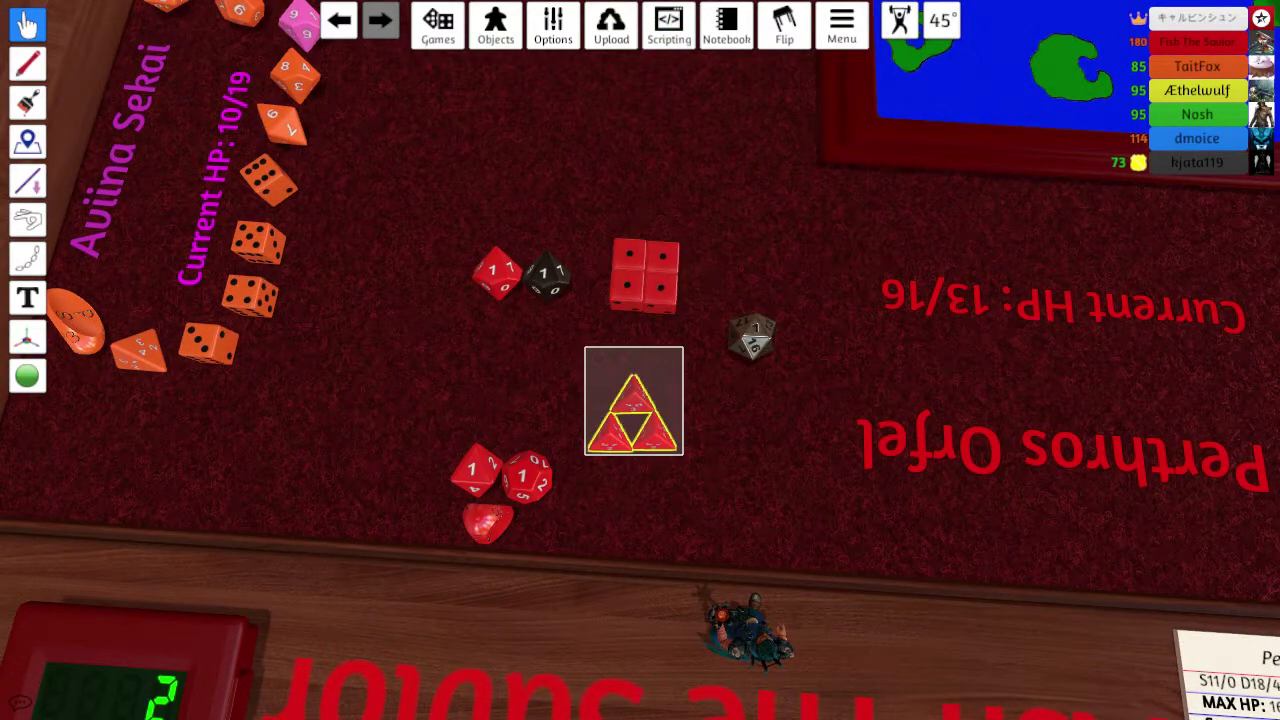
left_click_drag(590, 350, 690, 455)
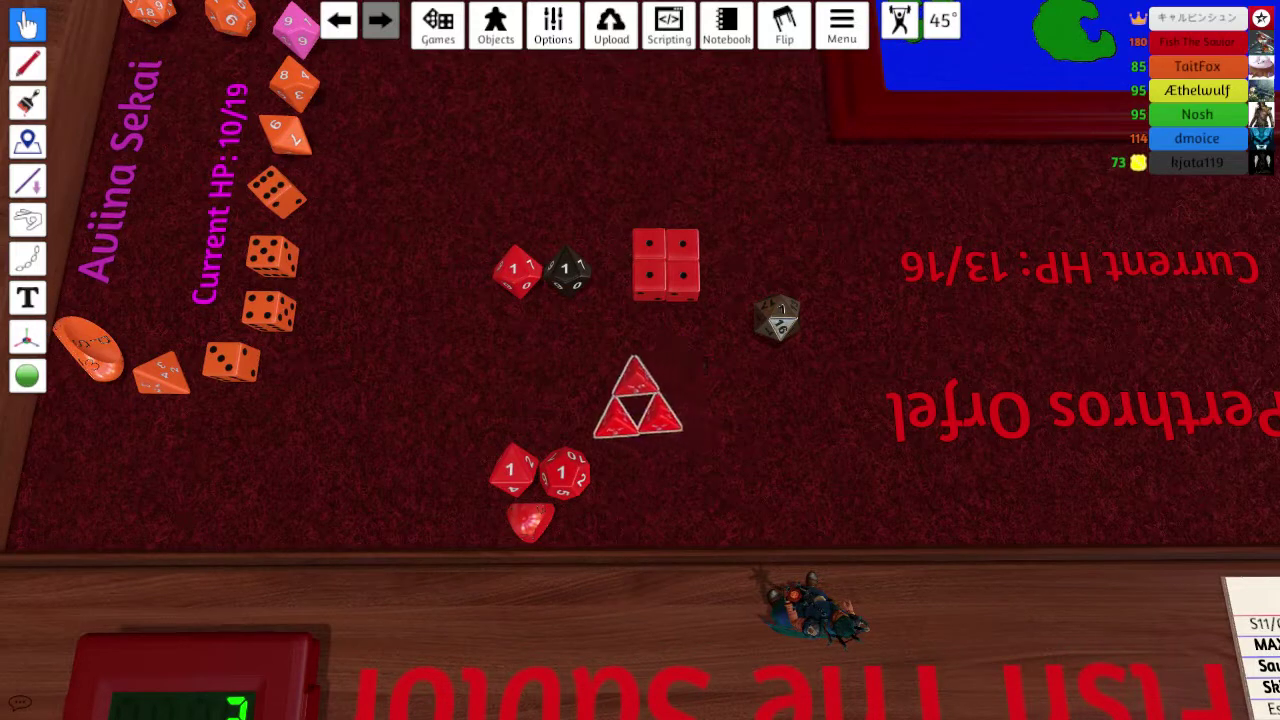
left_click_drag(647, 405, 540, 395)
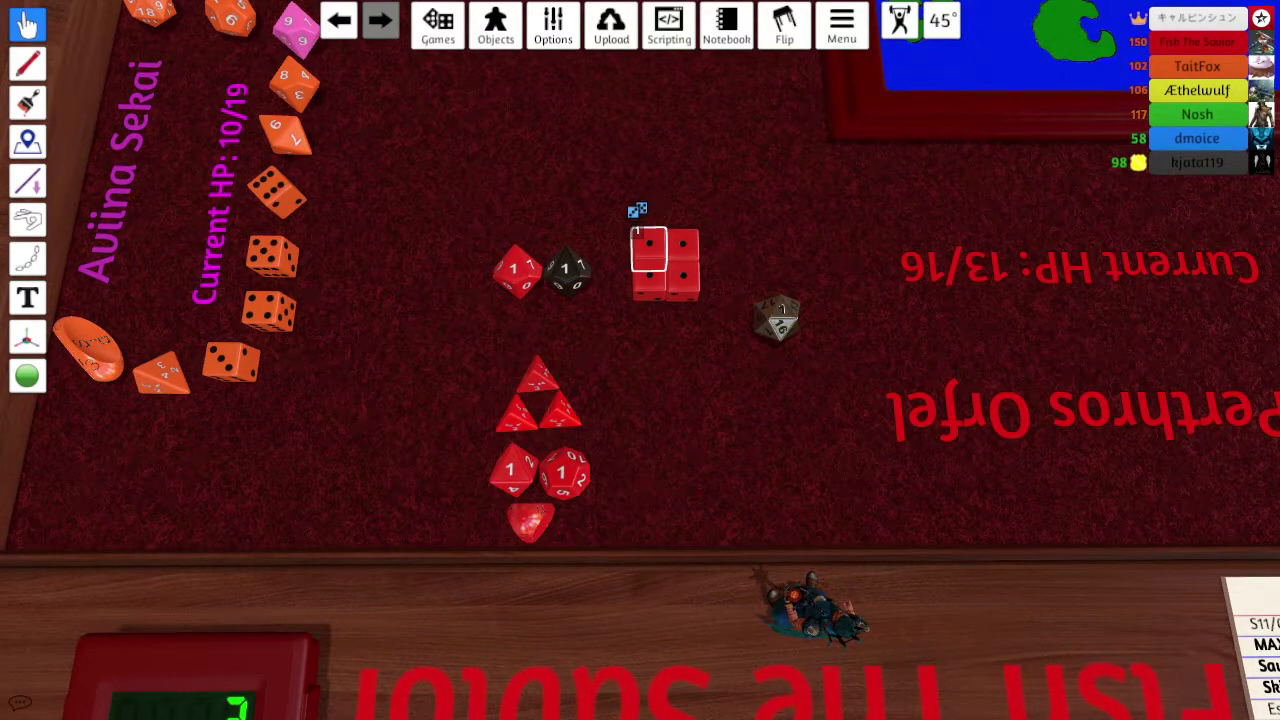
Step: Raise the d10 pair and place the four red d6 block beneath it
left_click_drag(620, 200, 735, 330)
mouse_move(665, 265)
left_mouse_down()
mouse_move(598, 298)
mouse_move(642, 338)
left_mouse_up()
left_click_drag(540, 268, 530, 235)
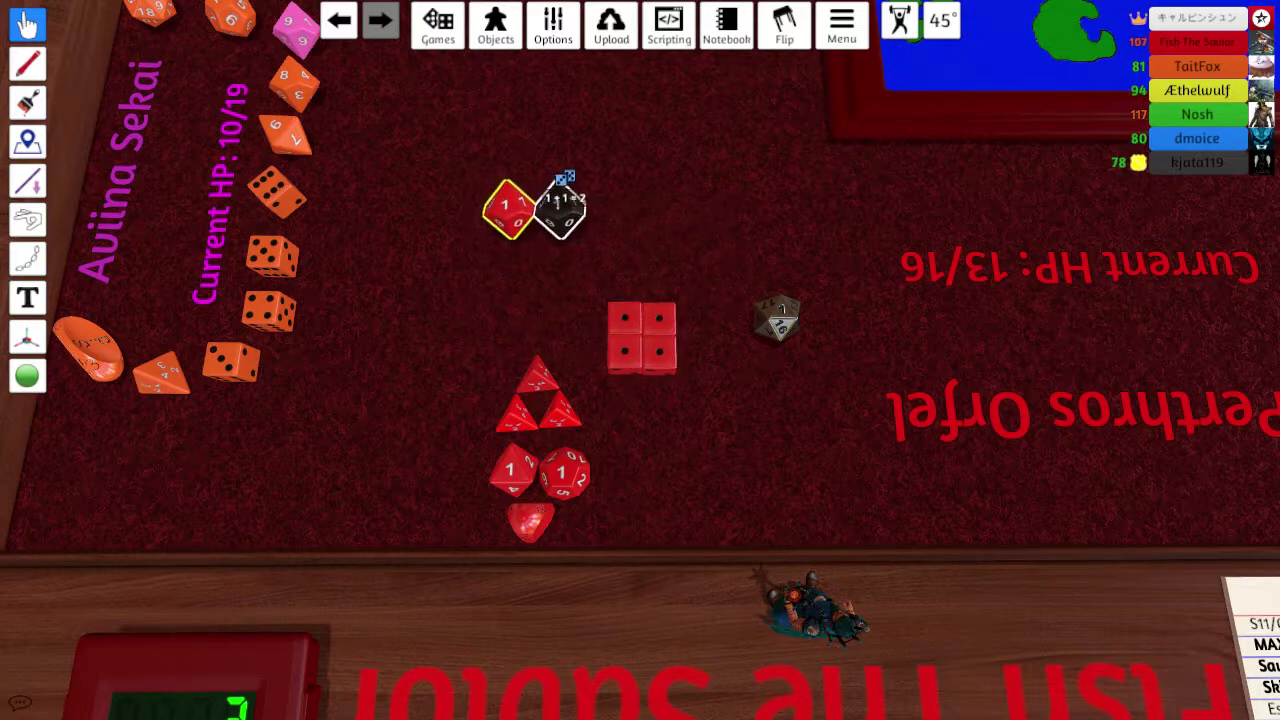
left_click_drag(600, 270, 690, 380)
left_click_drag(642, 338, 521, 302)
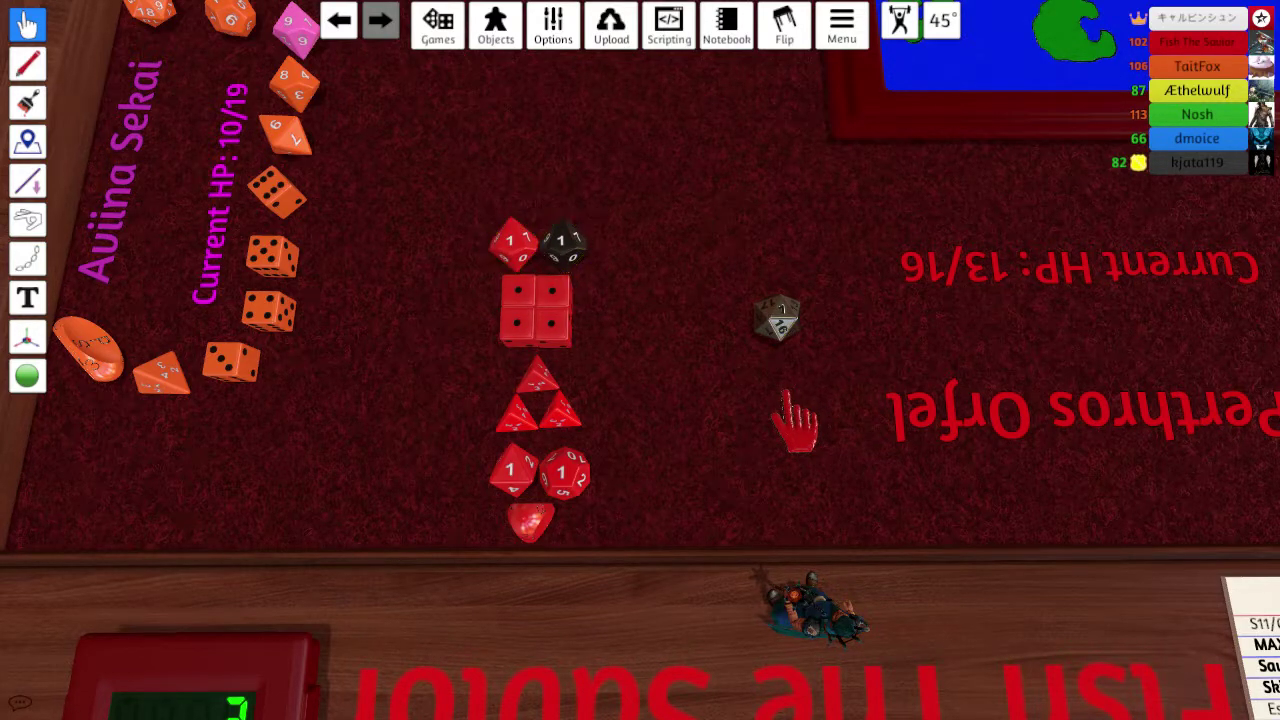
scroll(630, 380, "up", 3)
scroll(630, 380, "down", 3)
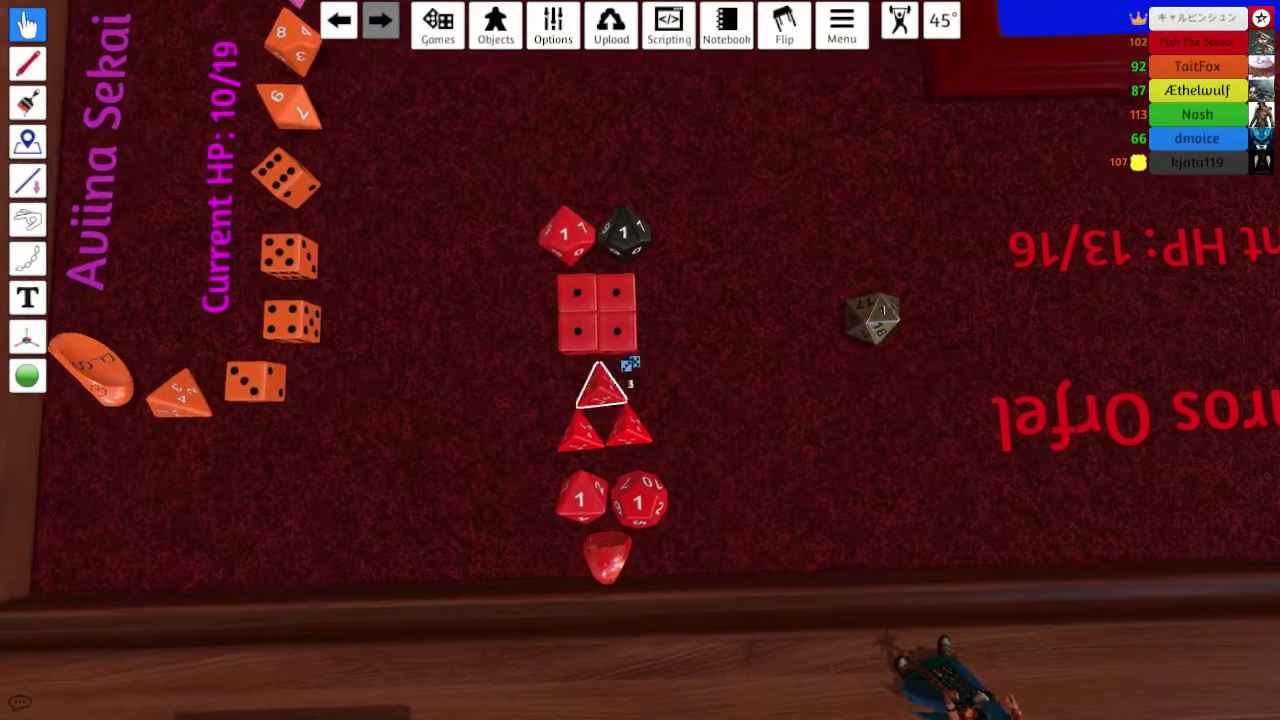
scroll(630, 366, "up", 3)
scroll(630, 366, "up", 4)
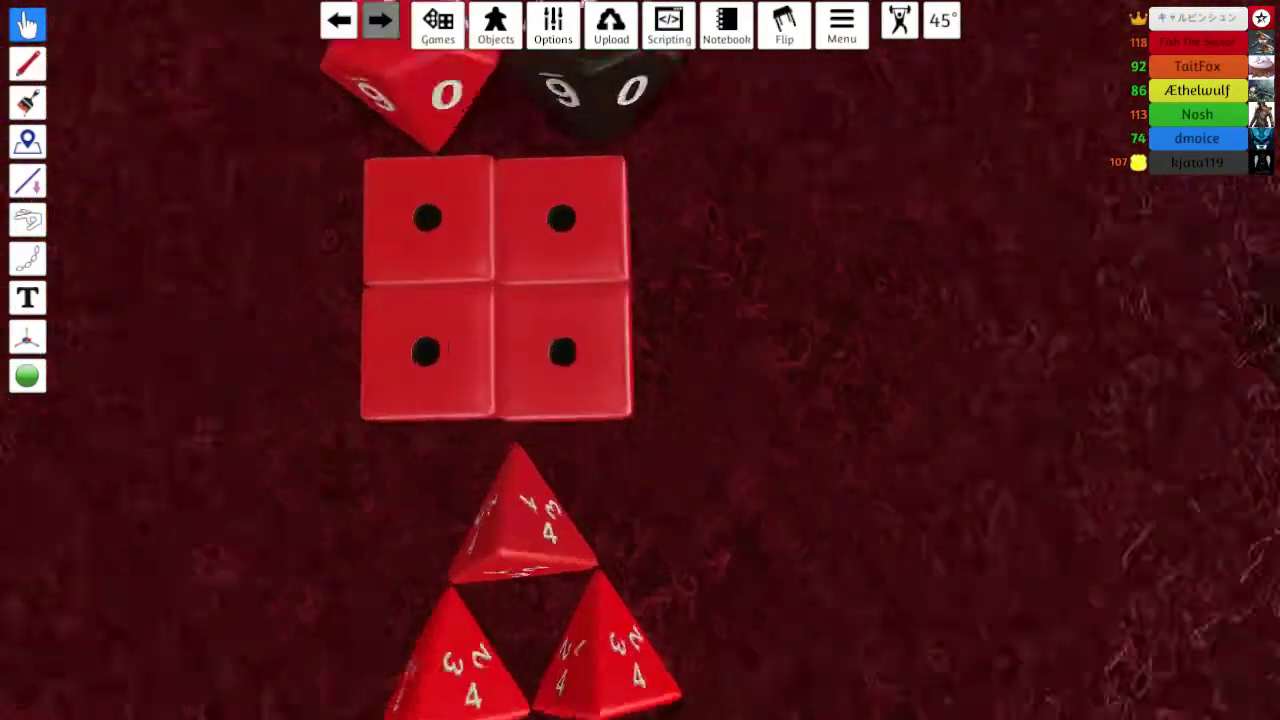
scroll(640, 360, "up", 3)
scroll(640, 360, "down", 5)
scroll(640, 360, "down", 3)
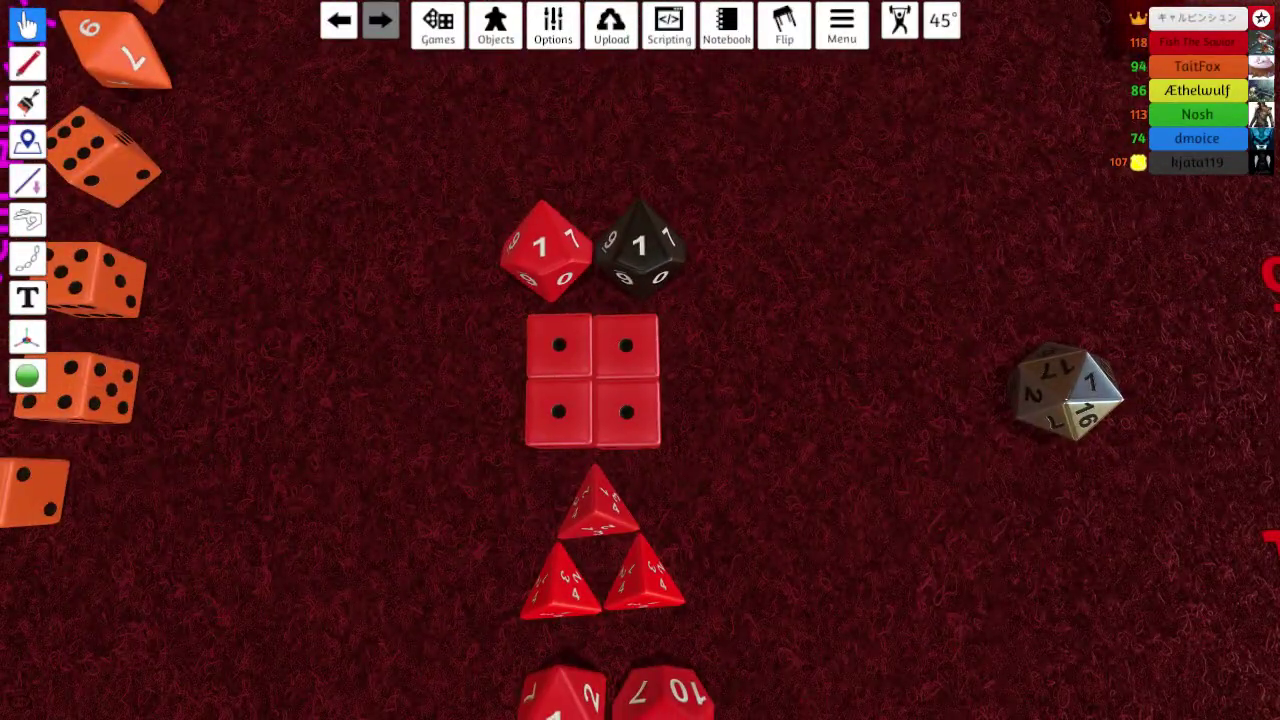
Step: Select and roll the two d10s, then frame the dice column and figure
left_click_drag(452, 180, 696, 306)
key("r")
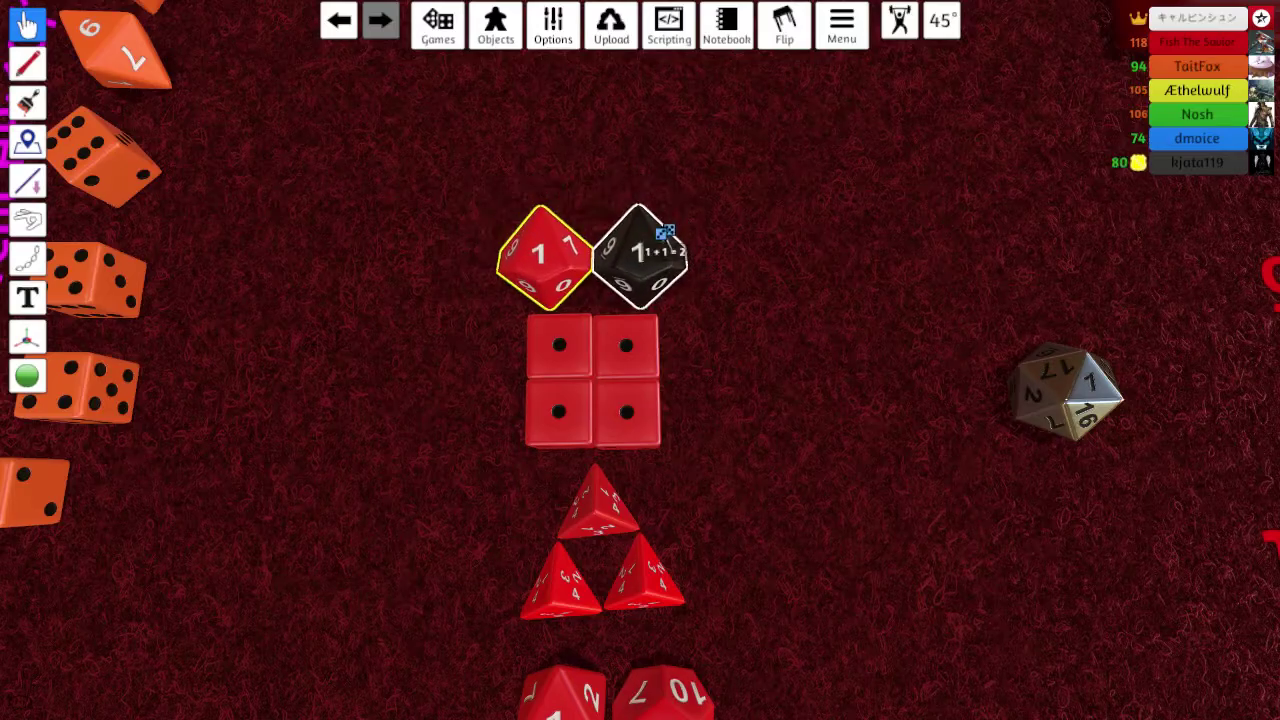
scroll(640, 360, "down", 5)
scroll(640, 360, "down", 4)
key("w")
key("w")
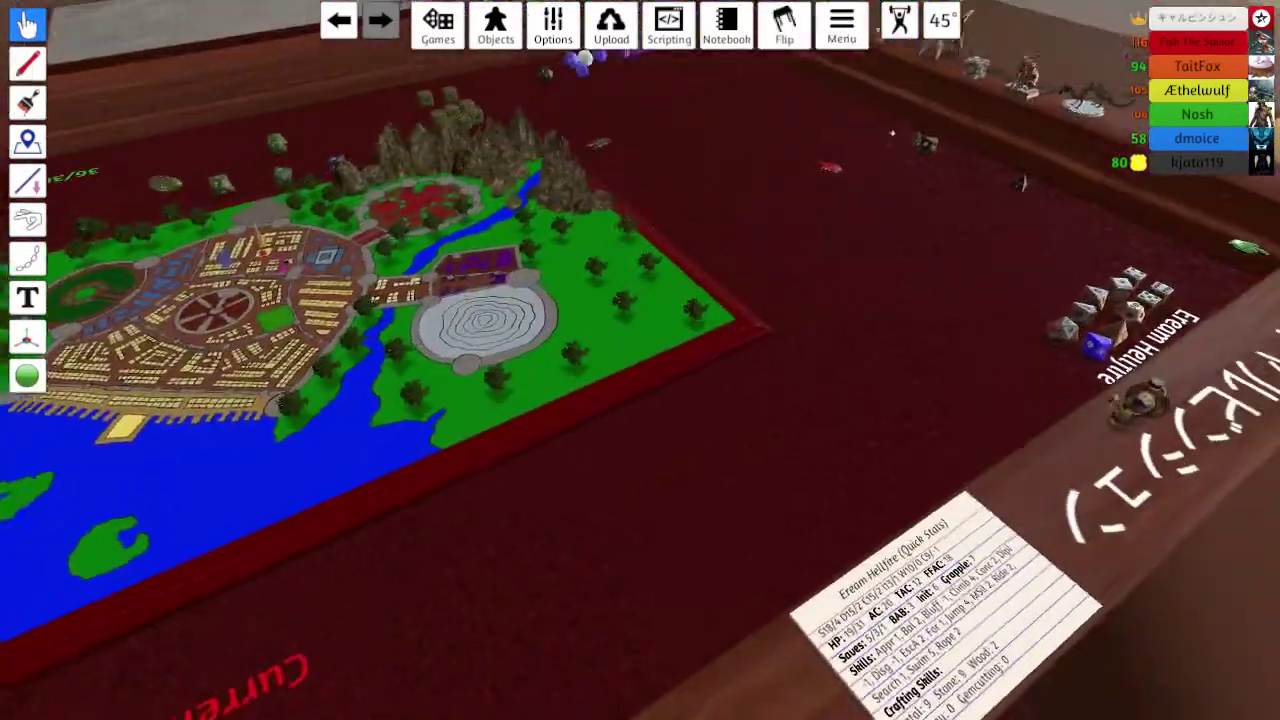
key("q")
key("s")
key("s")
scroll(640, 360, "up", 3)
key("a")
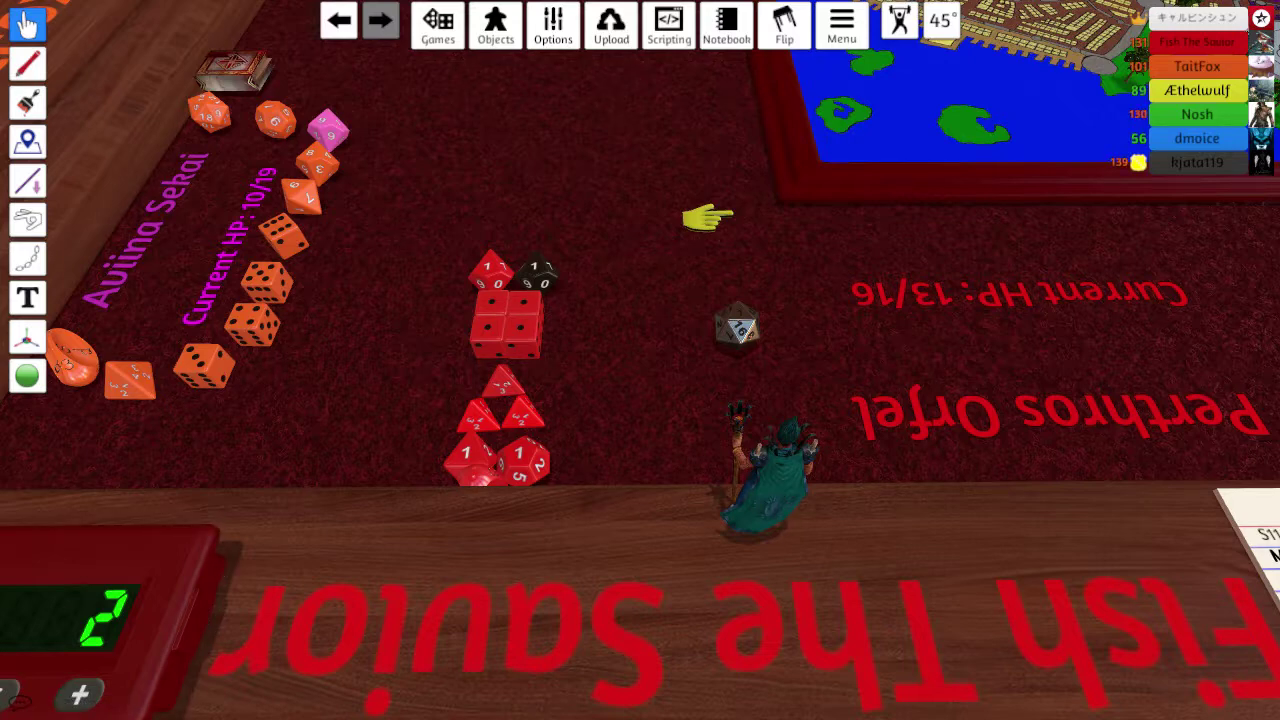
scroll(708, 218, "up", 3)
scroll(740, 240, "up", 3)
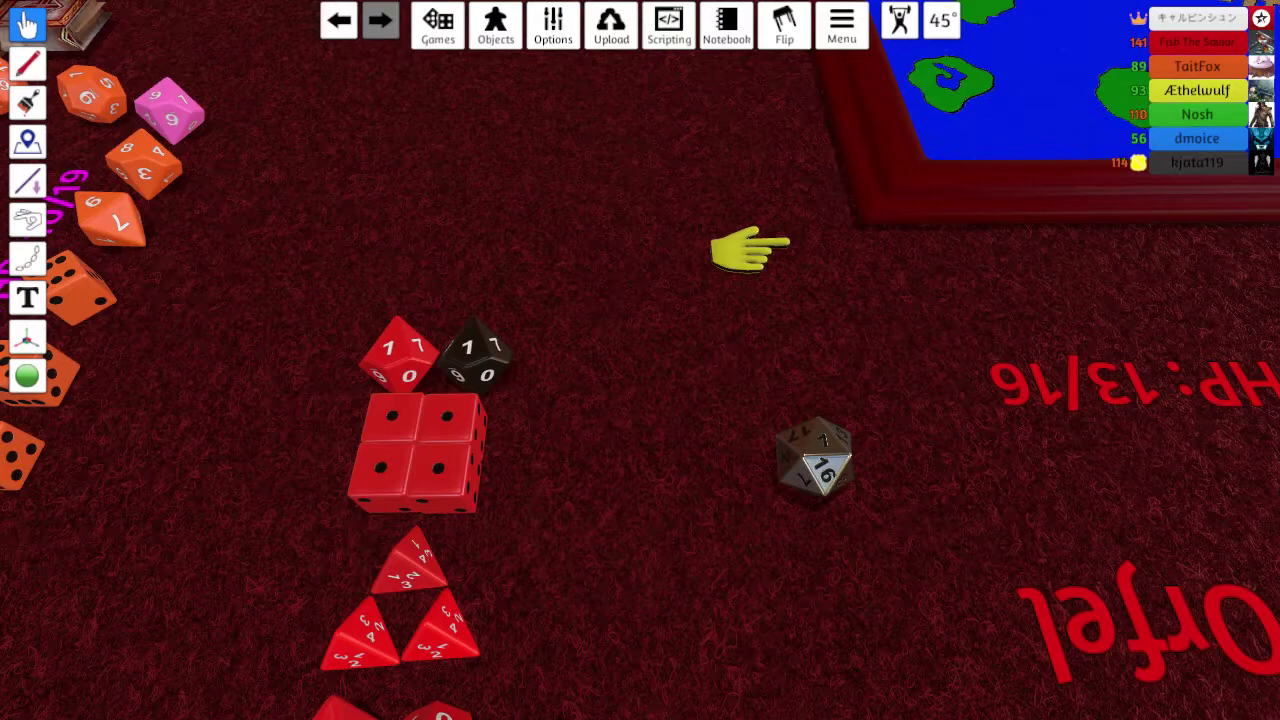
scroll(750, 250, "down", 5)
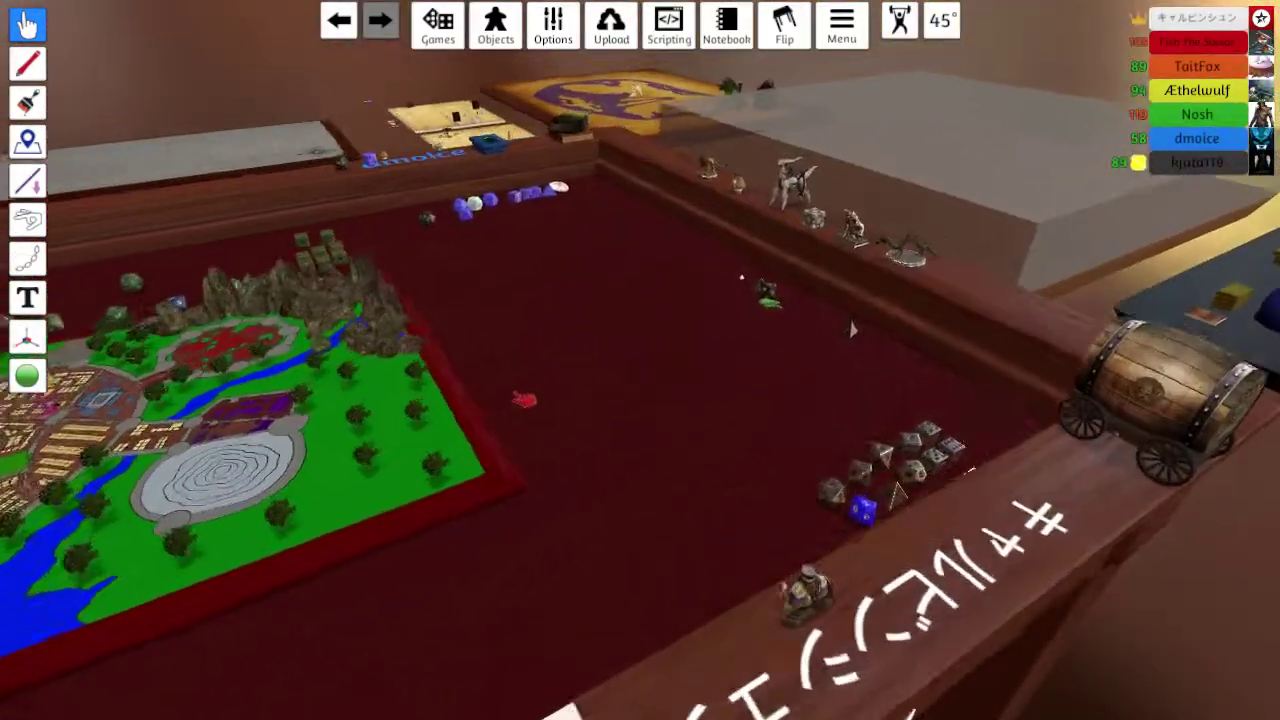
scroll(750, 450, "up", 6)
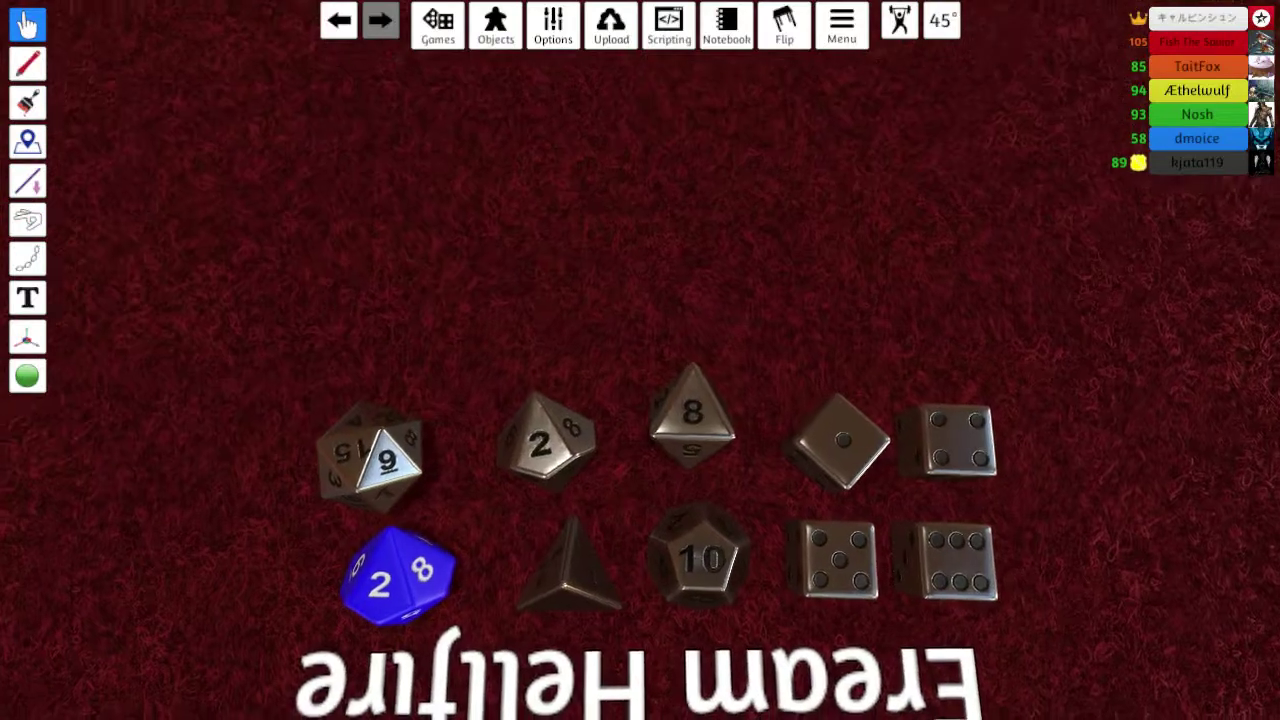
scroll(640, 400, "down", 3)
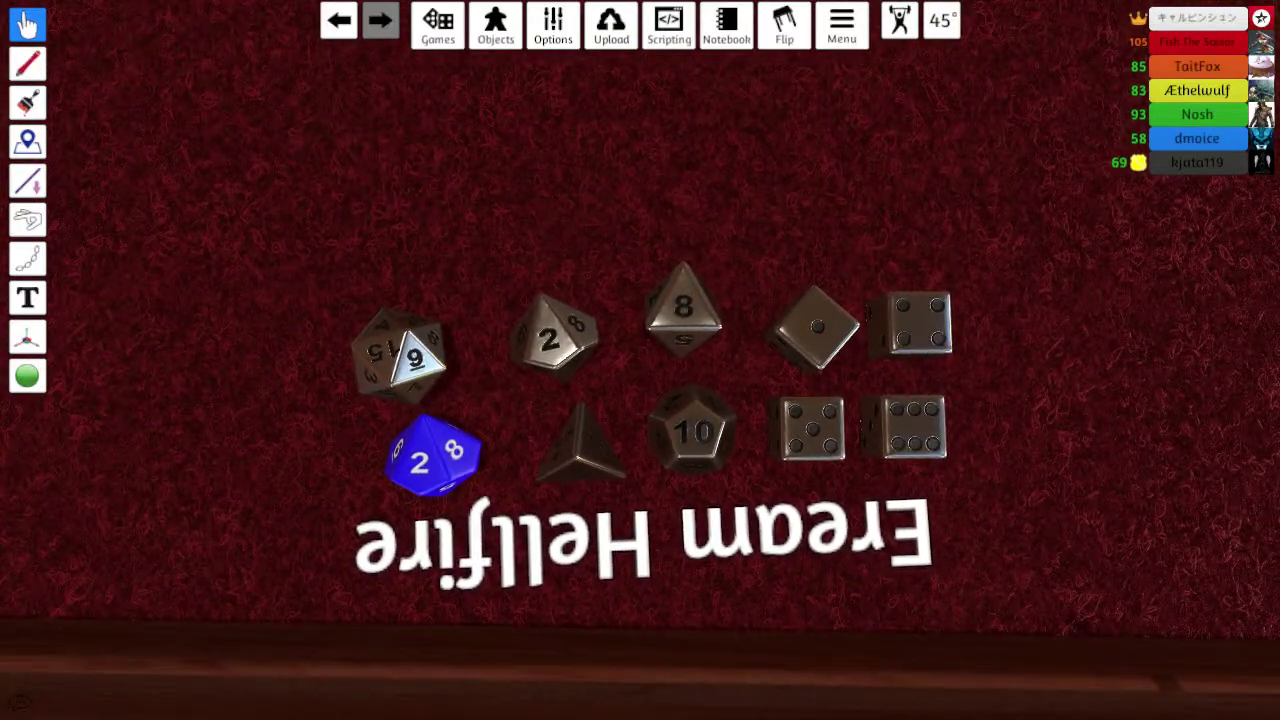
Step: Roll a metal d6 and arrange the metal d6 into a two-by-two block
key("r")
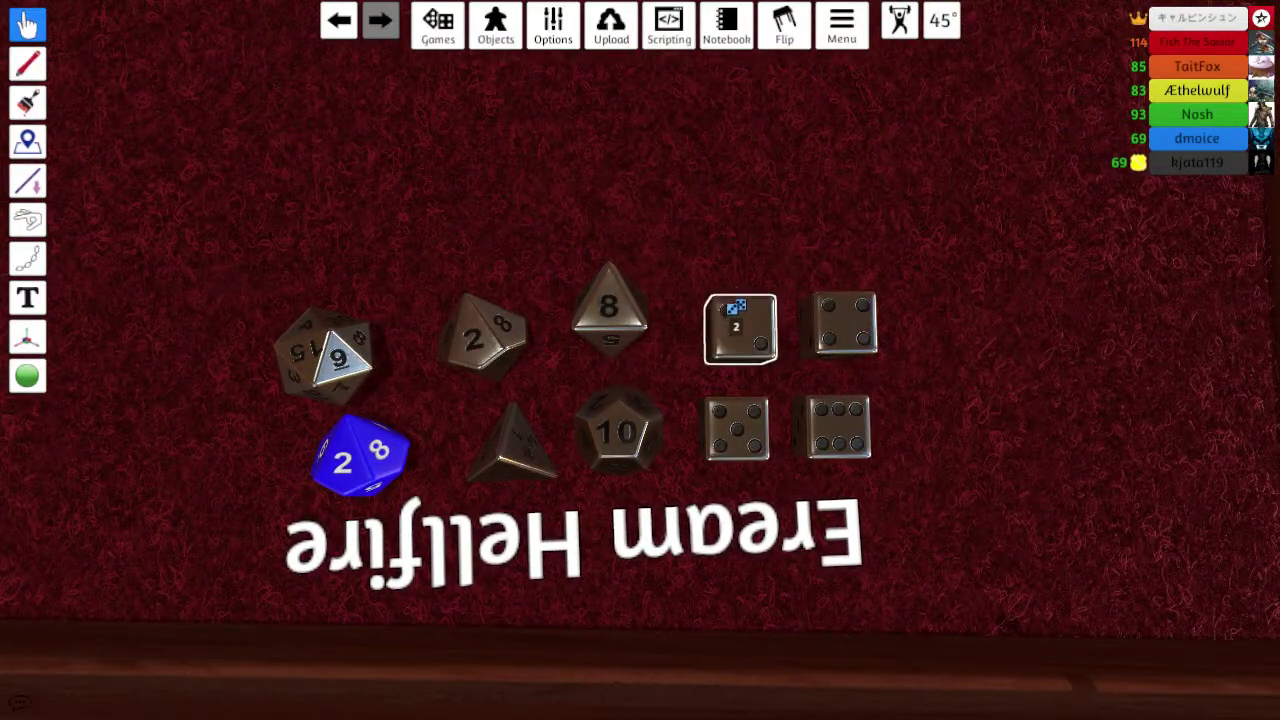
scroll(740, 310, "up", 2)
scroll(740, 310, "up", 2)
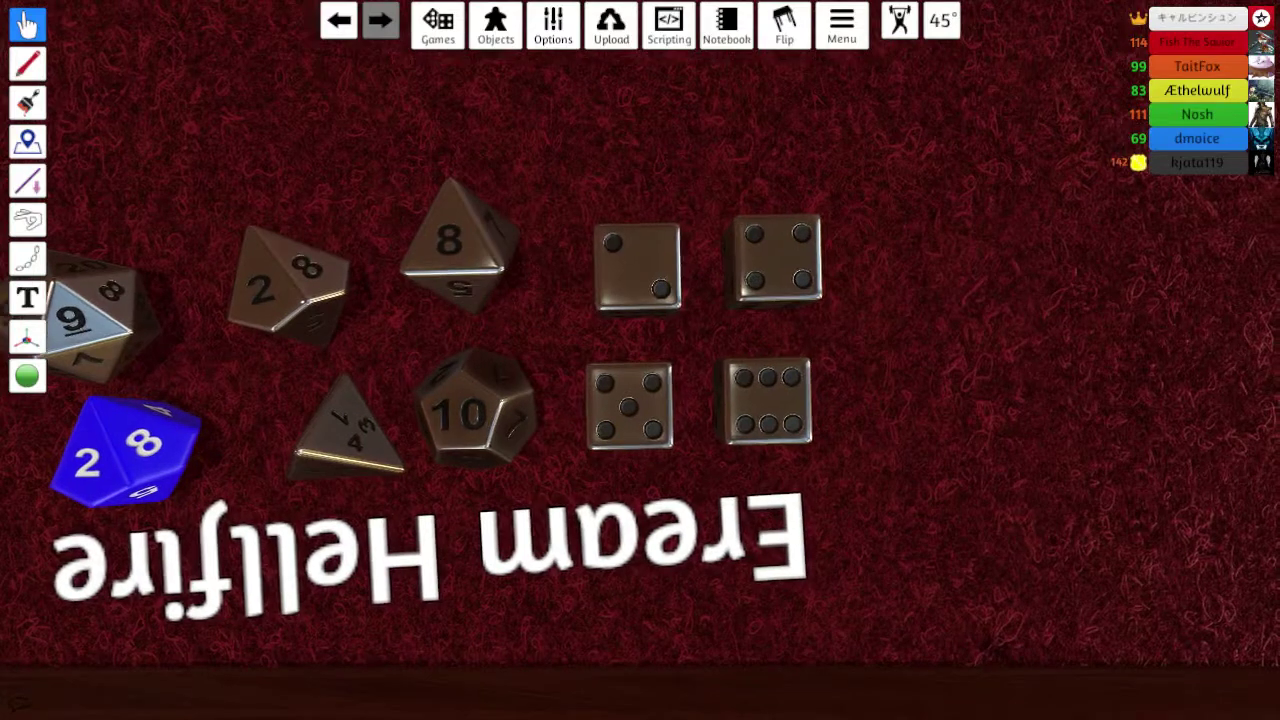
scroll(760, 340, "up", 2)
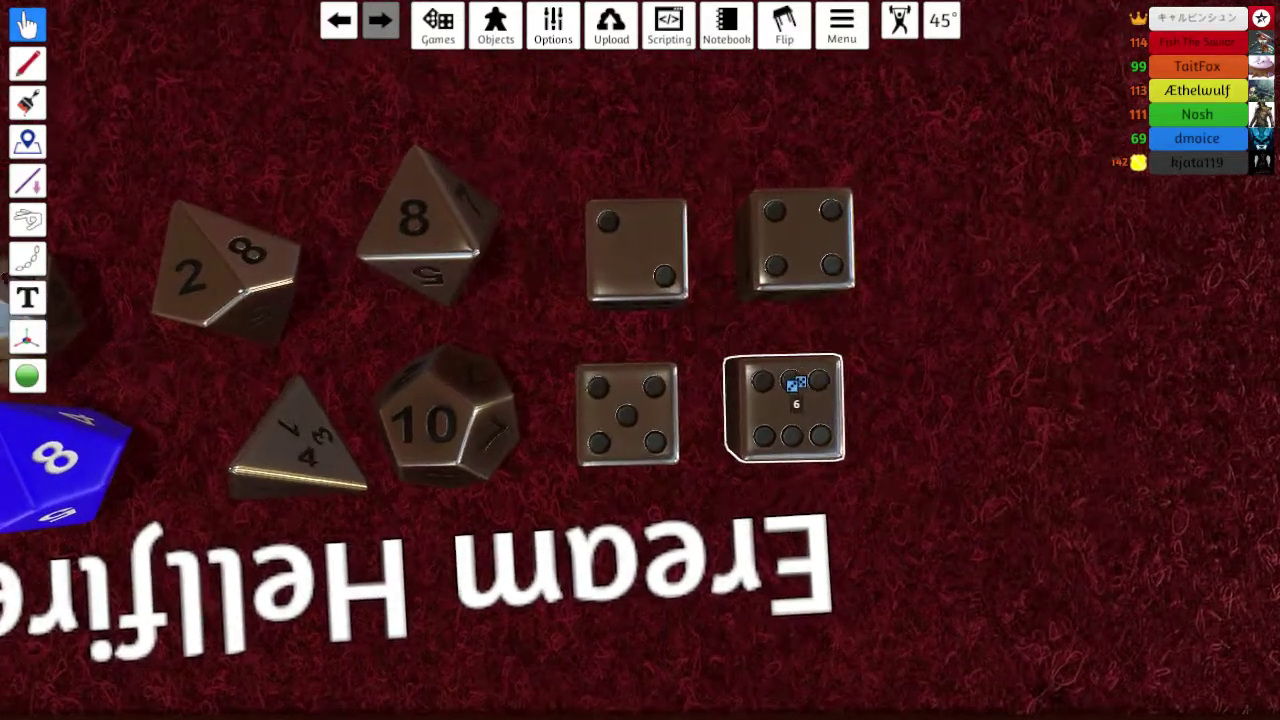
left_click_drag(796, 383, 799, 432)
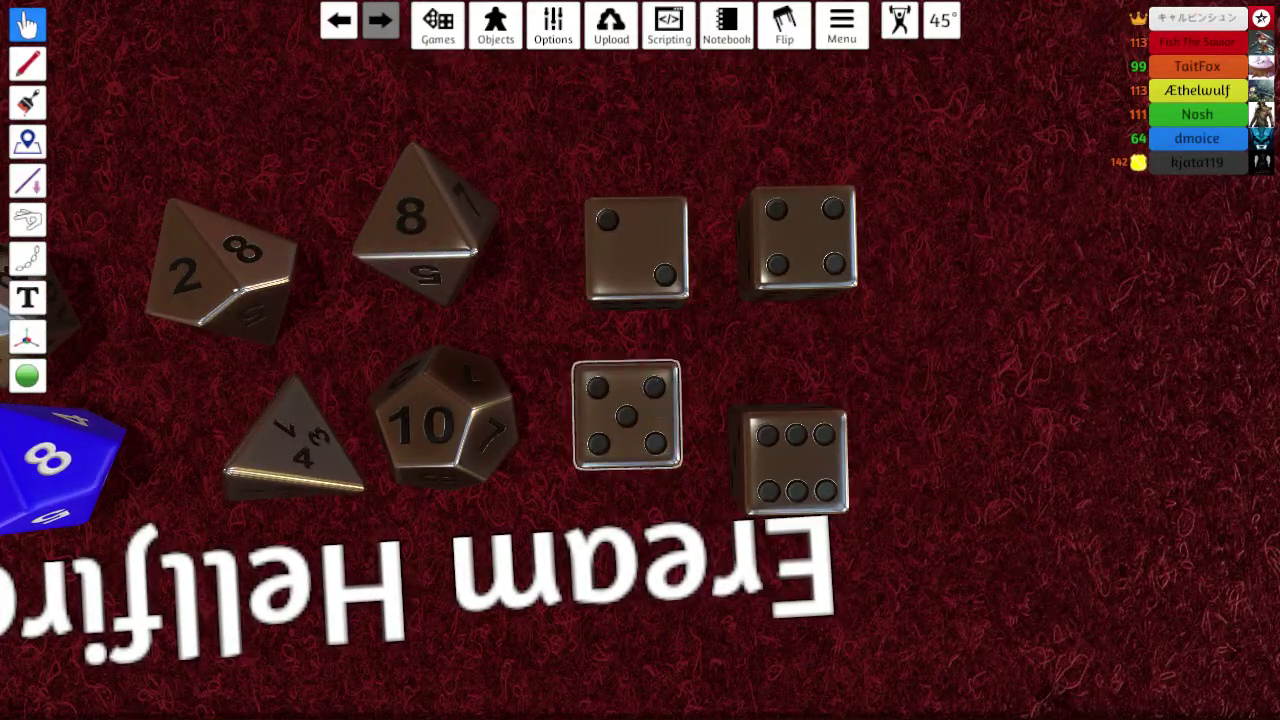
left_click_drag(626, 416, 686, 460)
left_click_drag(803, 243, 783, 350)
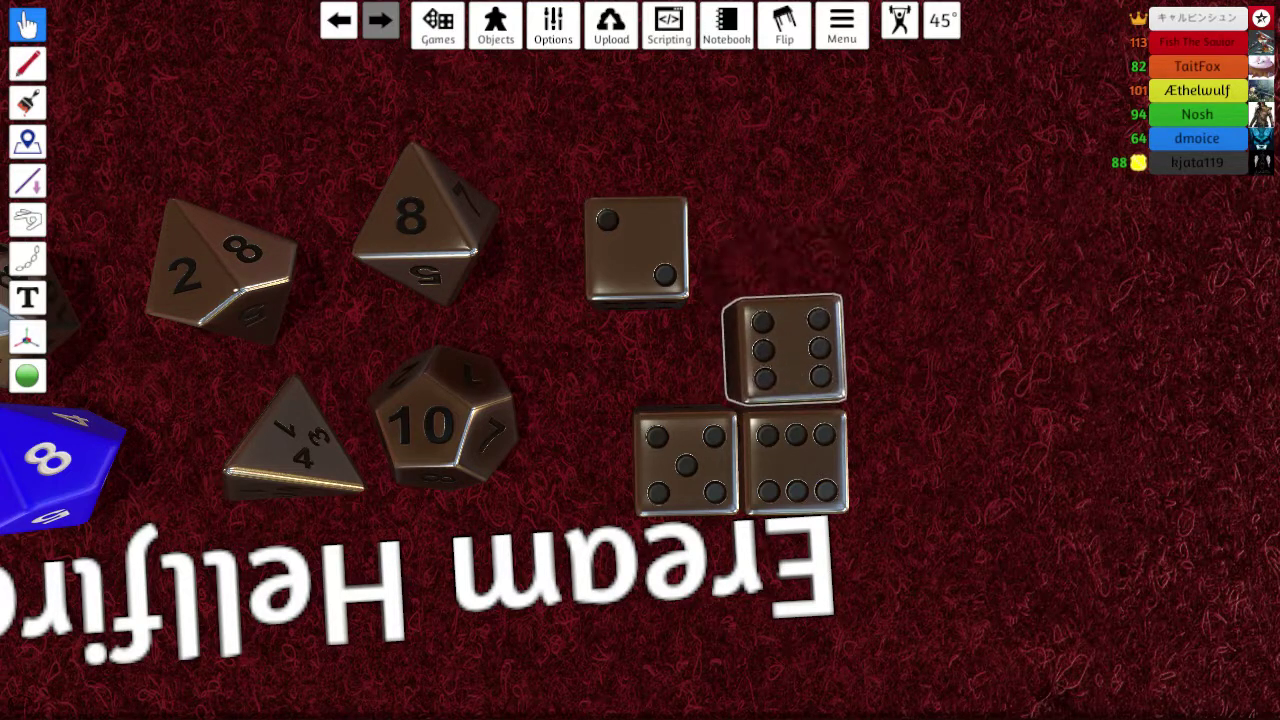
right_click(783, 350)
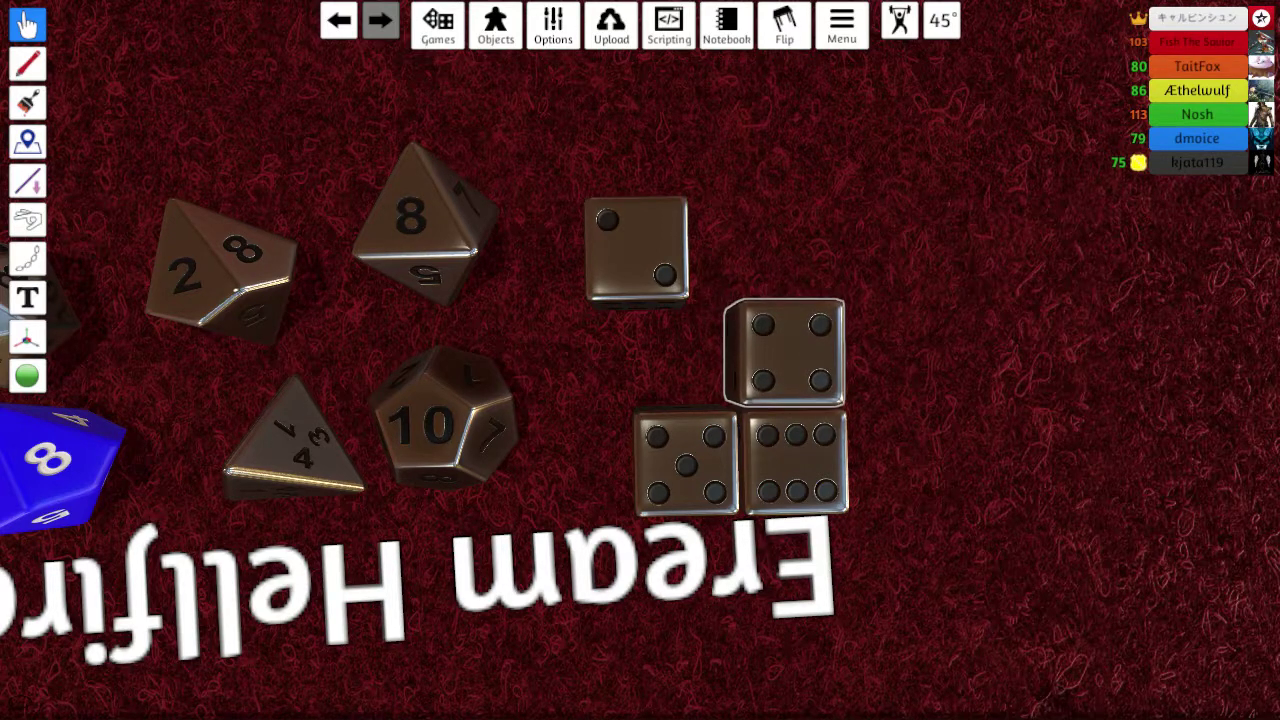
left_click_drag(636, 250, 676, 353)
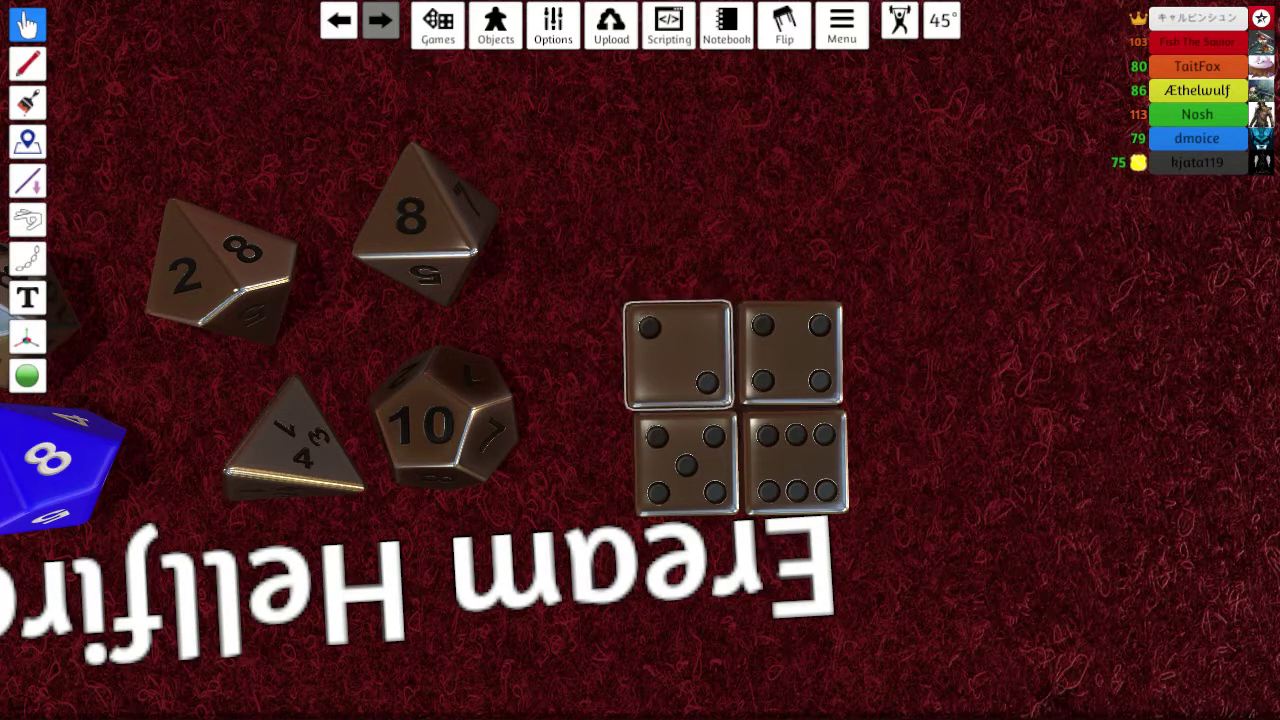
Step: Bring the metal d8s into the top row beside the d6 block
left_click_drag(445, 420, 520, 465)
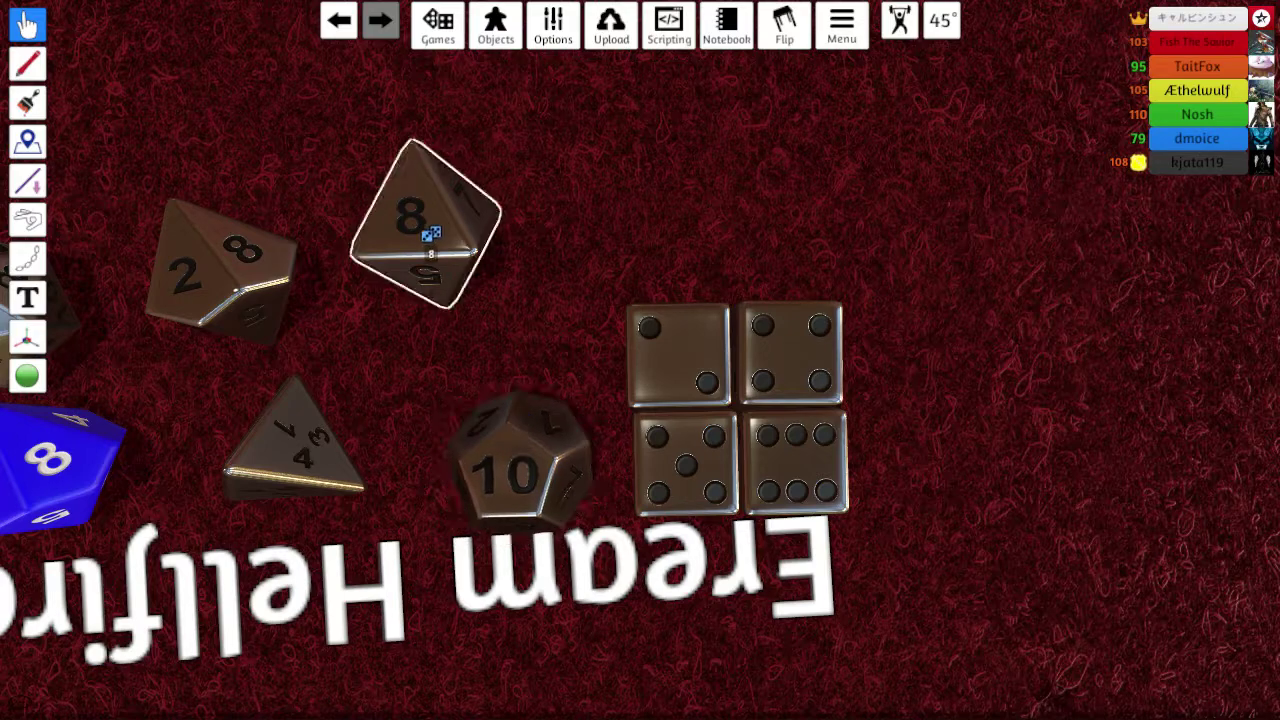
left_click_drag(420, 225, 495, 275)
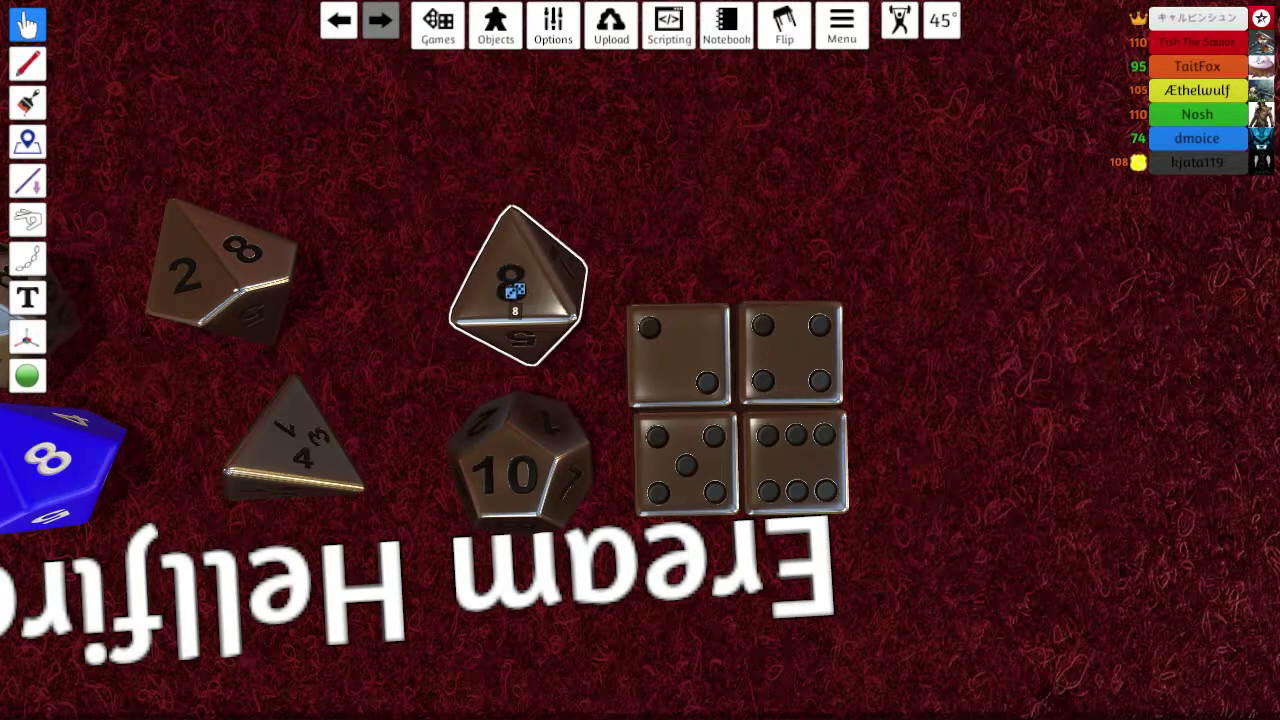
mouse_move(900, 450)
left_mouse_down()
mouse_move(600, 450)
mouse_move(750, 450)
left_mouse_up()
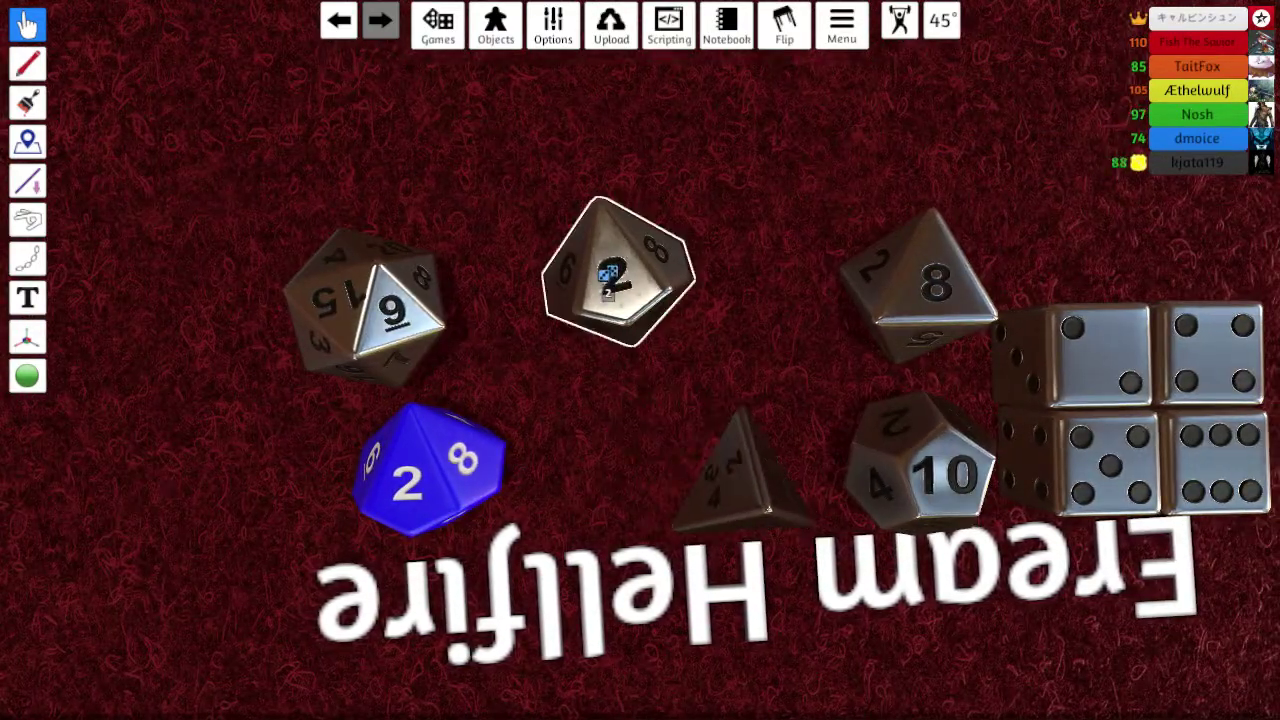
left_click_drag(748, 278, 748, 278)
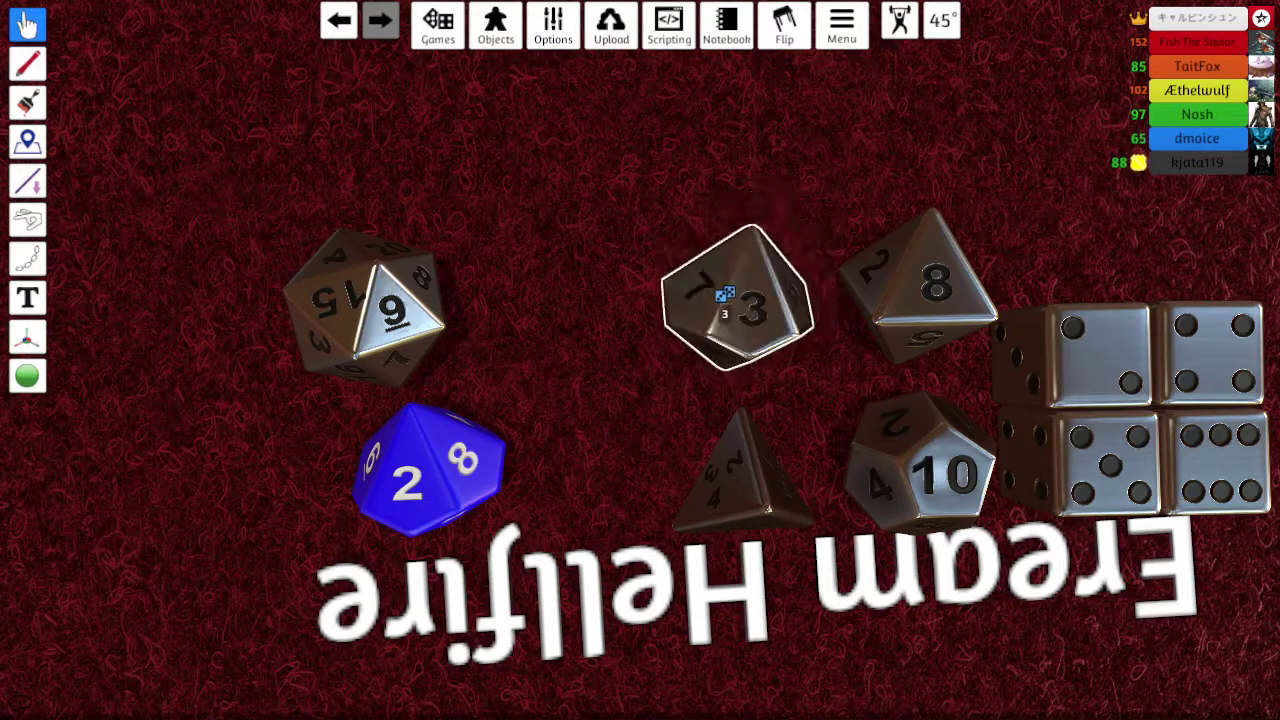
Step: Put the blue die at the start of the row with the d20 below it
left_click_drag(400, 300, 545, 300)
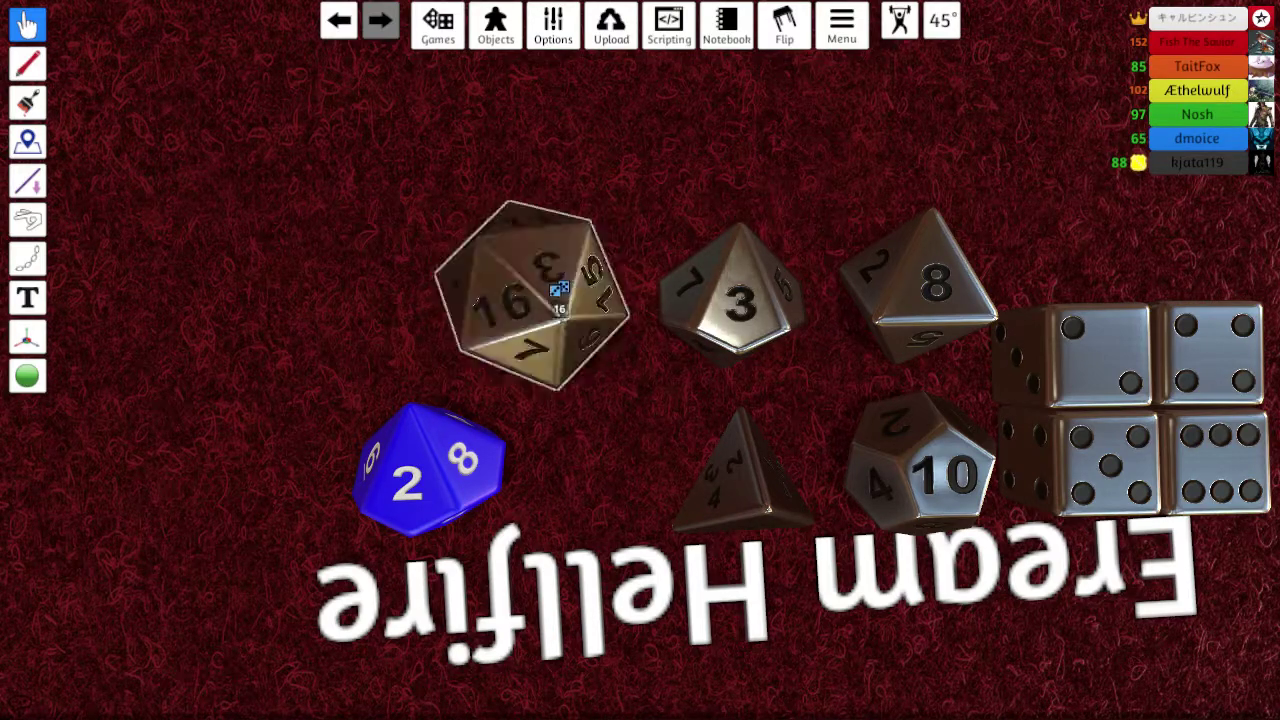
mouse_move(430, 465)
left_mouse_down()
mouse_move(525, 560)
mouse_move(550, 305)
left_mouse_up()
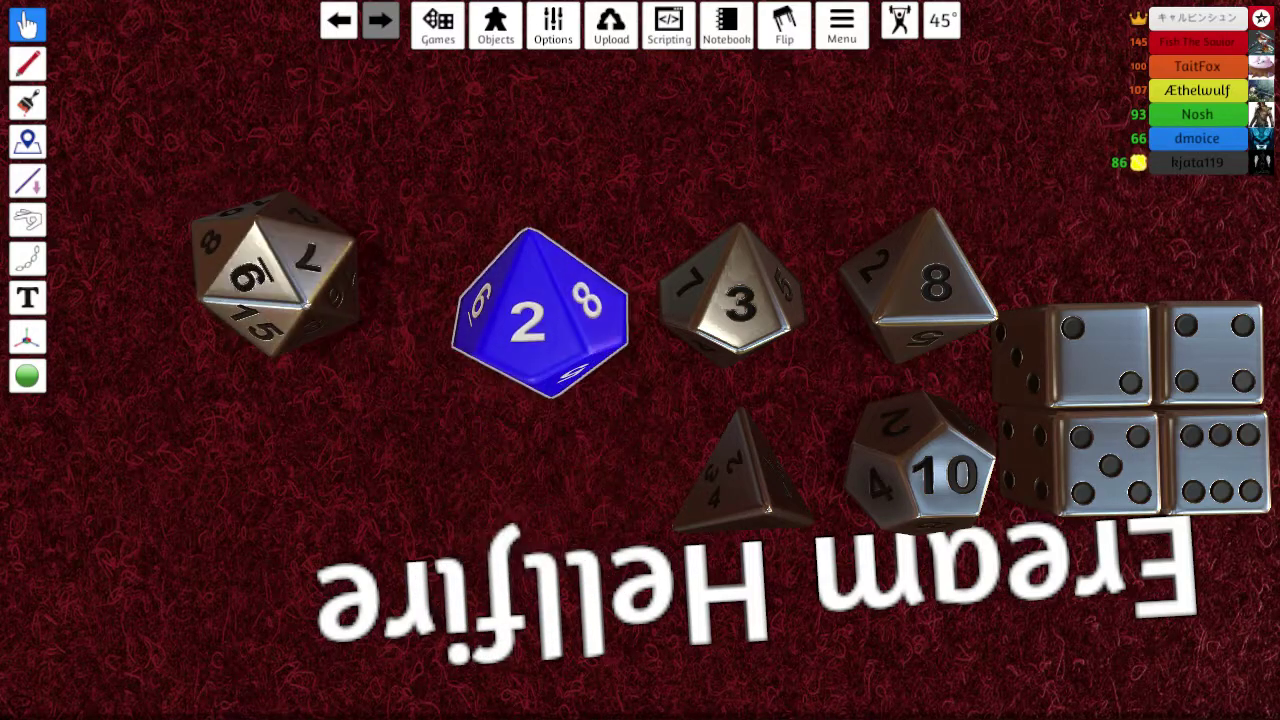
left_click_drag(260, 270, 550, 470)
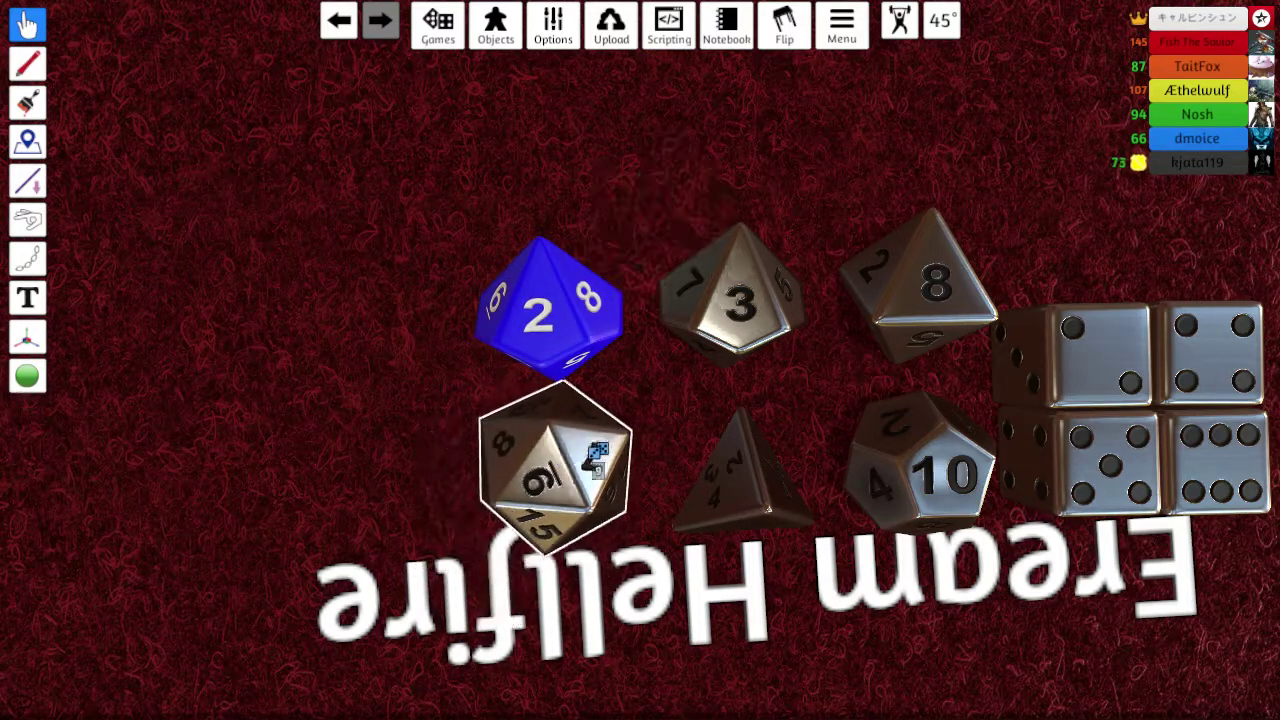
scroll(640, 400, "down", 10)
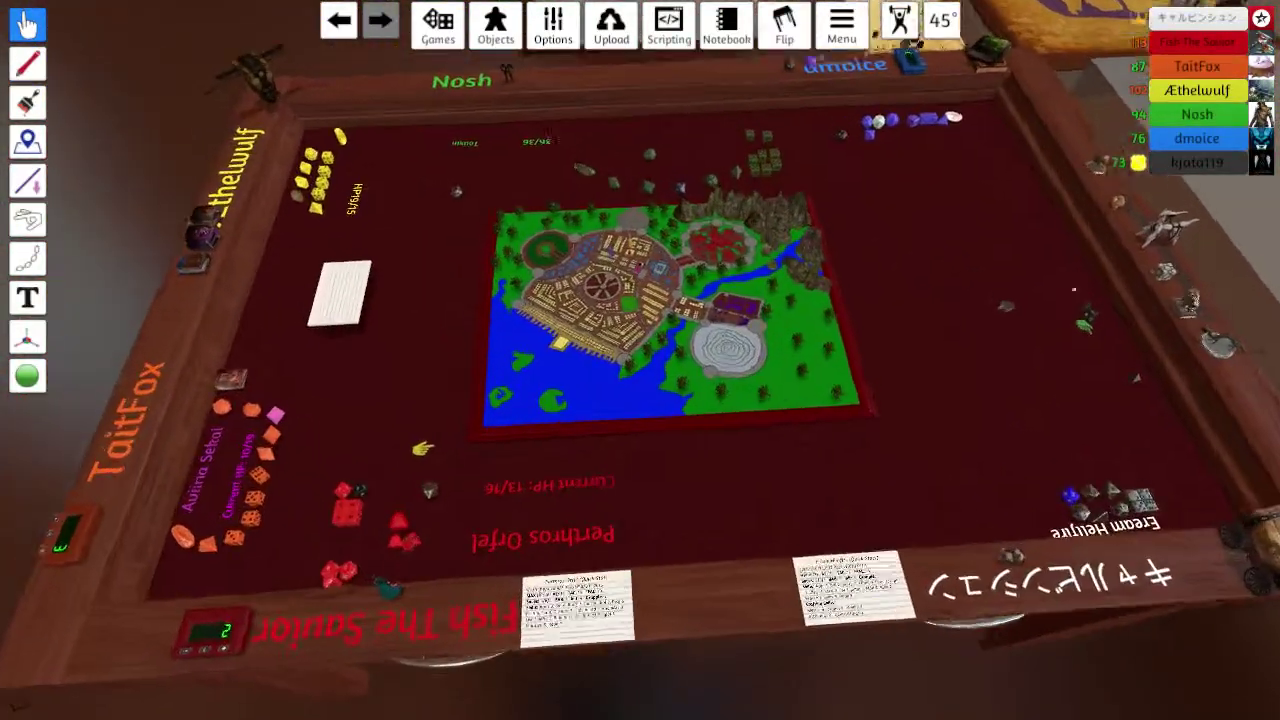
scroll(640, 360, "up", 6)
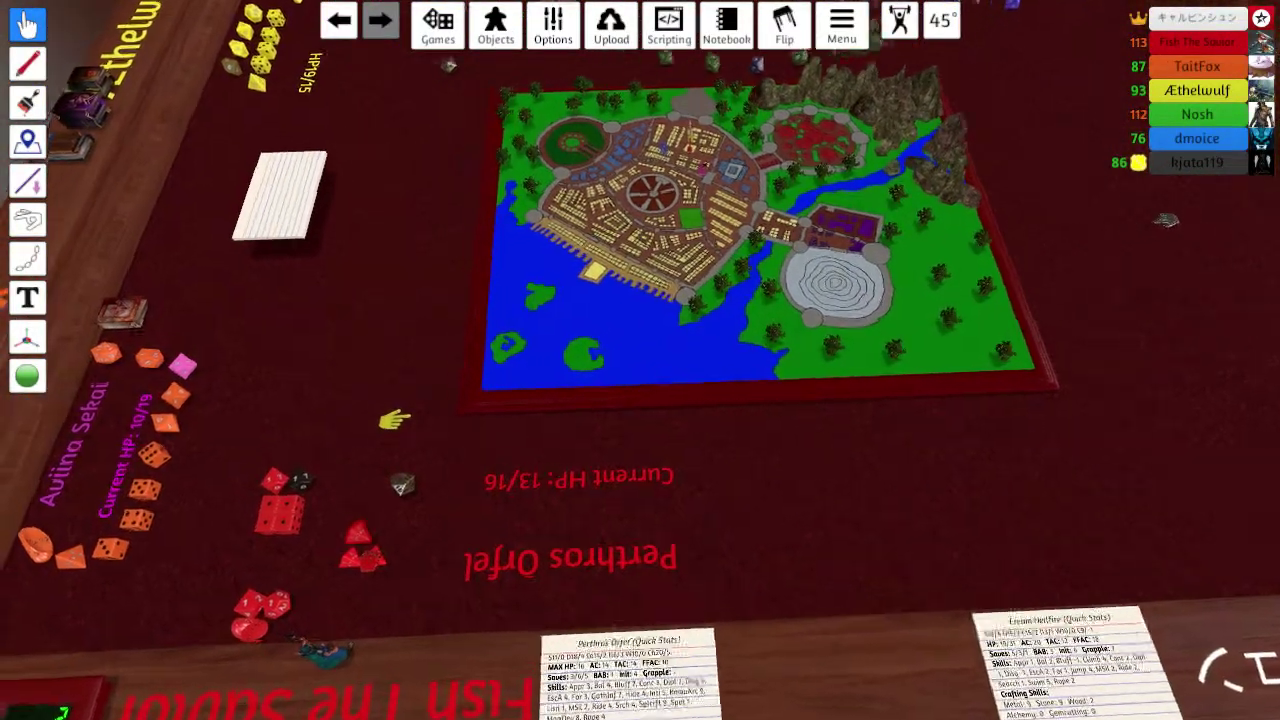
scroll(355, 415, "up", 5)
scroll(560, 370, "up", 5)
scroll(560, 200, "up", 4)
scroll(550, 580, "down", 6)
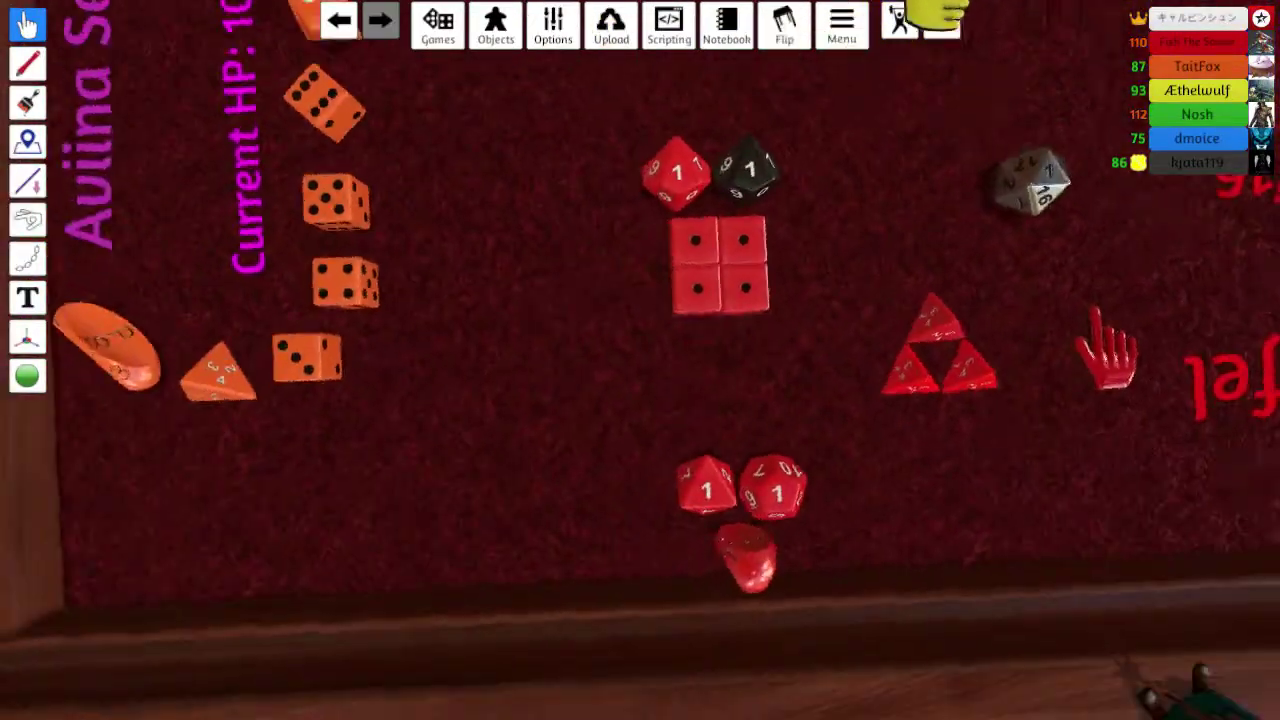
scroll(1100, 340, "up", 4)
scroll(990, 360, "up", 3)
scroll(915, 385, "up", 2)
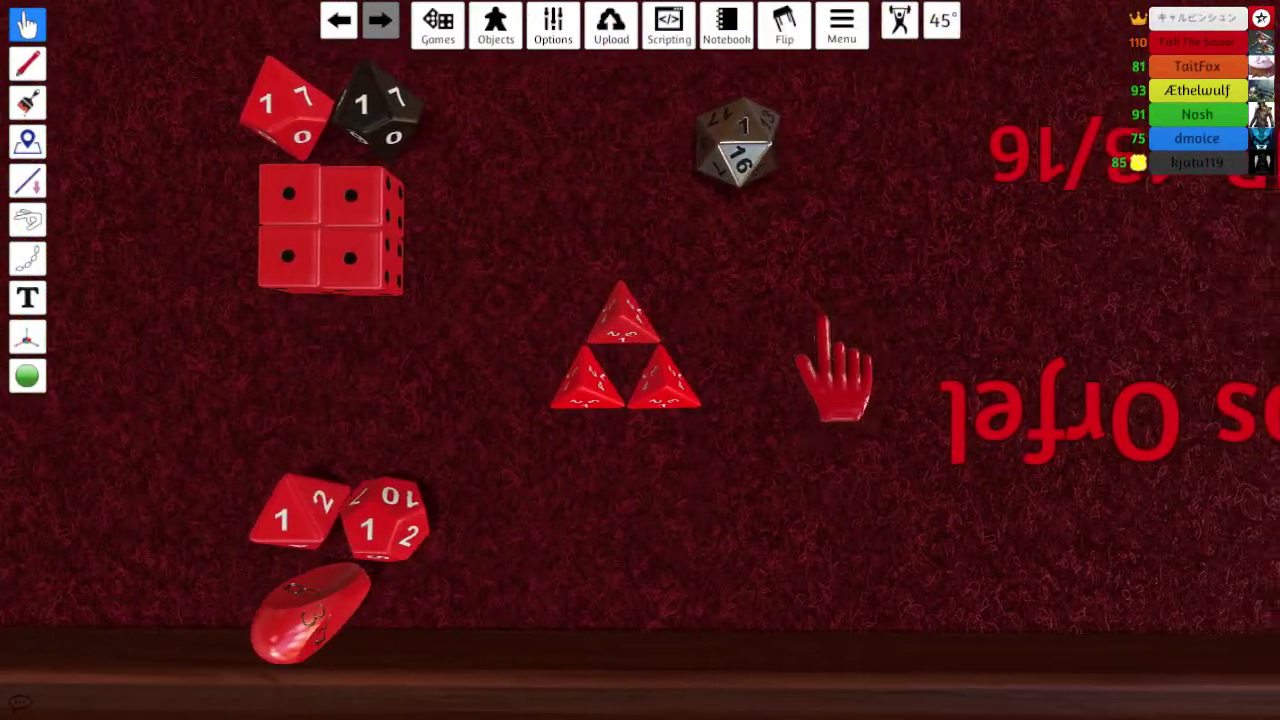
scroll(915, 380, "up", 3)
scroll(900, 360, "up", 3)
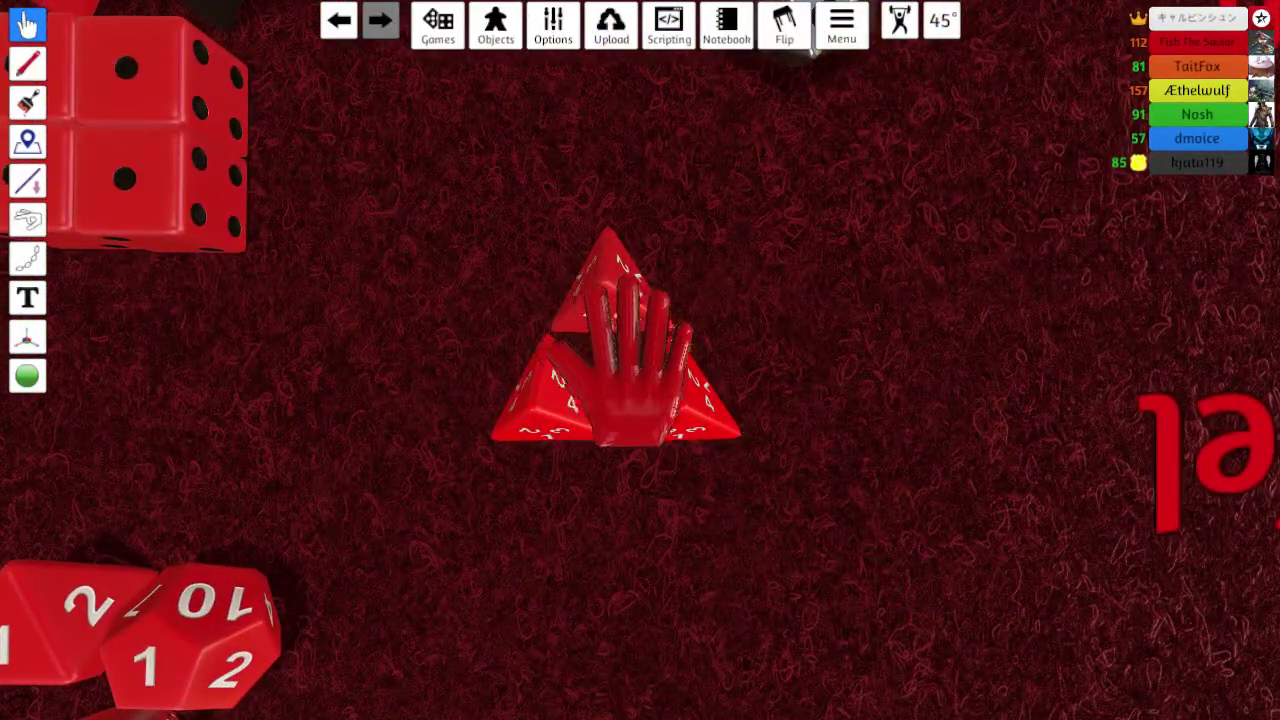
scroll(720, 400, "down", 6)
scroll(660, 180, "down", 3)
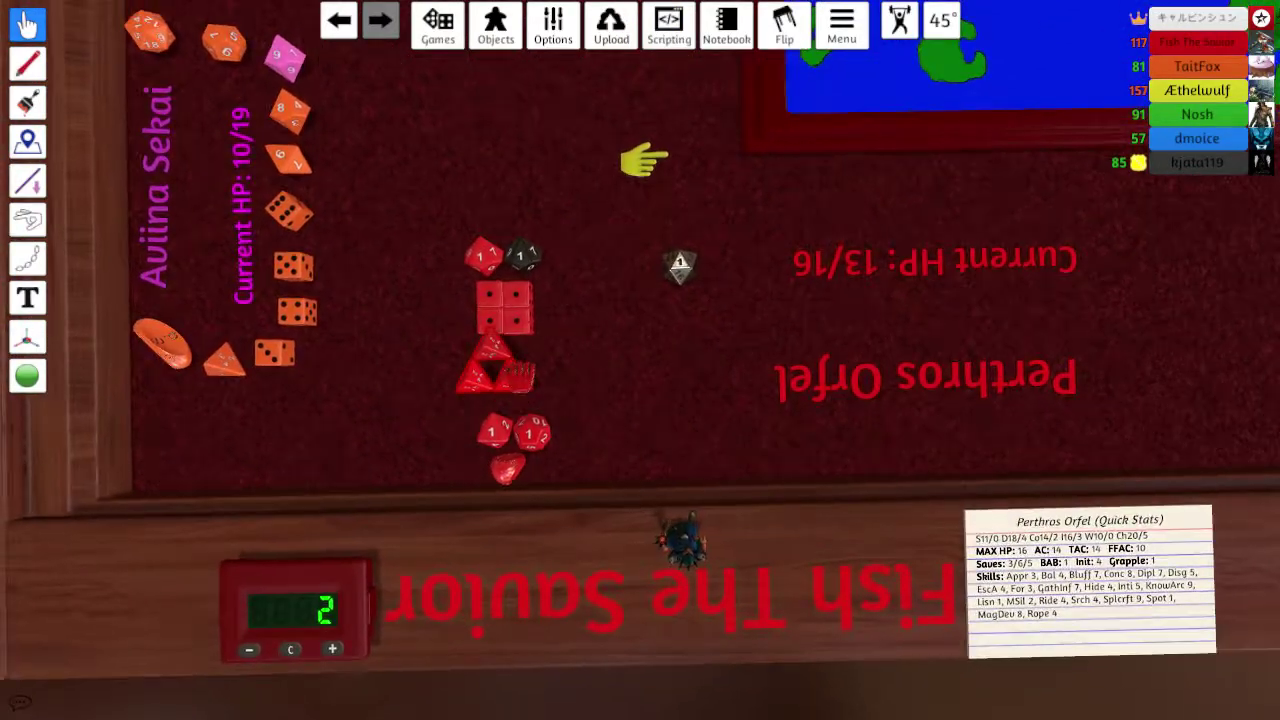
scroll(652, 160, "down", 5)
scroll(420, 440, "down", 3)
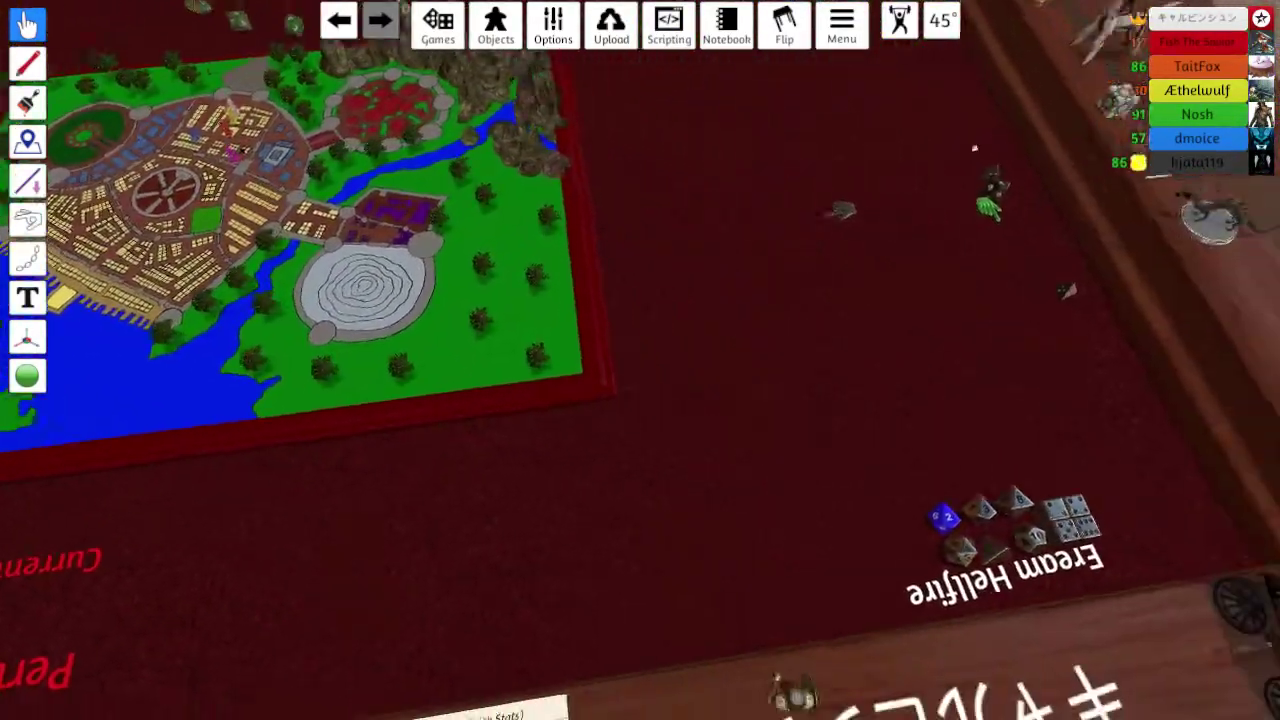
scroll(640, 360, "up", 3)
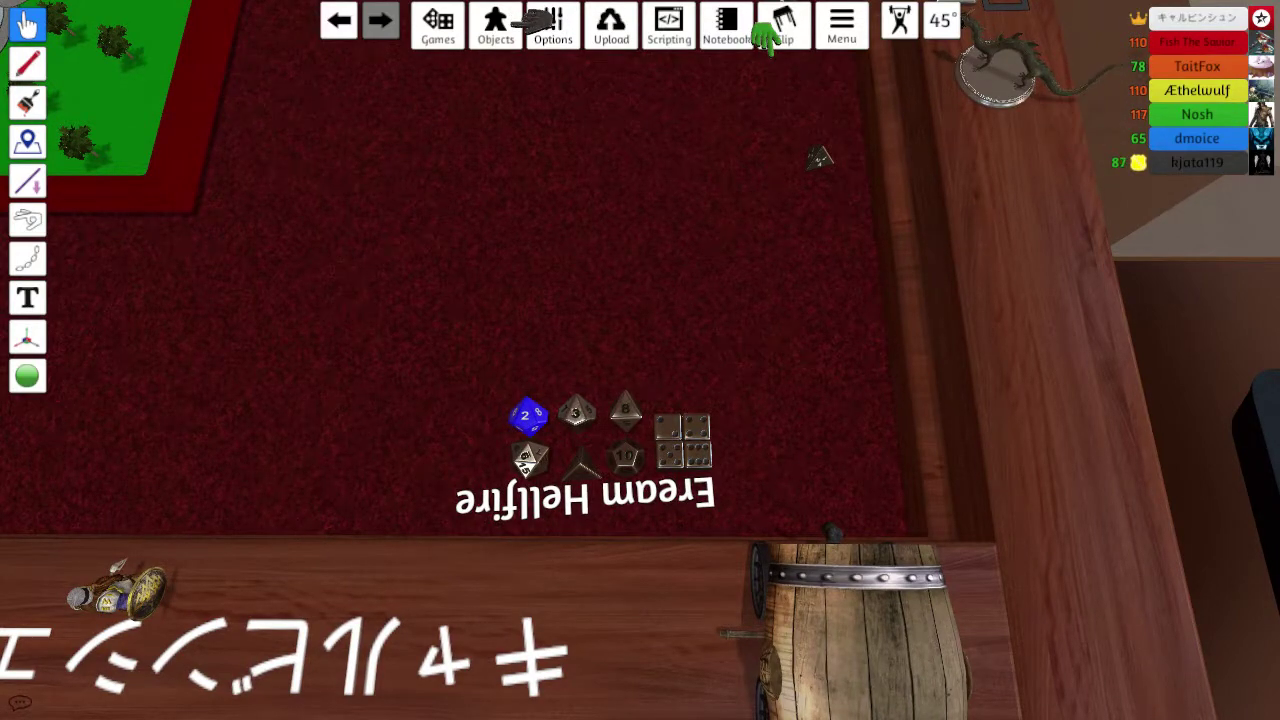
scroll(640, 360, "down", 6)
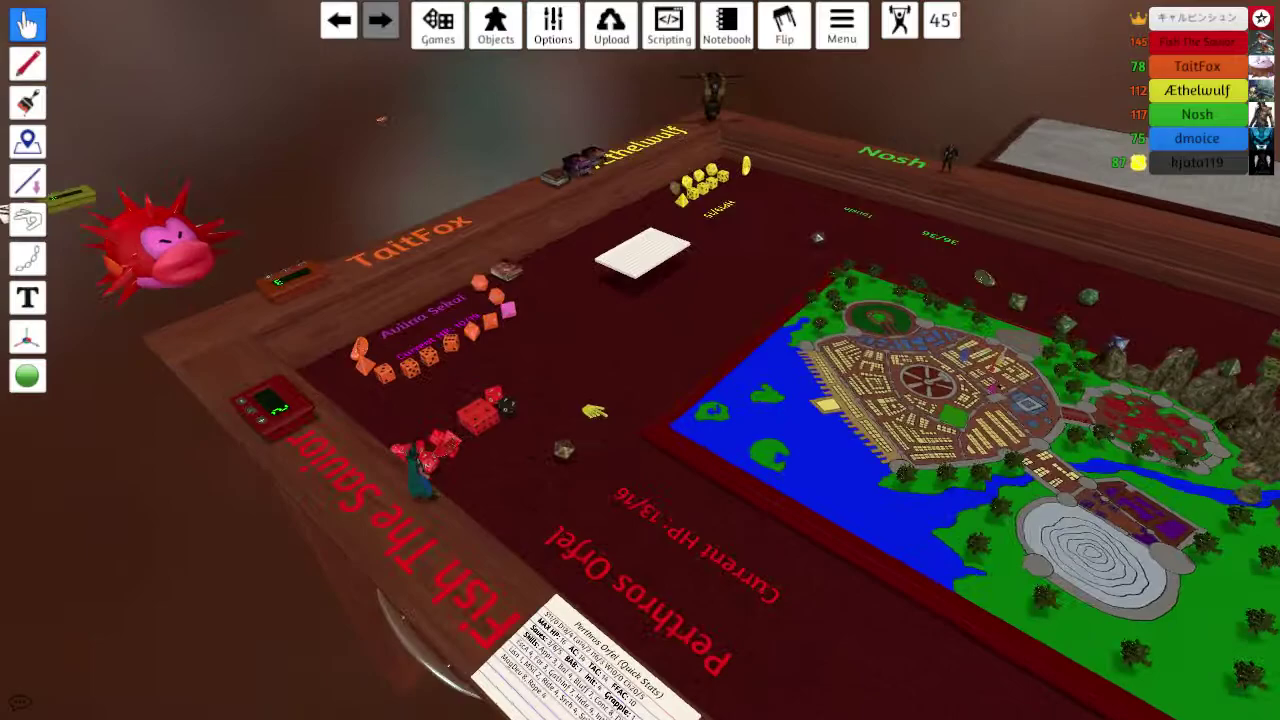
scroll(595, 412, "up", 3)
scroll(595, 412, "up", 3)
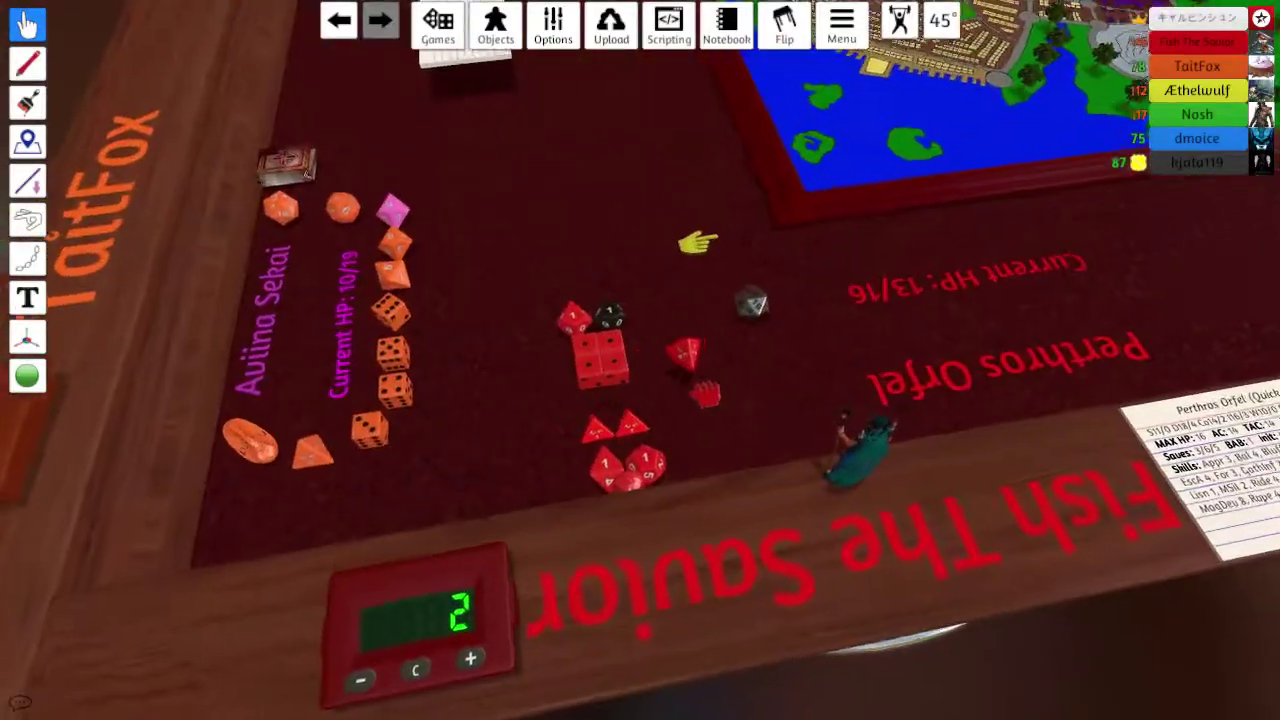
scroll(560, 300, "up", 3)
scroll(523, 250, "up", 3)
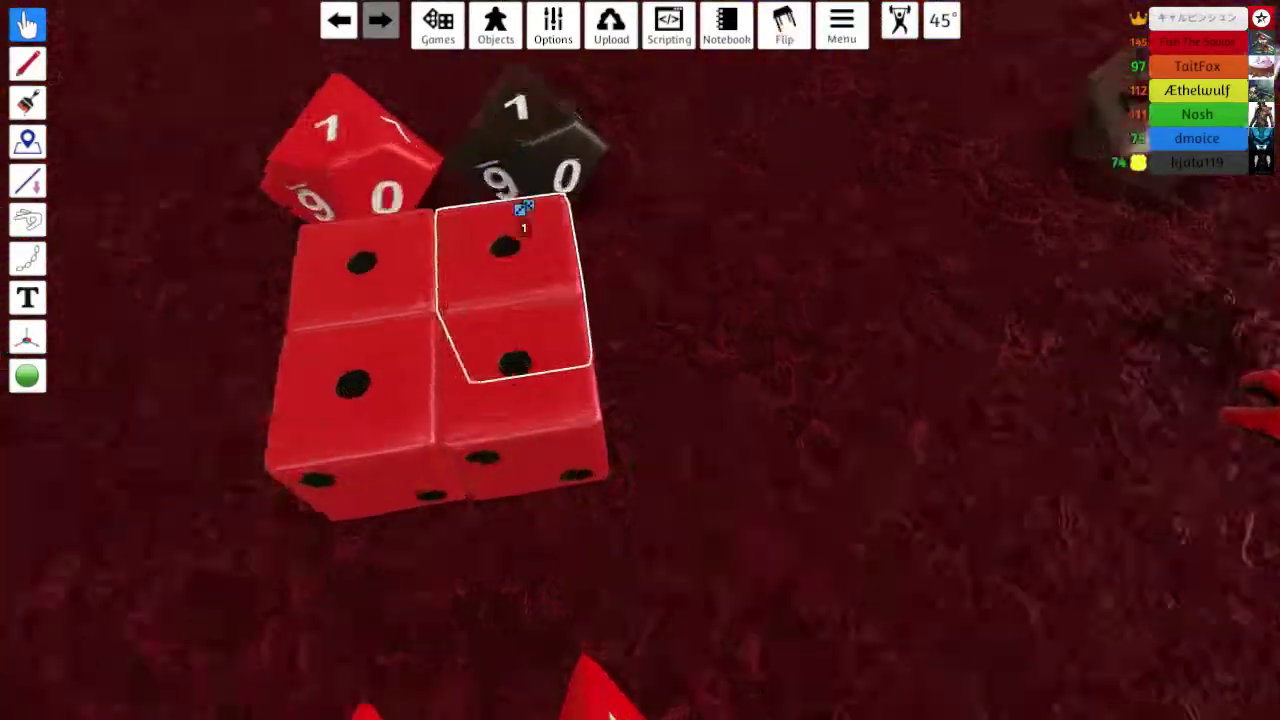
scroll(523, 210, "down", 6)
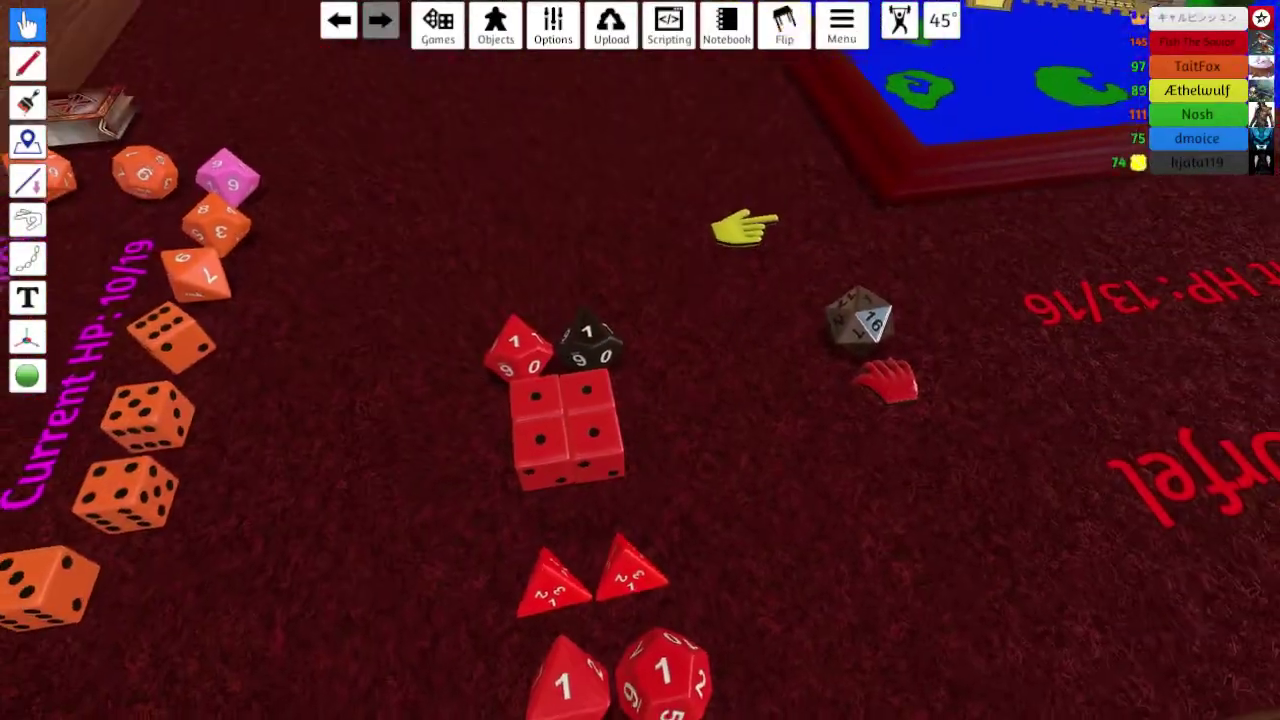
Step: Drag a red d4 out of the triangle and nudge the lone one closer
key("w")
key("s")
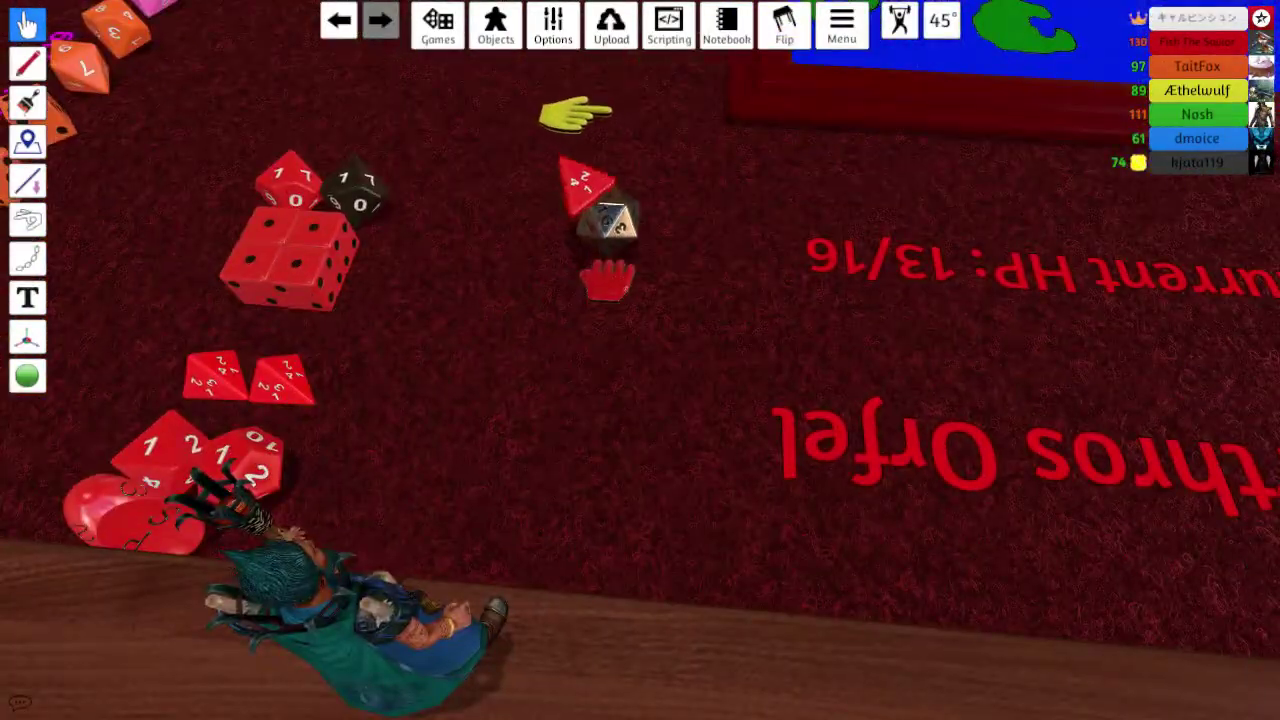
left_click_drag(505, 610, 490, 330)
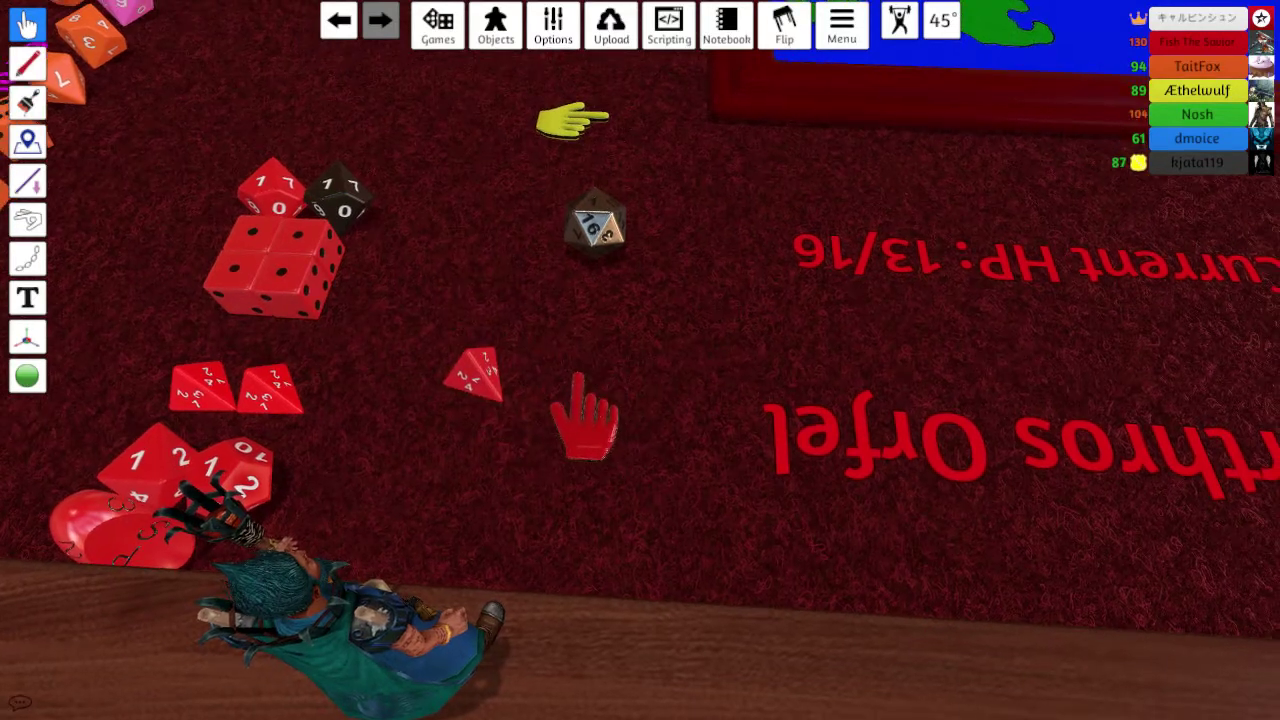
scroll(512, 430, "down", 4)
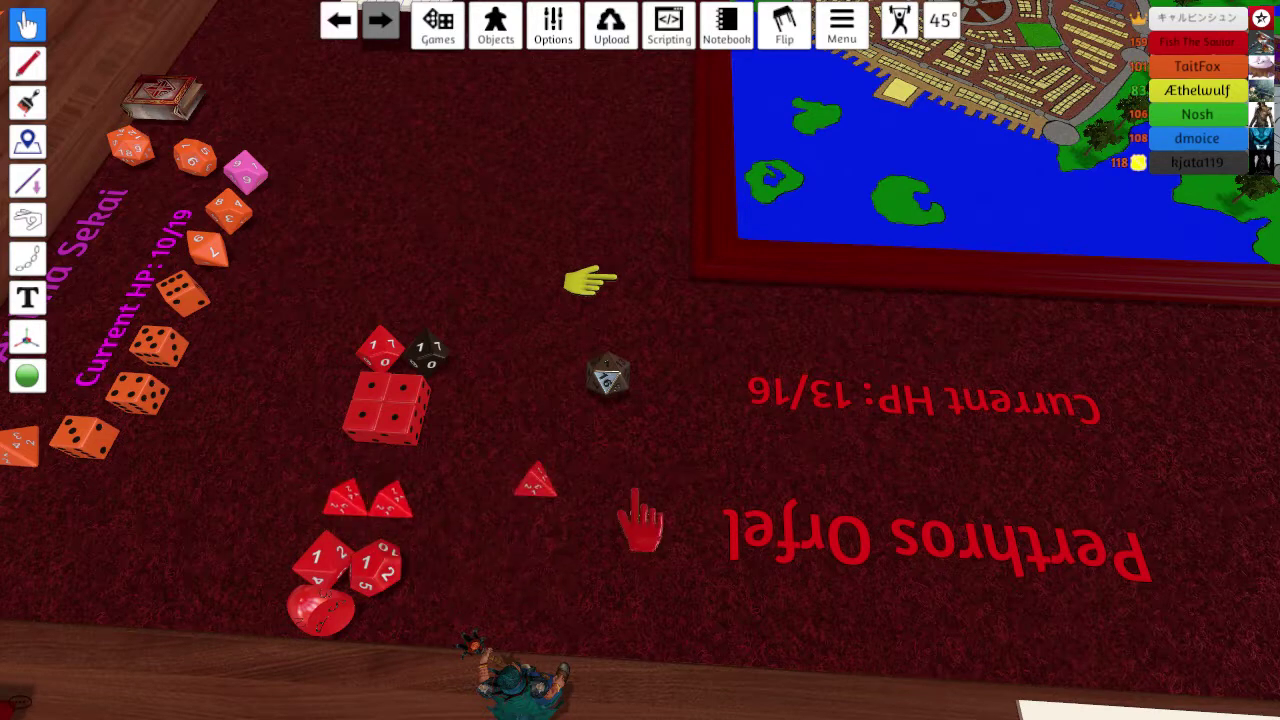
left_click_drag(530, 472, 520, 530)
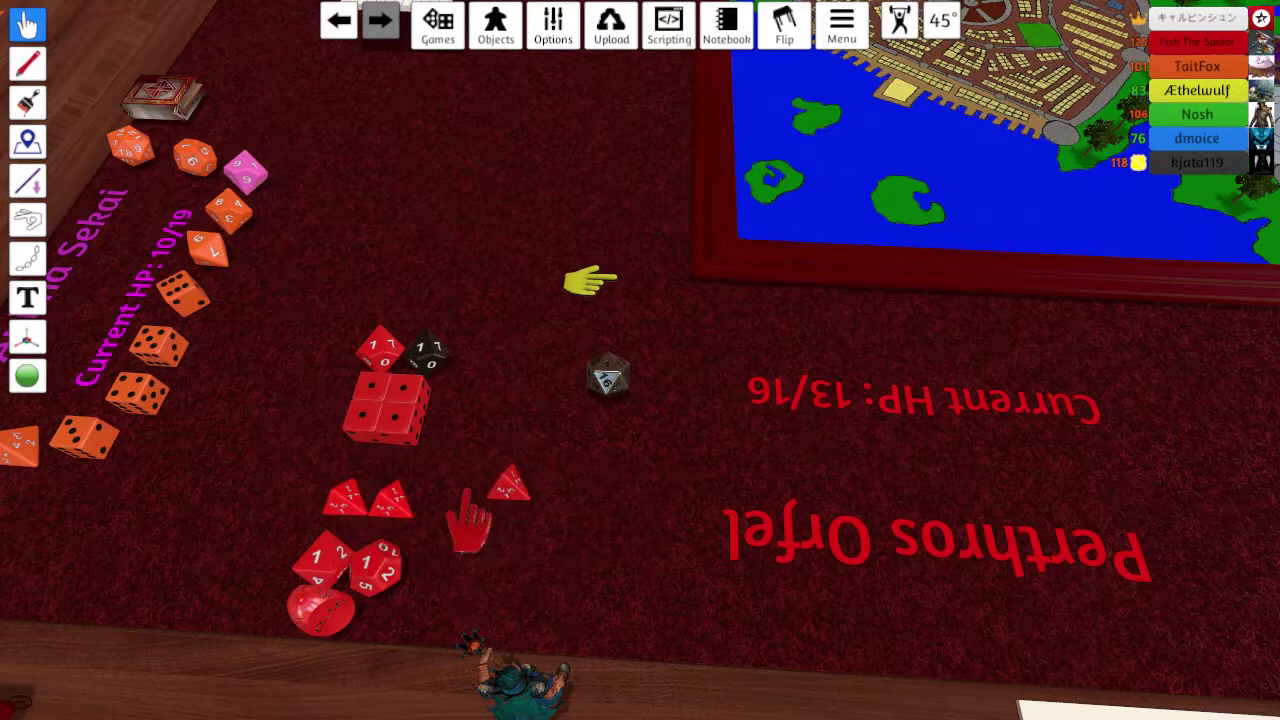
scroll(520, 530, "down", 2)
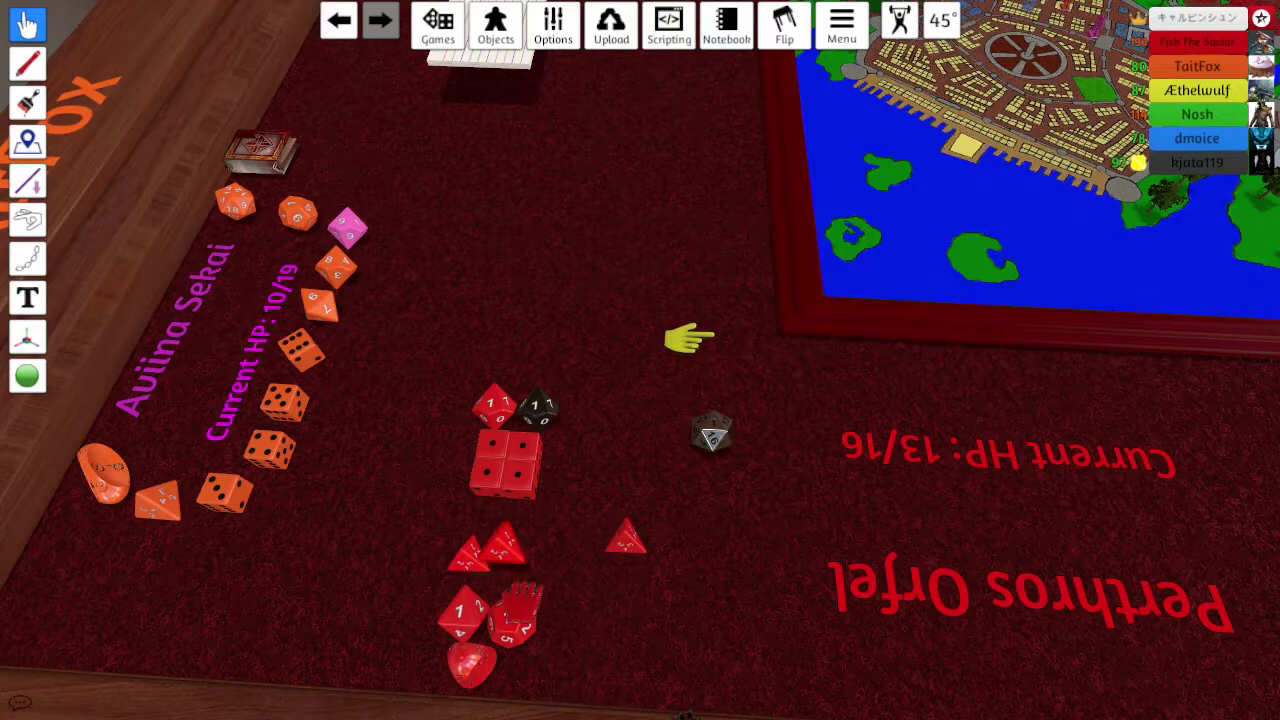
scroll(688, 340, "up", 6)
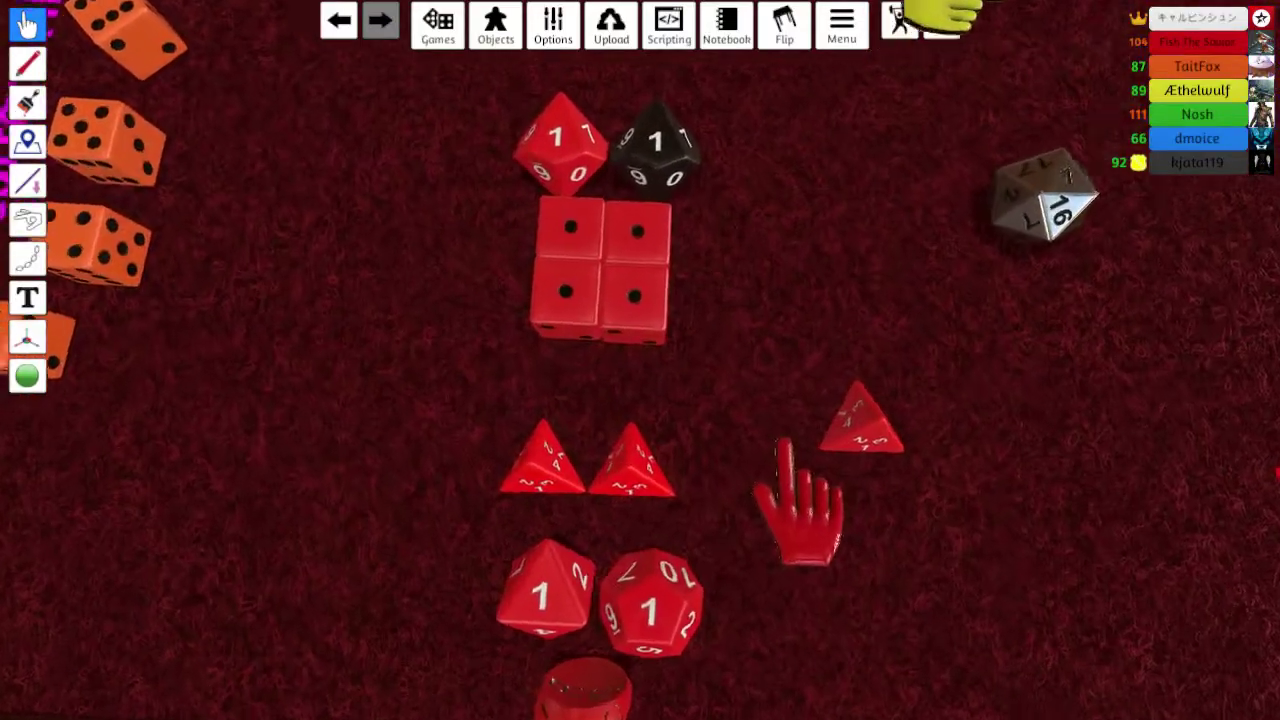
scroll(700, 470, "up", 4)
scroll(715, 470, "down", 5)
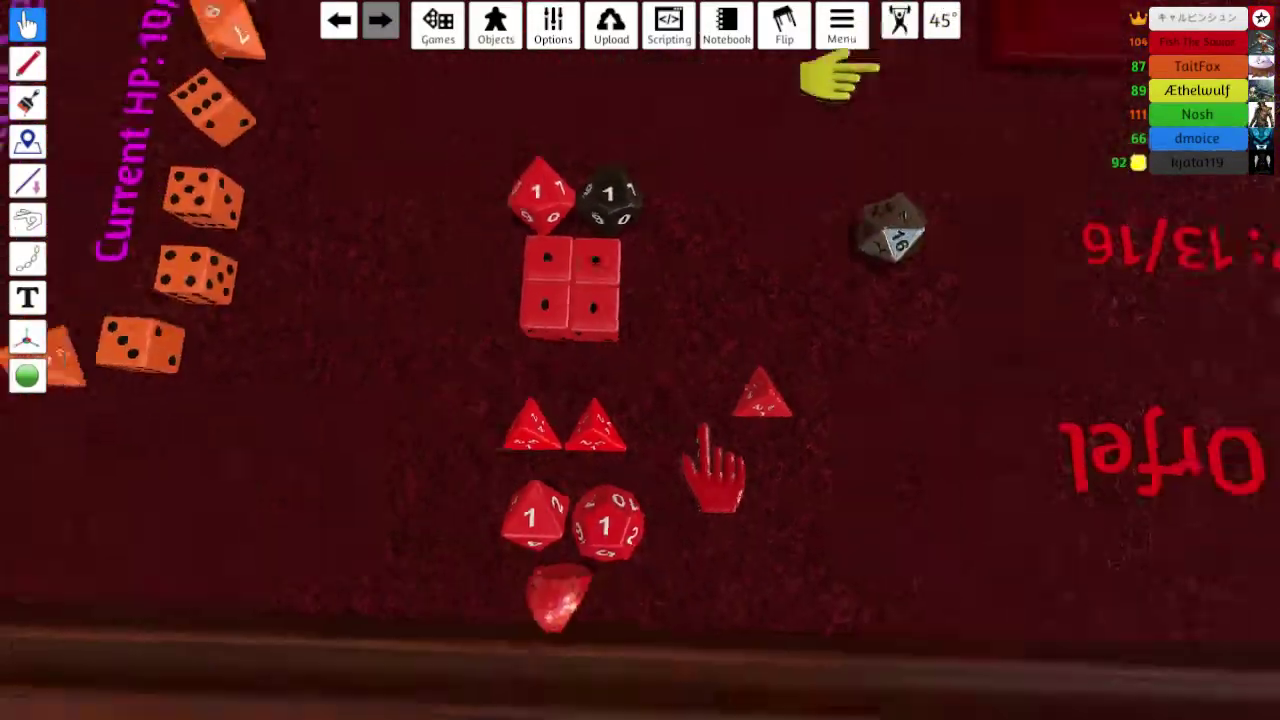
scroll(715, 470, "down", 8)
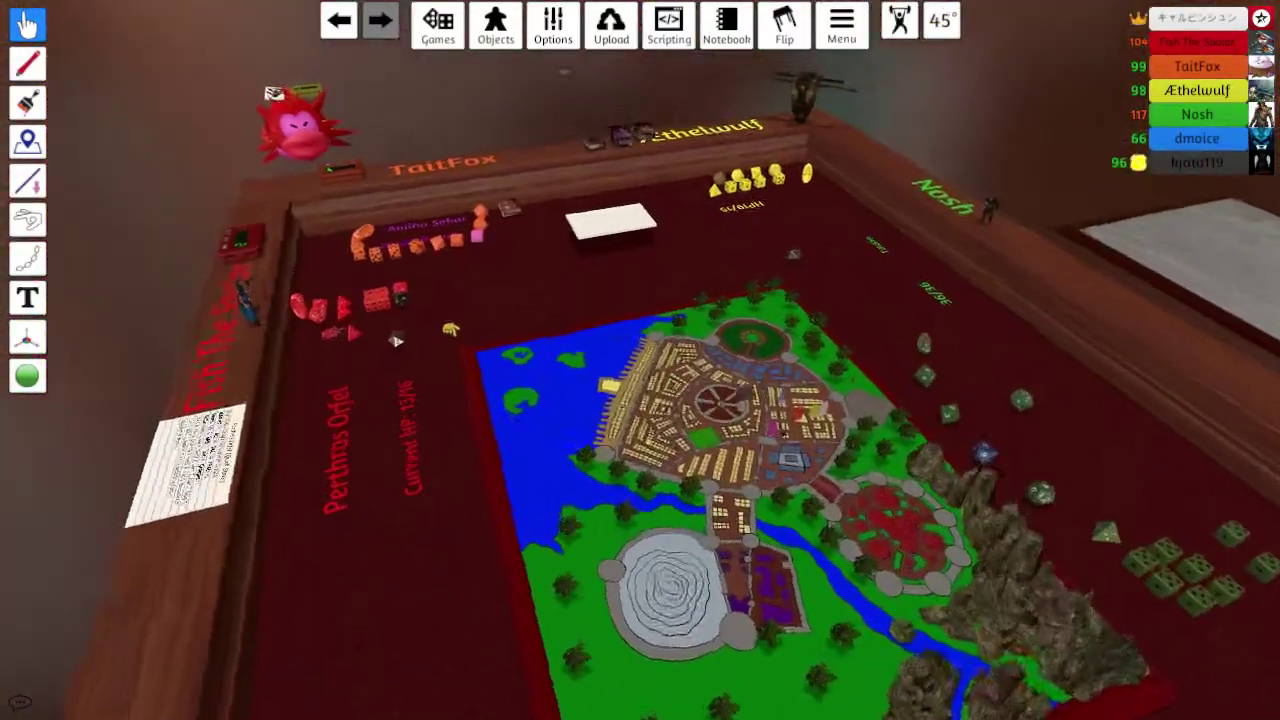
left_click_drag(396, 341, 615, 231)
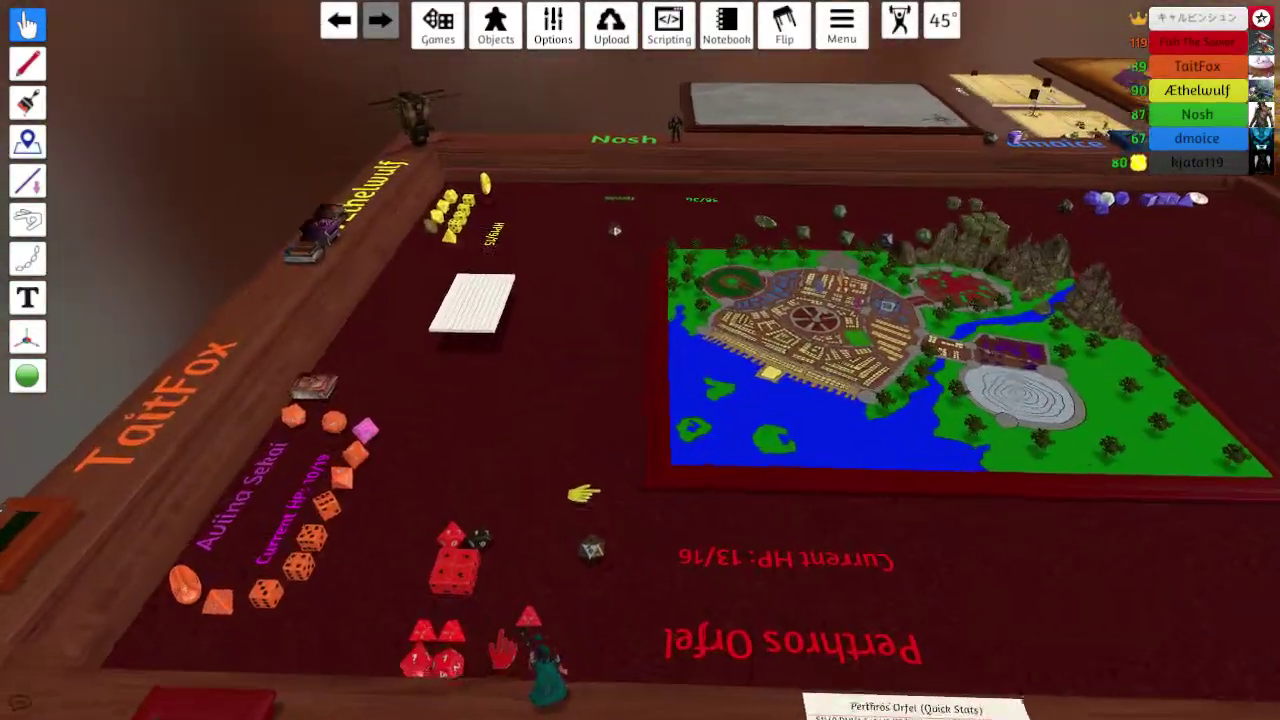
scroll(500, 650, "up", 4)
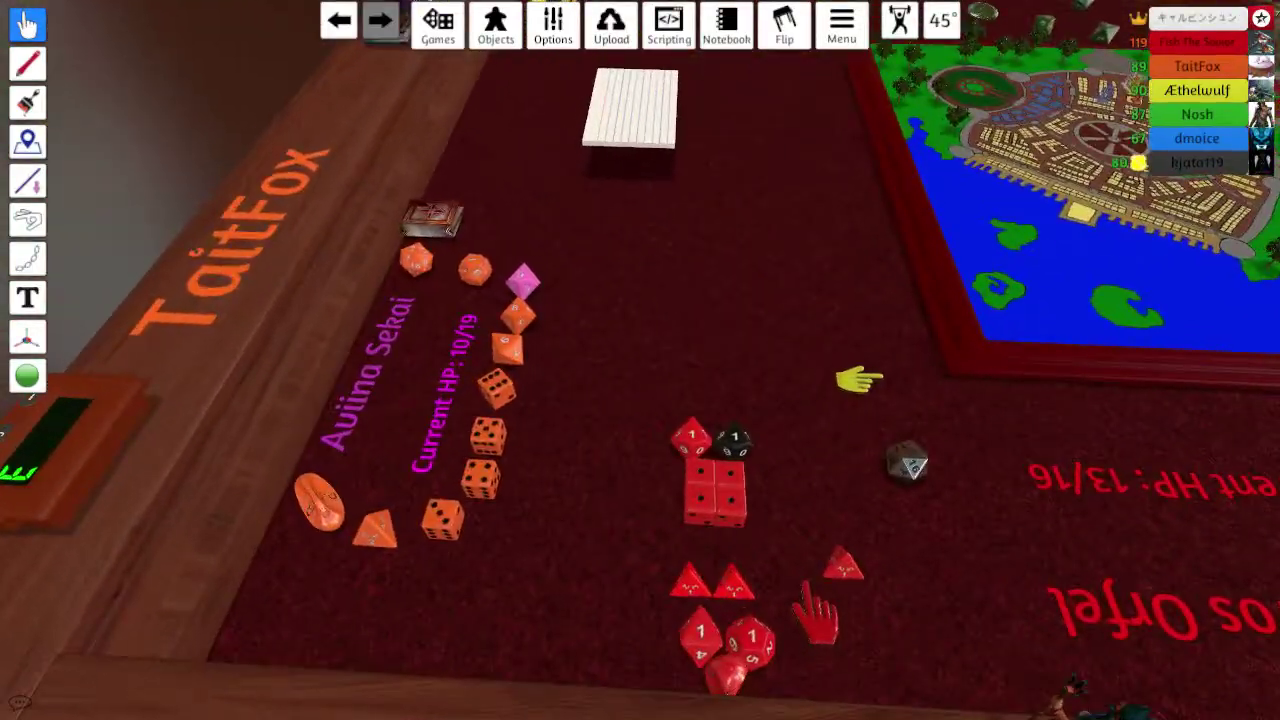
scroll(620, 600, "up", 3)
scroll(660, 580, "up", 3)
scroll(685, 555, "up", 2)
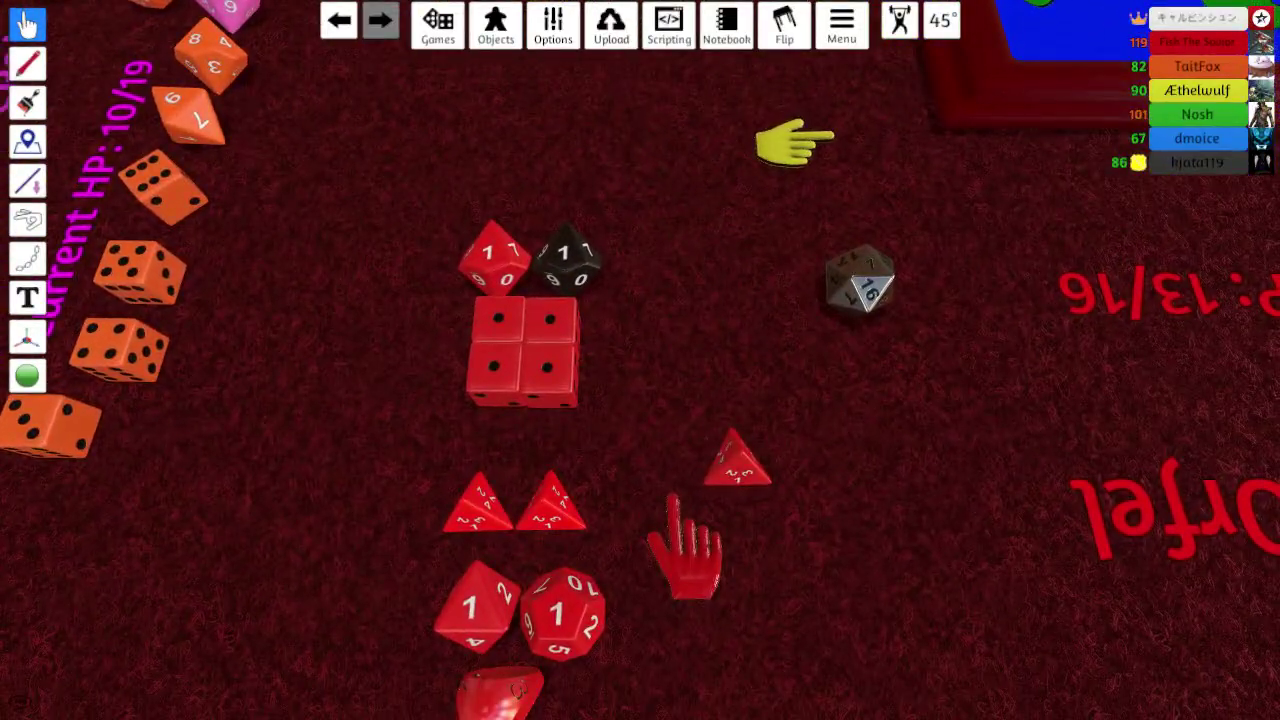
scroll(685, 555, "up", 1)
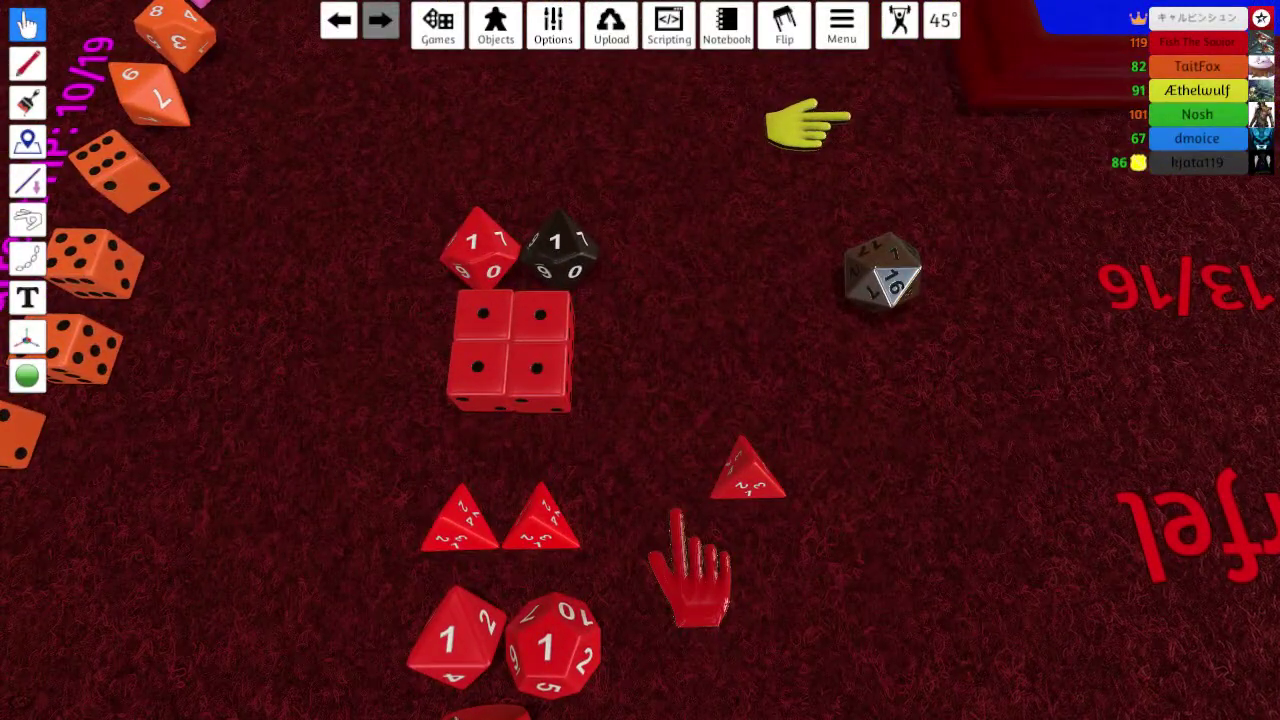
scroll(690, 570, "down", 5)
scroll(690, 570, "down", 3)
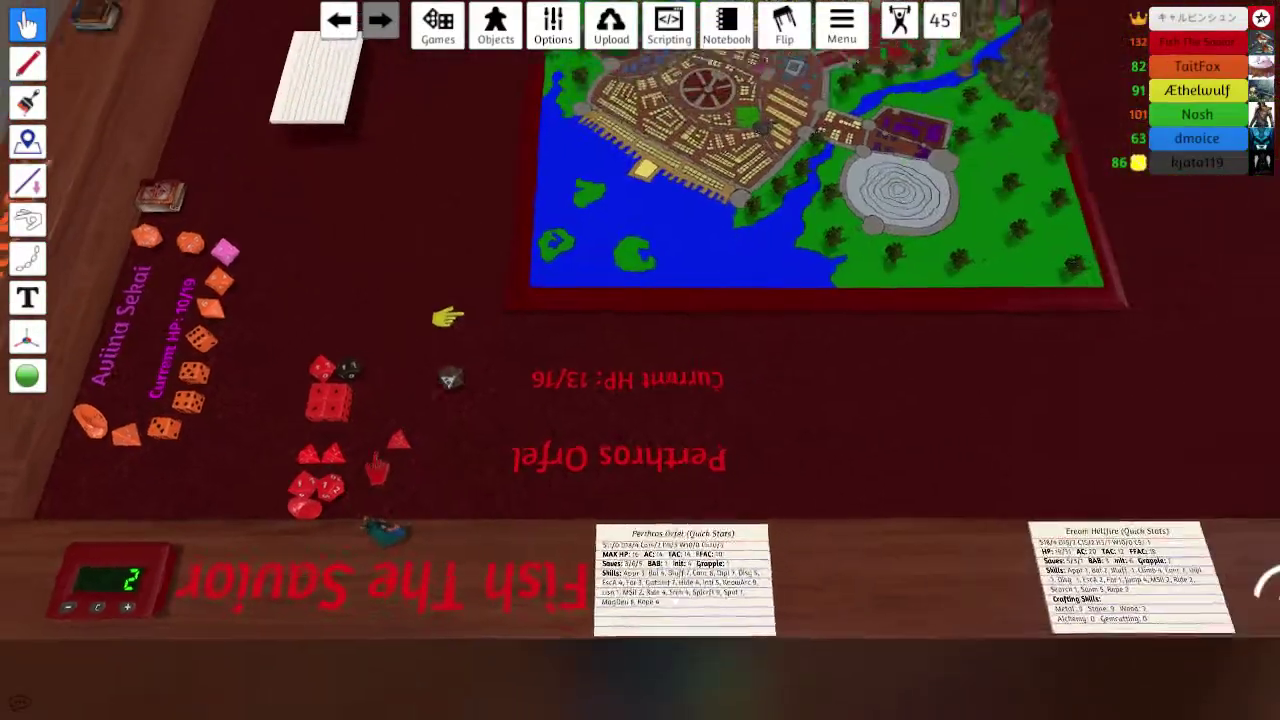
left_click_drag(640, 400, 400, 500)
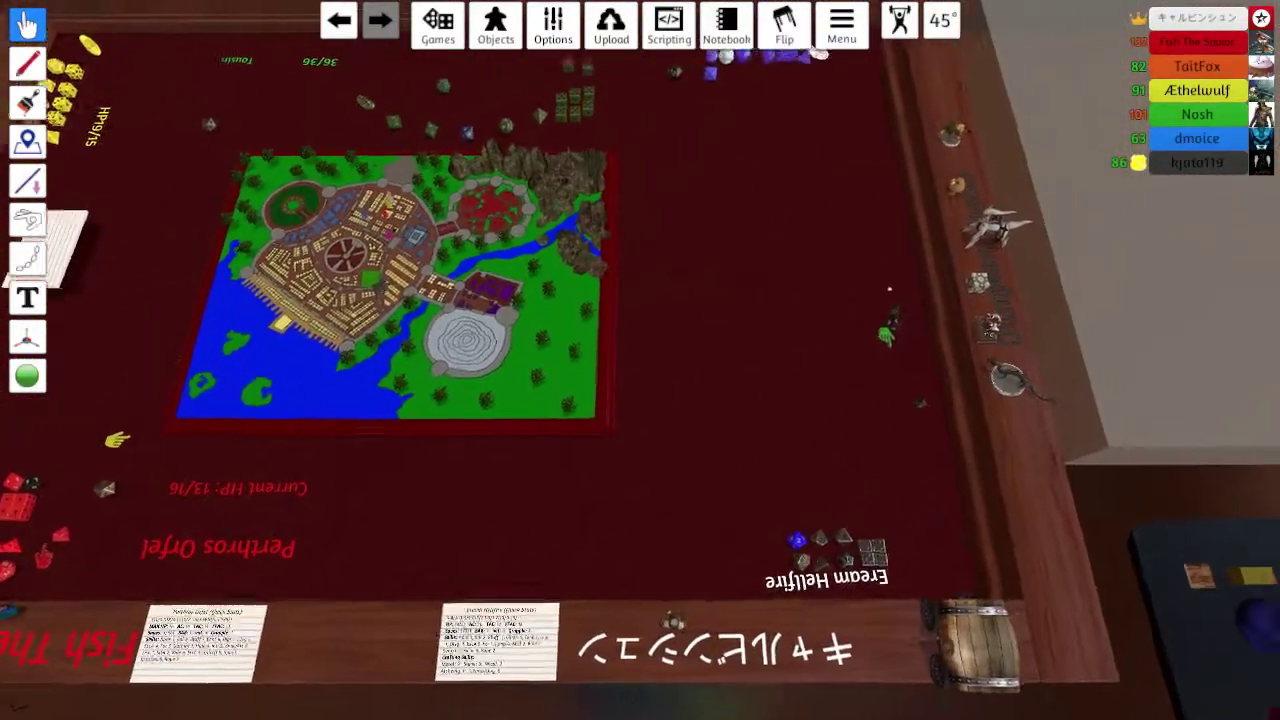
key("a")
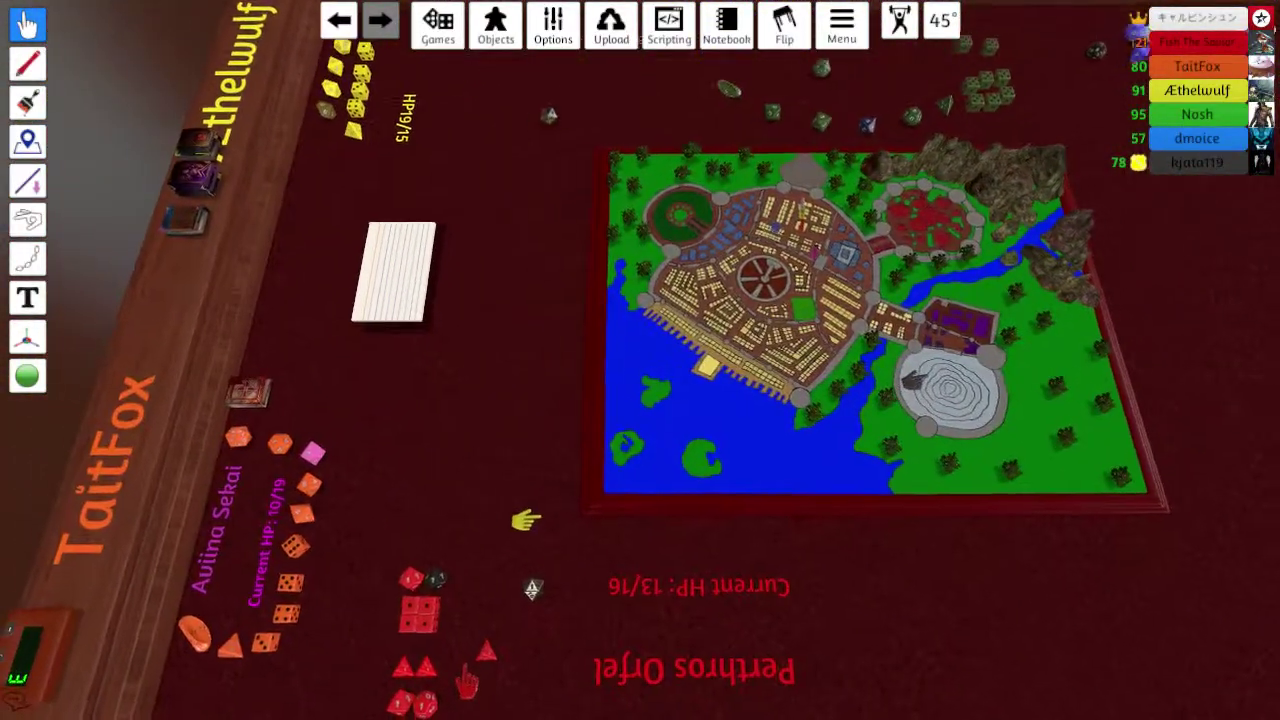
key("a")
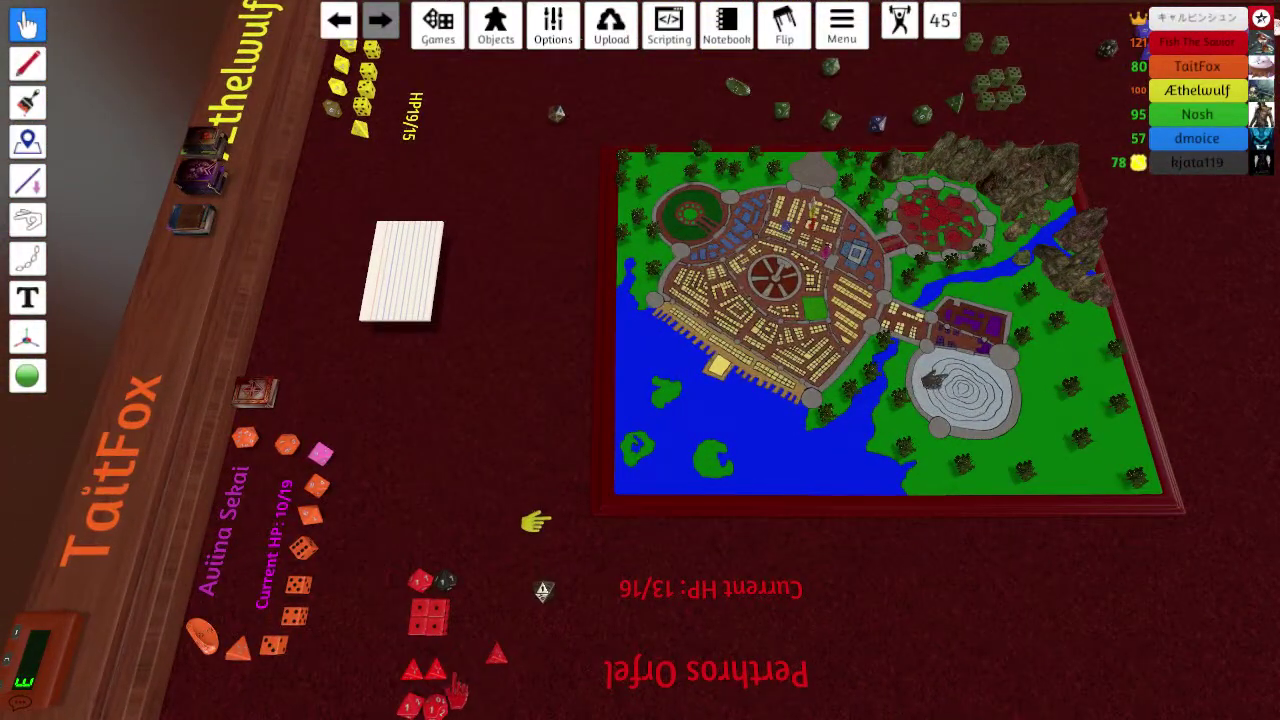
key("d")
key("d")
key("a")
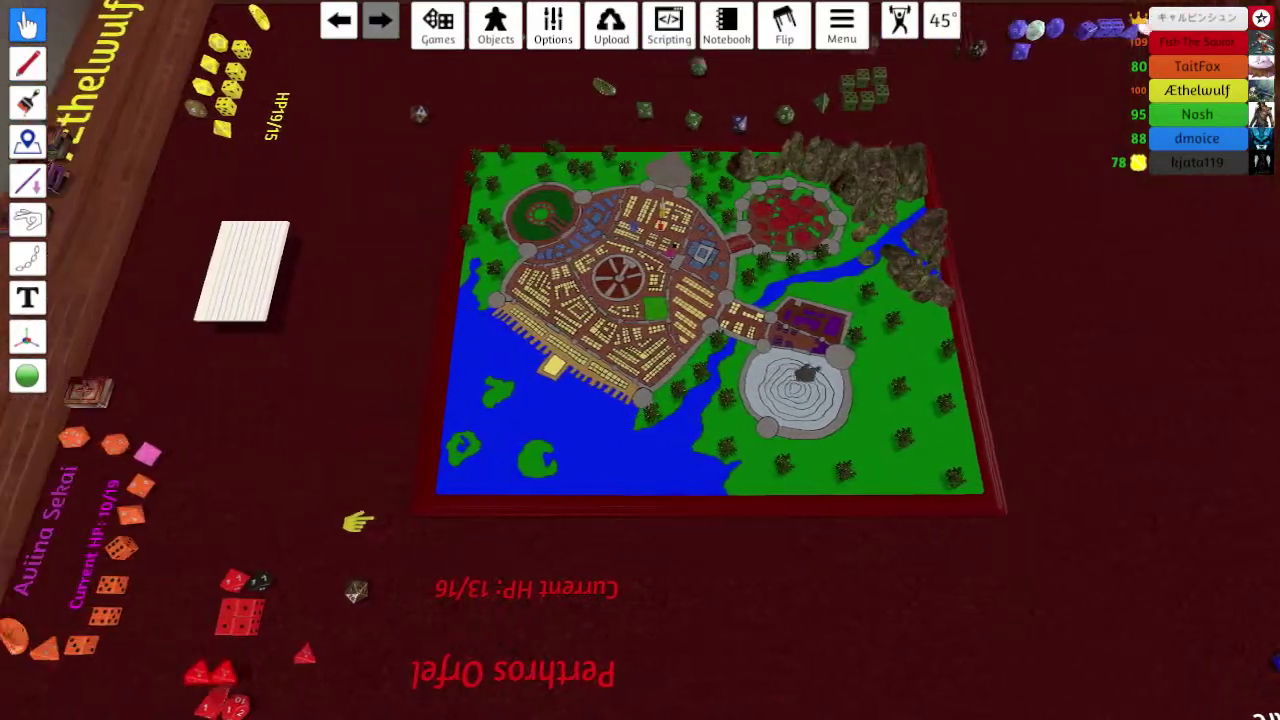
key("a")
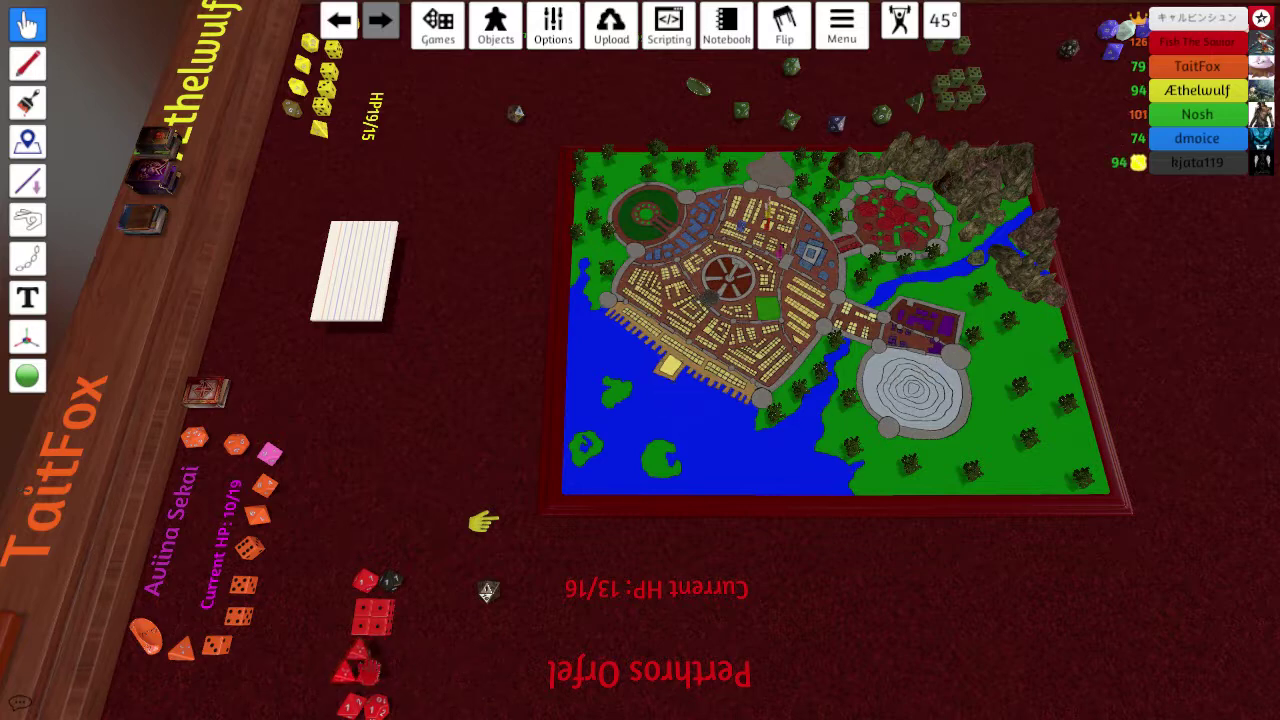
scroll(483, 560, "up", 5)
scroll(483, 560, "up", 5)
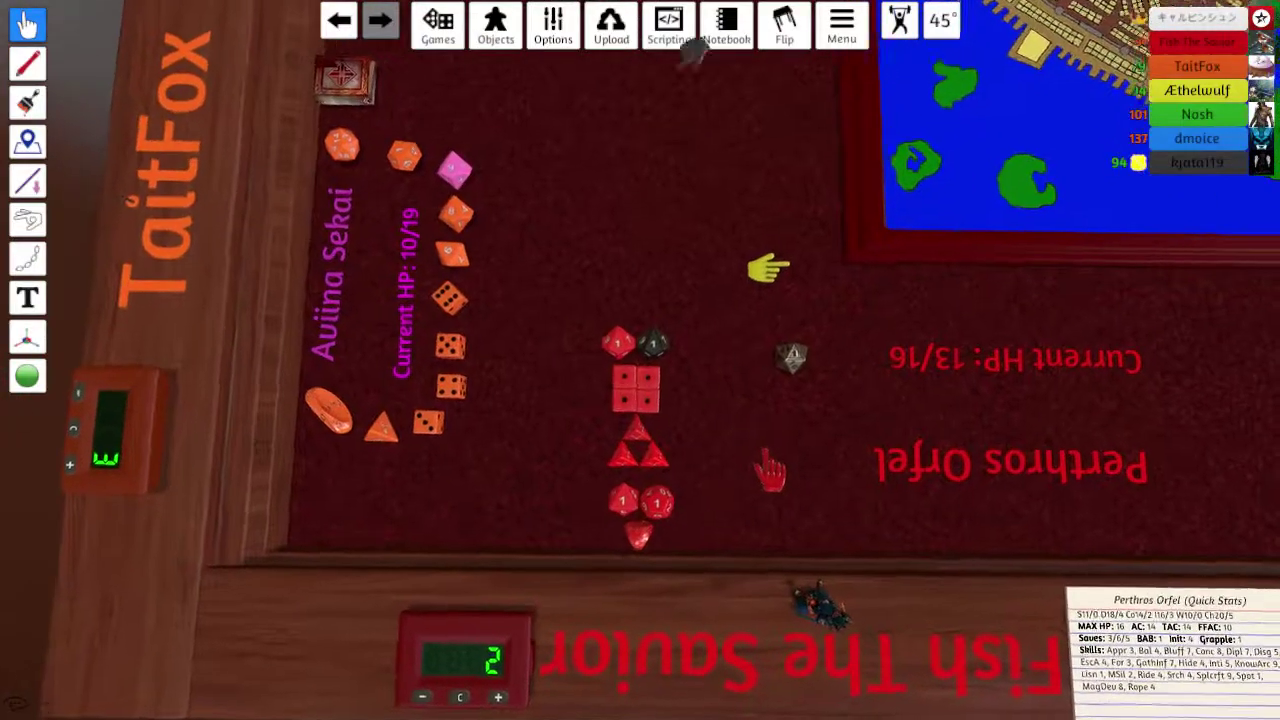
scroll(640, 400, "up", 3)
scroll(640, 400, "up", 3)
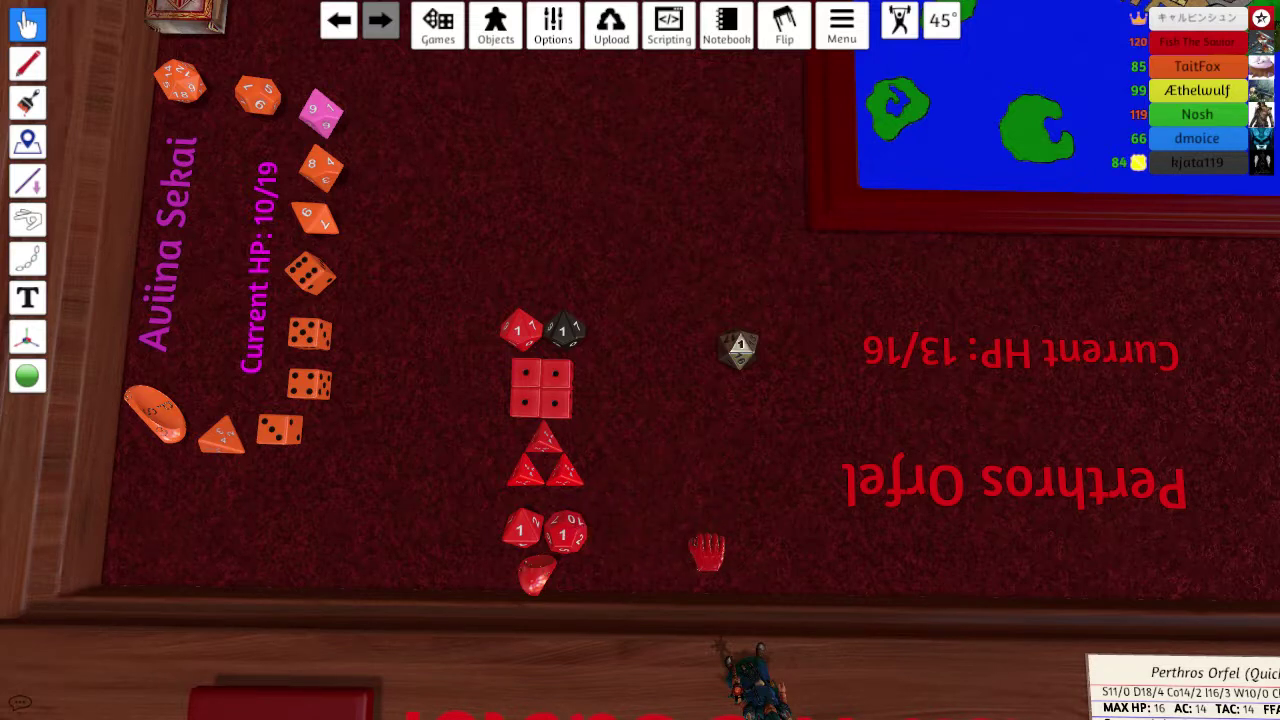
Step: Nudge the red d6 block and d4s into line; shift the red d10 slightly right
left_click_drag(522, 400, 549, 425)
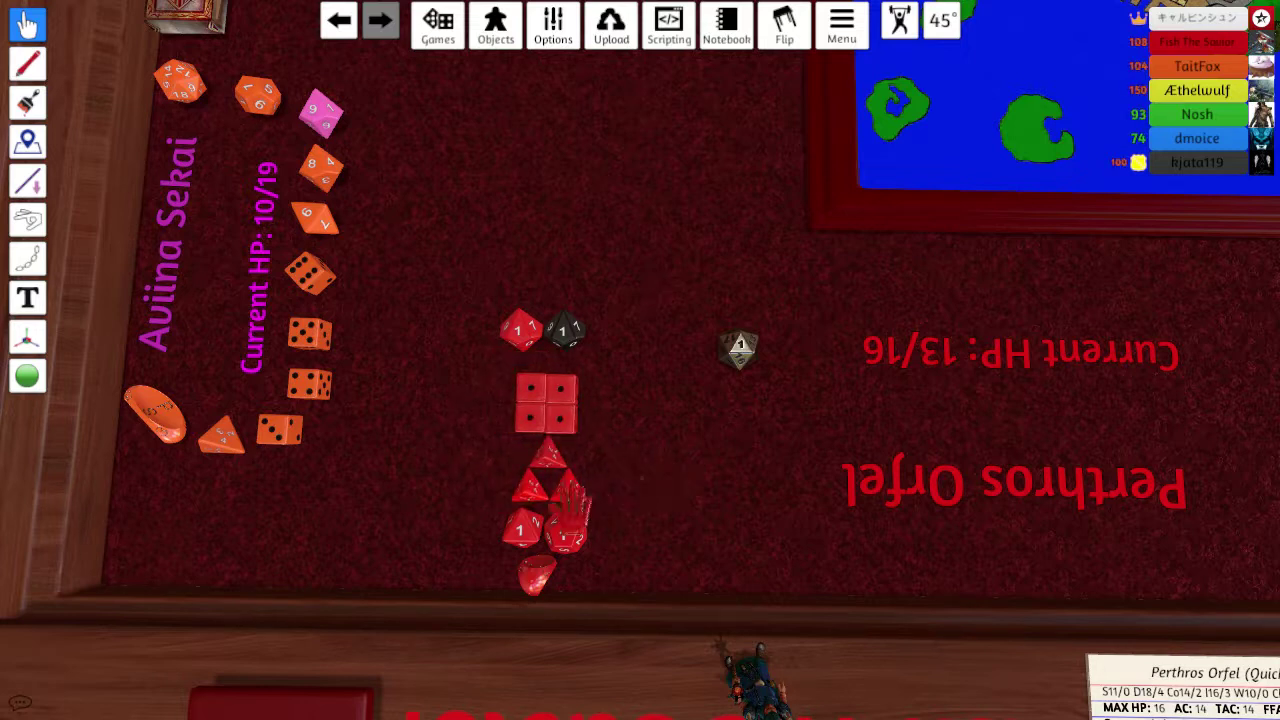
left_click_drag(565, 525, 575, 530)
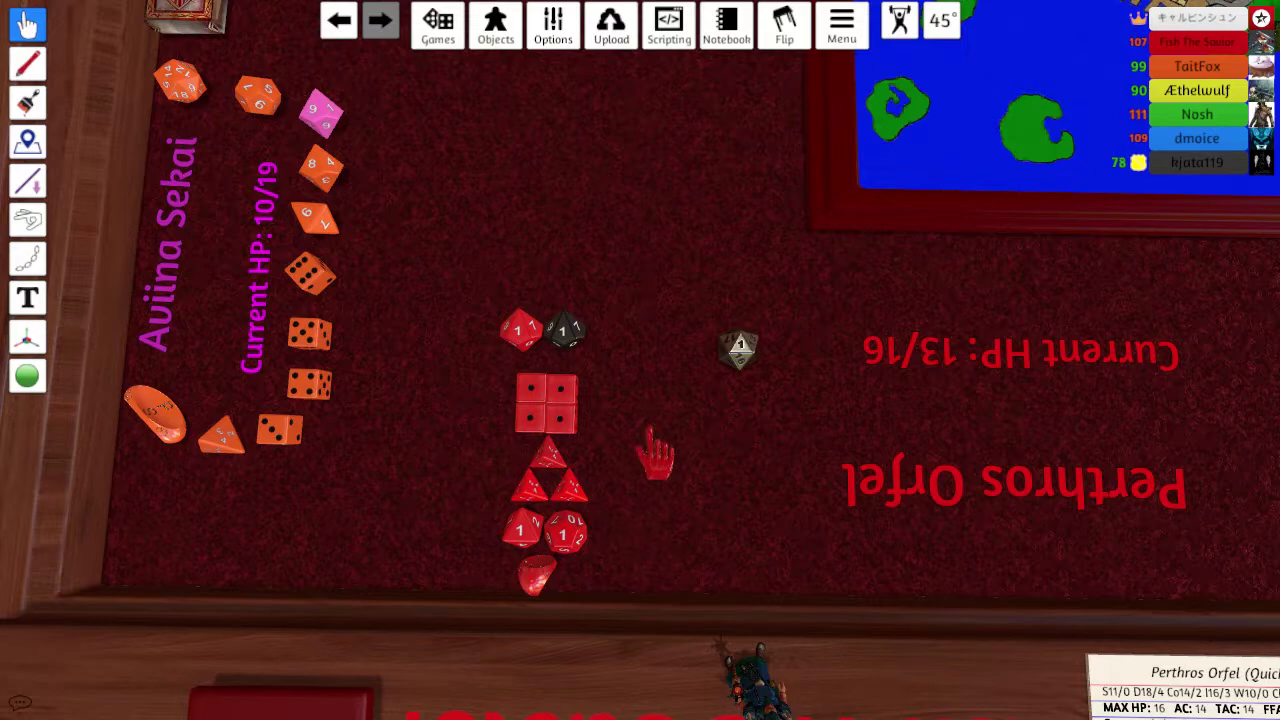
scroll(615, 530, "down", 1)
scroll(600, 612, "down", 5)
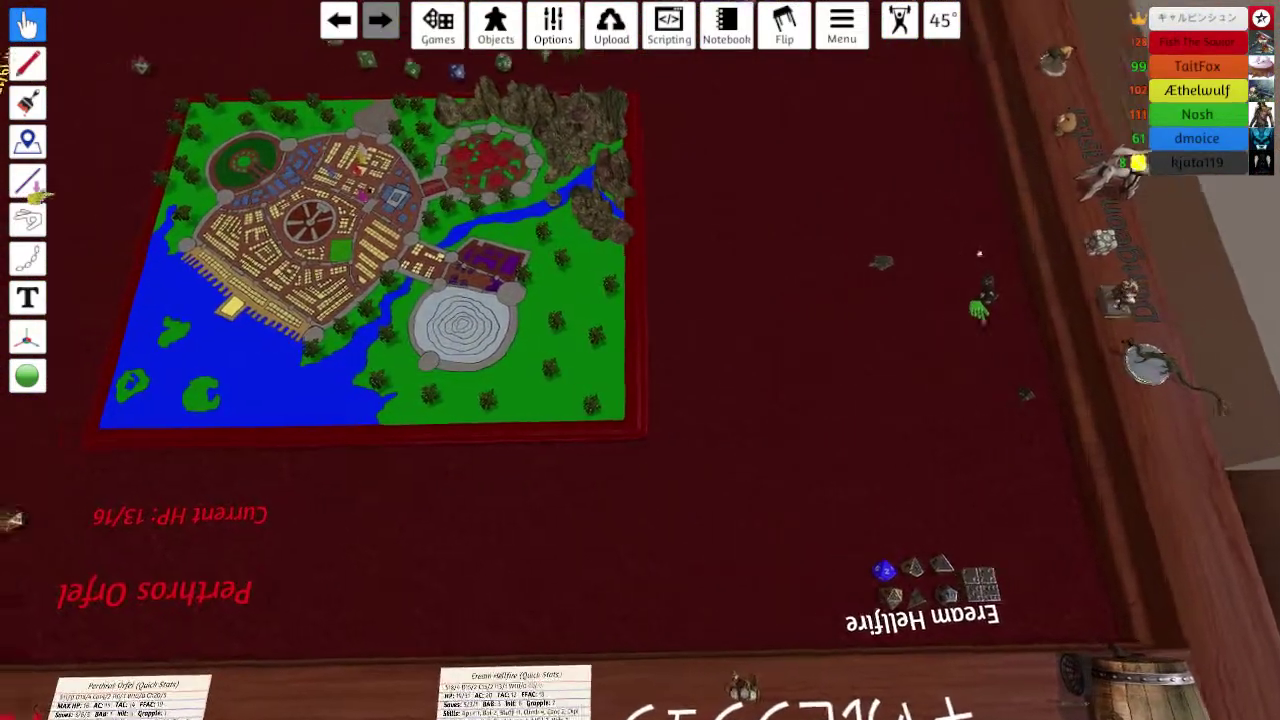
scroll(600, 400, "down", 3)
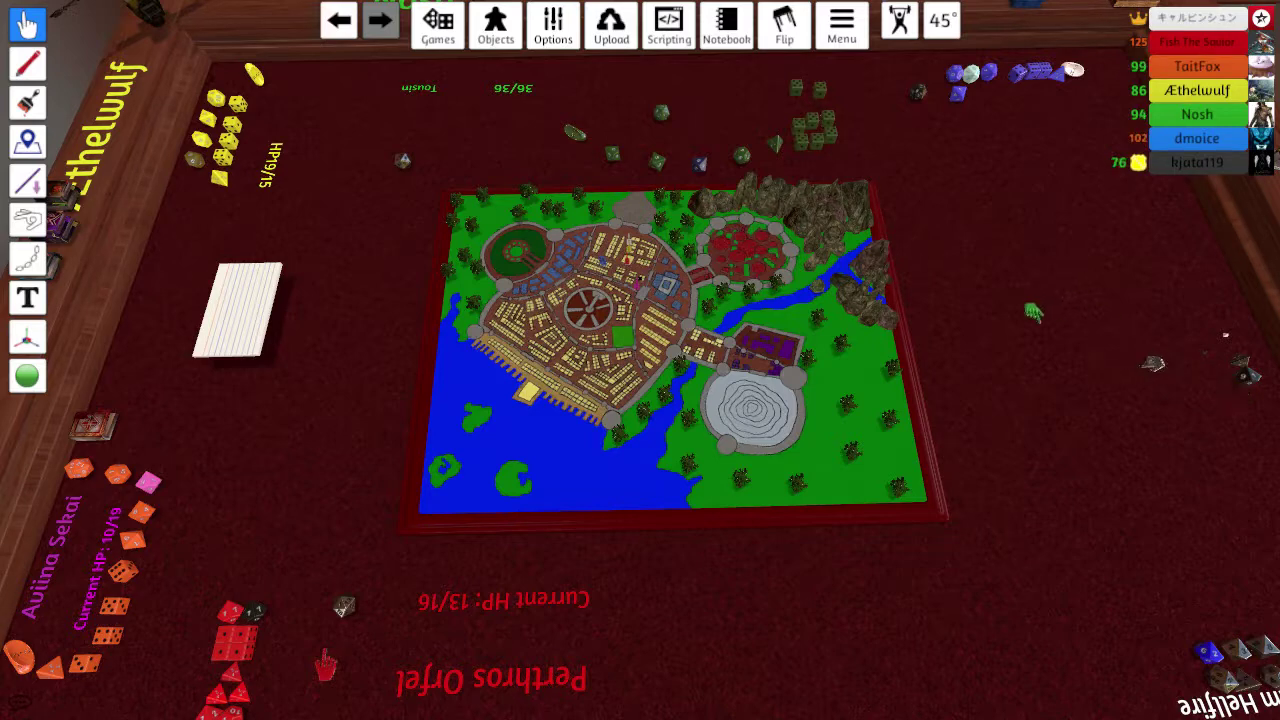
key("q")
key("q")
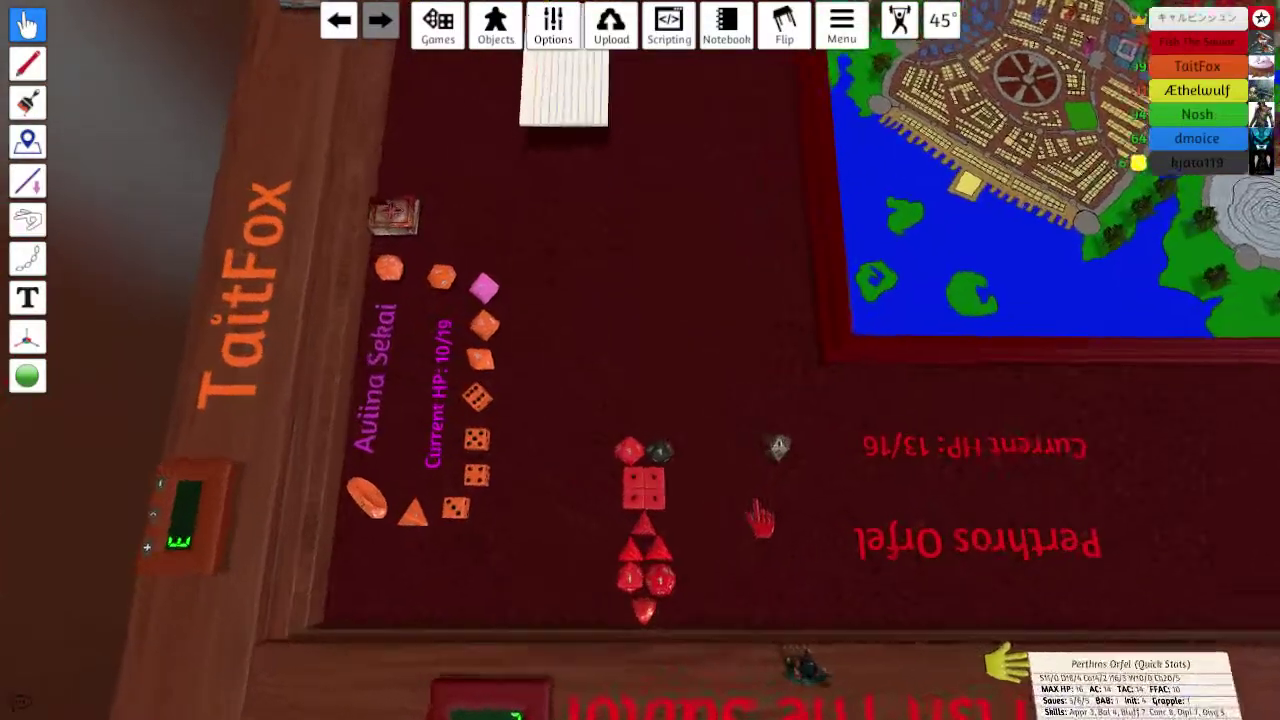
key("q")
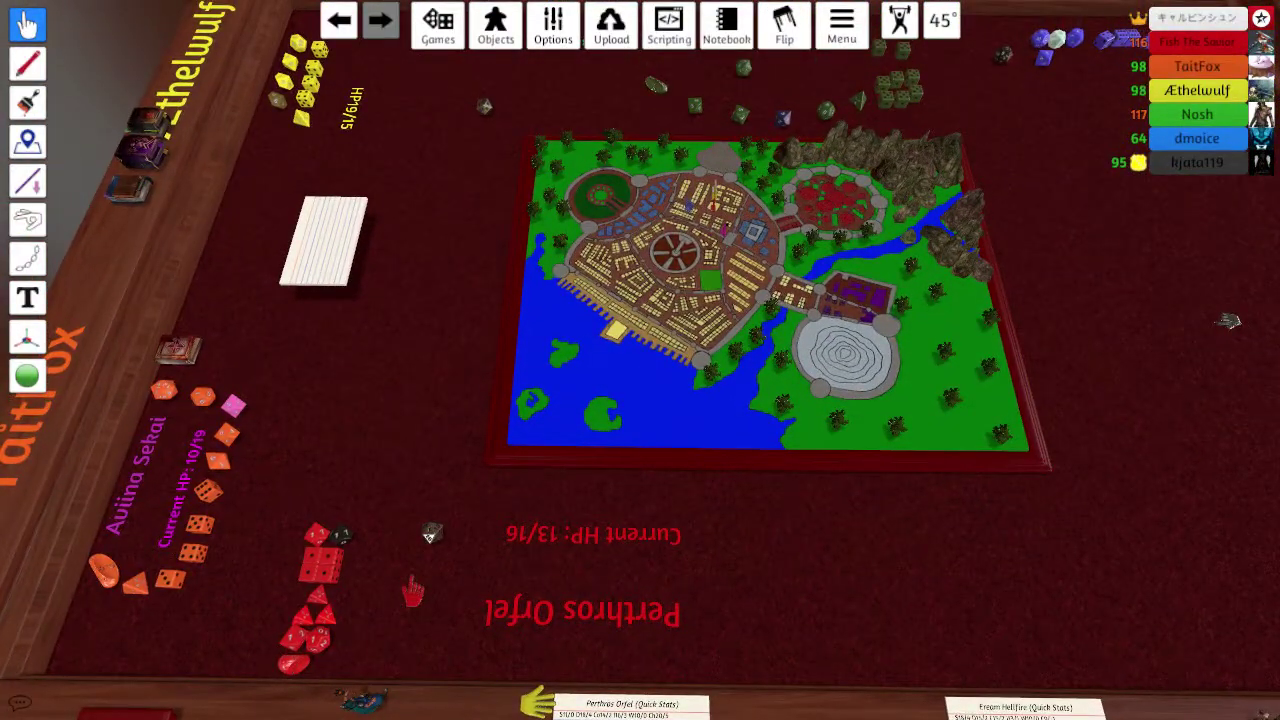
key("a")
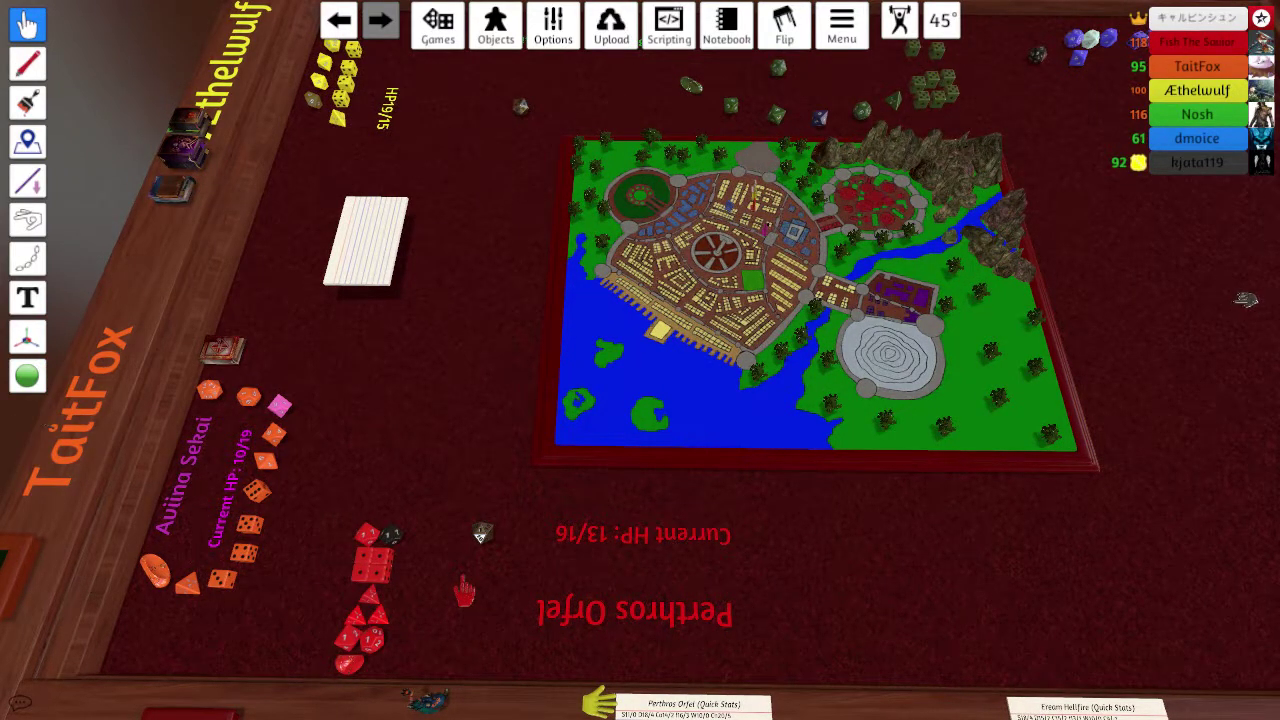
key("d")
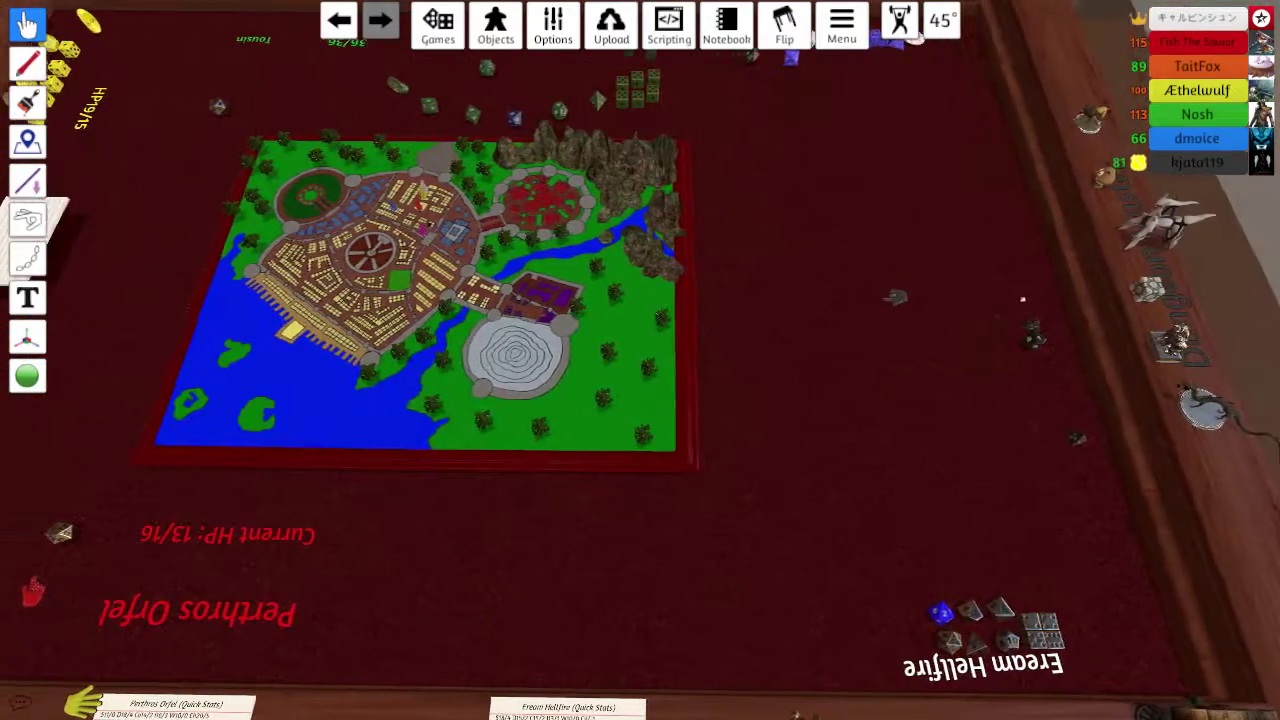
key("a")
scroll(640, 400, "up", 6)
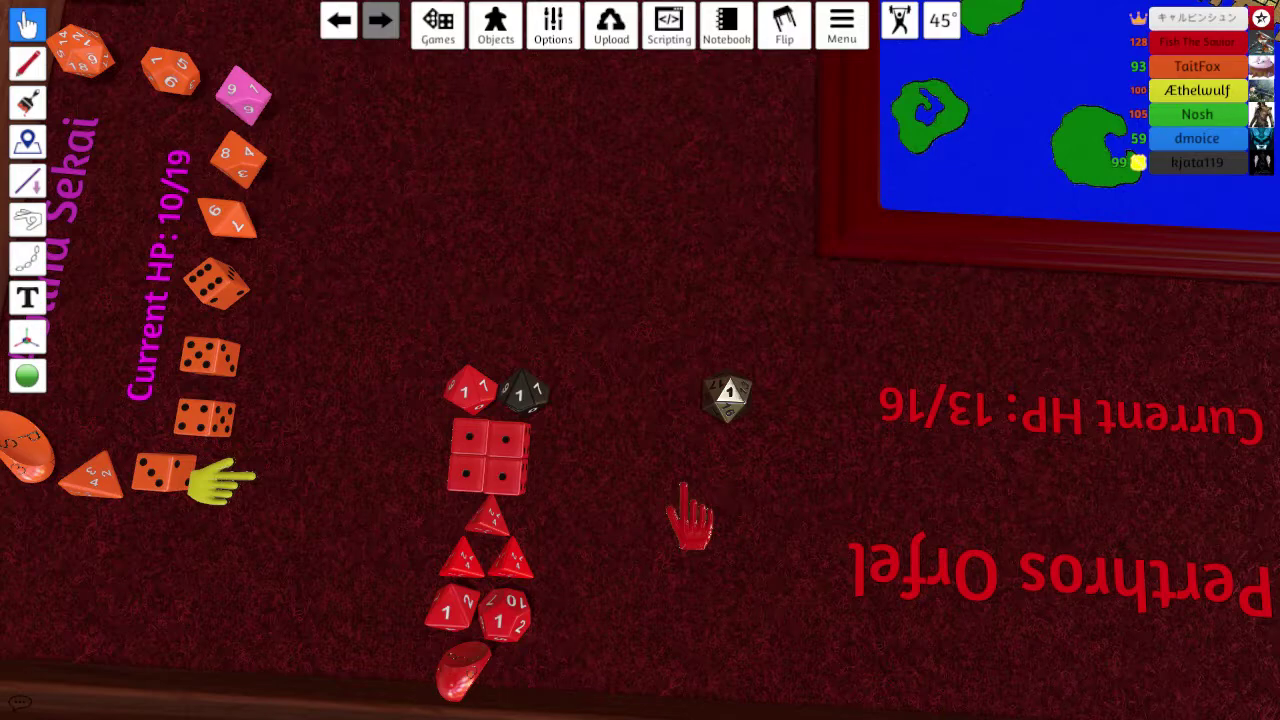
scroll(690, 520, "down", 5)
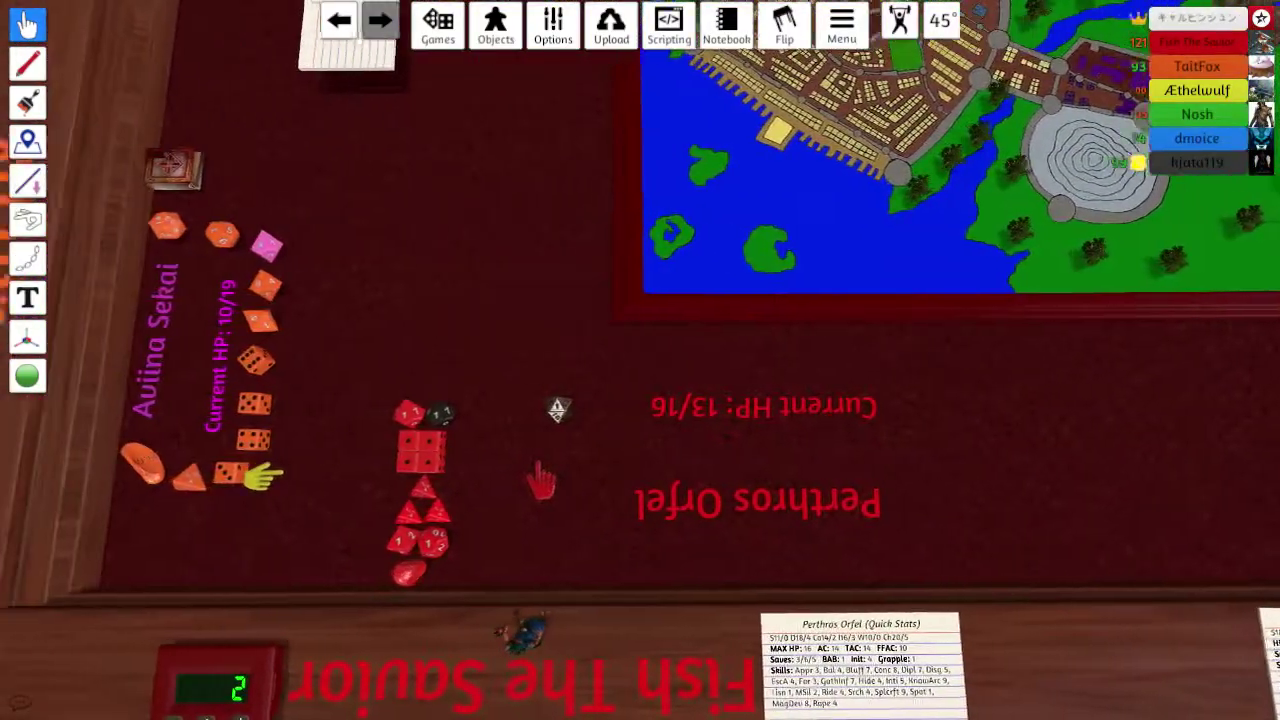
left_click_drag(640, 360, 665, 360)
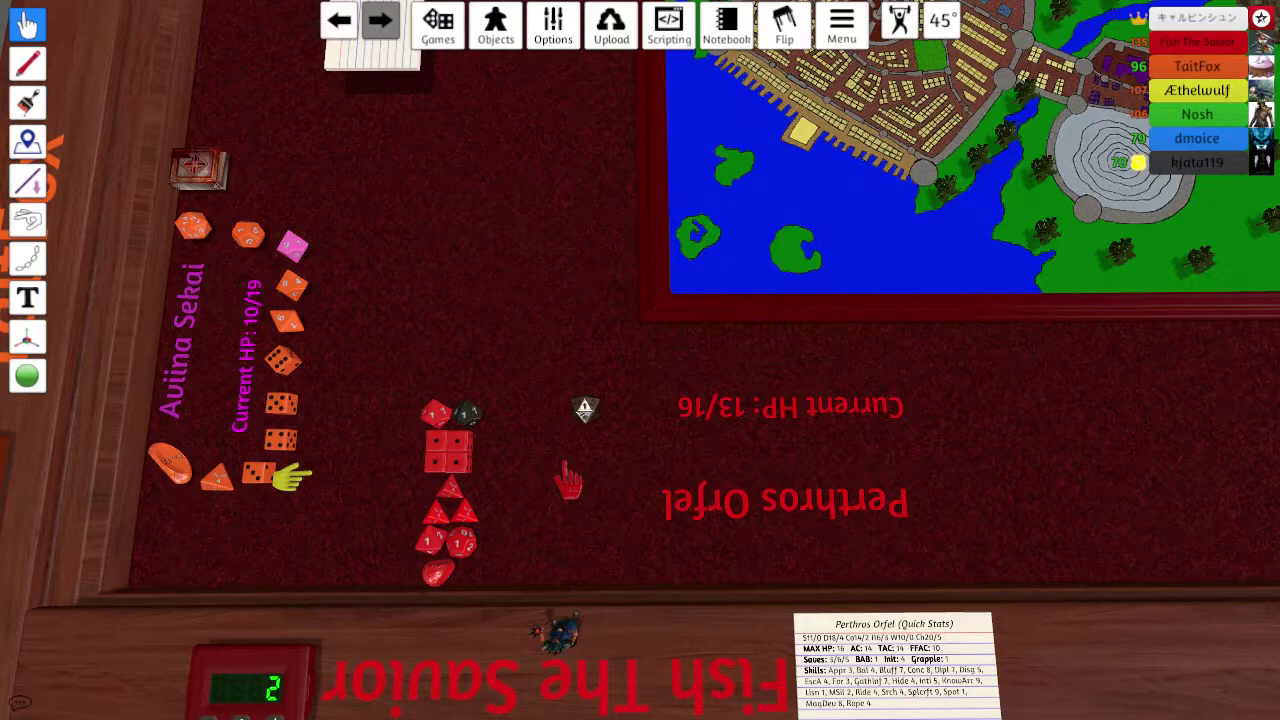
right_click(565, 482)
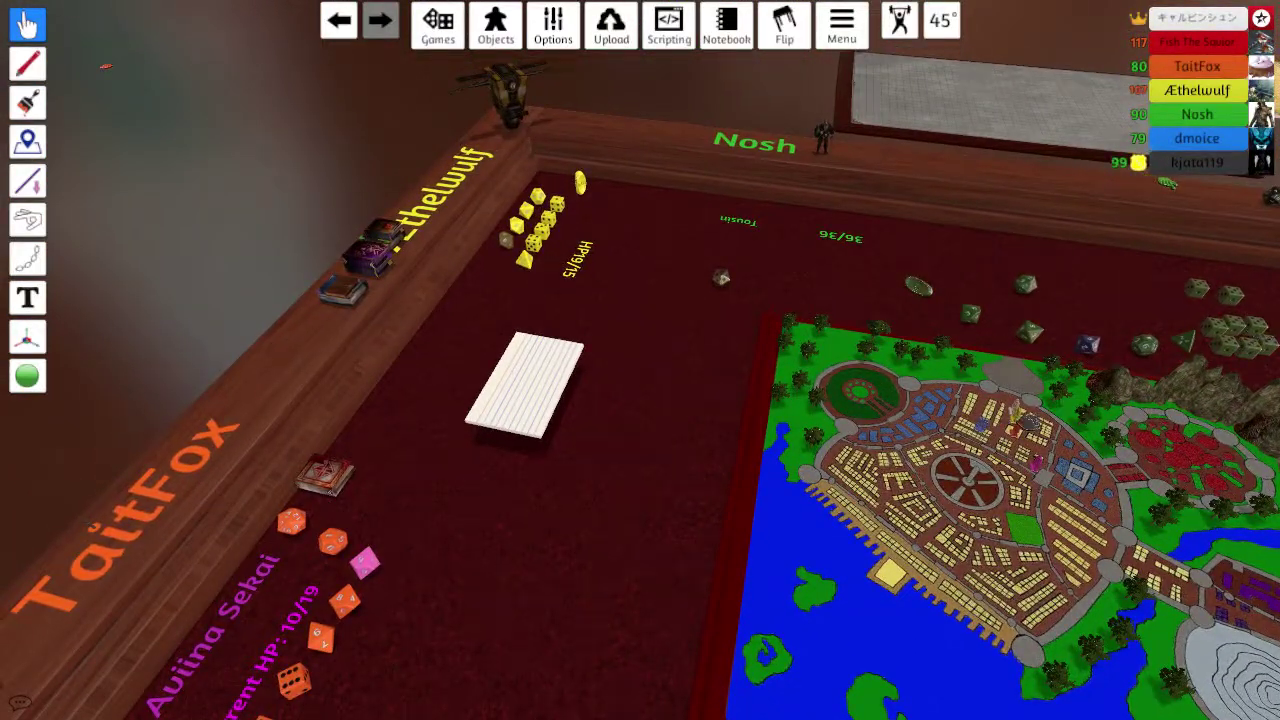
left_click_drag(700, 500, 400, 250)
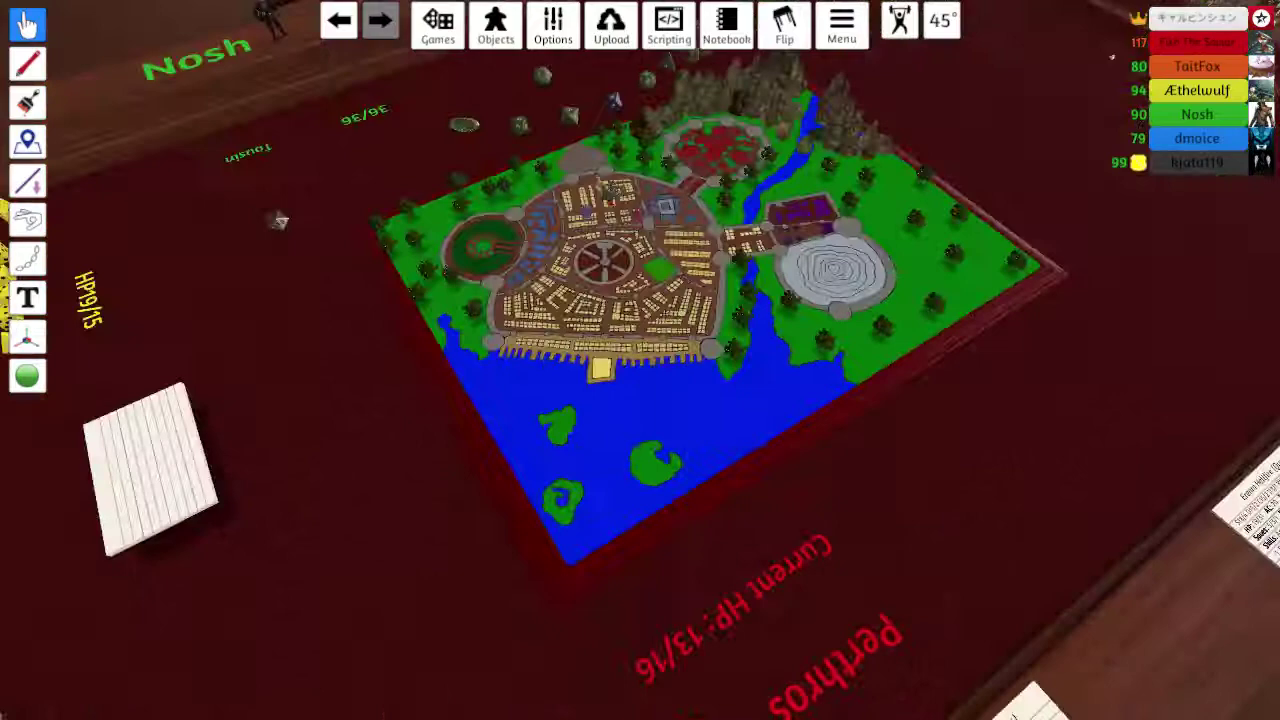
right_click(280, 220)
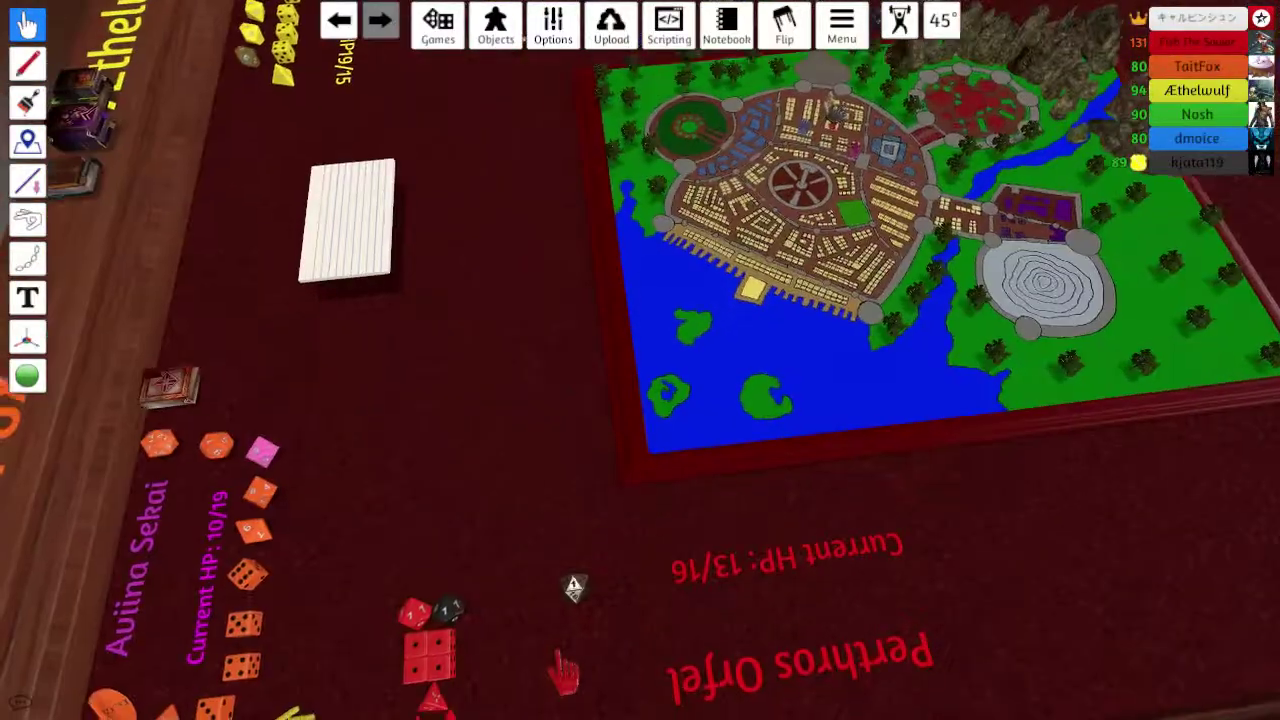
scroll(566, 505, "up", 5)
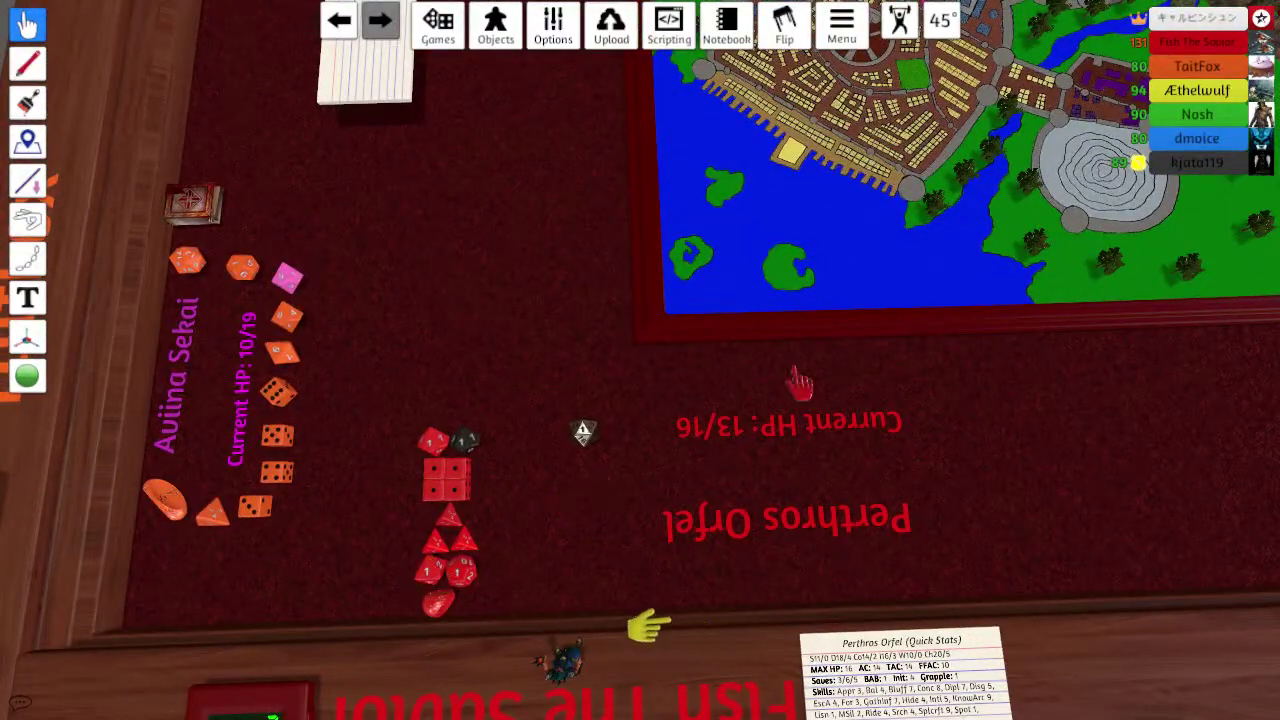
scroll(730, 662, "up", 3)
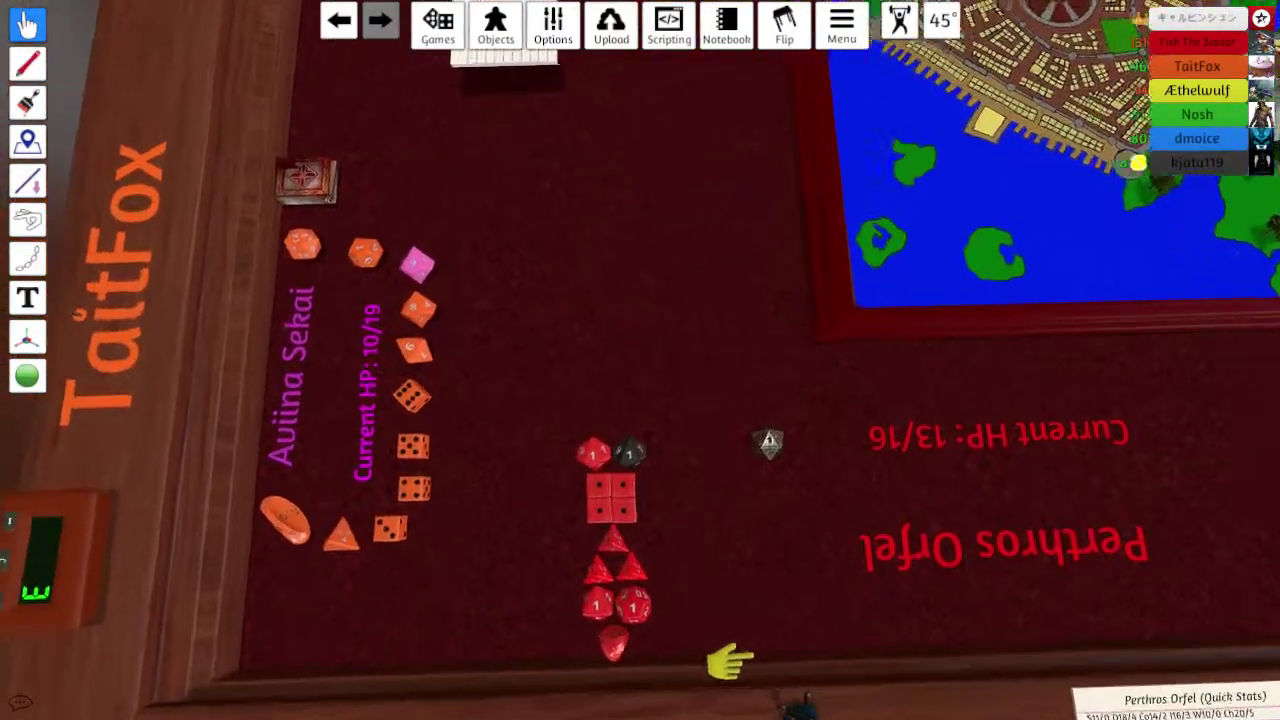
scroll(730, 662, "up", 1)
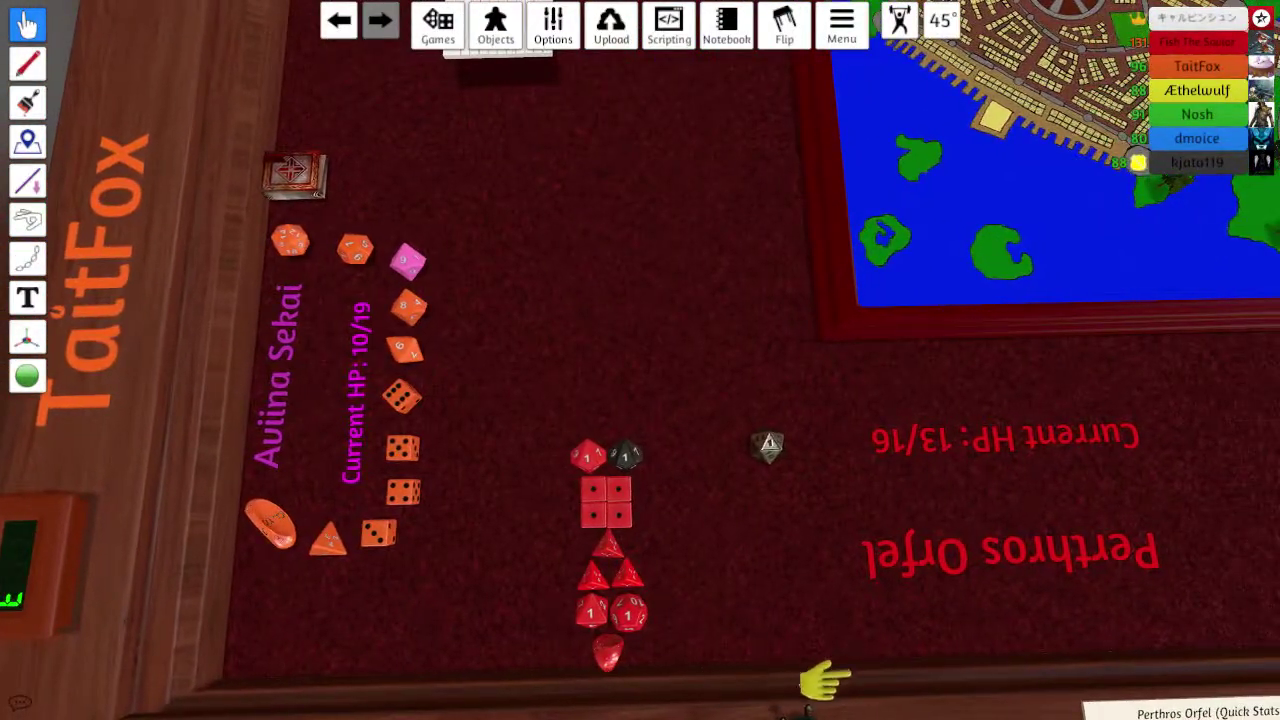
scroll(965, 690, "down", 3)
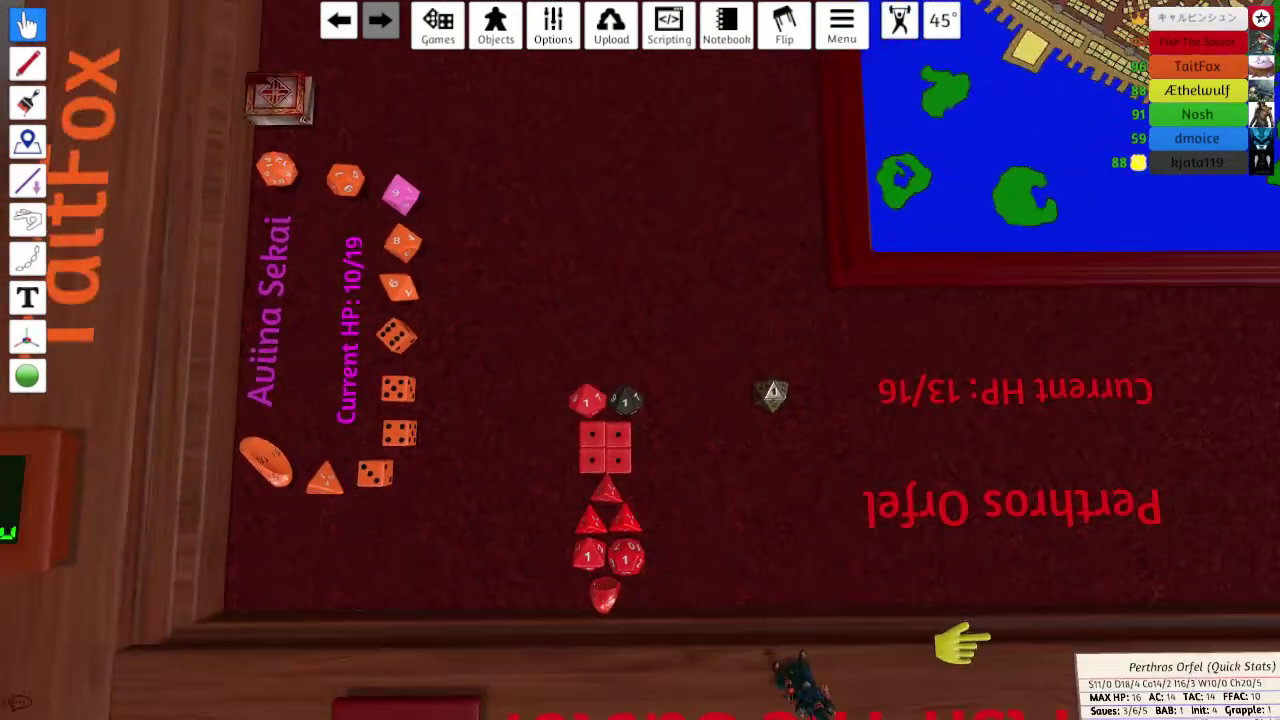
scroll(920, 620, "down", 2)
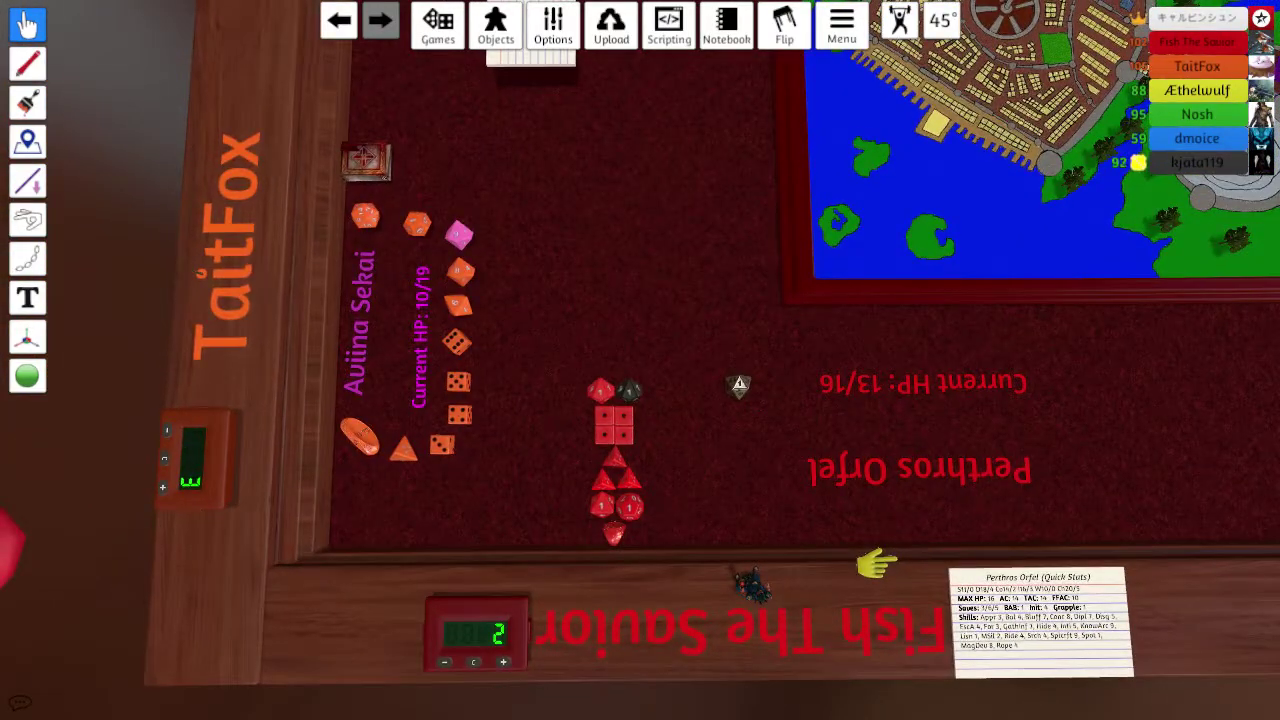